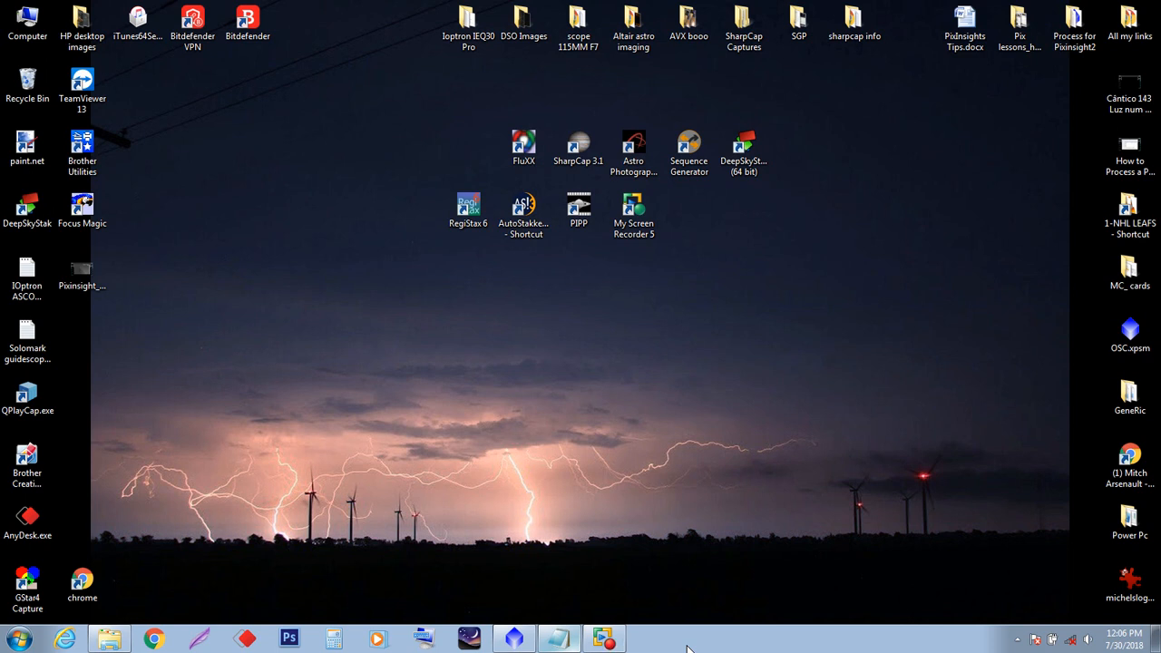
- Switch to PixInsight and open the Batch Preprocessing script
left_click(514, 639)
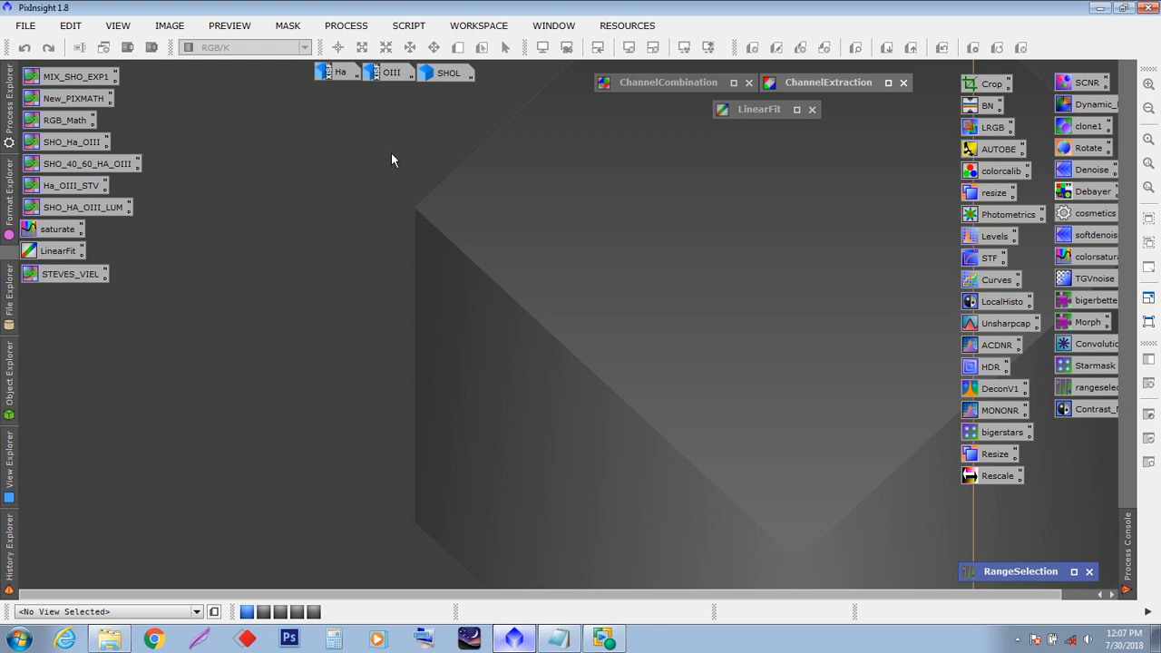
left_click(410, 26)
mouse_move(440, 47)
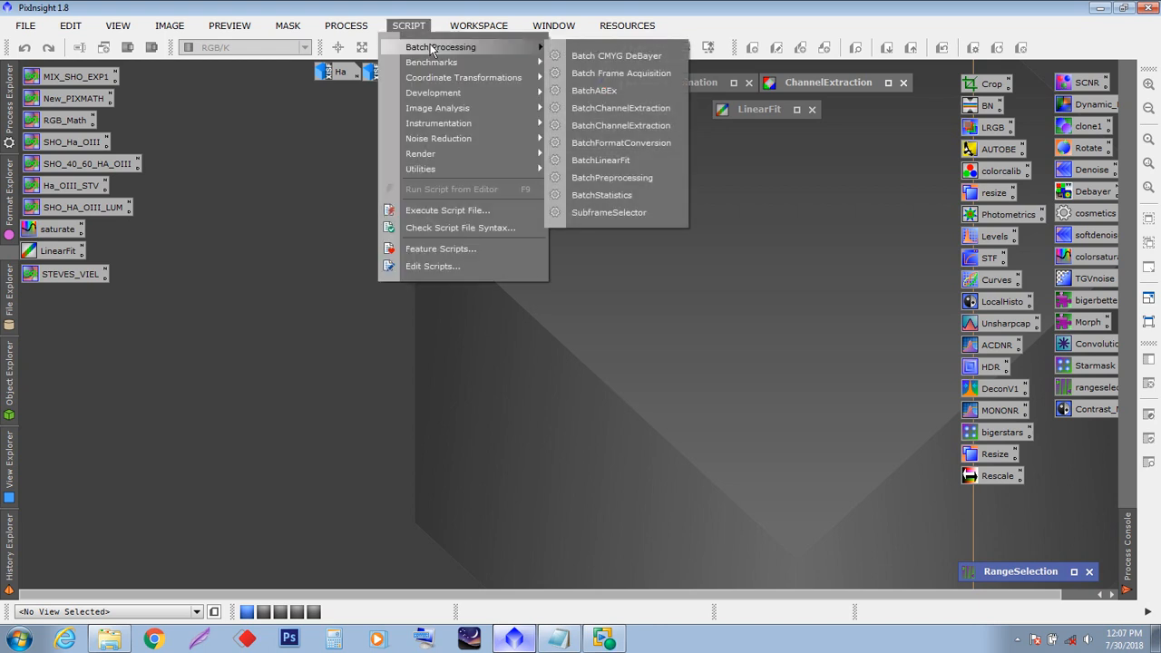
left_click(618, 178)
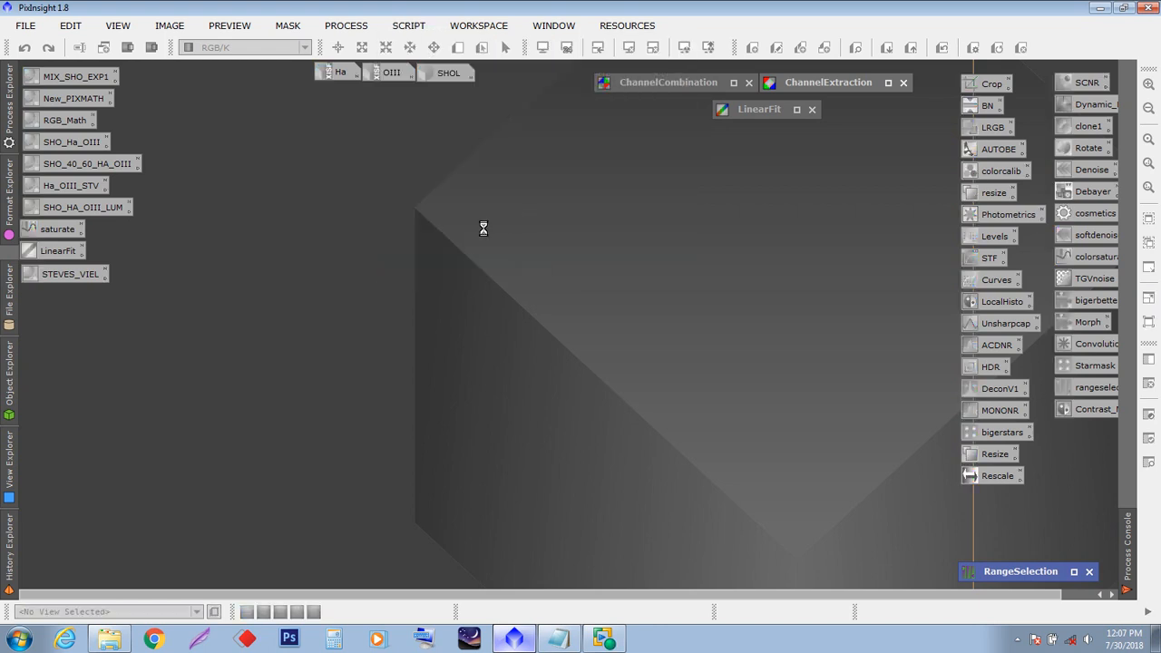
left_click_drag(508, 129, 379, 109)
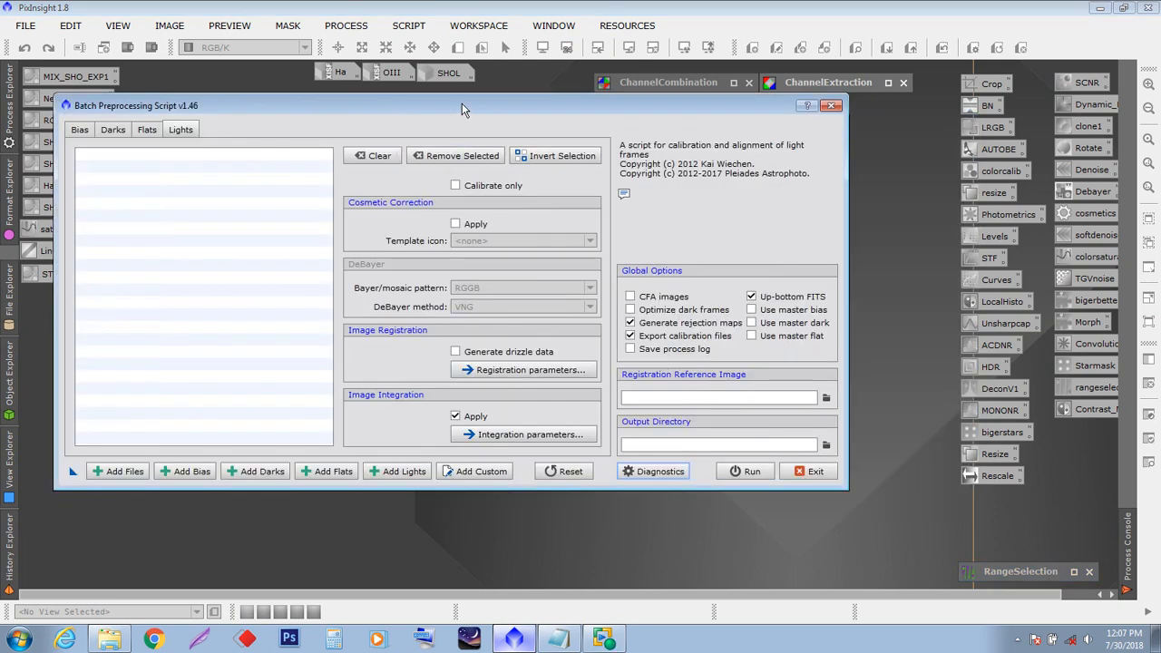
left_click_drag(463, 103, 478, 118)
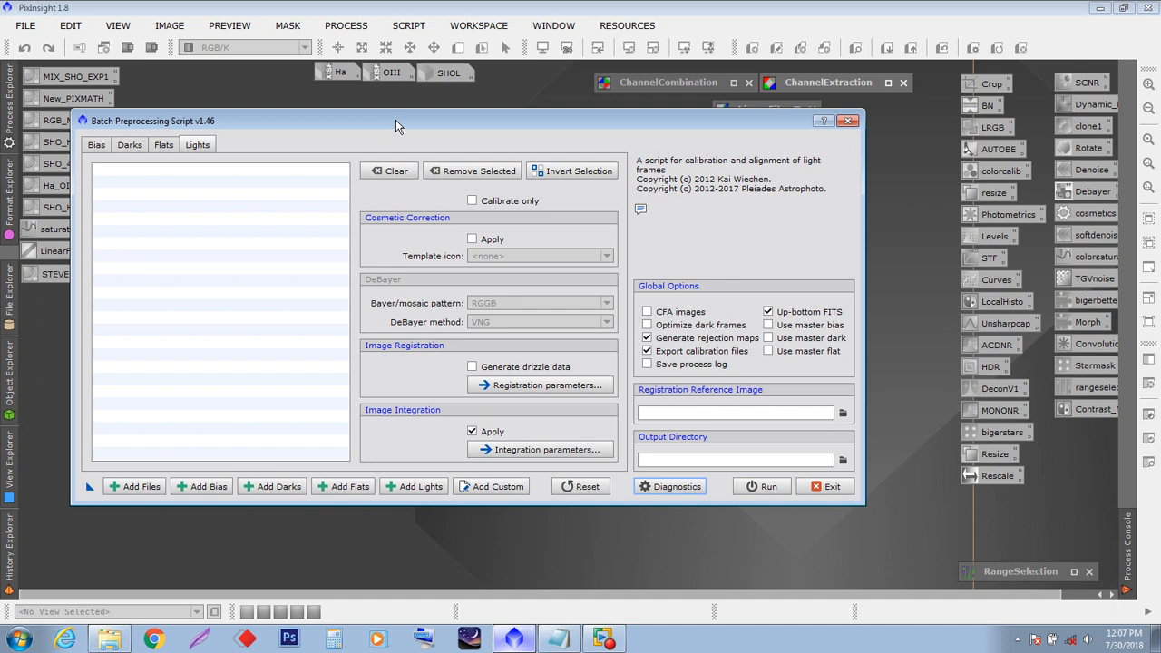
mouse_move(402, 120)
left_mouse_down()
mouse_move(441, 121)
mouse_move(411, 119)
left_mouse_up()
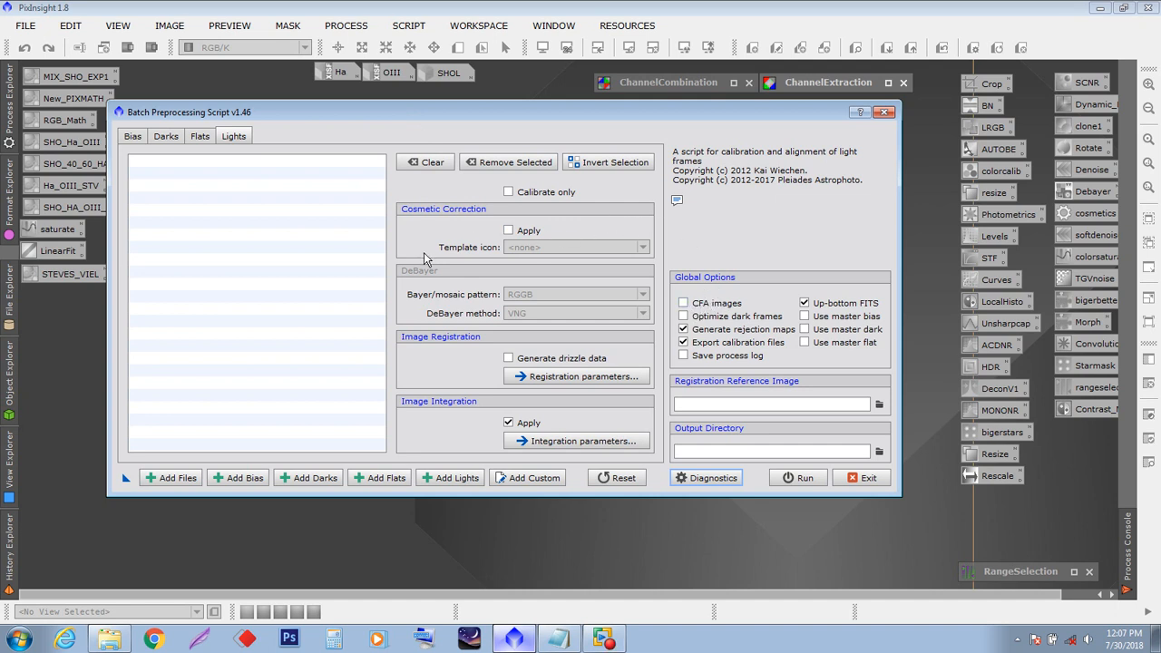
- Add all the Ha light frames from the WVeil_Ha_Light folder to the batch
left_click(453, 478)
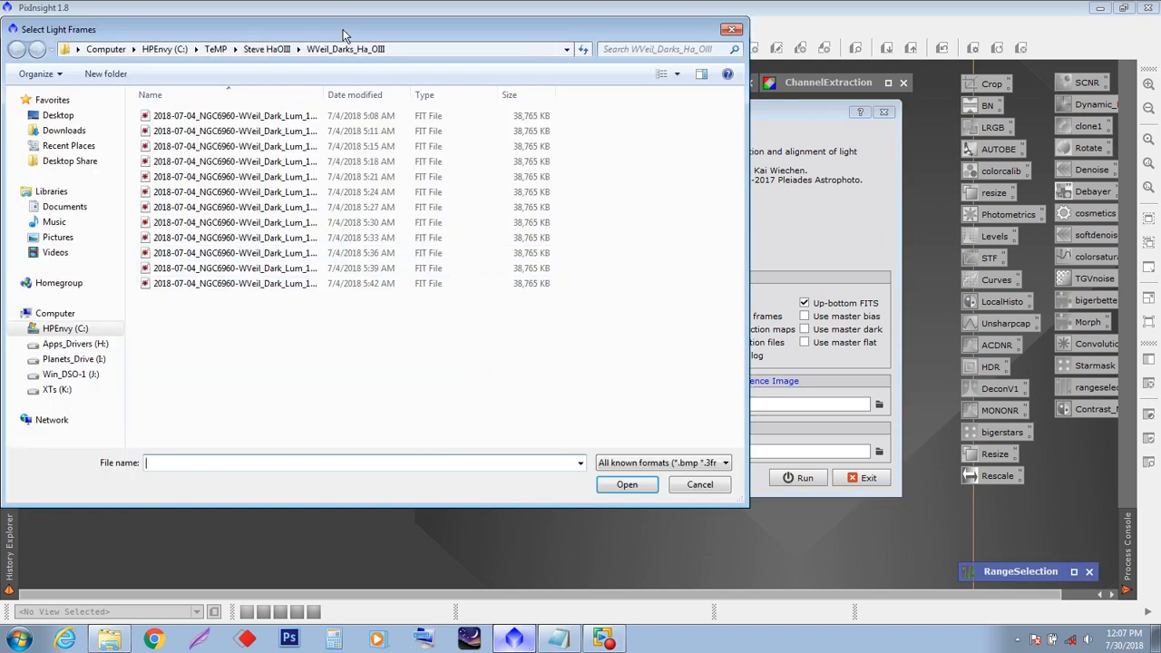
left_click_drag(344, 30, 480, 63)
left_click(399, 82)
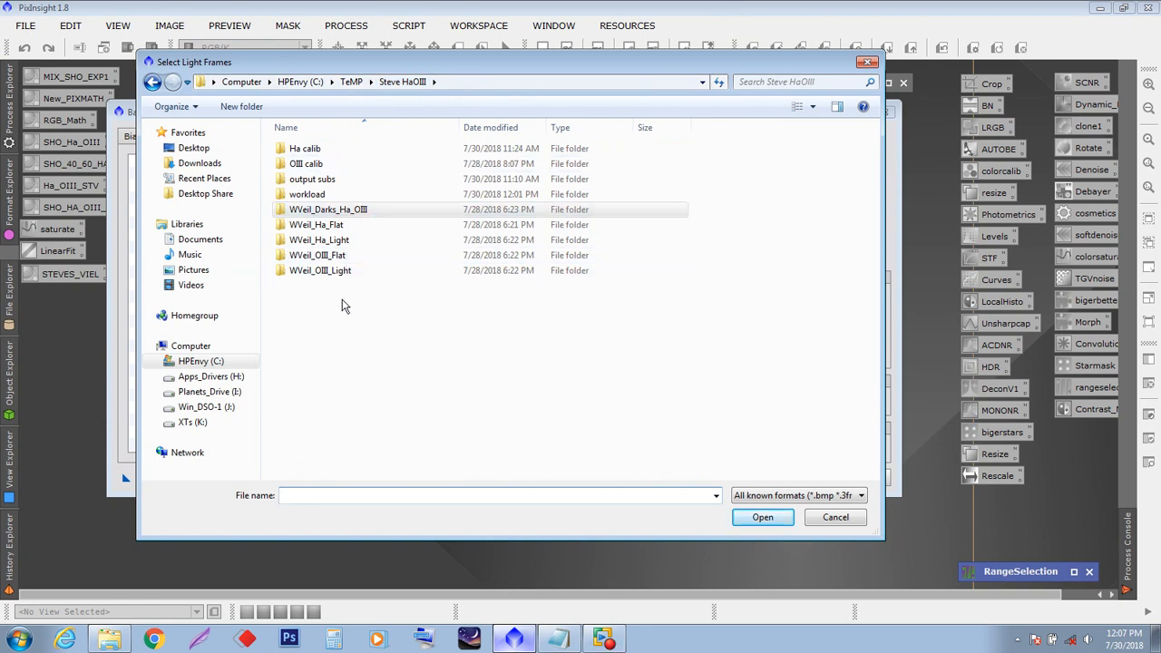
double_click(336, 241)
left_click_drag(382, 359, 366, 122)
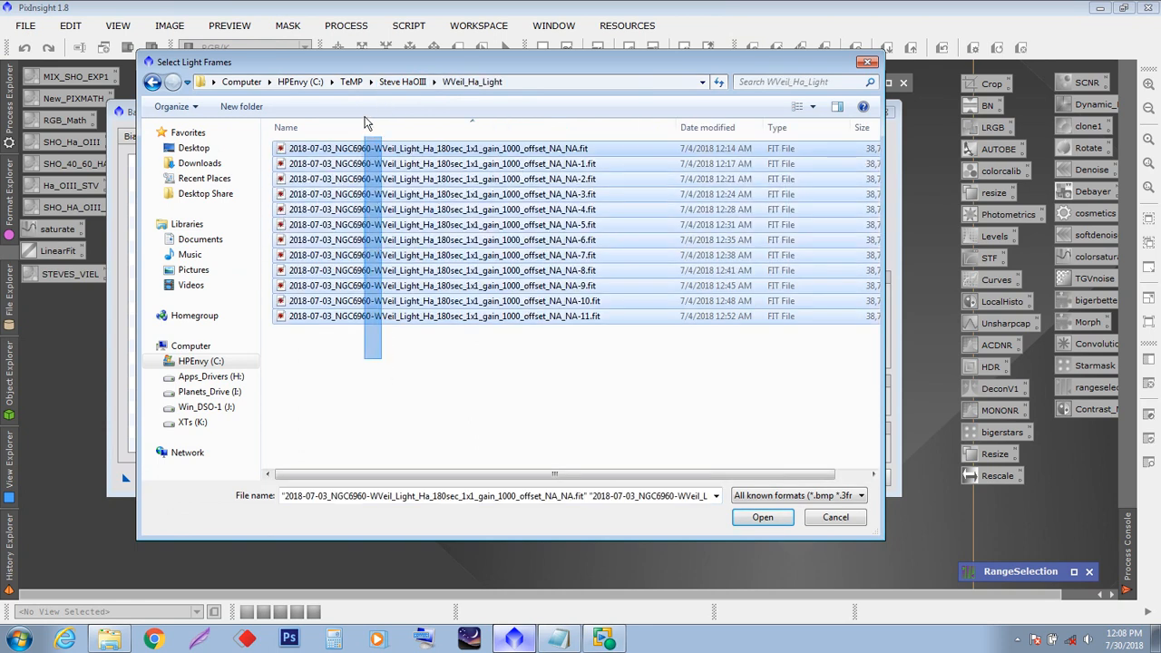
left_click(763, 517)
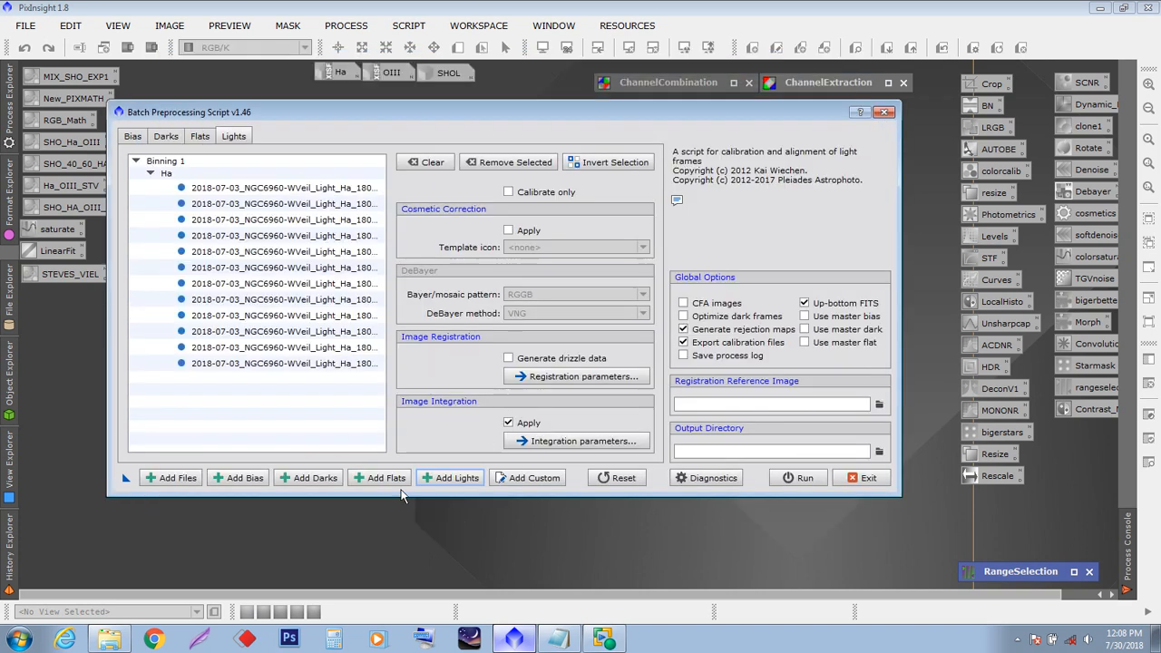
- Add all the Ha flat frames from the WVeil_Ha_Flat folder to the batch
left_click(385, 478)
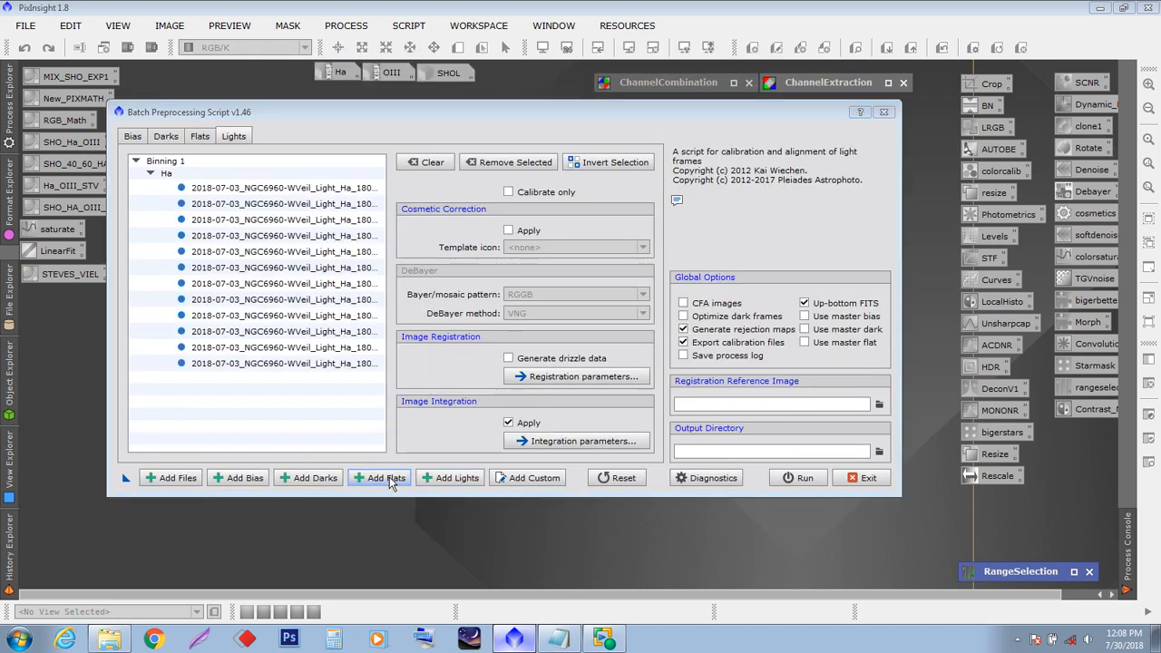
left_click(411, 82)
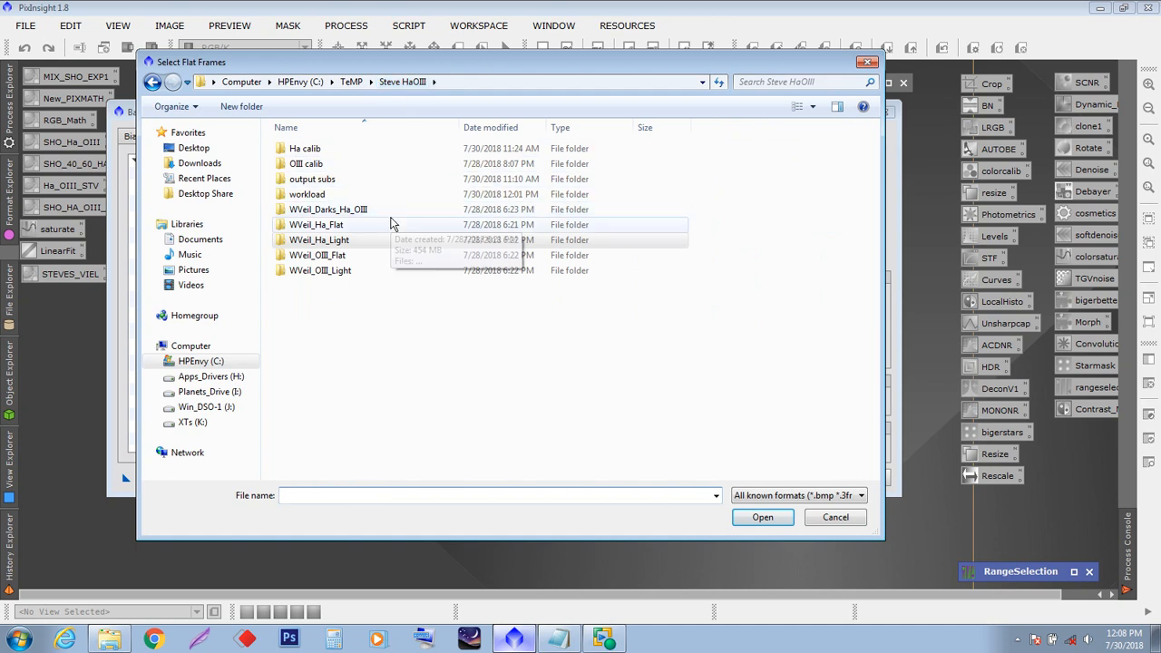
left_click(329, 243)
left_click(320, 225)
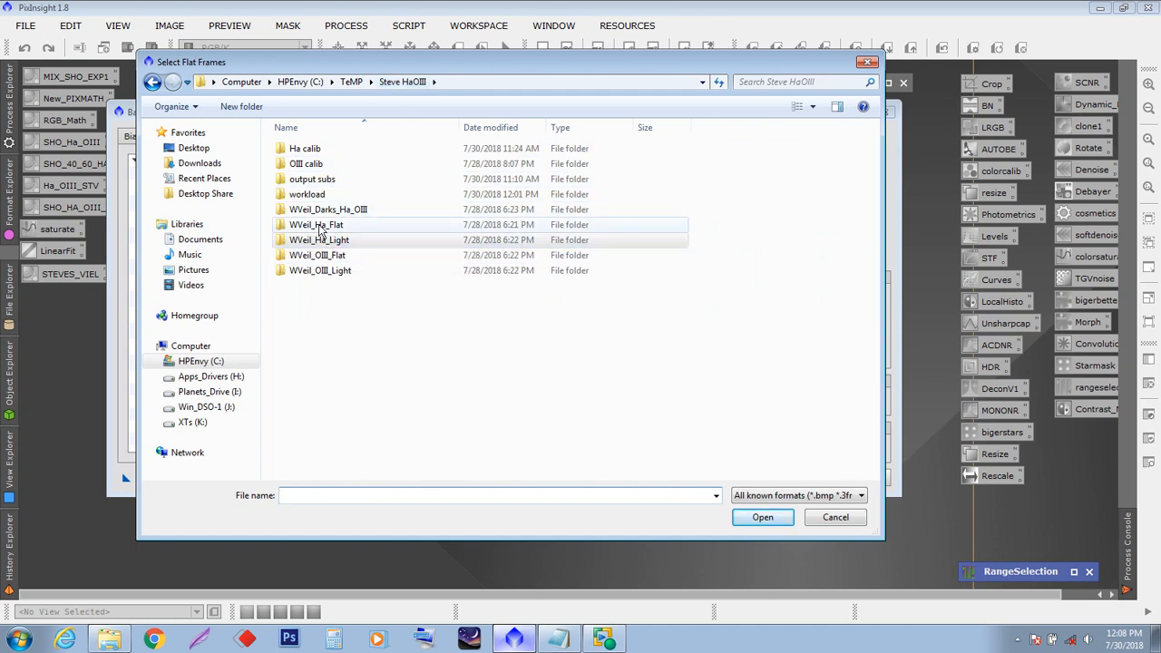
double_click(319, 225)
left_click_drag(390, 331, 398, 142)
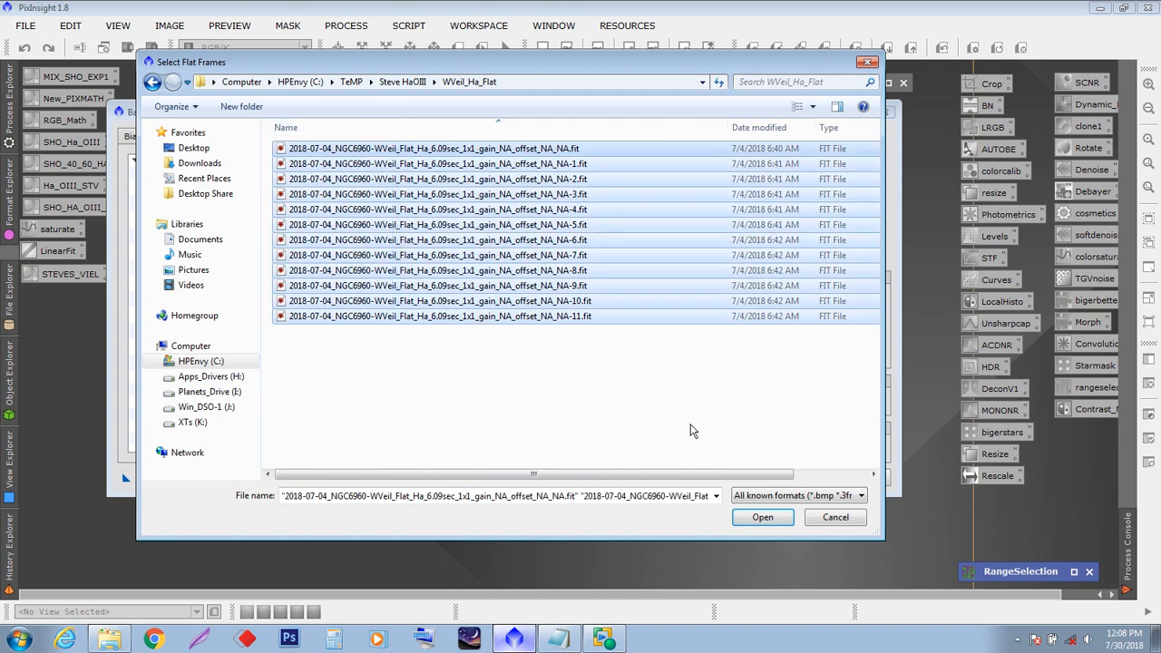
left_click(762, 517)
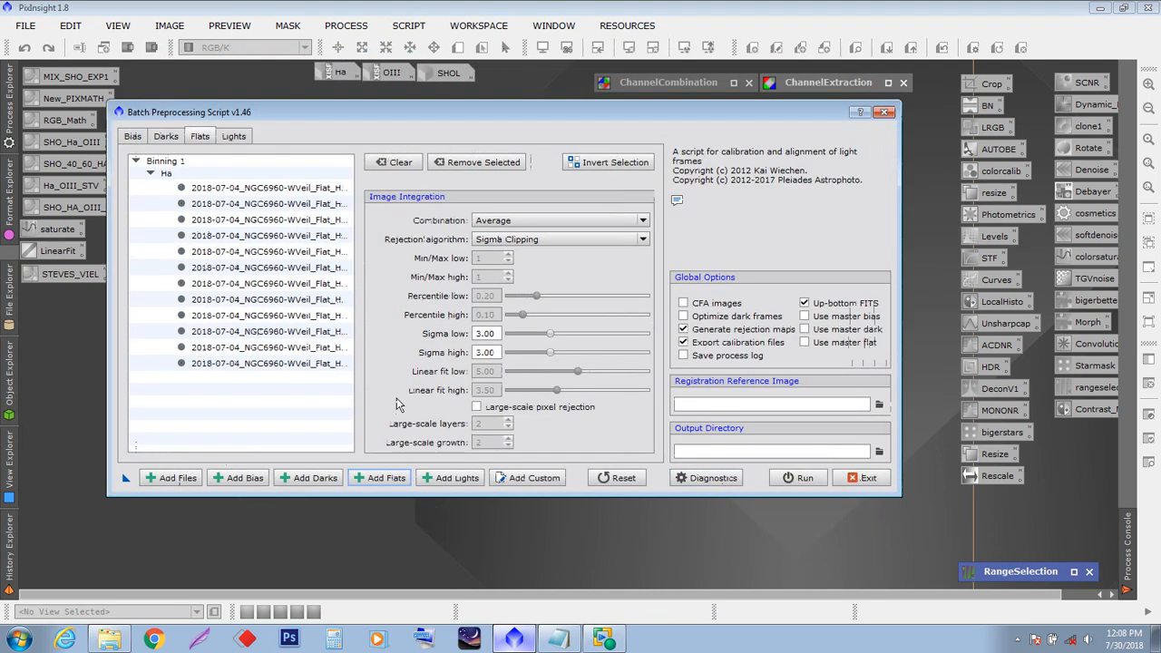
- Add all the dark frames from the WVeil_Darks_Ha_OIII folder to the batch
left_click(166, 141)
left_click(309, 478)
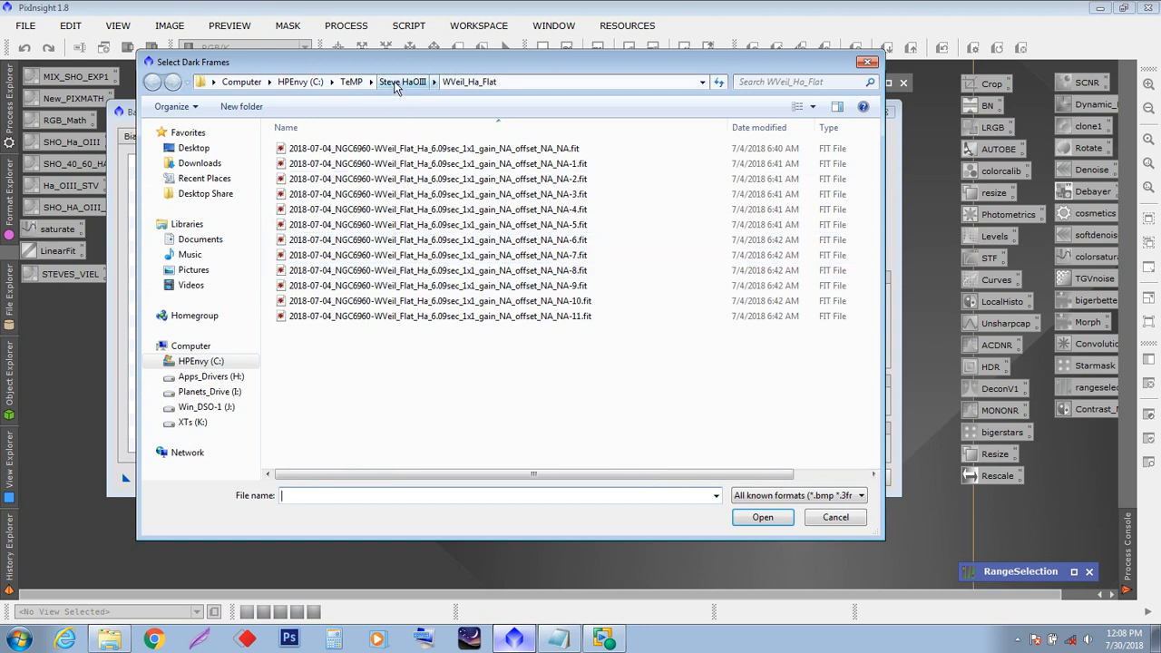
left_click(399, 81)
double_click(357, 212)
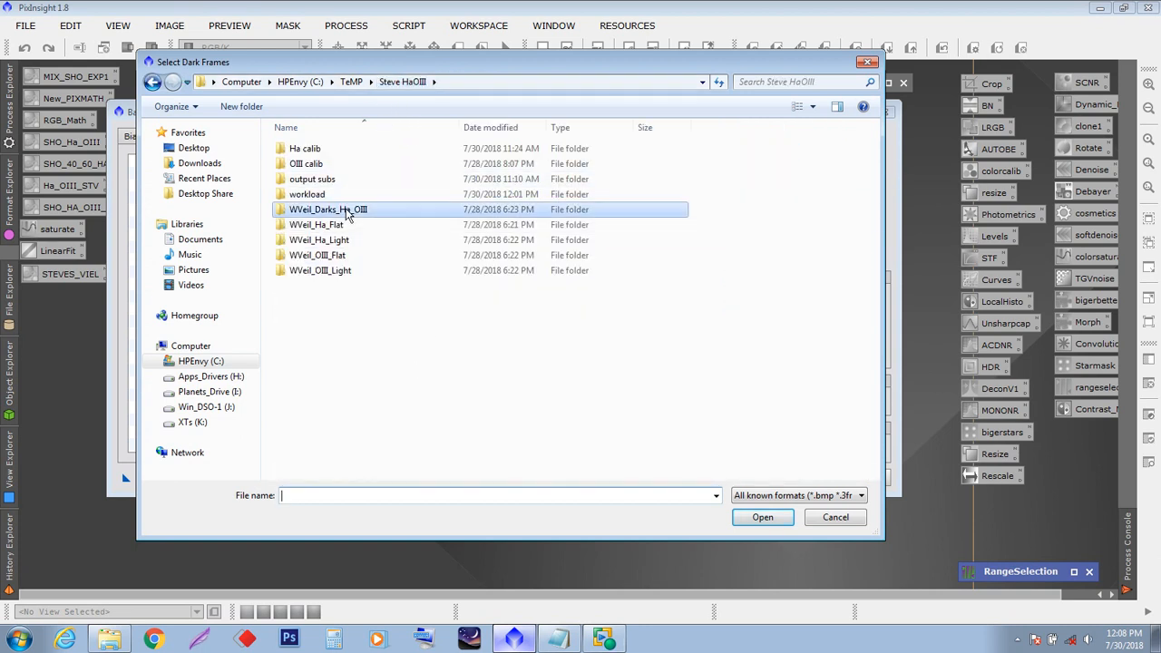
left_click_drag(375, 349, 372, 142)
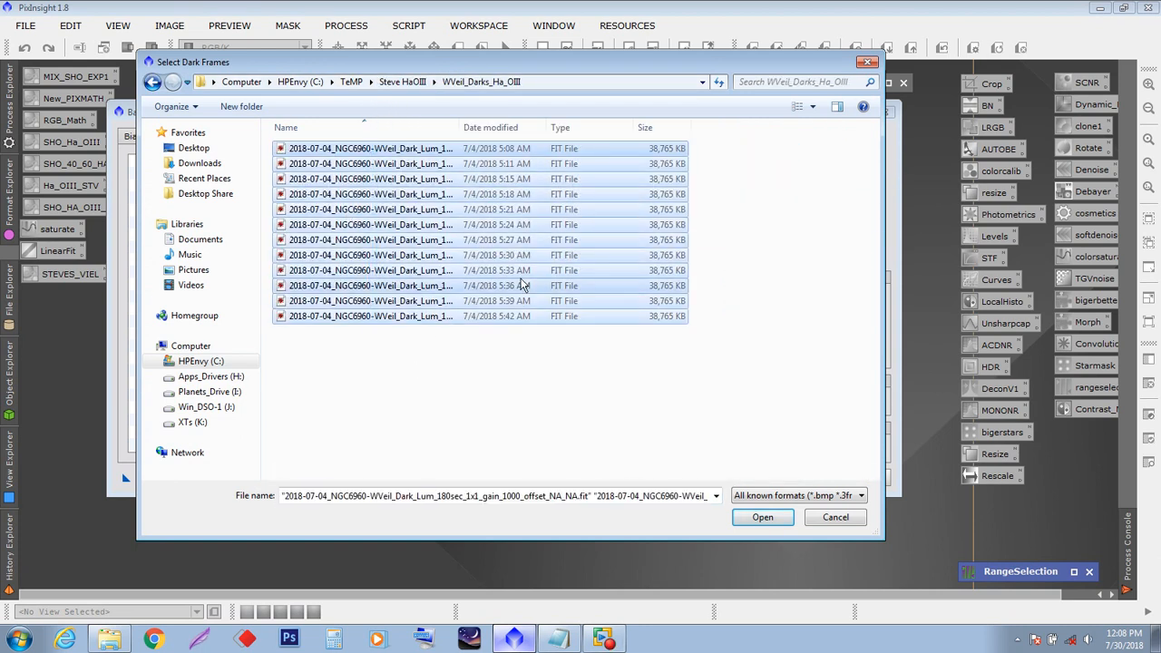
left_click(762, 517)
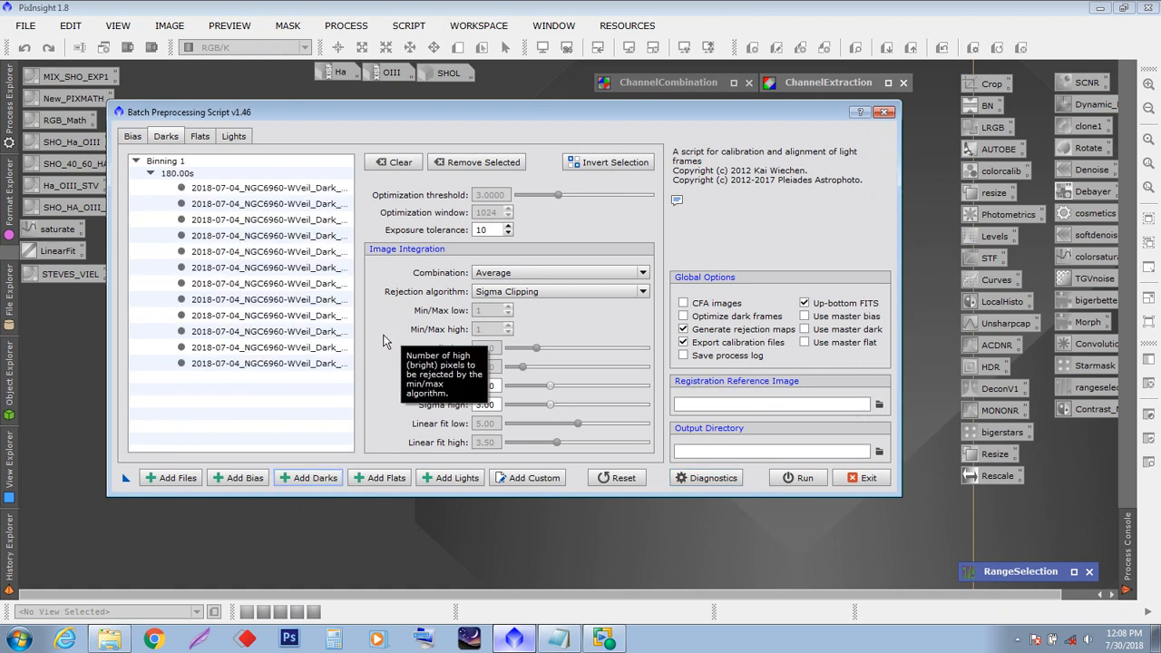
- Use the fourth Ha light frame in the list, ending in NA-2.fit, as the registration reference image
left_click(233, 136)
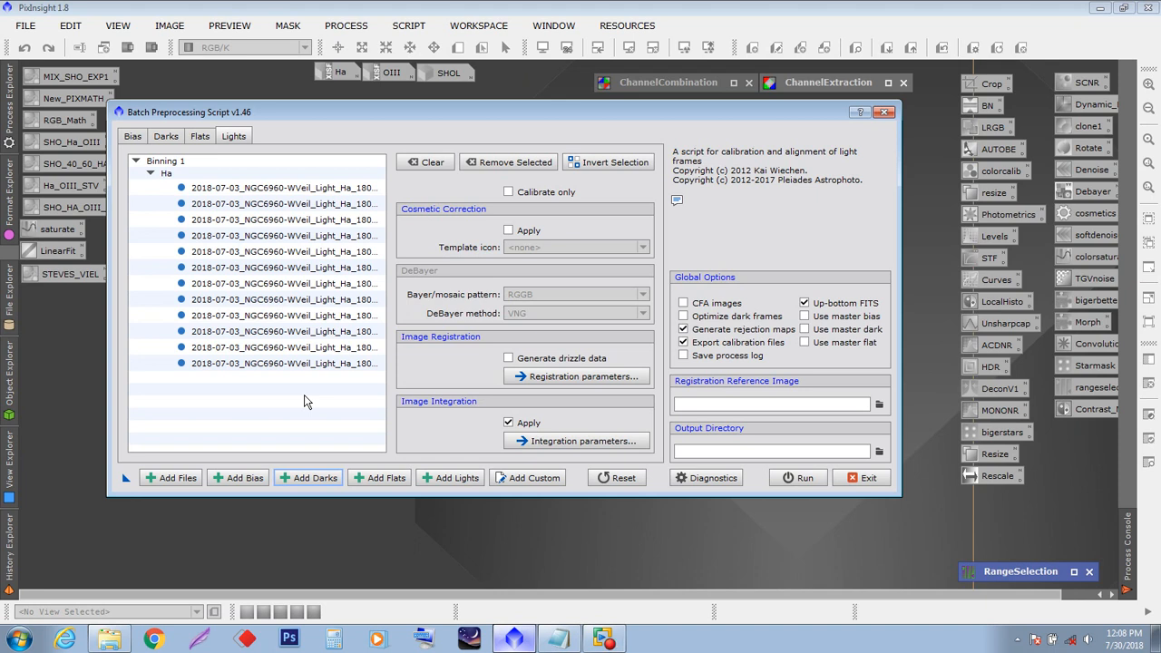
double_click(254, 238)
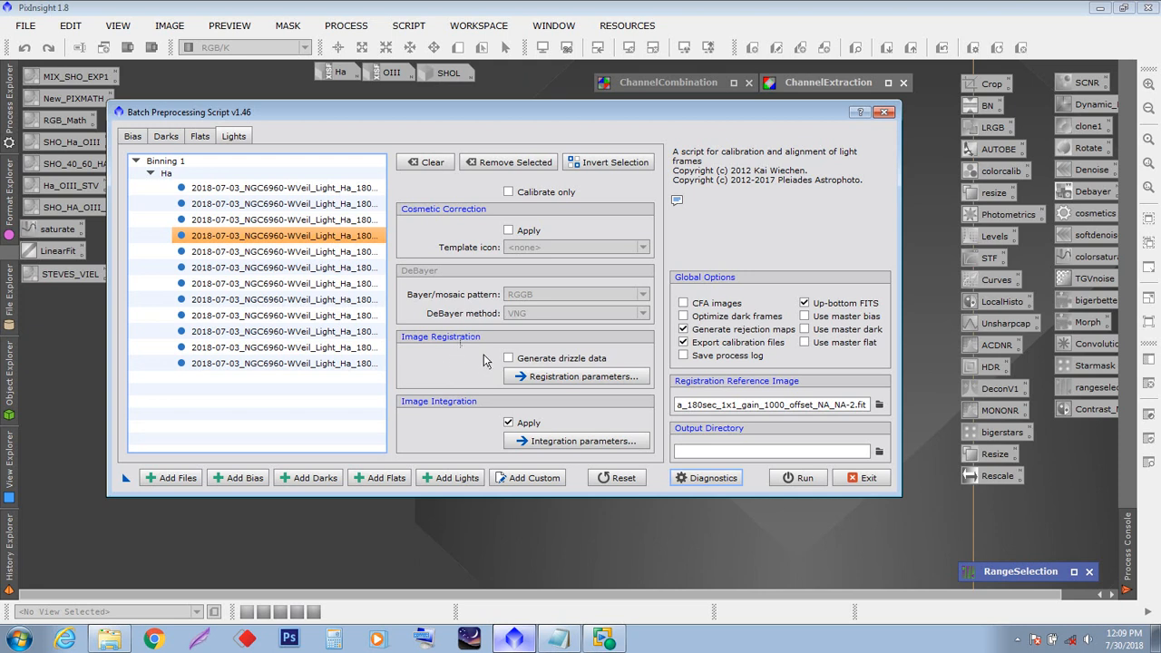
left_click_drag(609, 117, 612, 114)
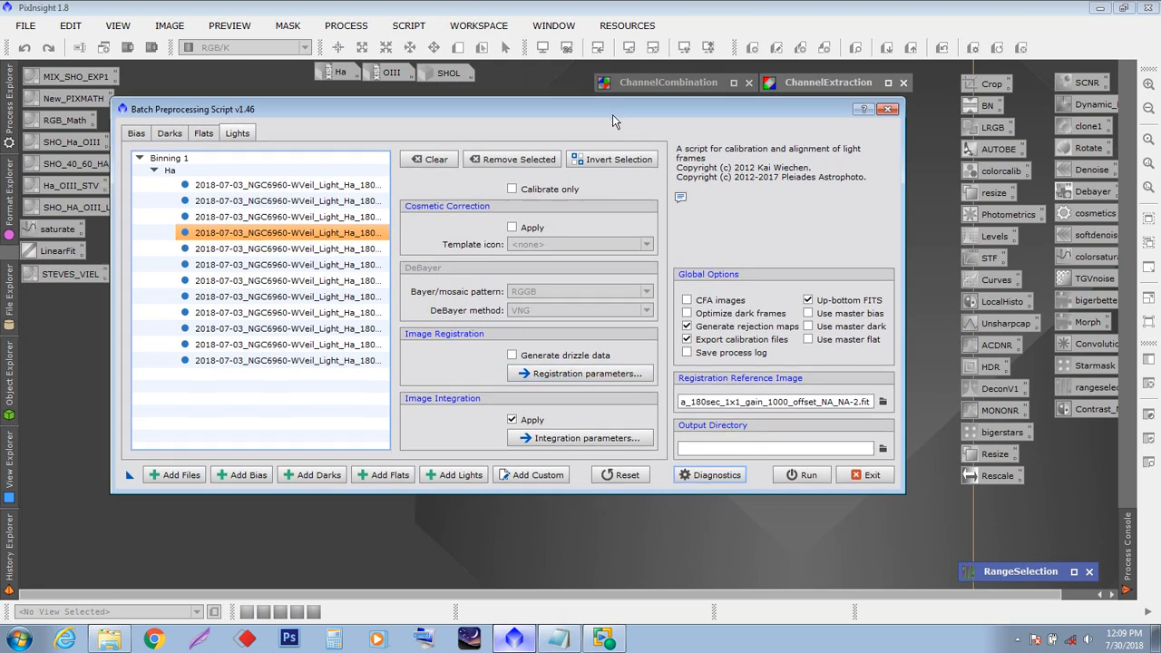
- Set the output directory to the Ha calib folder and run the diagnostics check on the batch
left_click(882, 448)
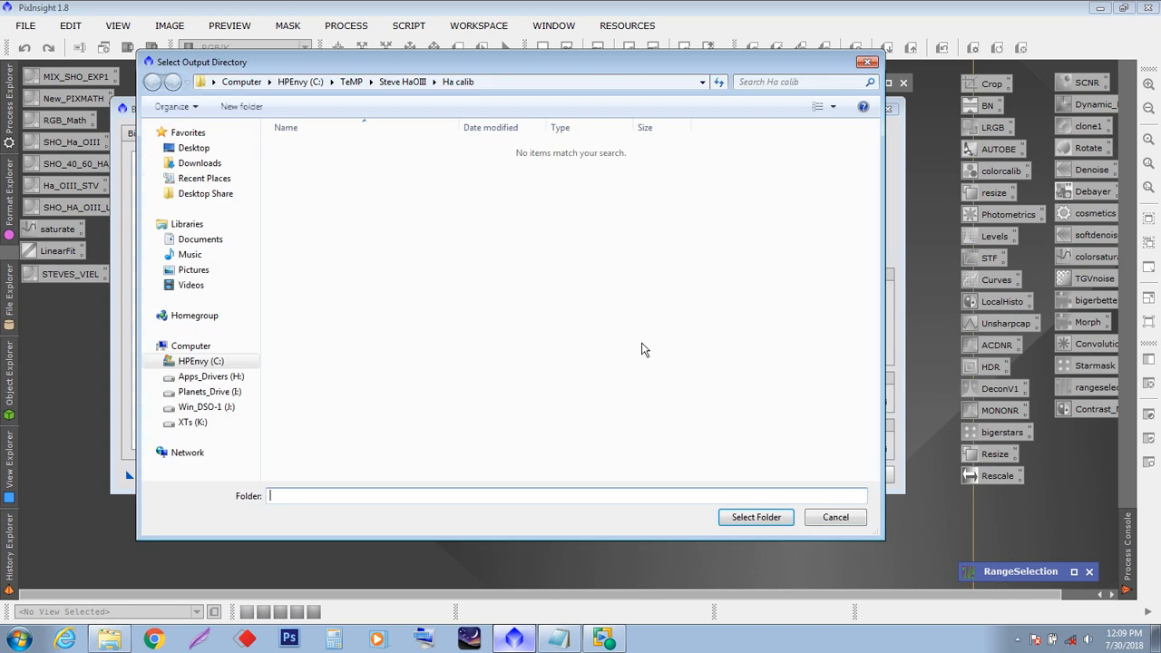
left_click(399, 82)
left_click(331, 148)
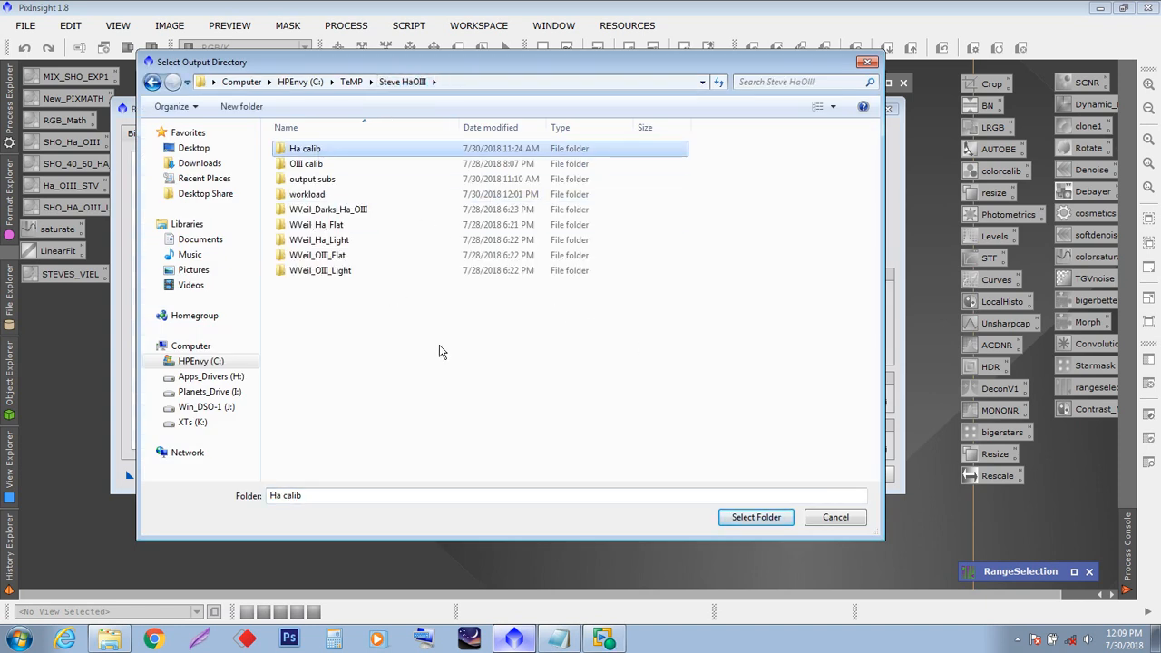
left_click(774, 514)
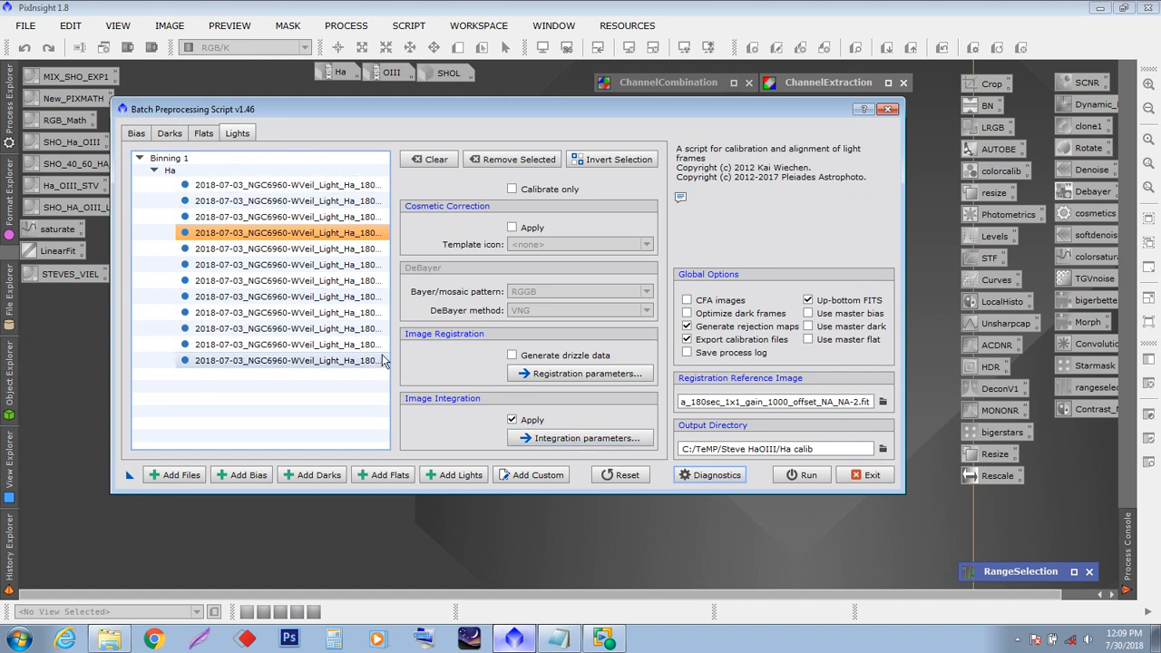
left_click(715, 476)
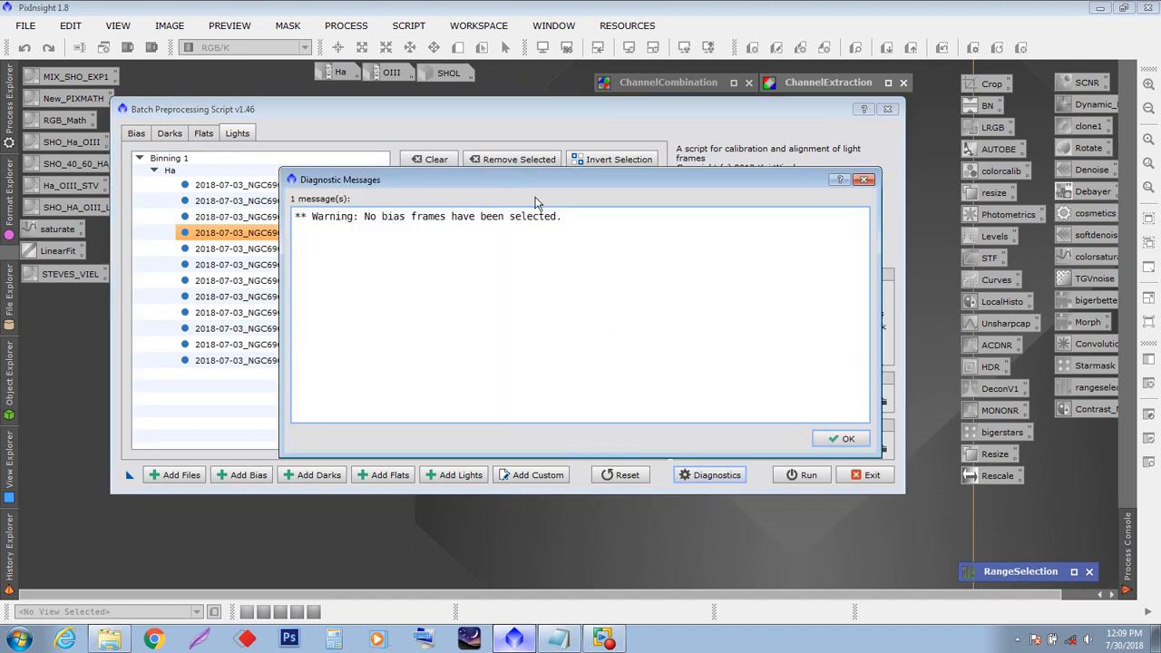
left_click(837, 440)
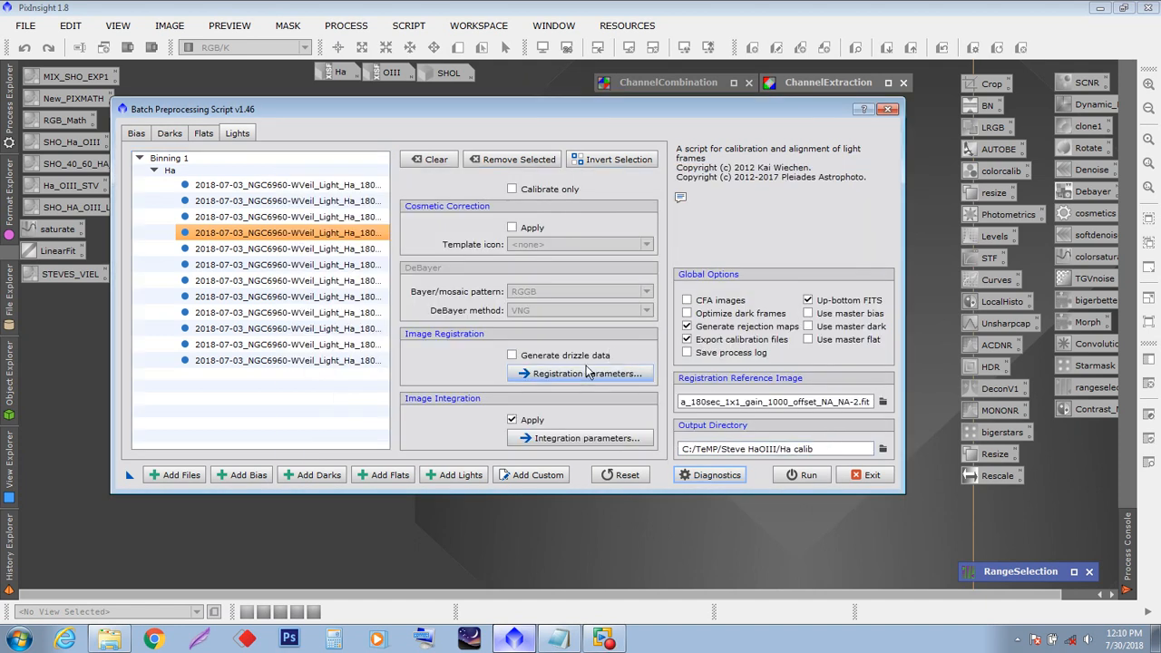
- Open the integration parameters for the light frames and review the available rejection algorithms
left_click(587, 439)
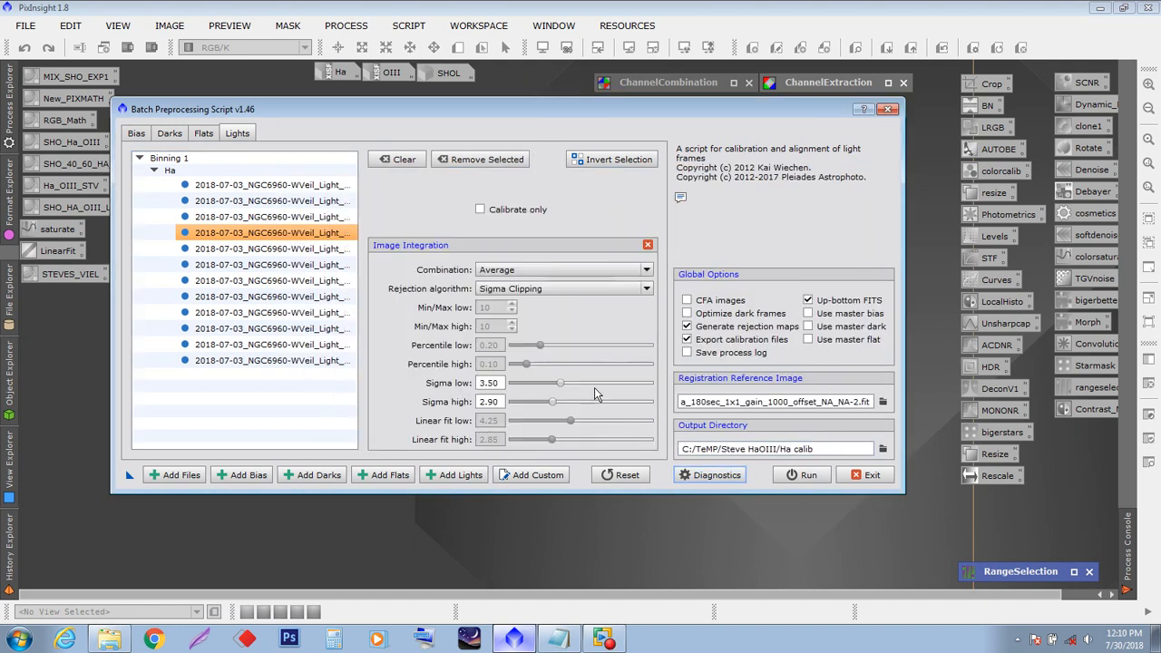
left_click(647, 288)
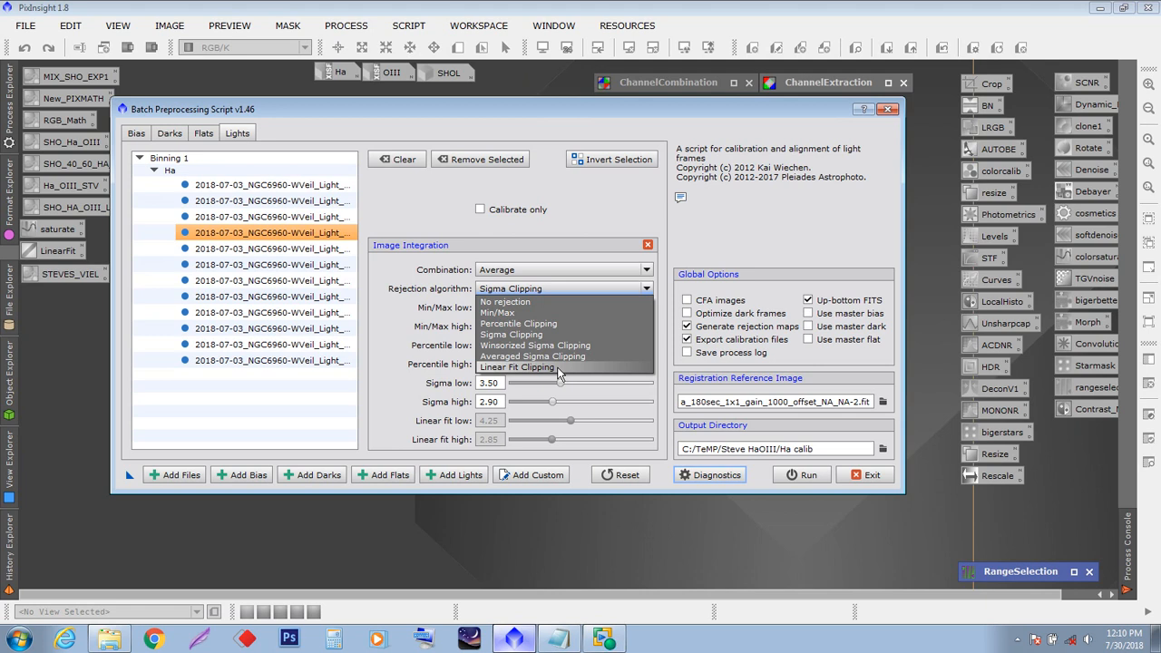
left_click(594, 210)
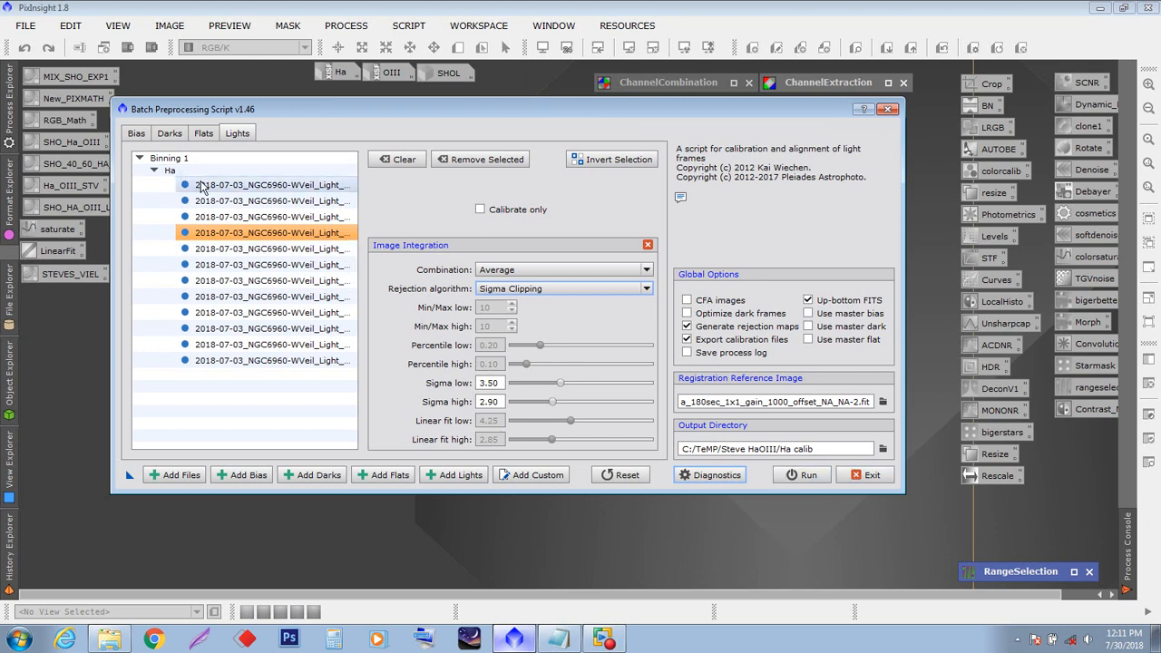
- Clear the Ha light frames from the batch and add all the light frames from the WVeil_OIII_Light folder instead
left_click_drag(292, 436, 254, 176)
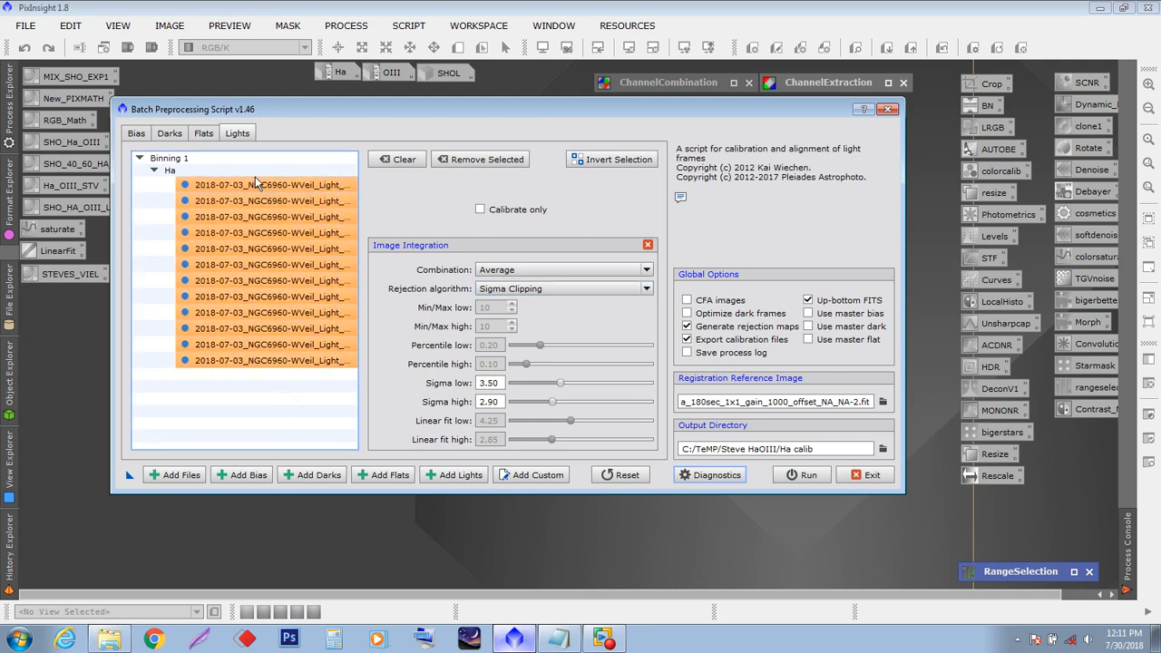
left_click(402, 160)
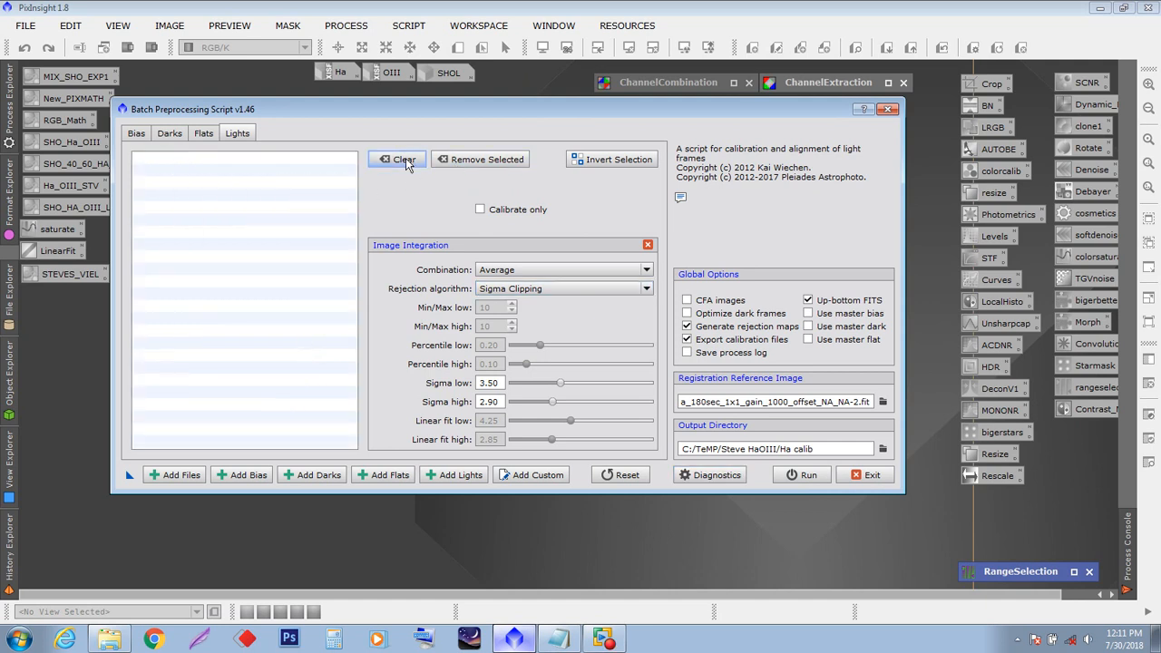
left_click(442, 475)
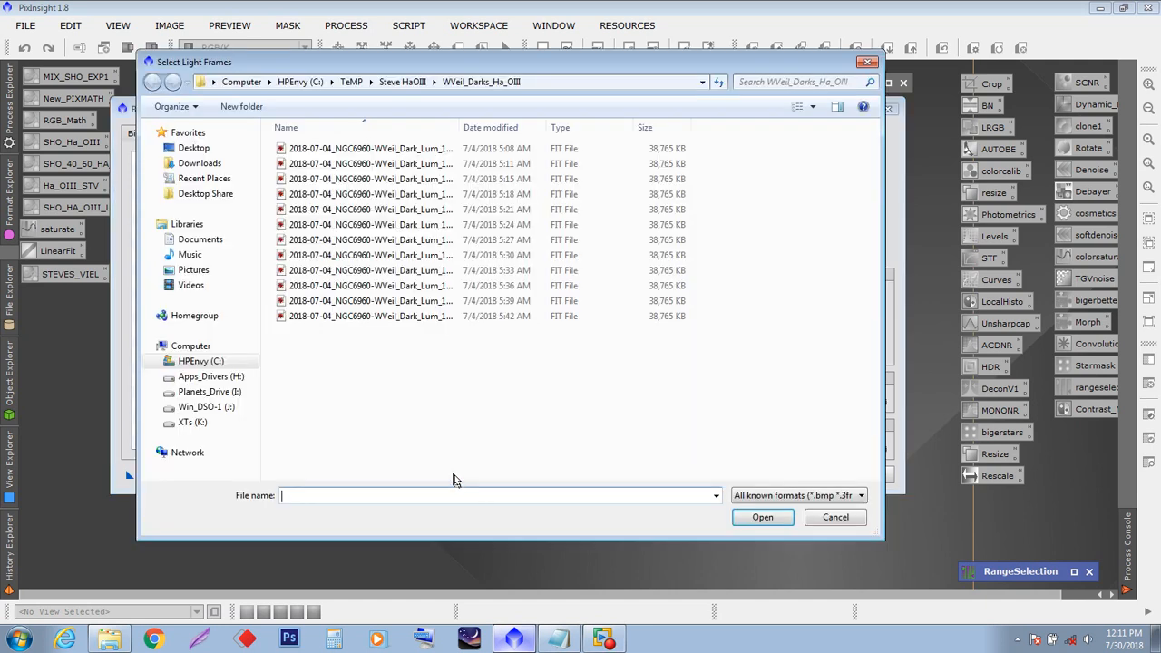
left_click(402, 82)
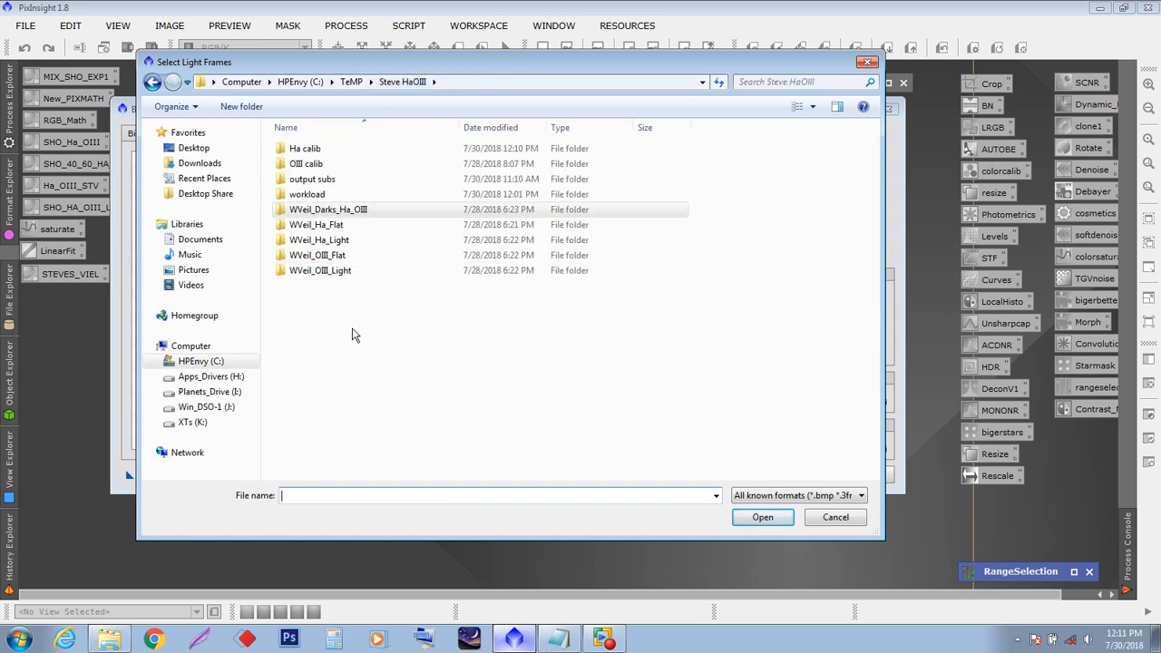
double_click(317, 151)
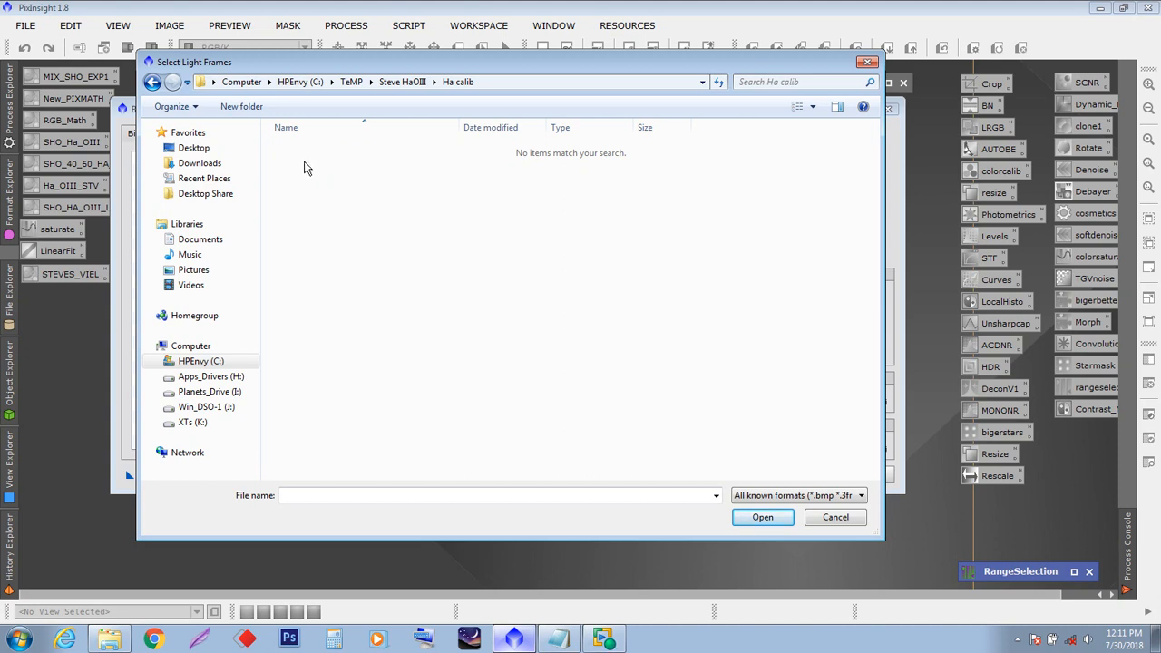
left_click(399, 83)
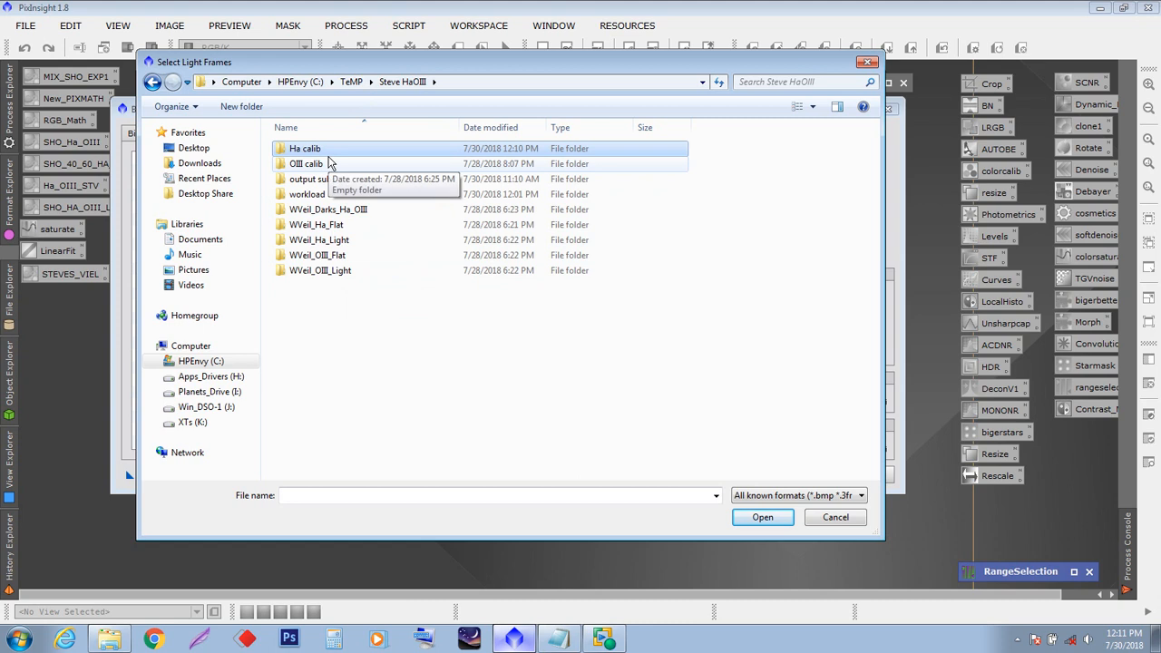
double_click(331, 274)
left_click_drag(353, 348, 350, 136)
left_click(762, 517)
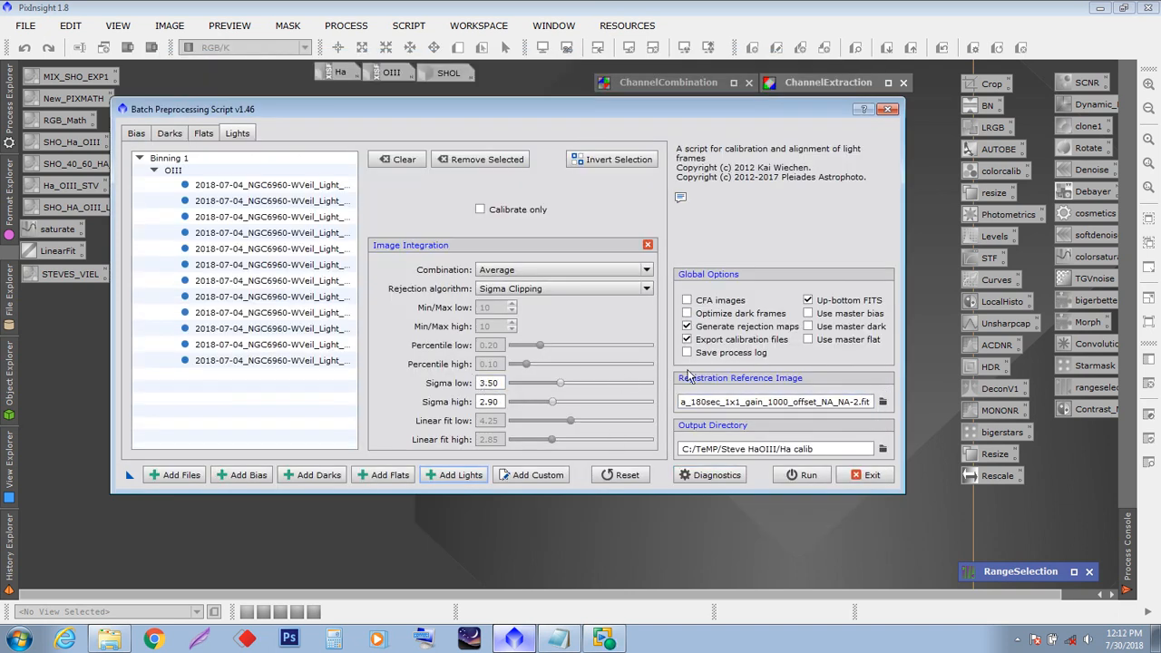
- Use the third OIII light frame, ending in NA-11.fit, as the registration reference and set the output directory to the OIII calib folder
double_click(246, 218)
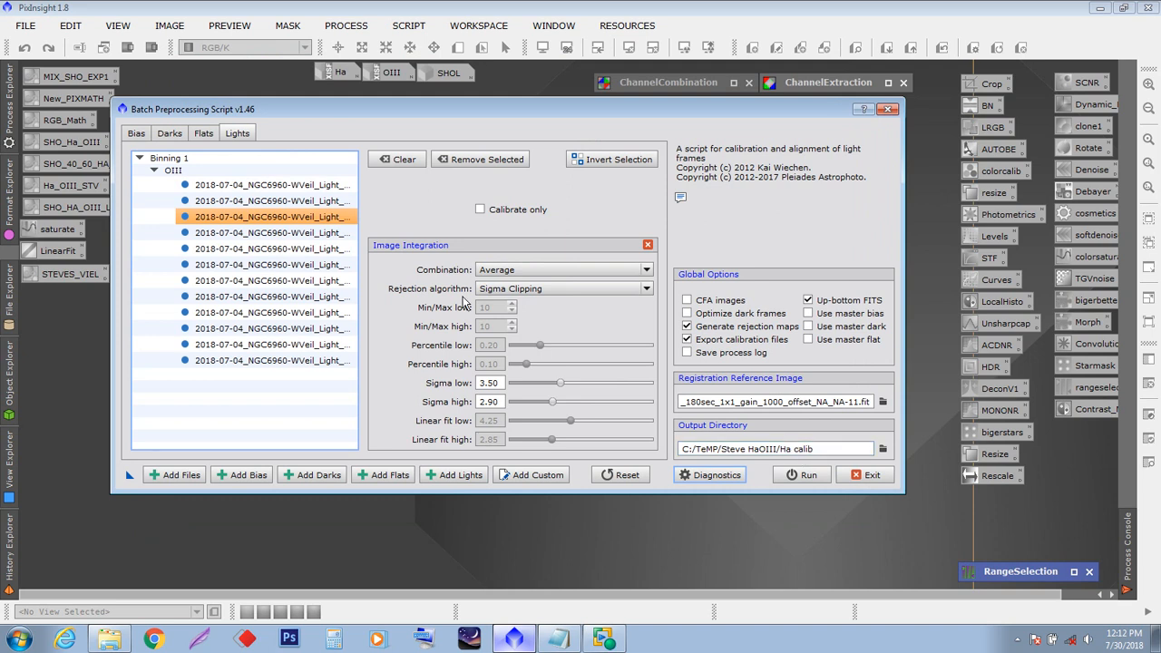
left_click(883, 448)
left_click(402, 81)
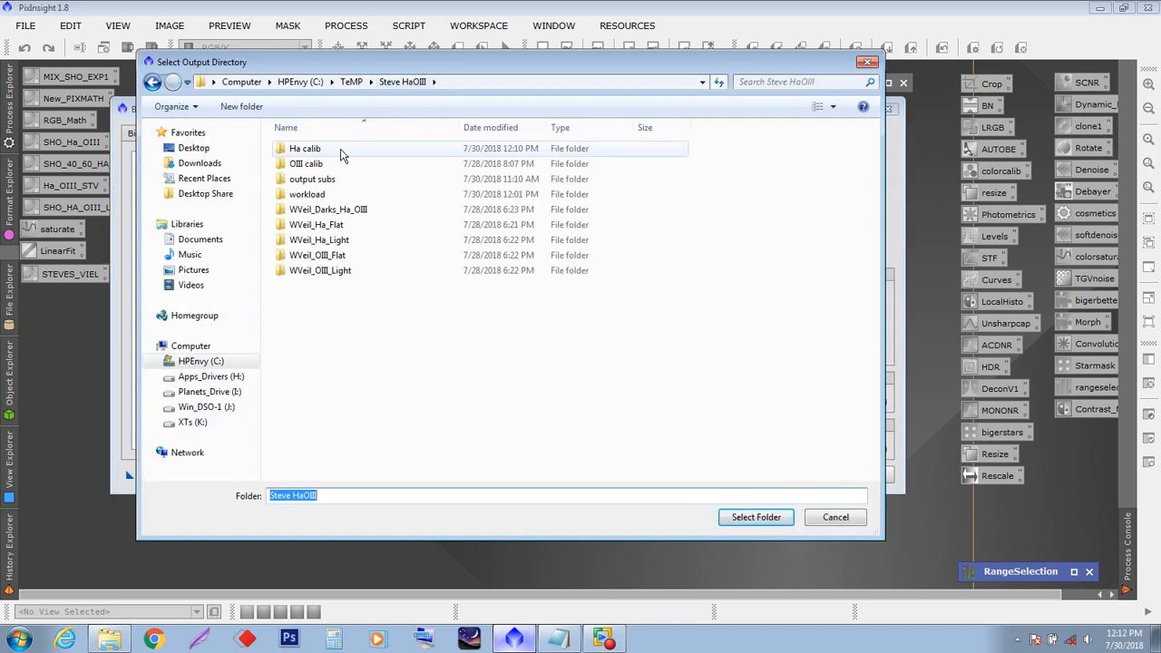
left_click(318, 168)
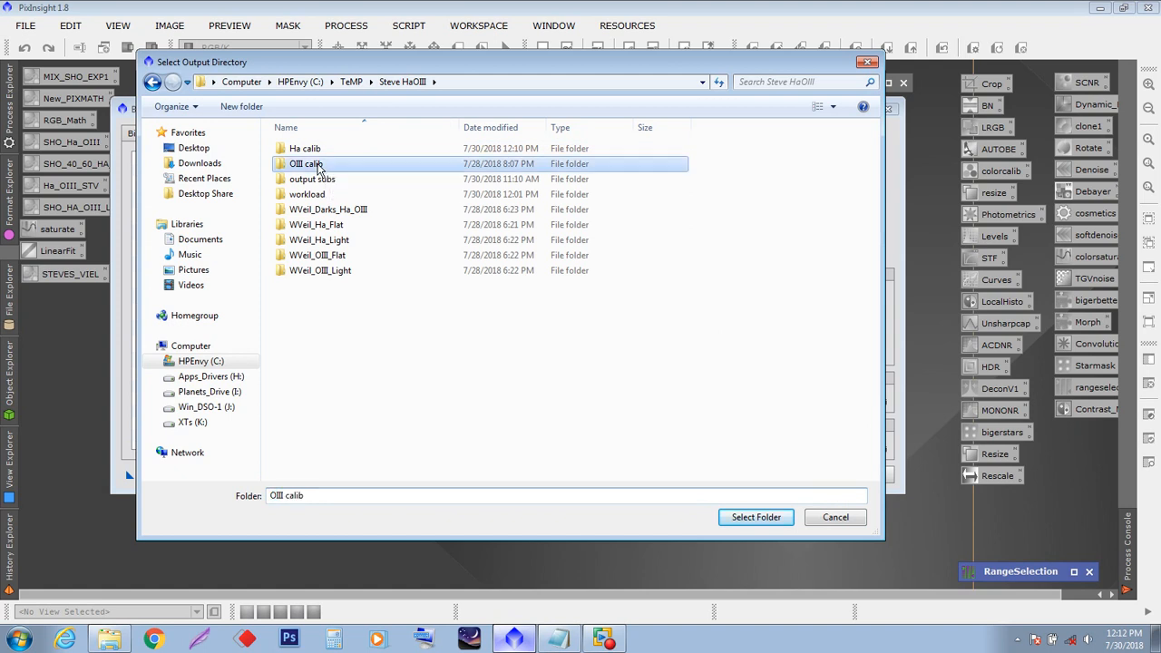
left_click(746, 519)
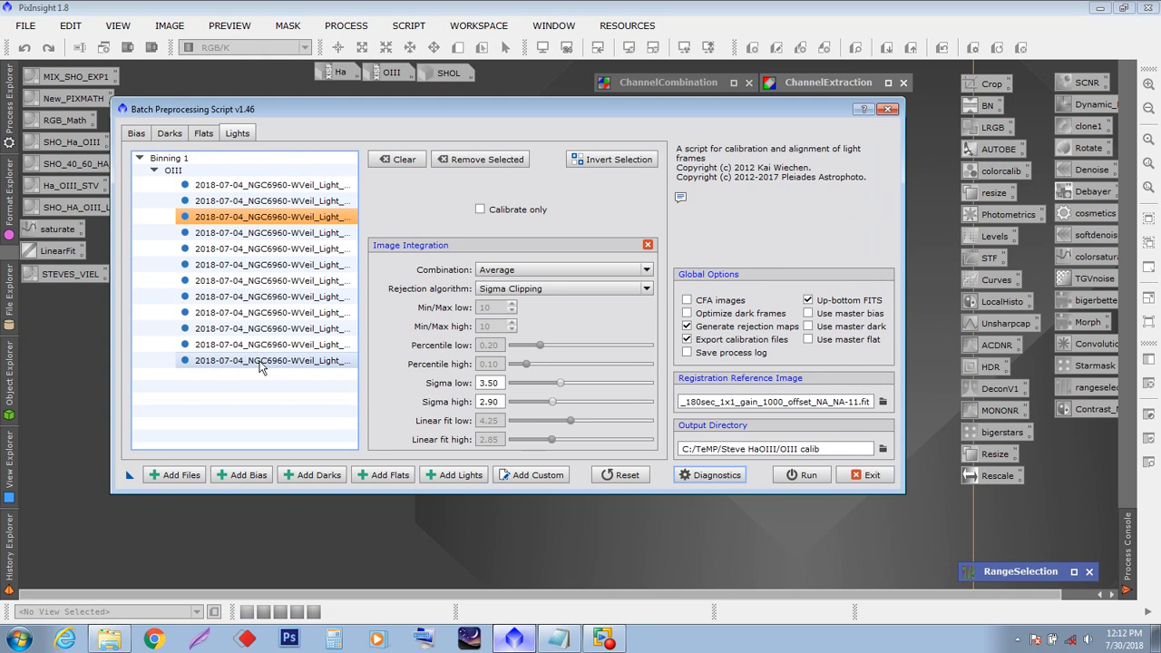
- Review the flat, dark and light frame lists and run the diagnostics check on the OIII batch
left_click(203, 134)
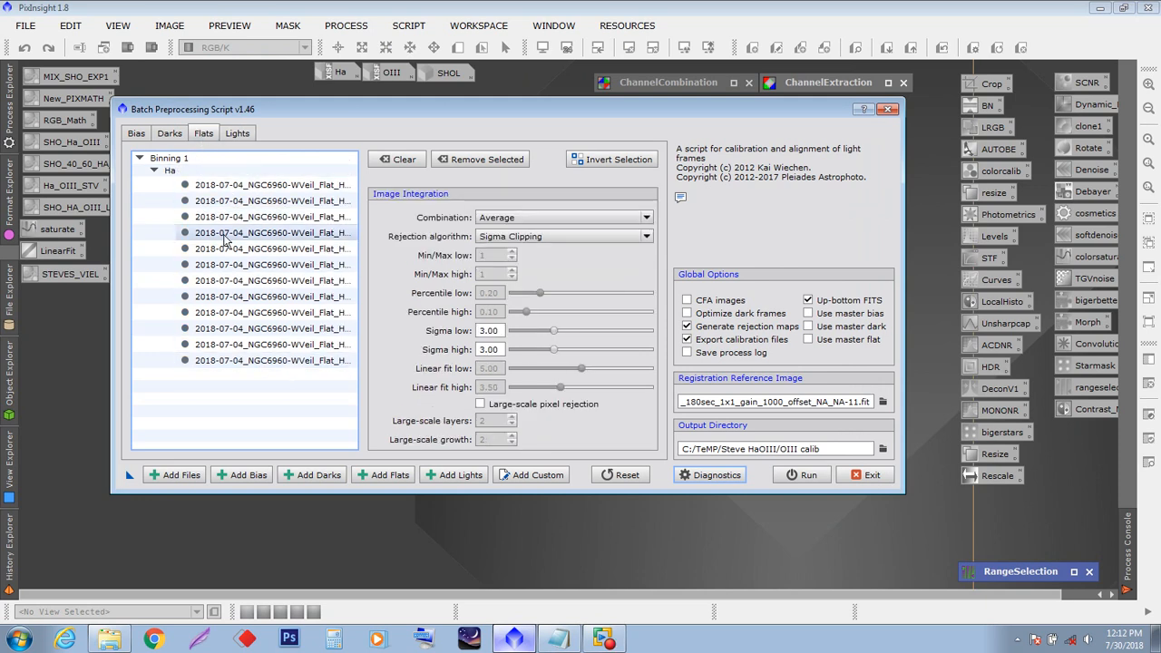
left_click(171, 134)
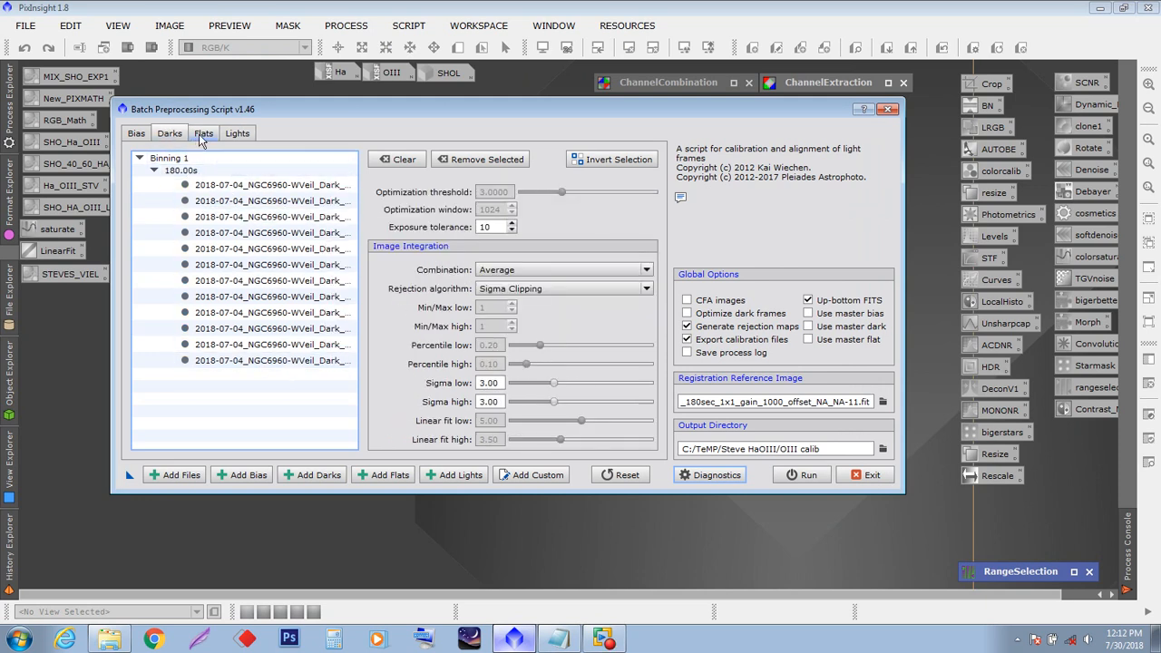
left_click(203, 135)
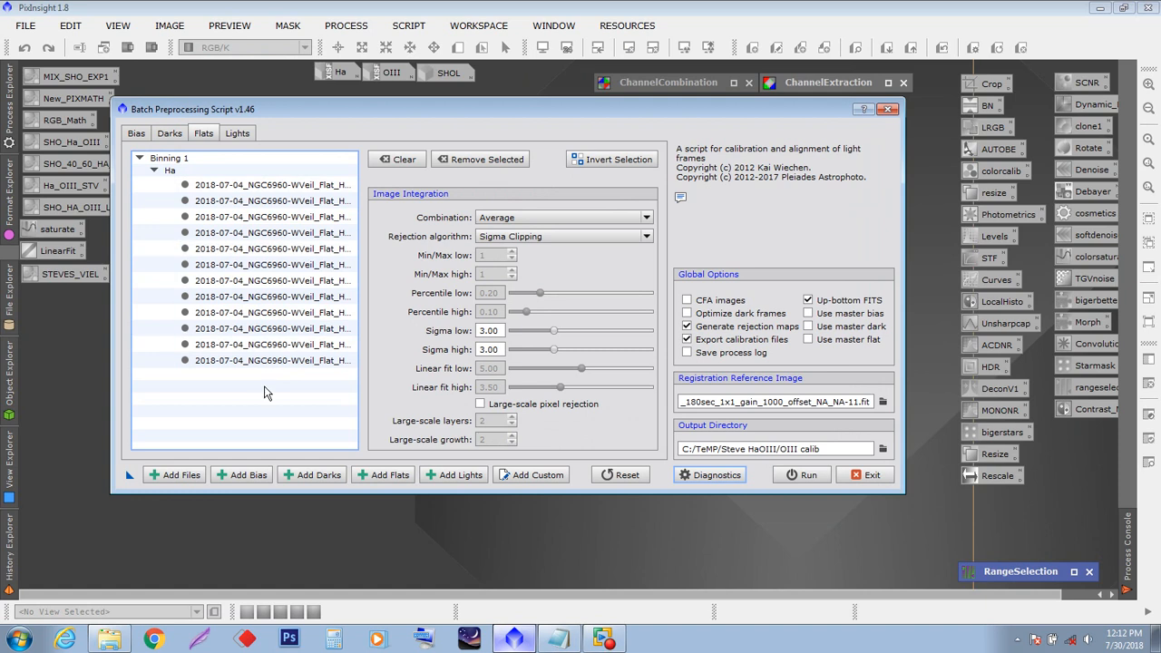
left_click(172, 136)
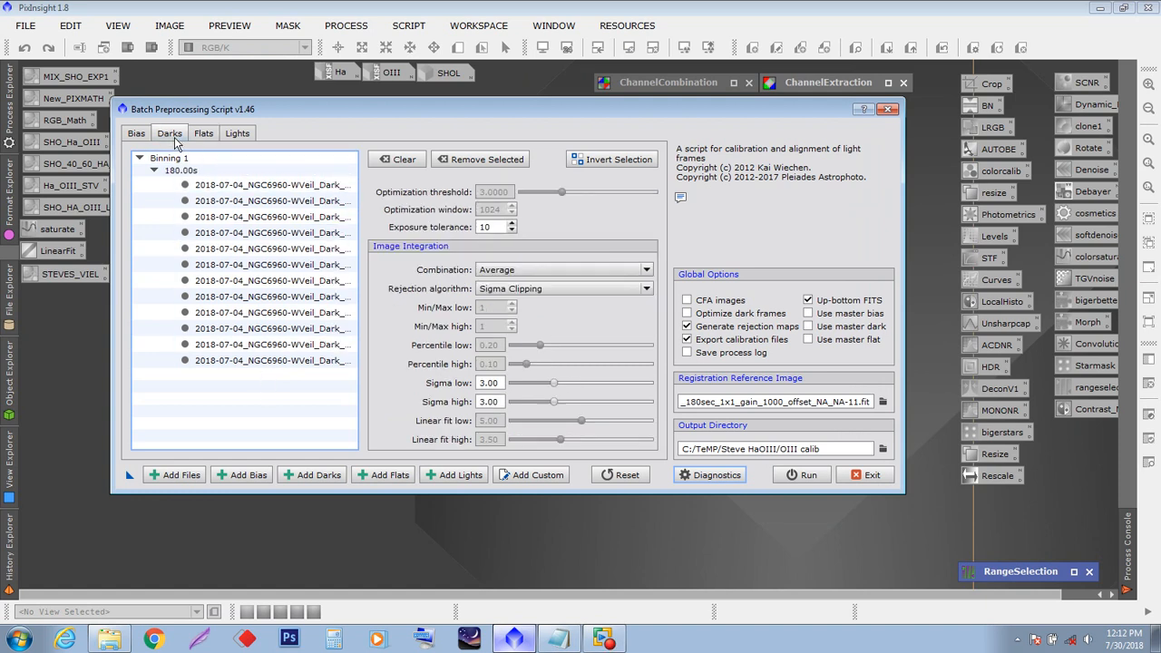
left_click(238, 136)
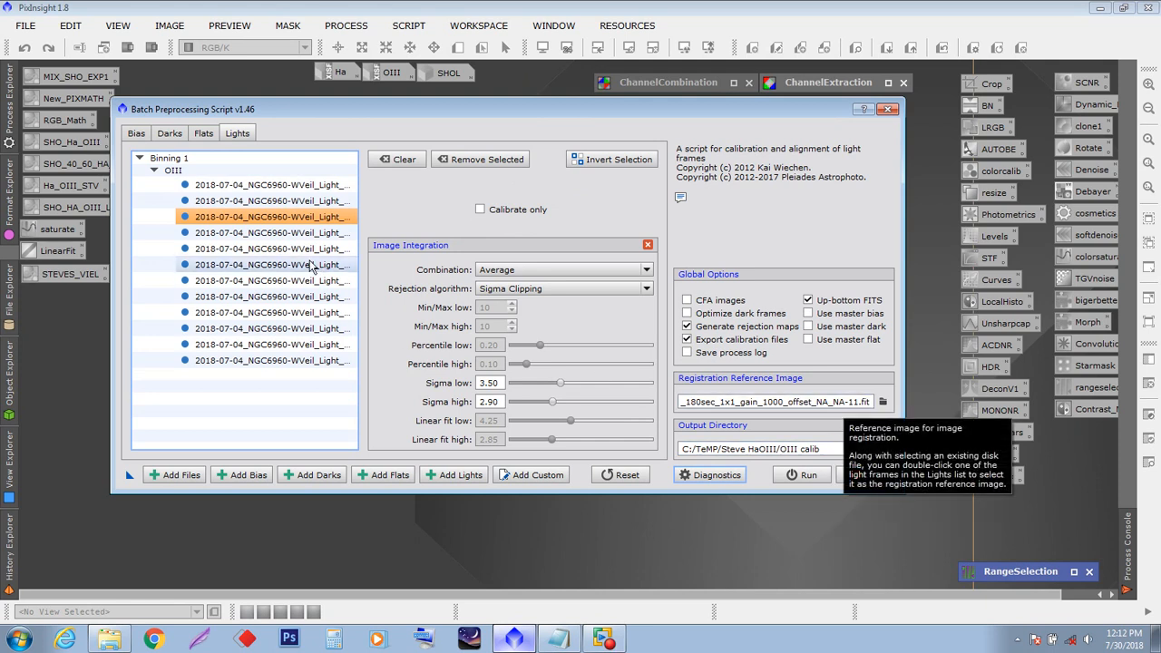
left_click(714, 475)
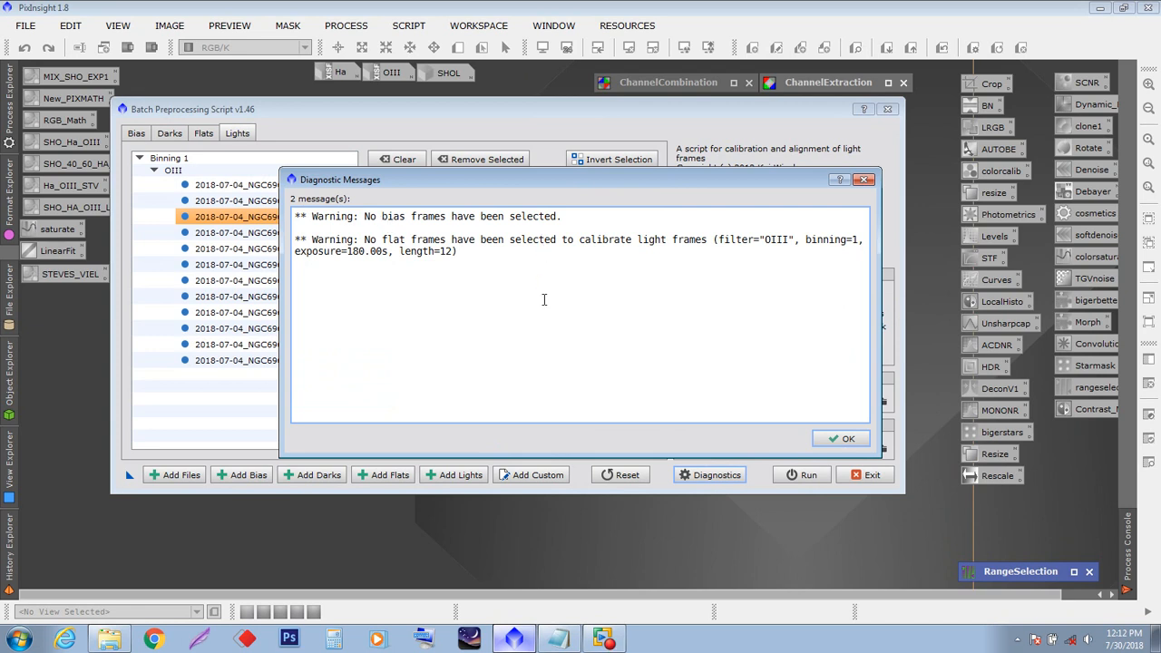
left_click(844, 443)
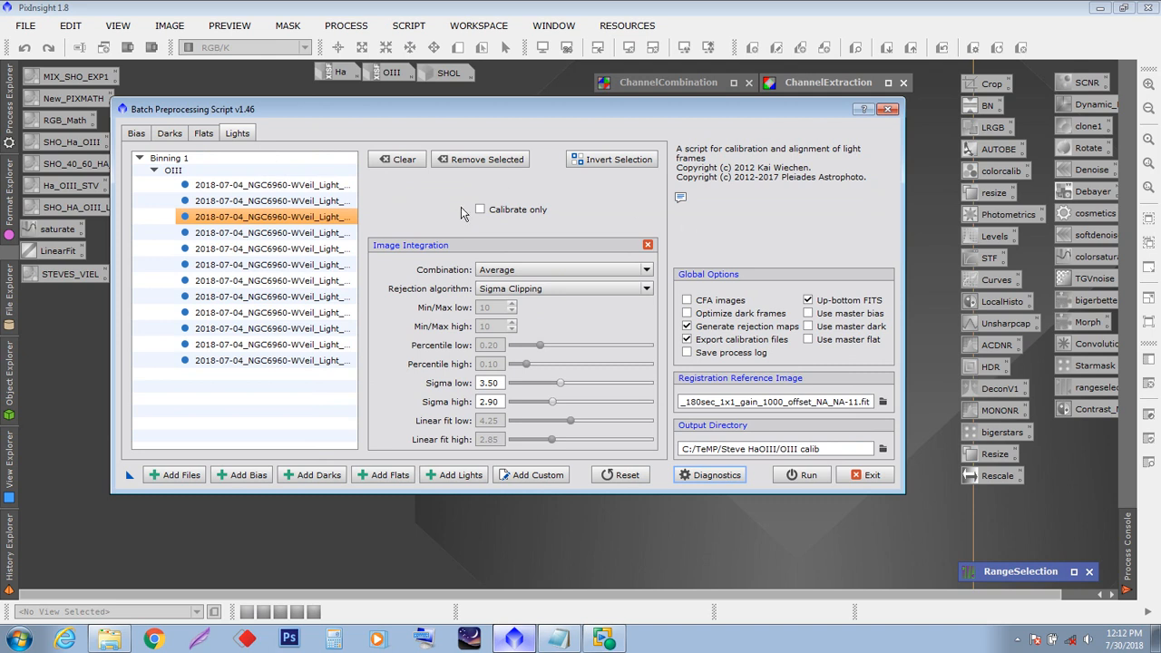
- Exit the Batch Preprocessing script without running the batch
left_click_drag(490, 120, 541, 143)
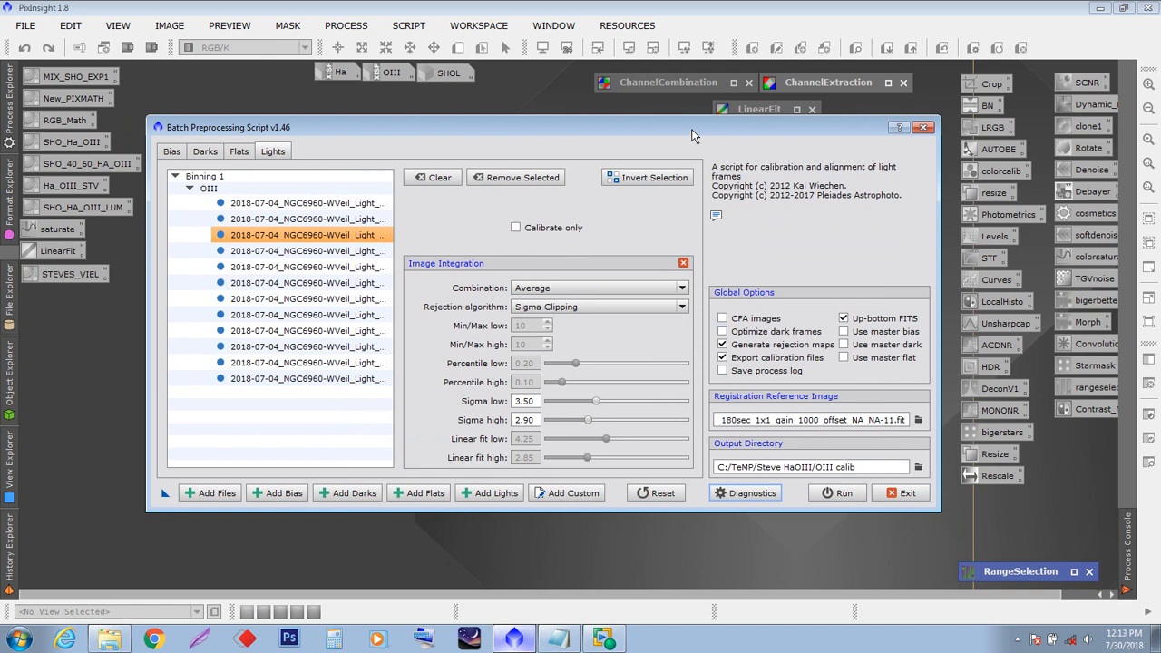
left_click(903, 492)
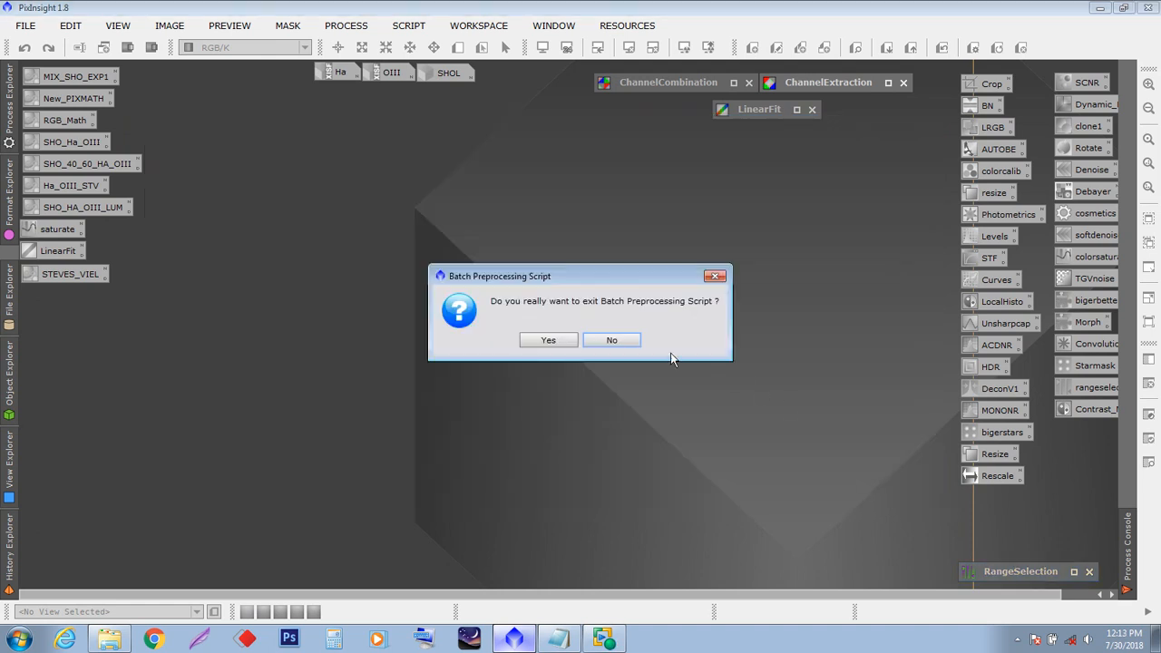
left_click(563, 342)
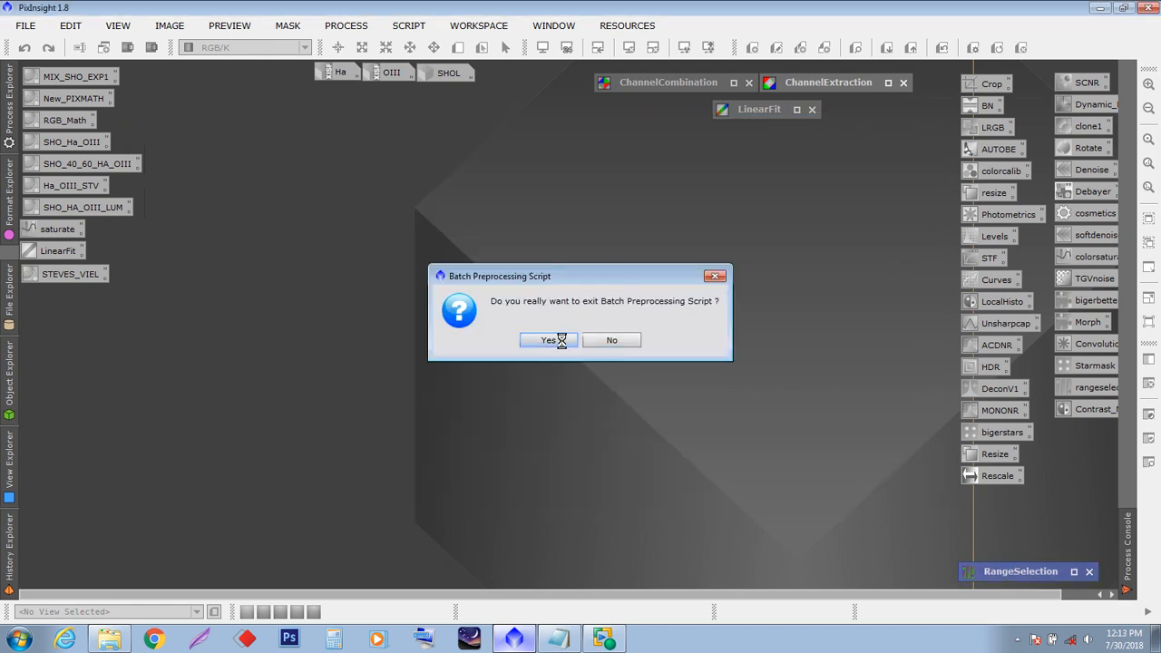
- Look through the Ha calib and OIII calib folders for image files, then leave the file browser without opening any
double_click(358, 241)
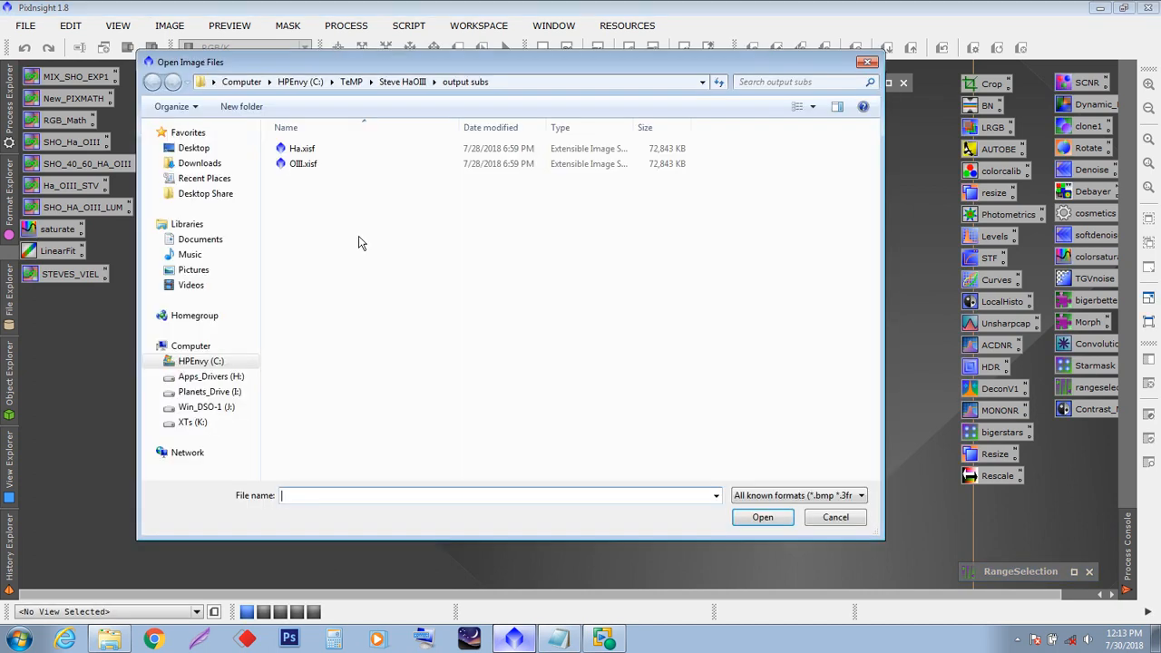
left_click(388, 85)
double_click(319, 147)
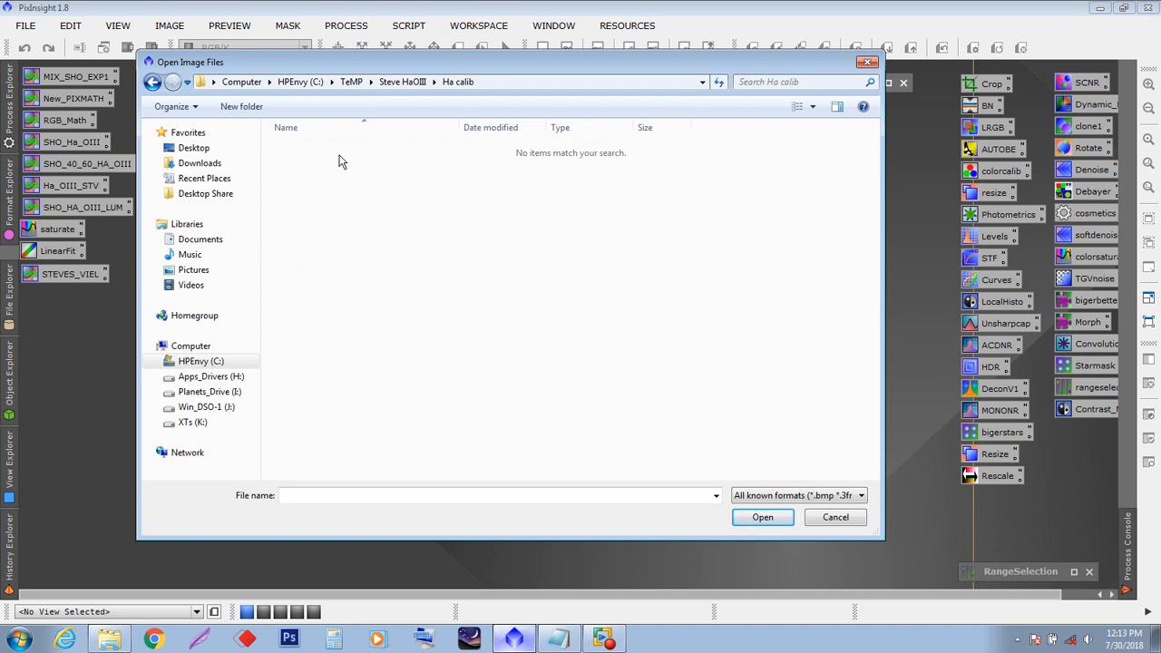
left_click(152, 83)
double_click(292, 165)
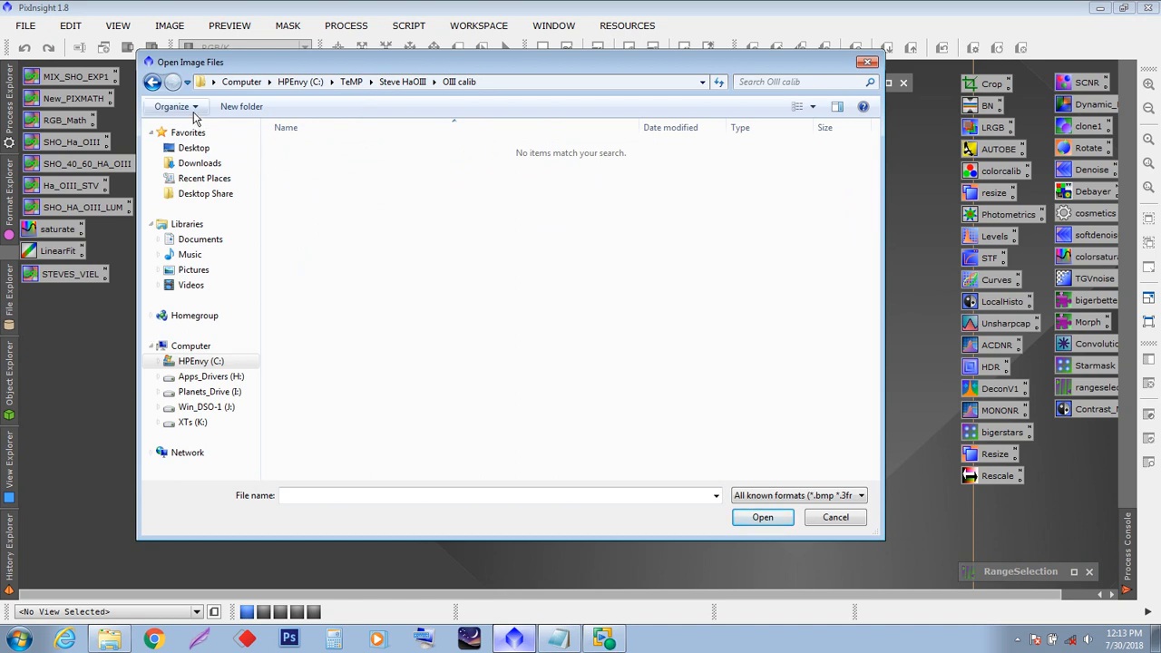
left_click(153, 83)
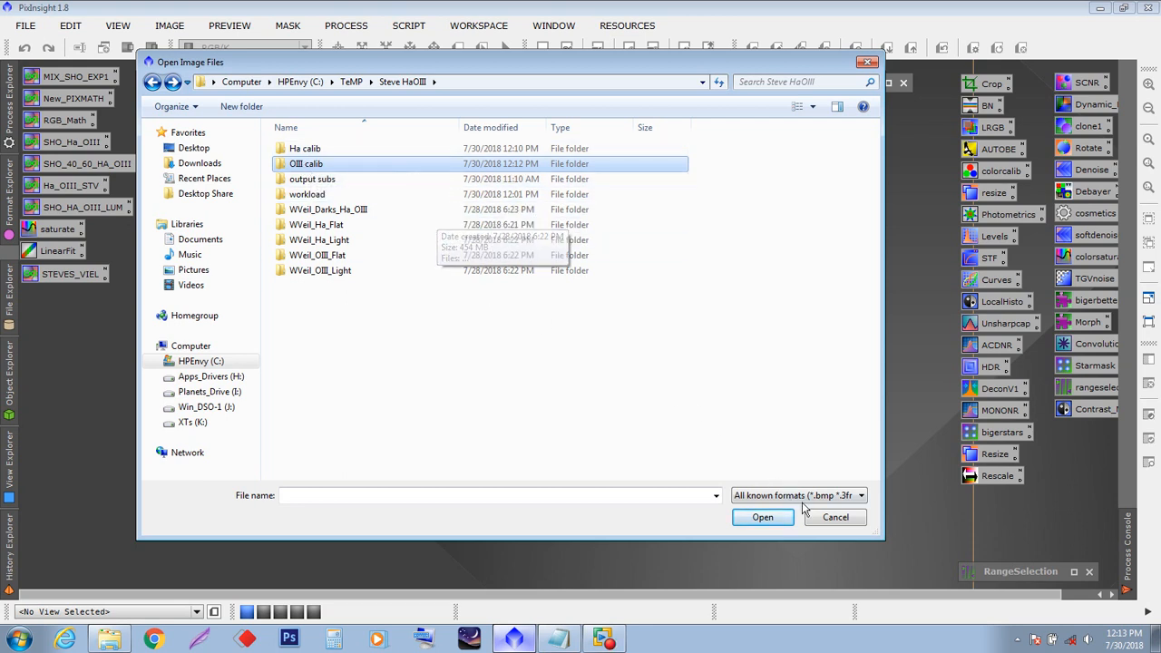
left_click(833, 518)
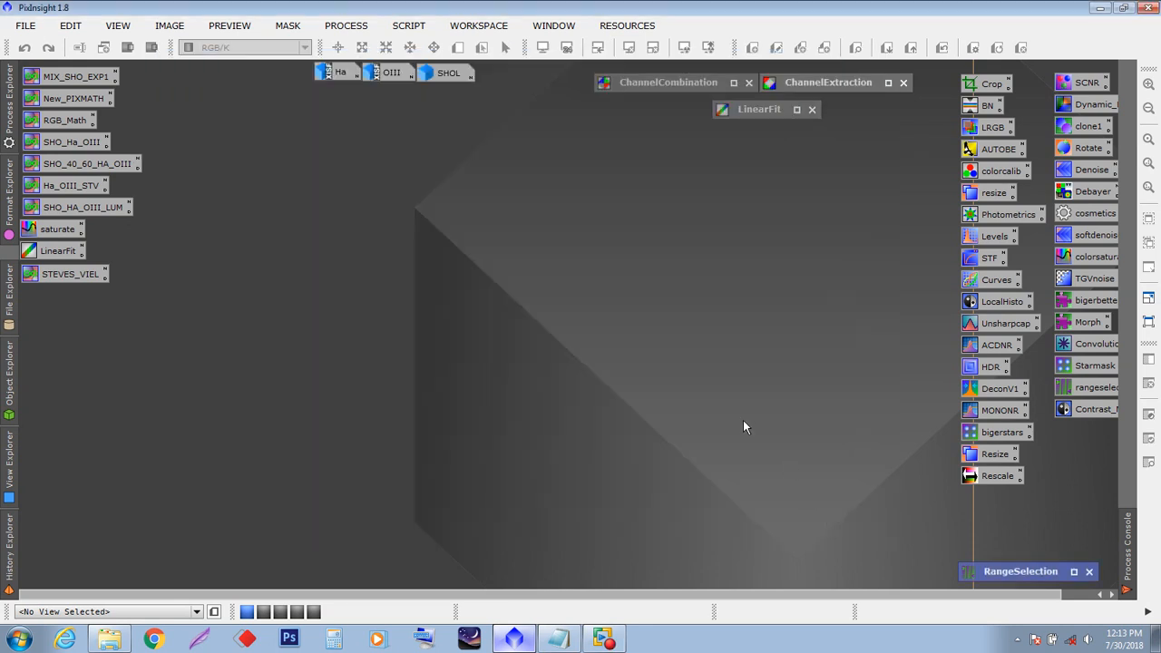
- Restore the minimised Ha and OIII images and move their windows into the open workspace
double_click(333, 71)
left_click_drag(404, 279, 326, 128)
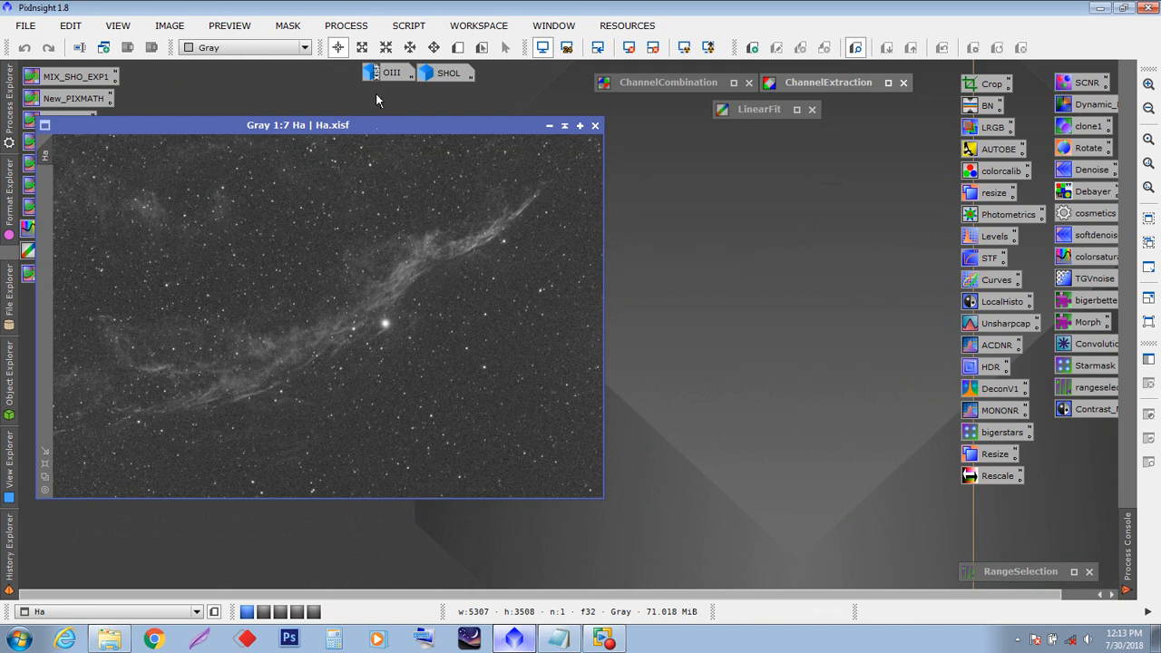
double_click(390, 74)
left_click_drag(424, 134, 484, 195)
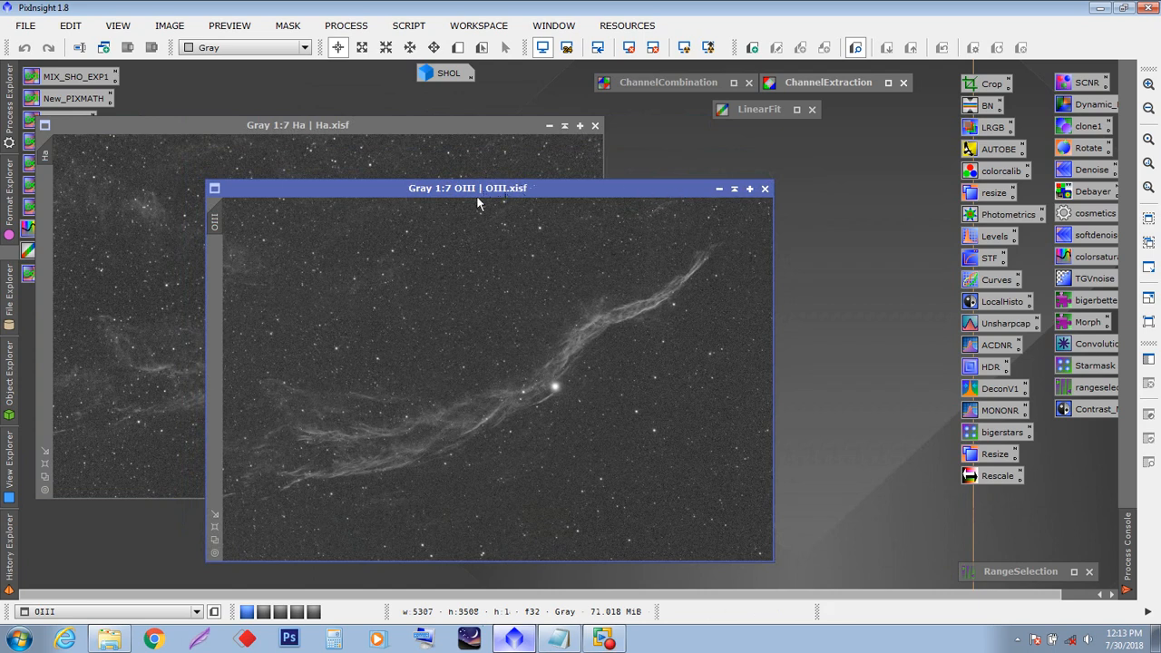
- Place the Ha and OIII image windows side by side at the same height to compare the two
left_click_drag(326, 127, 347, 133)
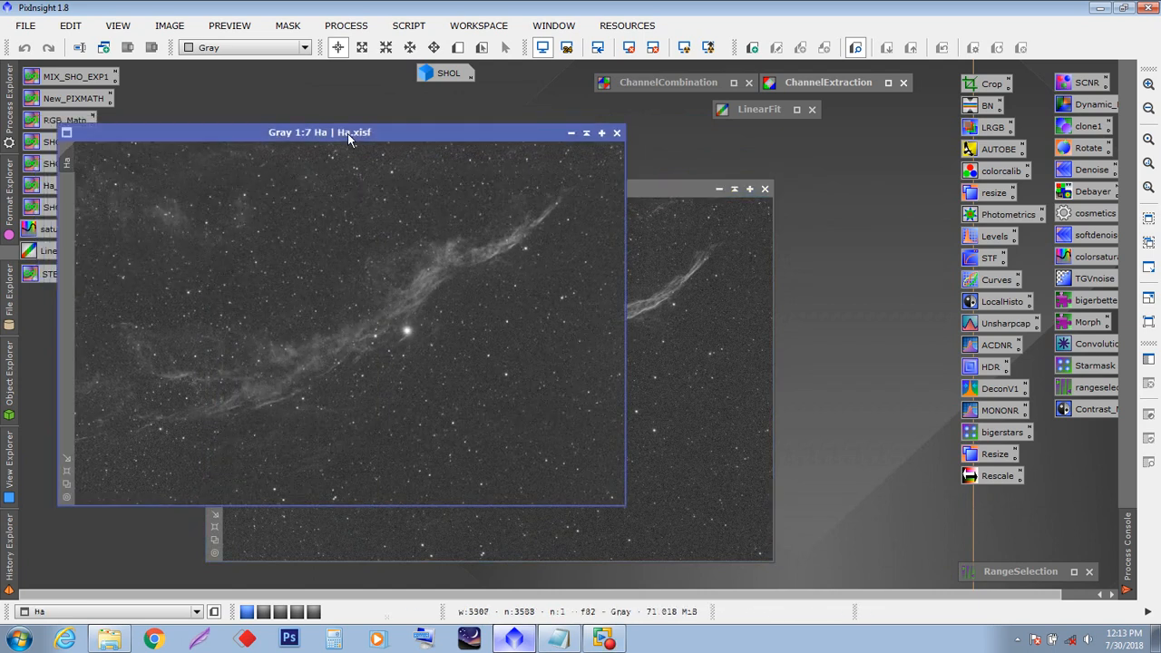
left_click(648, 195)
left_click_drag(560, 192, 806, 174)
left_click_drag(428, 135, 402, 118)
left_click_drag(614, 169, 746, 116)
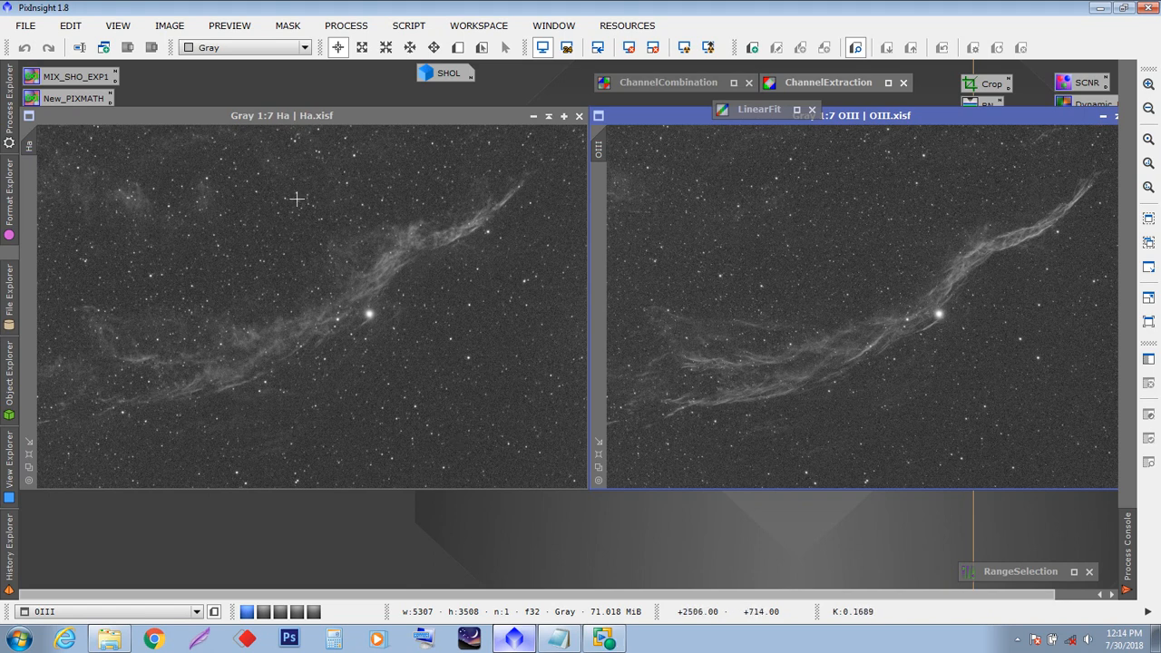
- Rearrange the two image windows so they overlap, with the Ha image in front of the OIII image
left_click(294, 122)
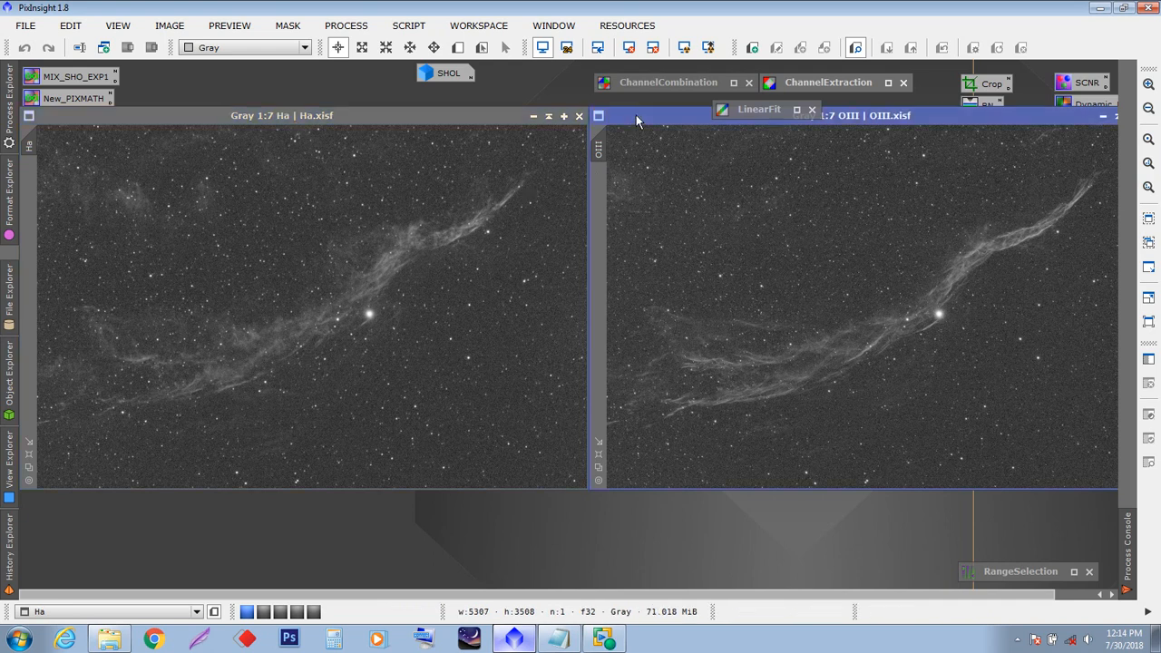
left_click_drag(636, 114, 637, 130)
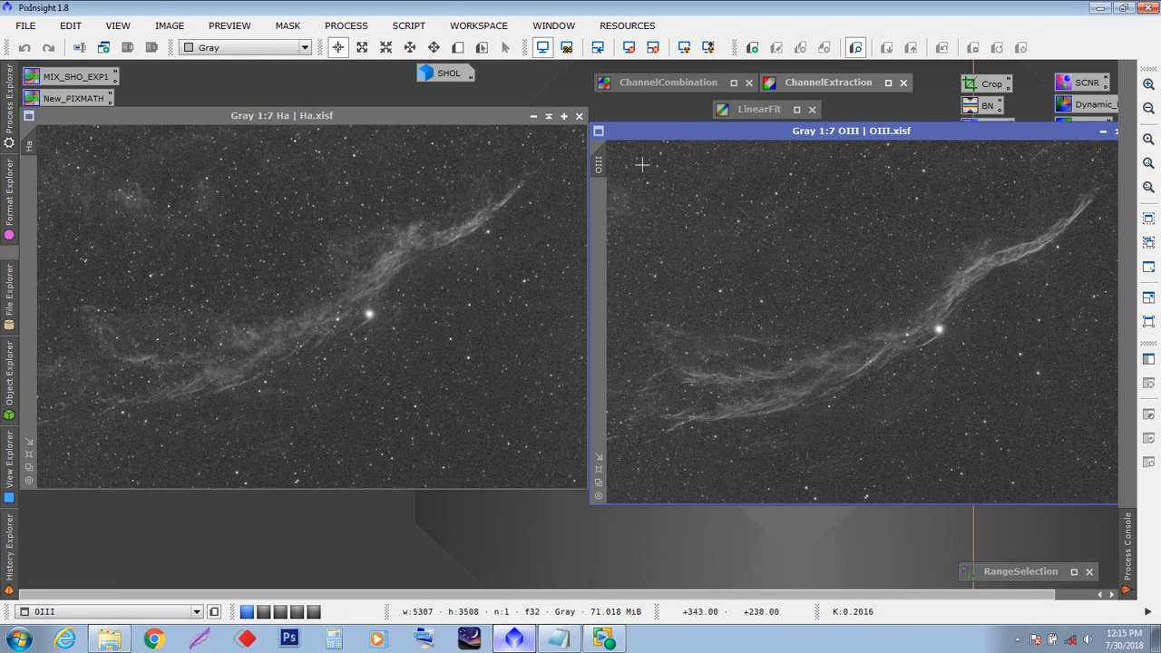
left_click_drag(699, 131, 646, 144)
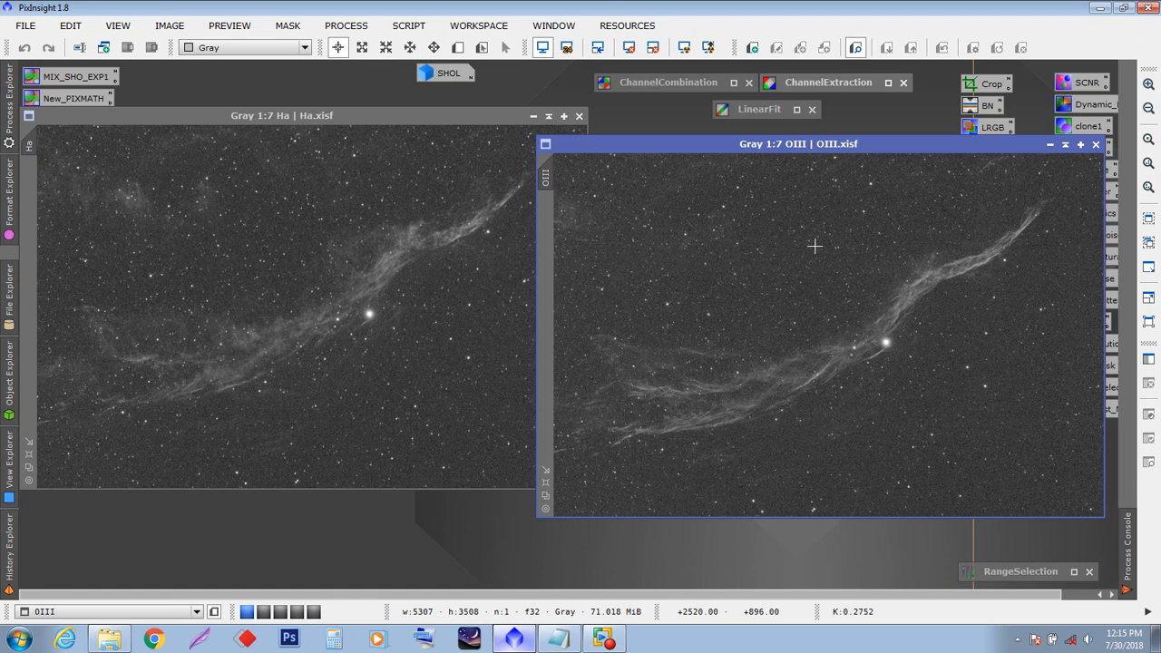
left_click_drag(815, 148, 383, 148)
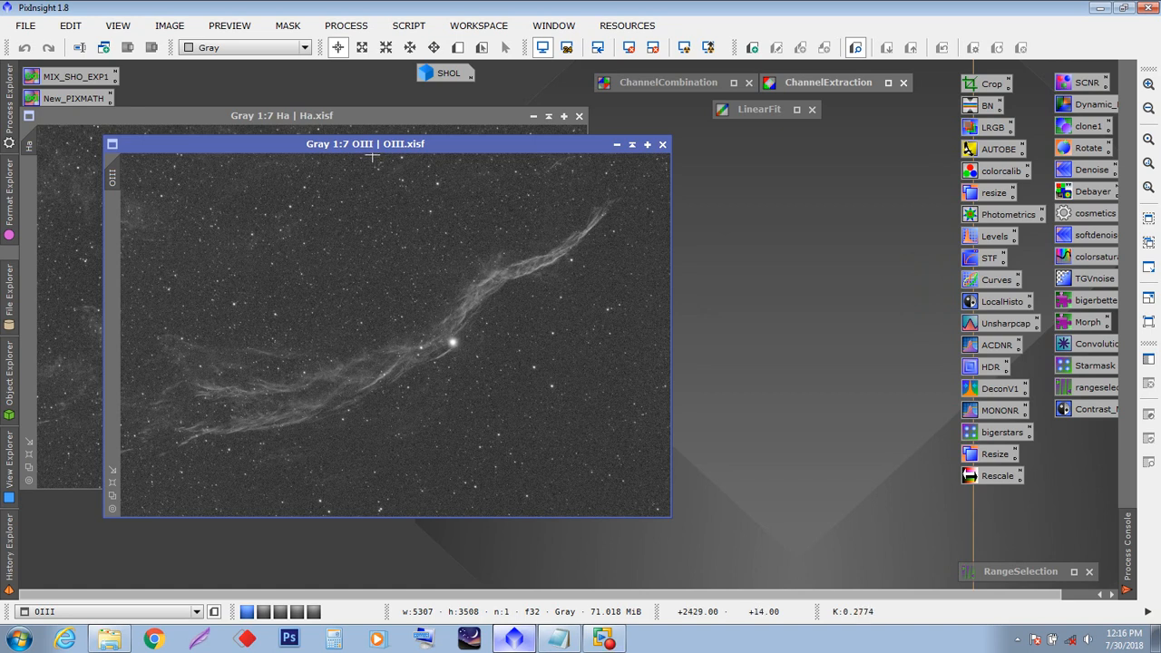
left_click_drag(374, 144, 480, 179)
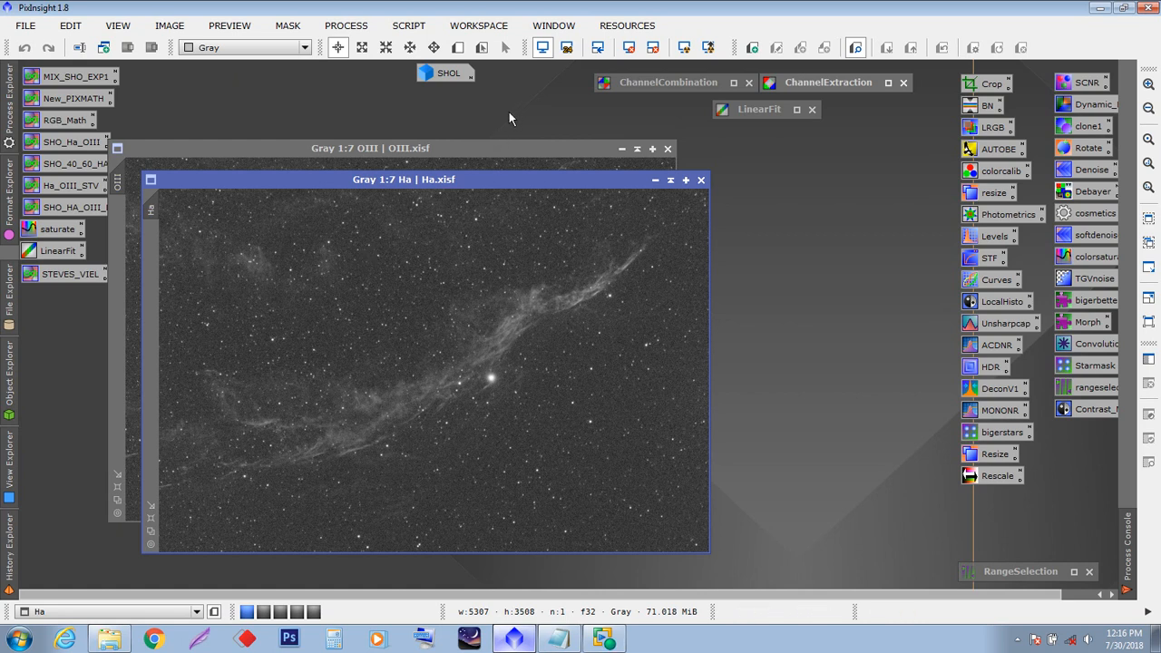
- Open the minimised LinearFit process, reset it to its default settings and close it
double_click(752, 110)
left_click_drag(760, 242, 882, 128)
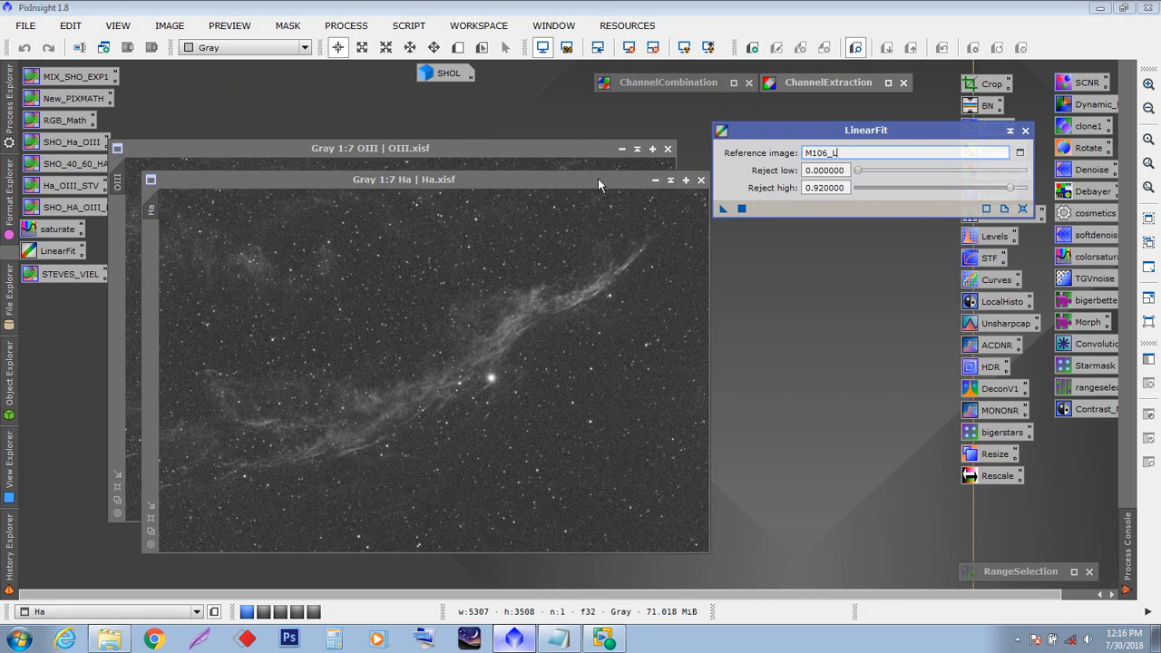
left_click(1023, 209)
left_click(1025, 131)
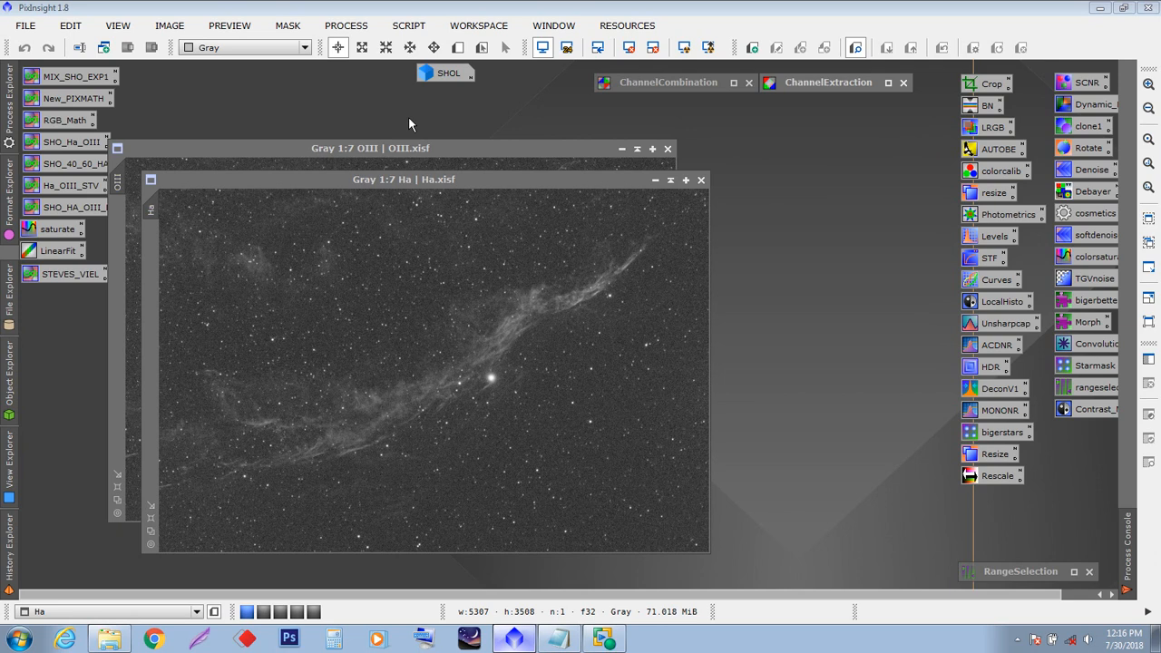
- Reposition the OIII and Ha image windows so they overlap closely, with Ha in front
left_click_drag(316, 151, 332, 142)
left_click(695, 320)
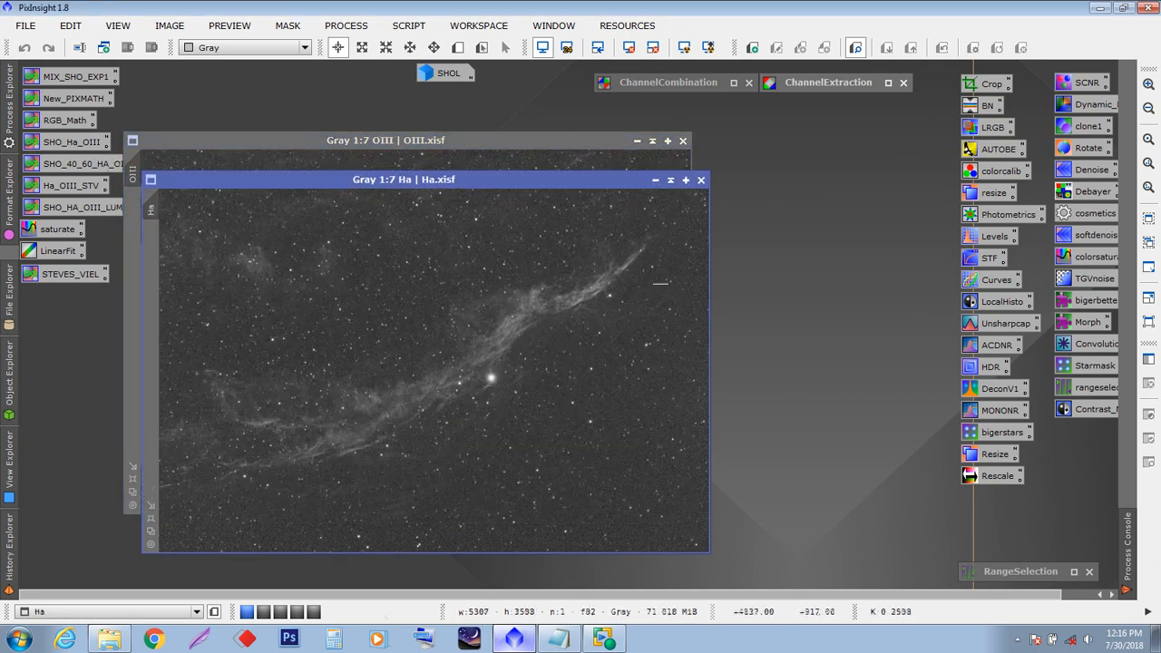
left_click_drag(521, 181, 533, 168)
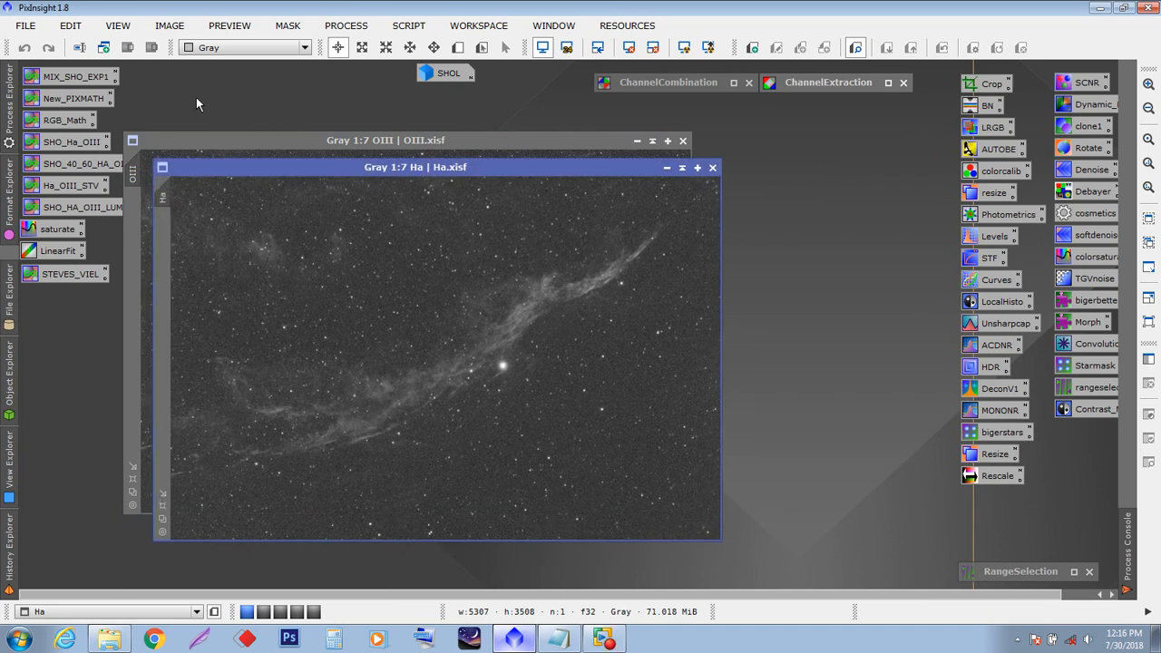
left_click(407, 28)
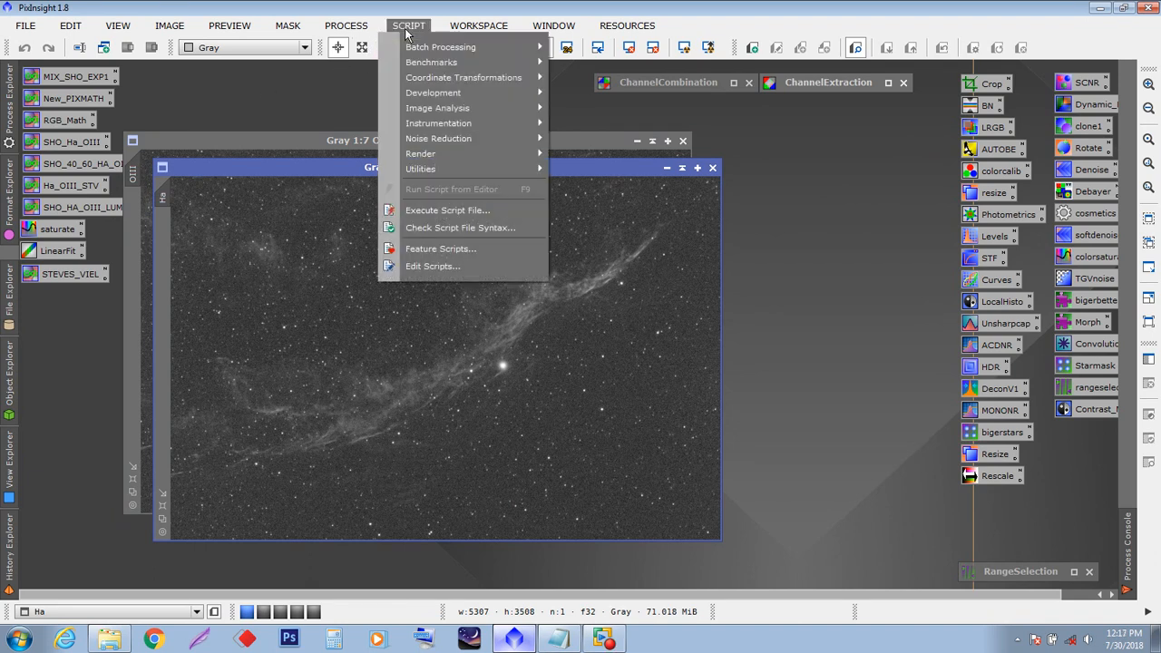
left_click(449, 211)
left_click_drag(533, 137, 617, 40)
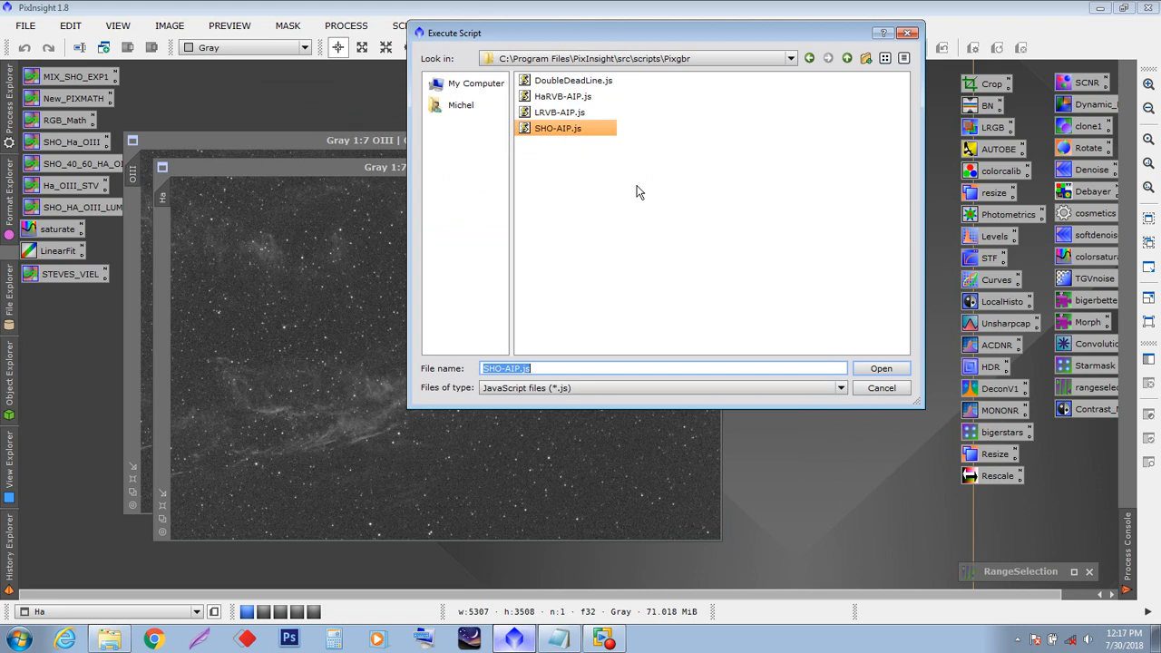
left_click(883, 388)
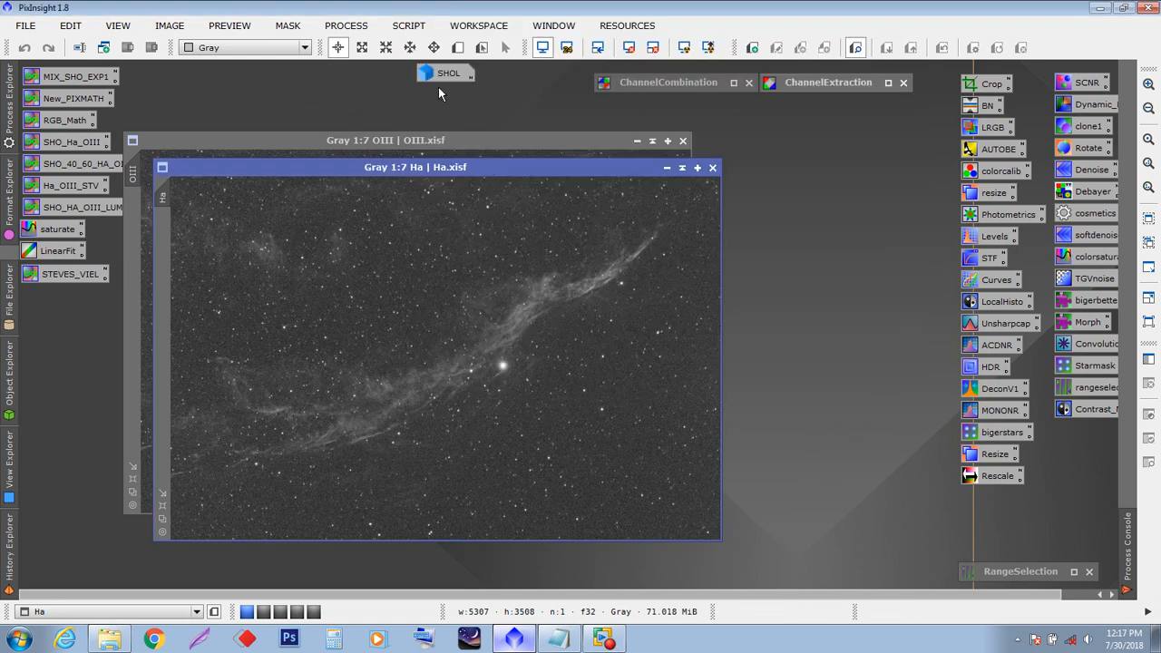
- Launch the NBRGBCombination script and move its dialog clear of the preview image
left_click(408, 27)
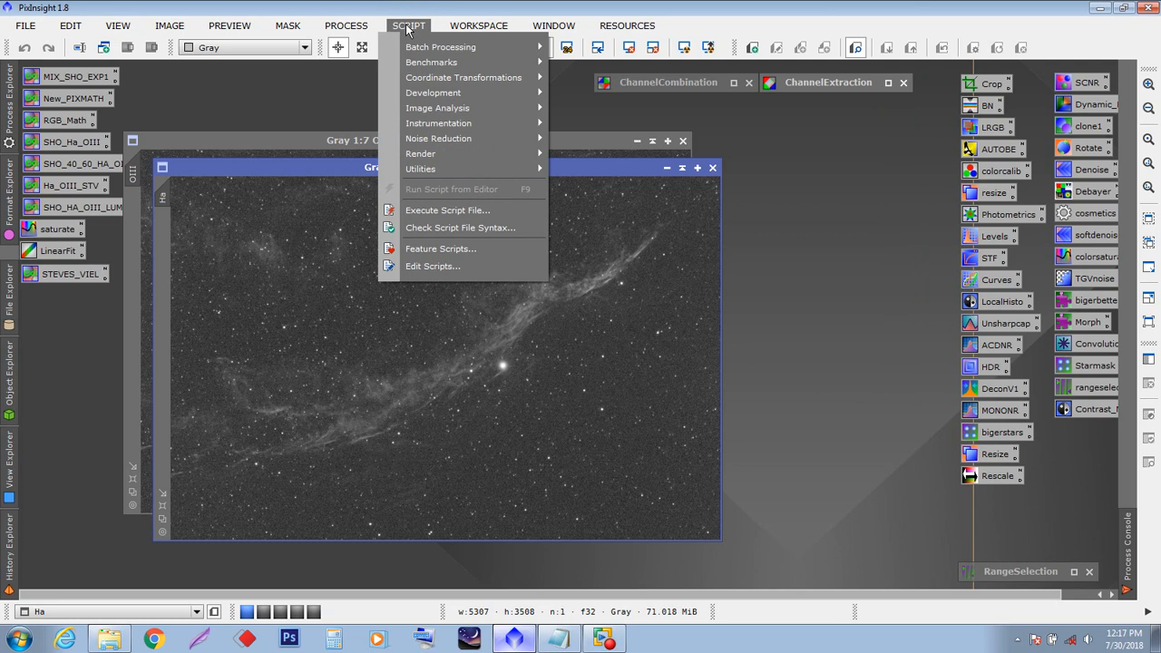
mouse_move(420, 50)
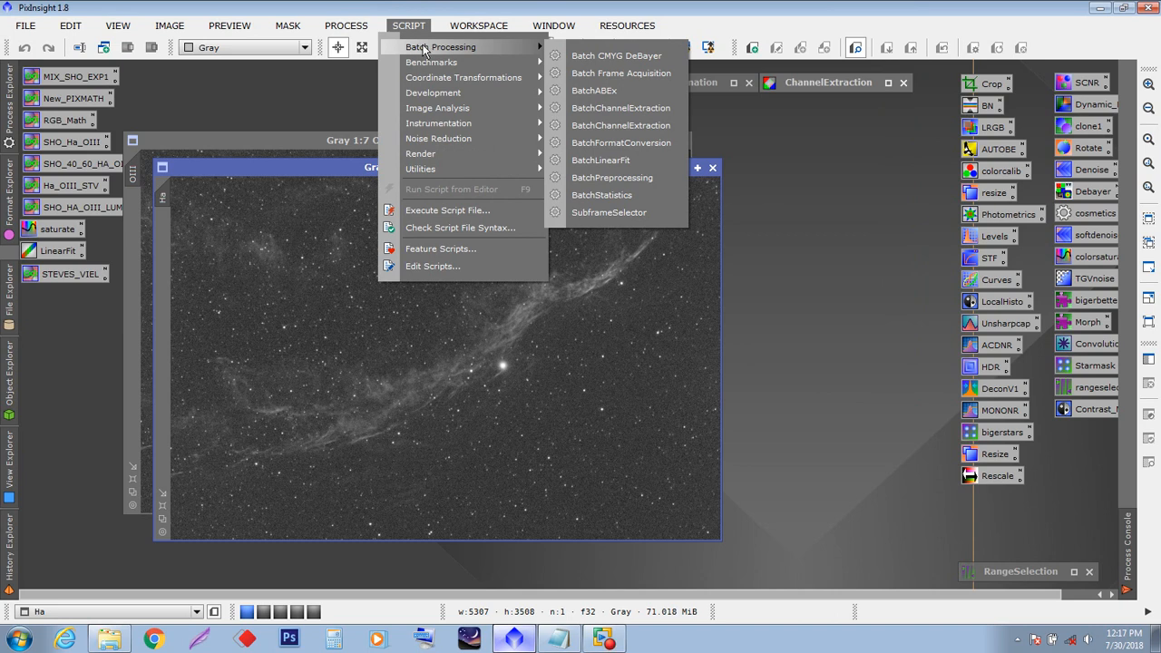
mouse_move(438, 107)
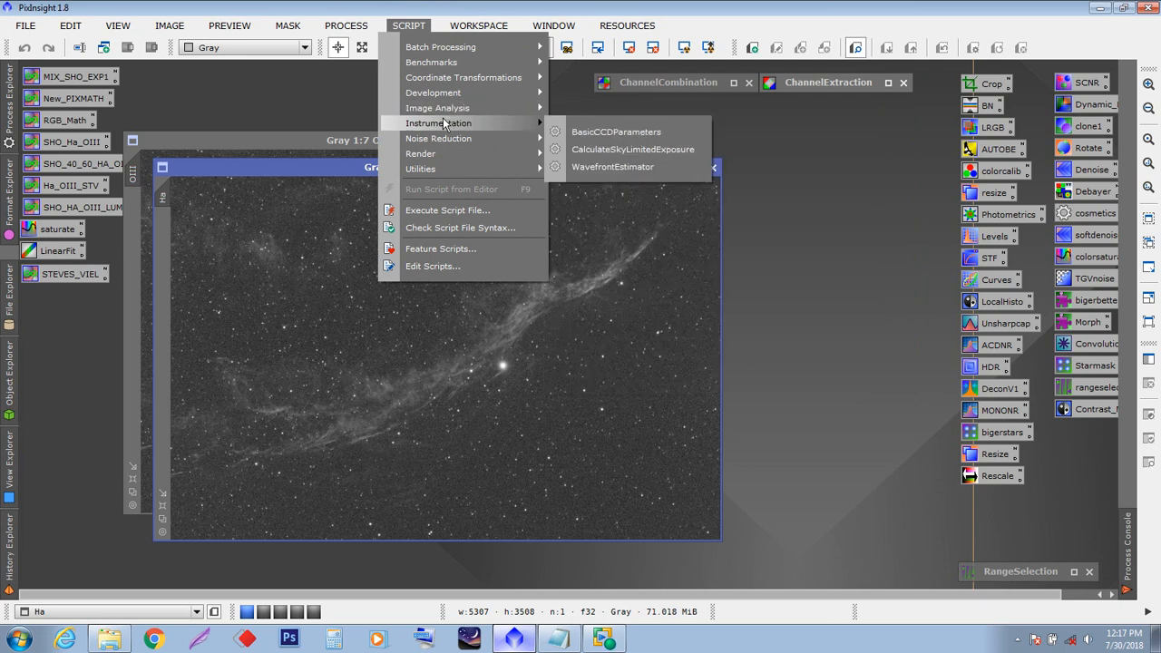
mouse_move(445, 139)
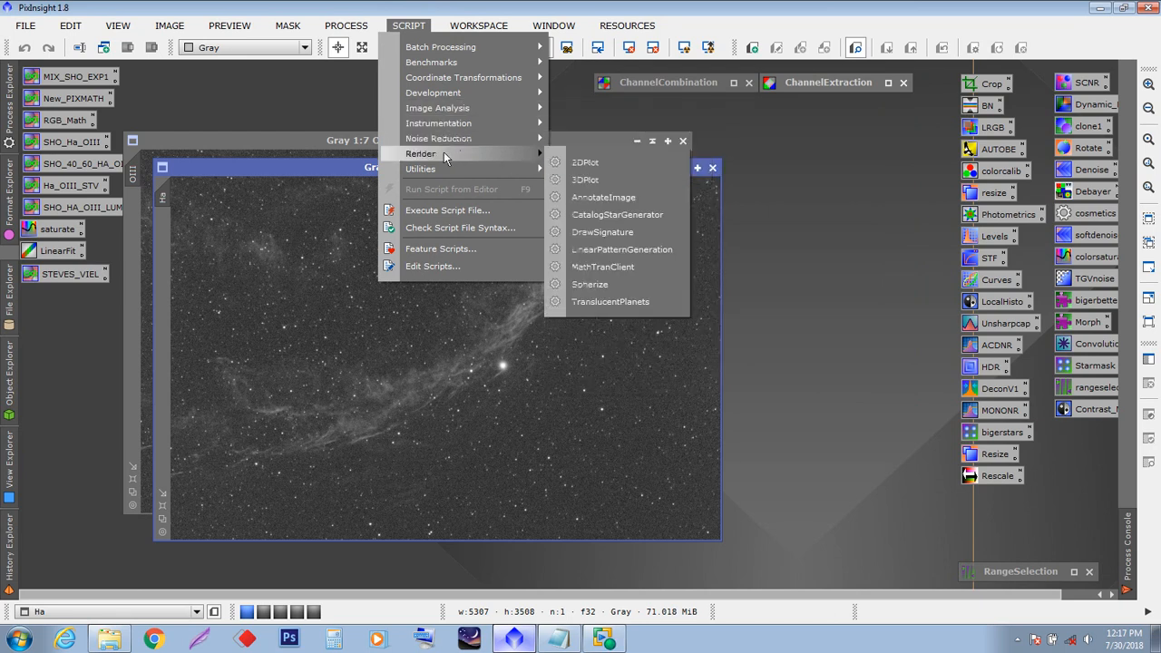
mouse_move(447, 169)
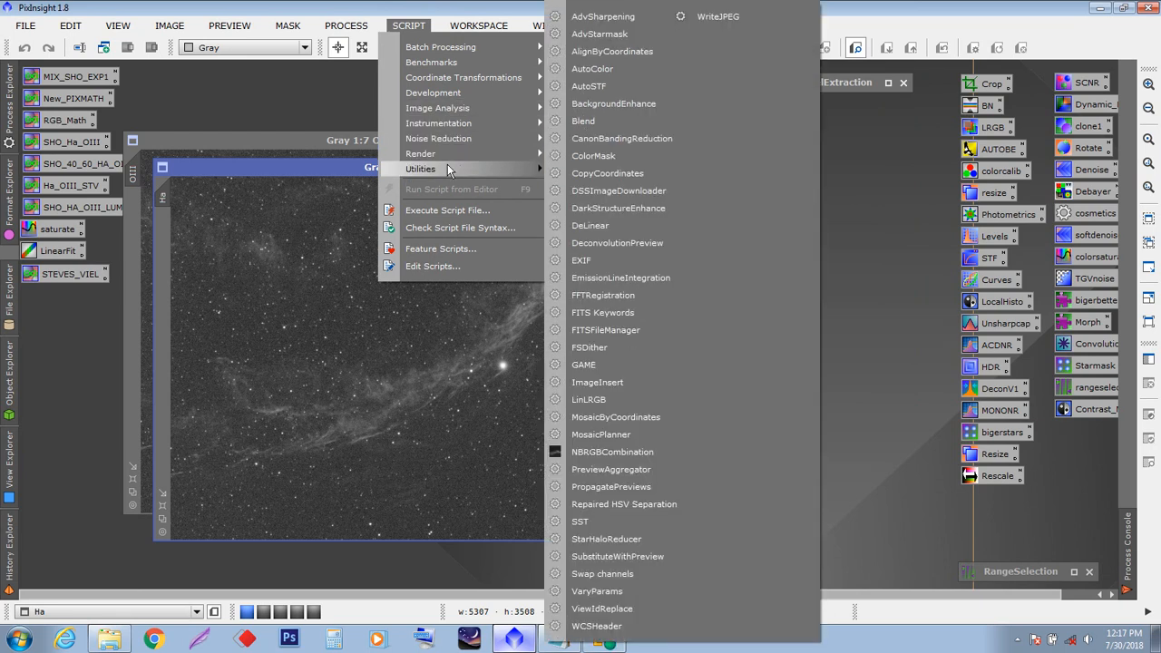
left_click(630, 453)
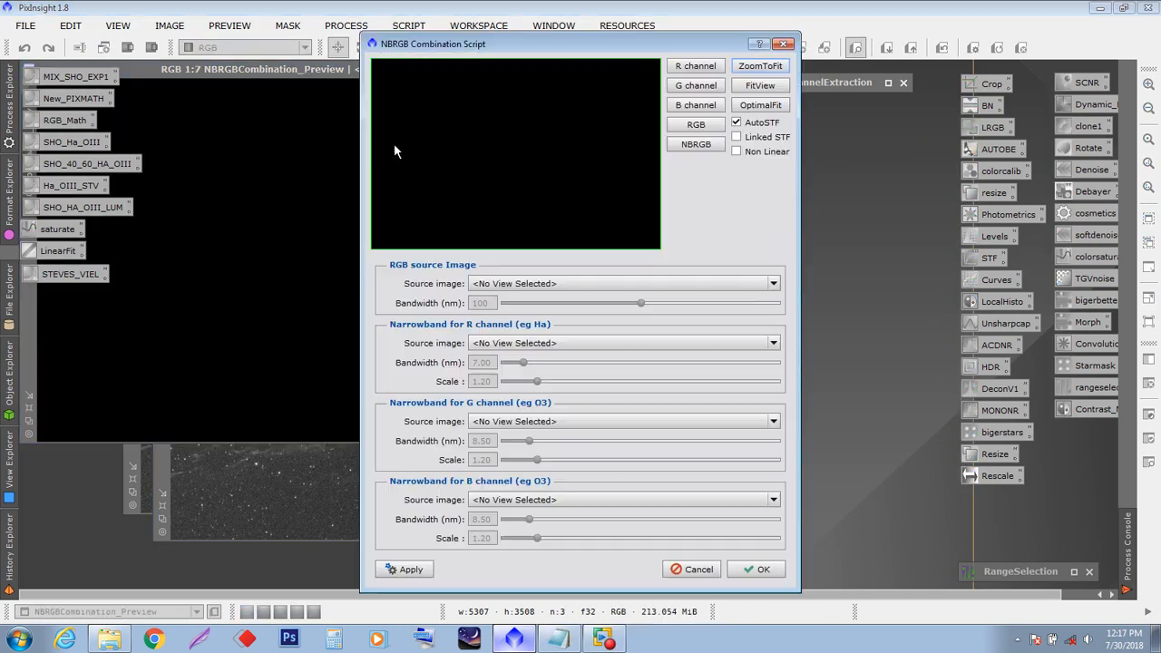
left_click_drag(514, 43, 761, 17)
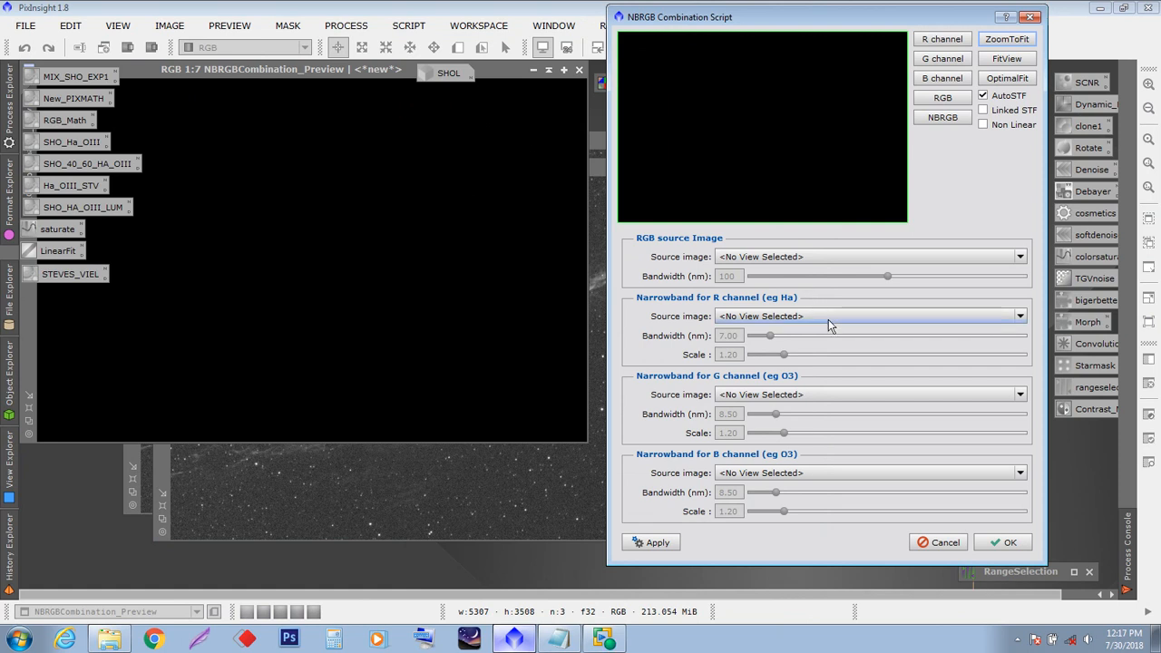
- Assign Ha as the narrowband source for the R channel and OIII for both the G and B channels
left_click(1003, 319)
left_click(778, 343)
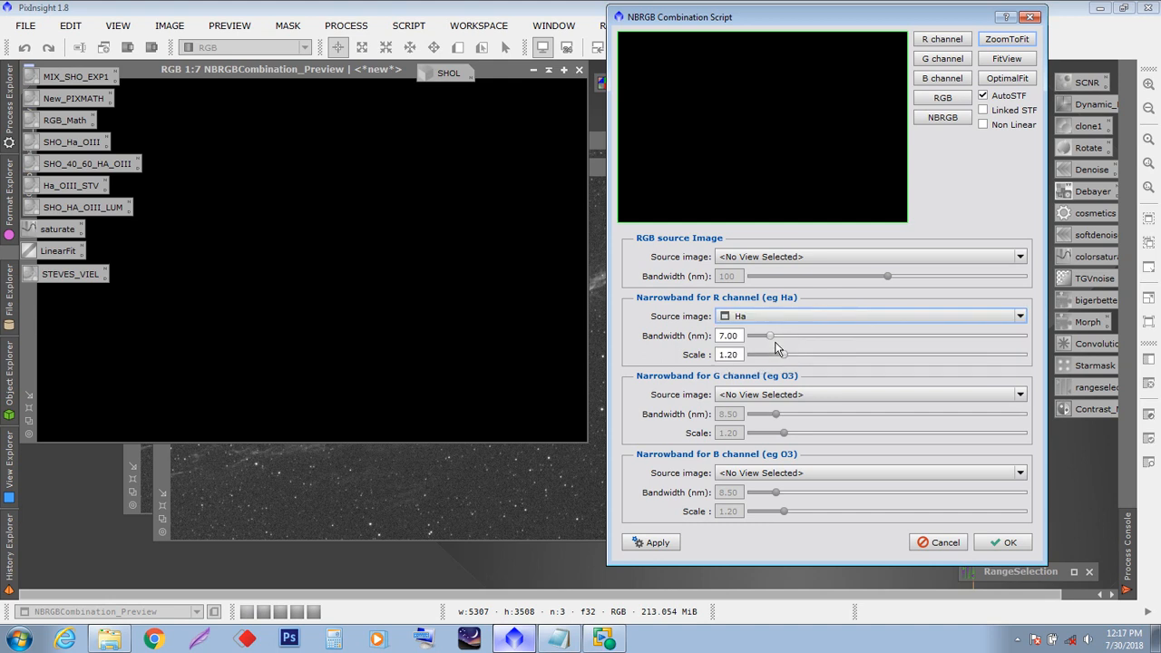
left_click(1019, 397)
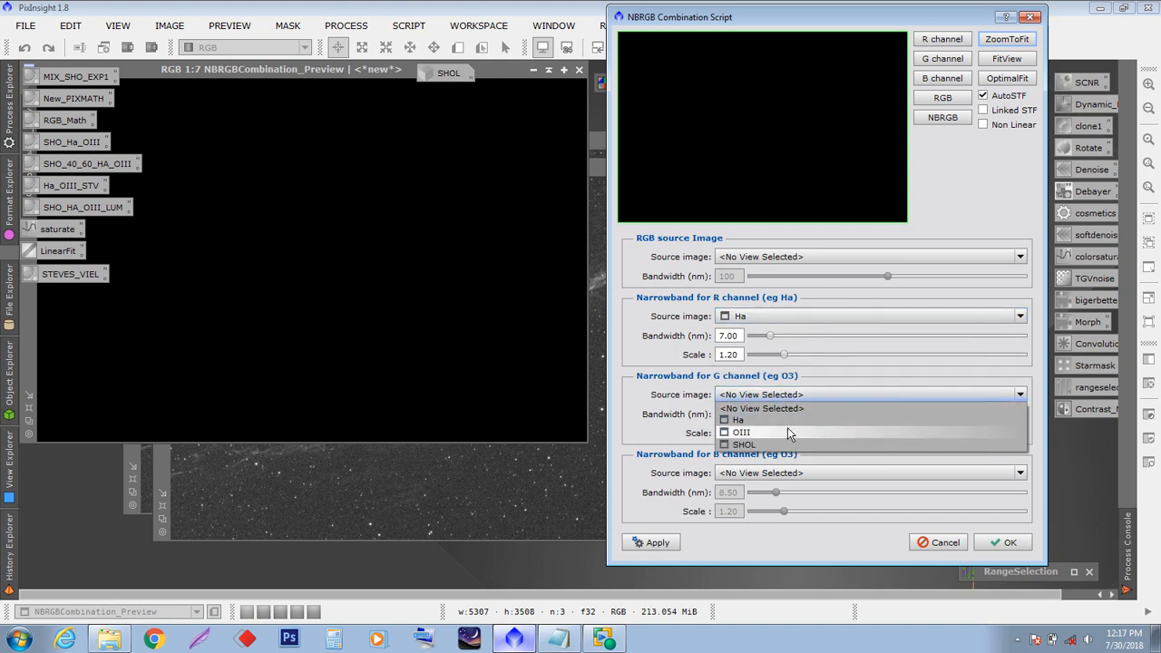
left_click(791, 434)
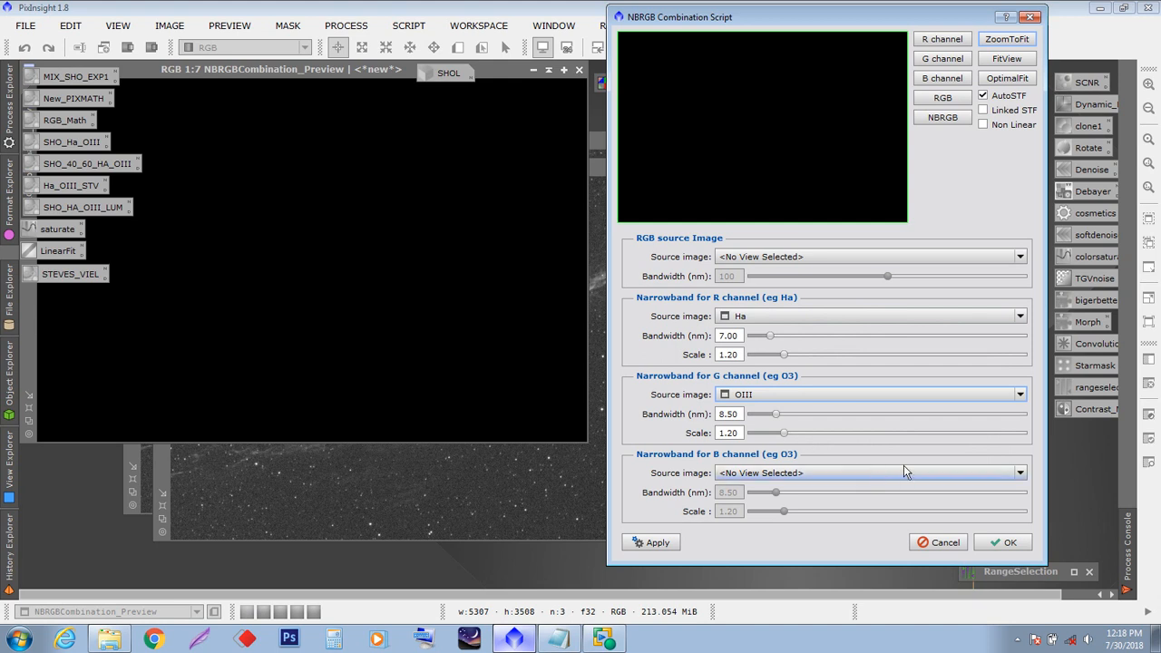
left_click(1019, 478)
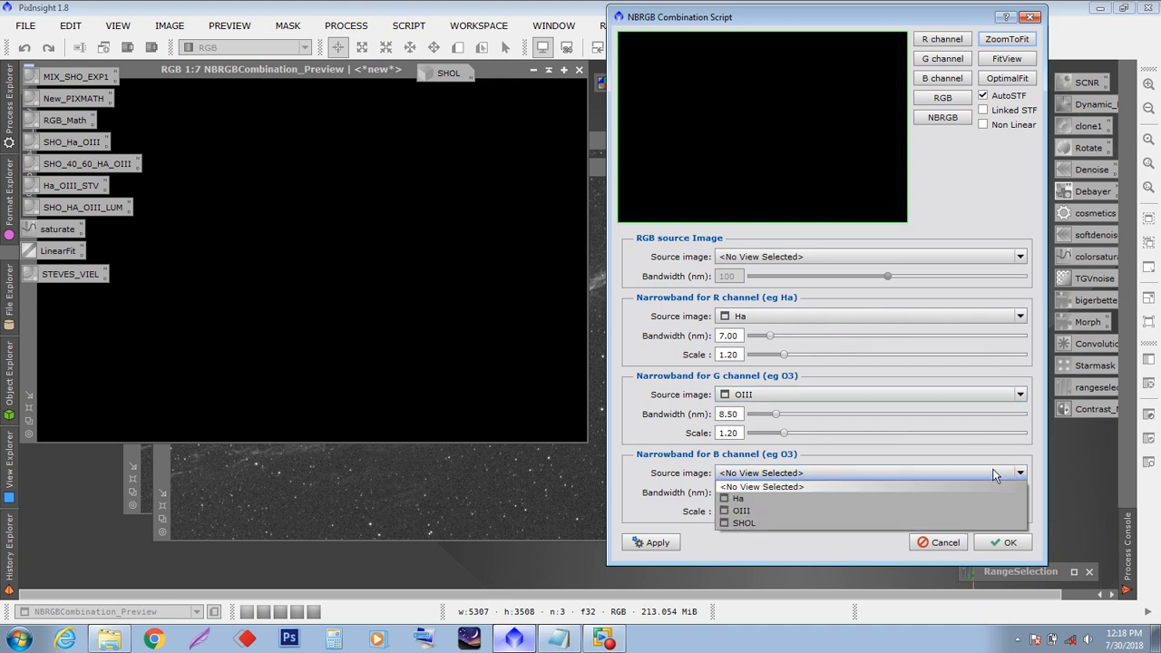
left_click(758, 508)
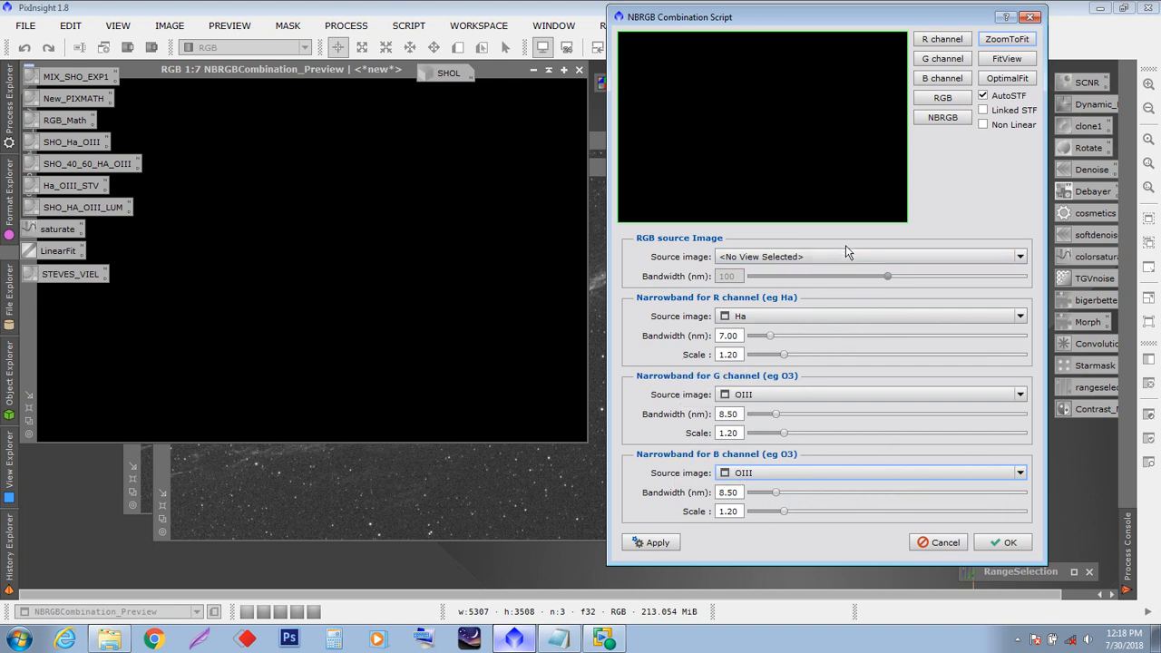
- Set the narrowband bandwidth to 6.00 nm for each of the R, G and B channels
left_click(769, 337)
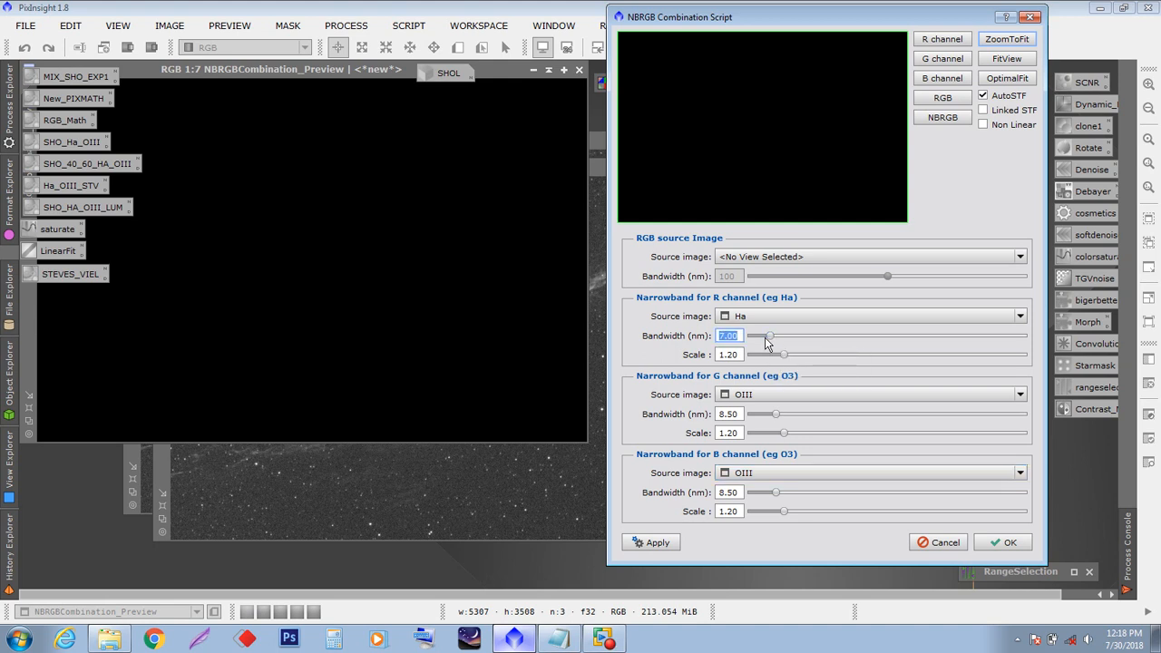
left_click_drag(772, 336, 770, 336)
left_click_drag(776, 415, 771, 418)
left_click_drag(776, 494, 767, 494)
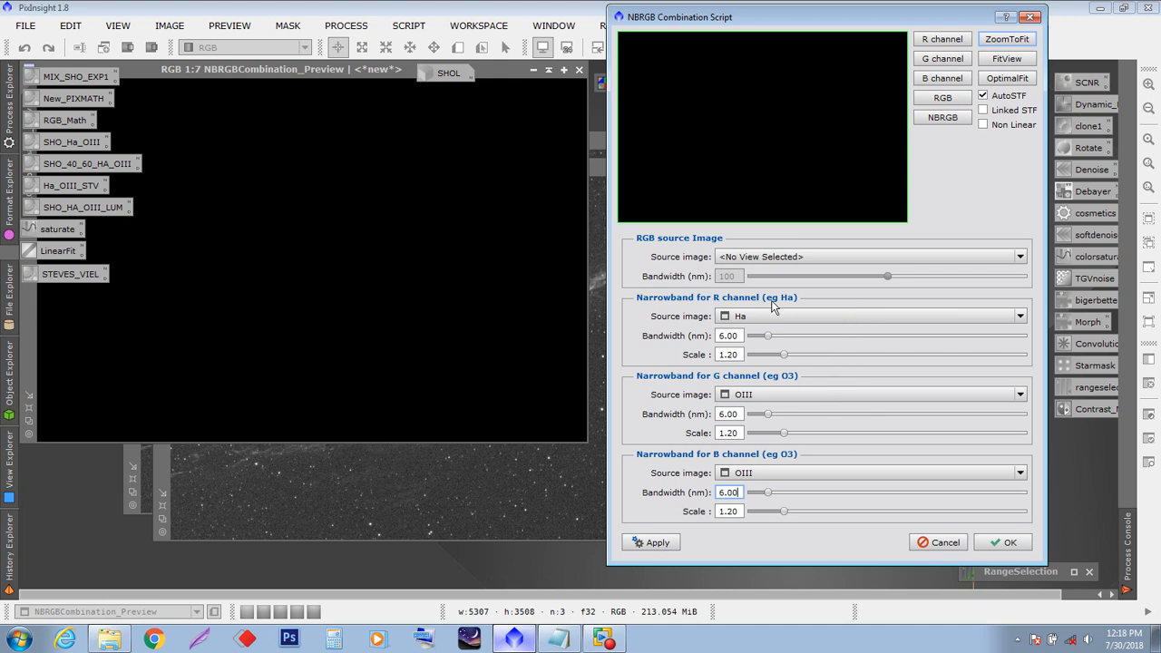
- Try to preview the RGB and NBRGB combinations without an RGB source image selected
left_click(943, 100)
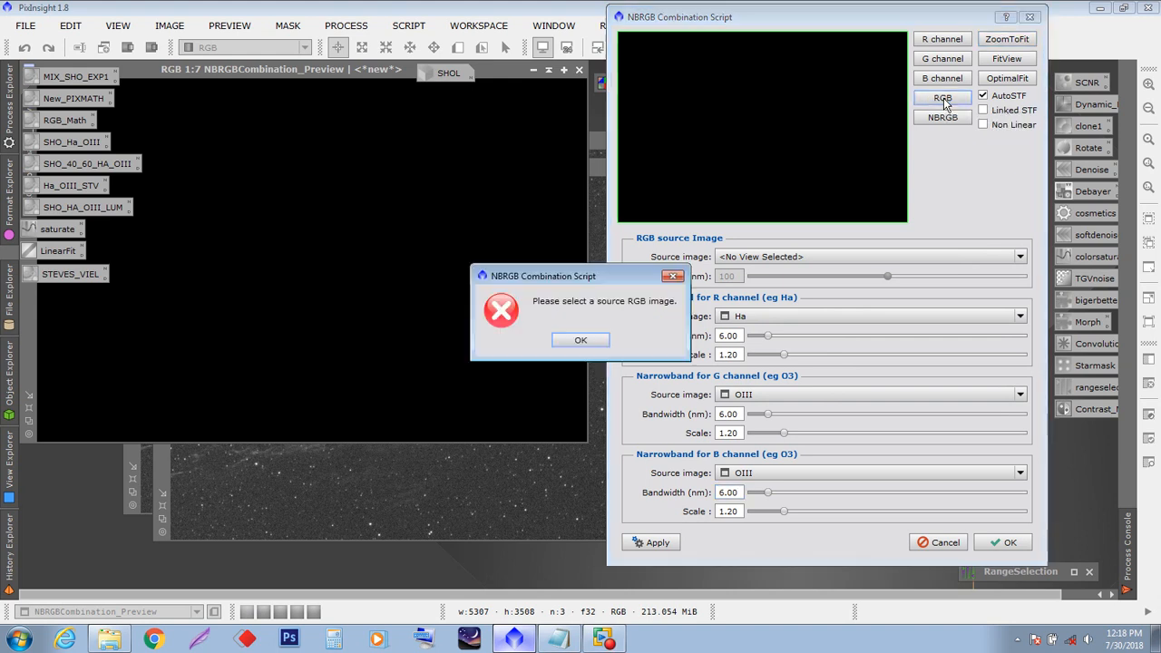
left_click(588, 341)
left_click(792, 258)
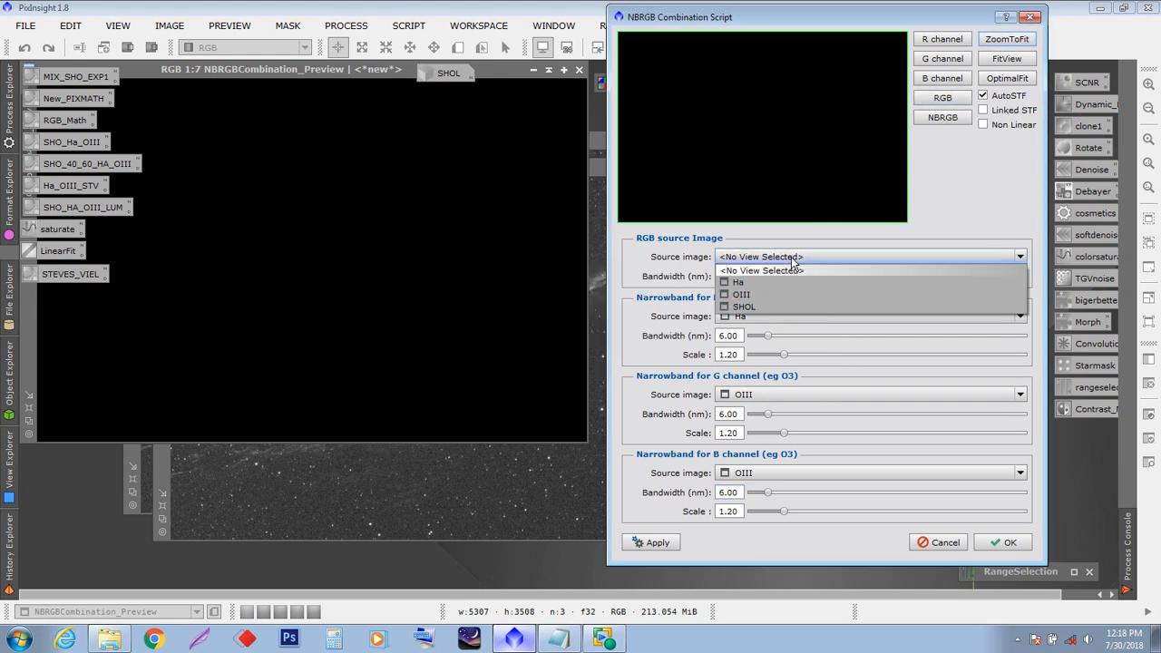
left_click(960, 185)
left_click(946, 125)
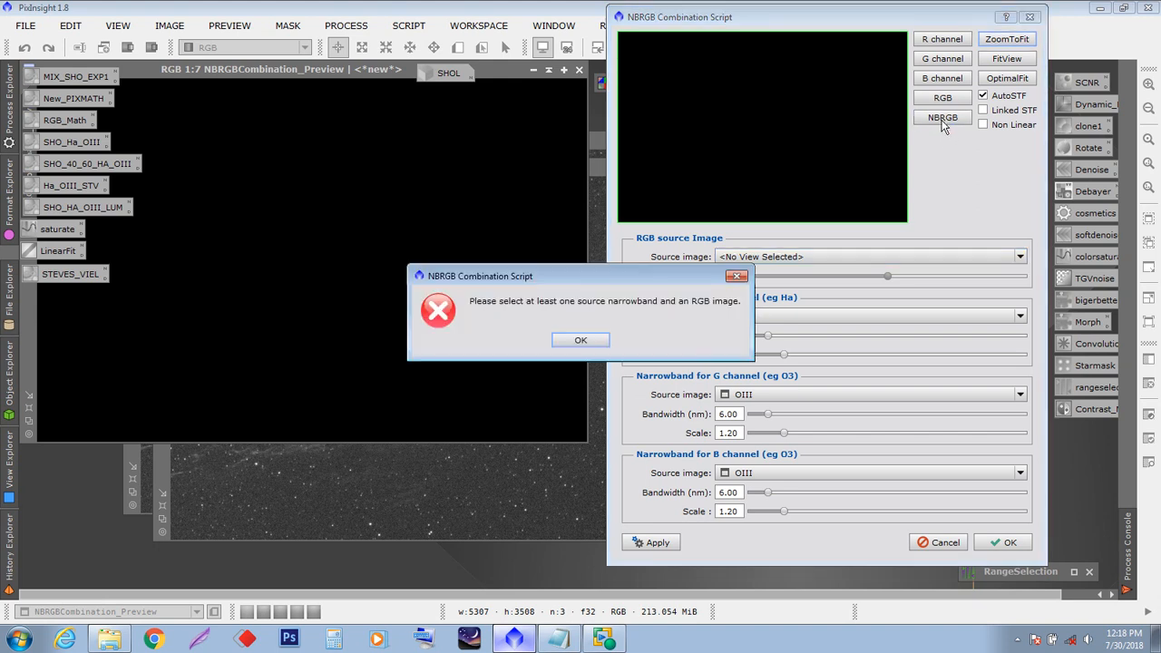
left_click(581, 340)
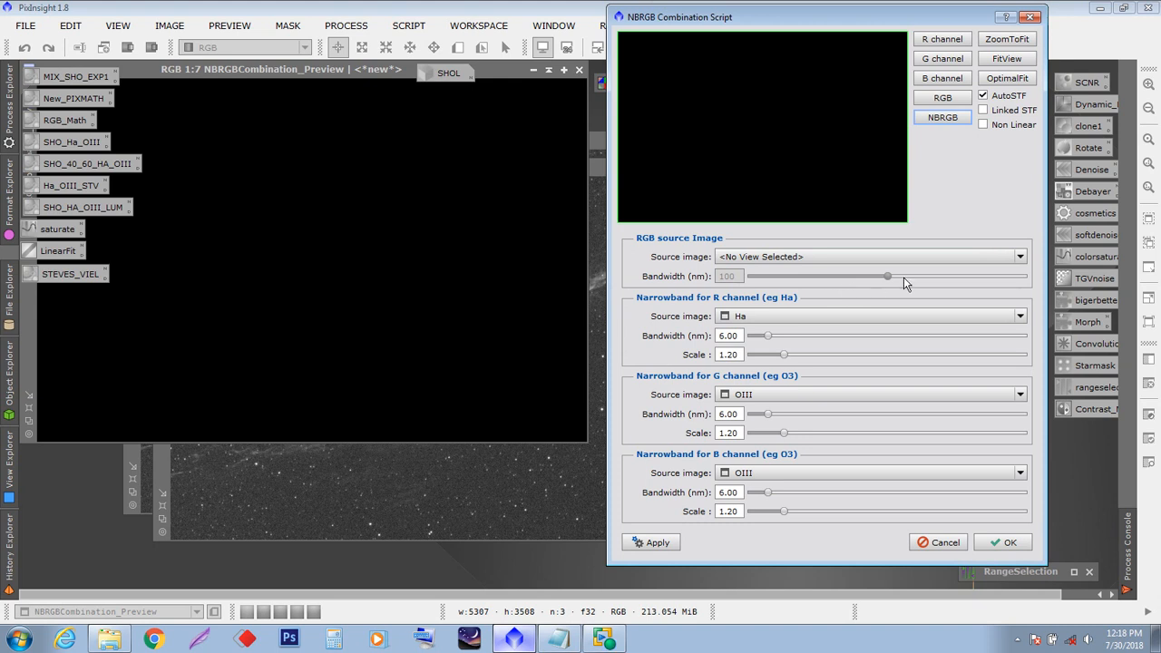
- Choose Ha as the RGB source image and try to preview the NBRGB combination
left_click(798, 257)
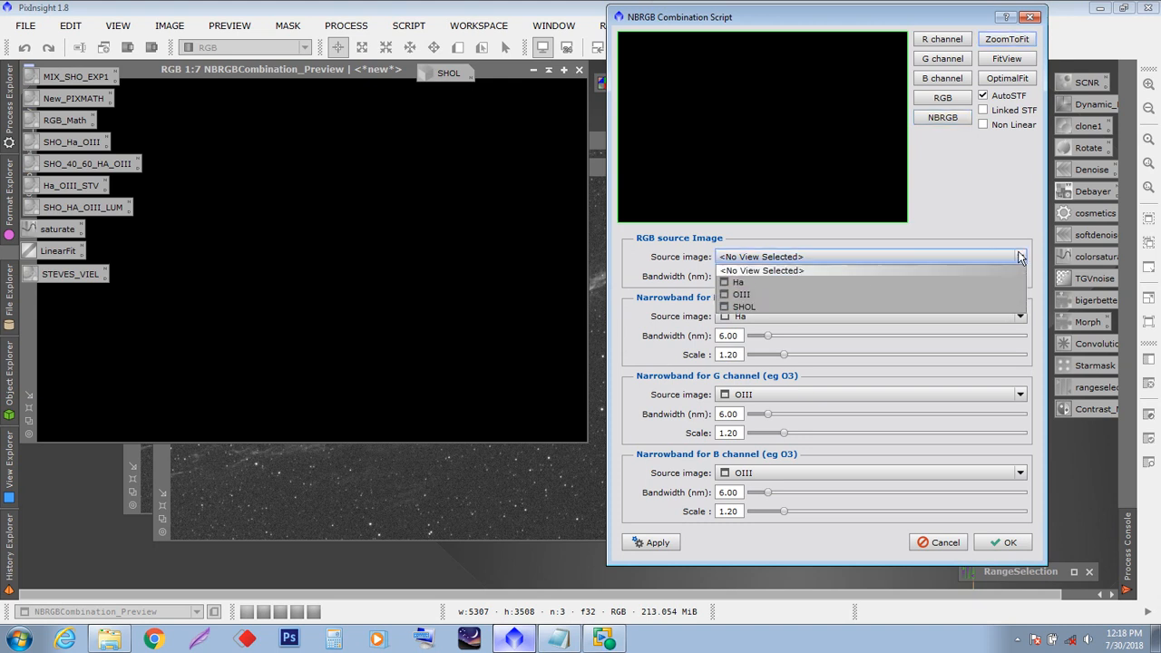
left_click(761, 283)
left_click(943, 117)
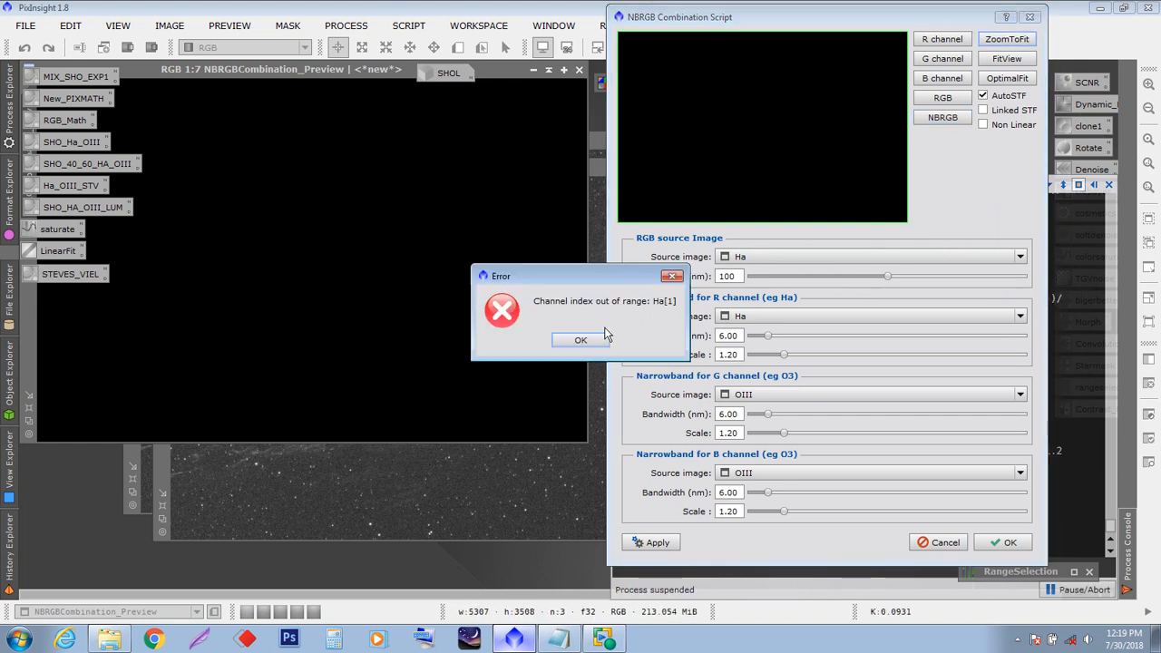
left_click(591, 343)
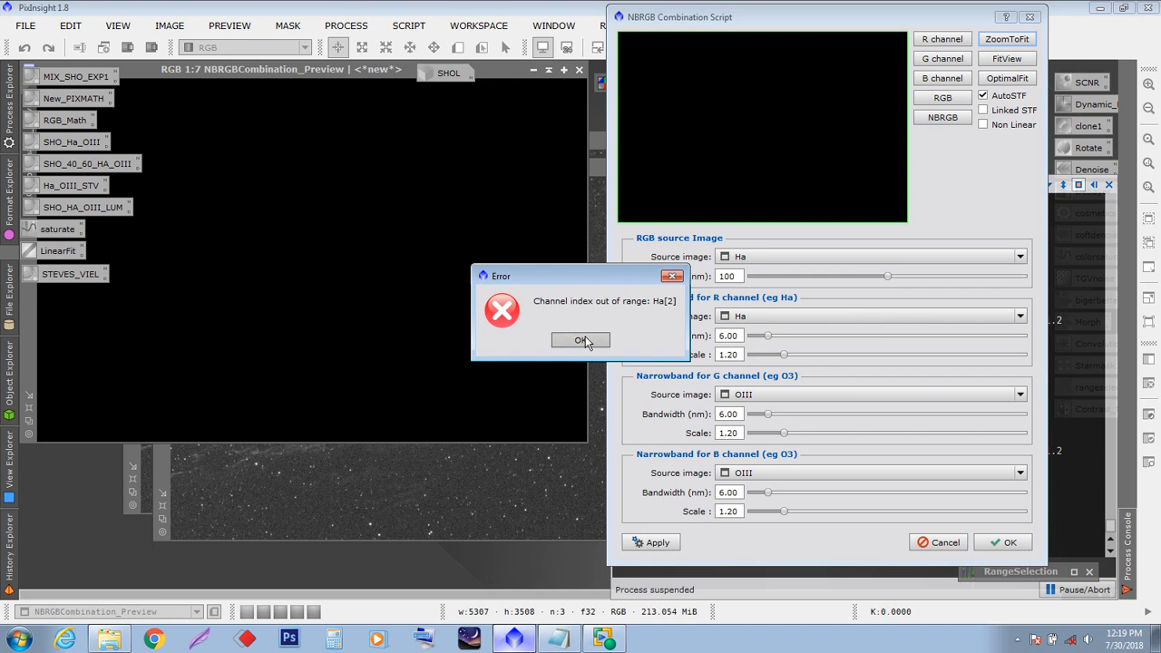
left_click(582, 341)
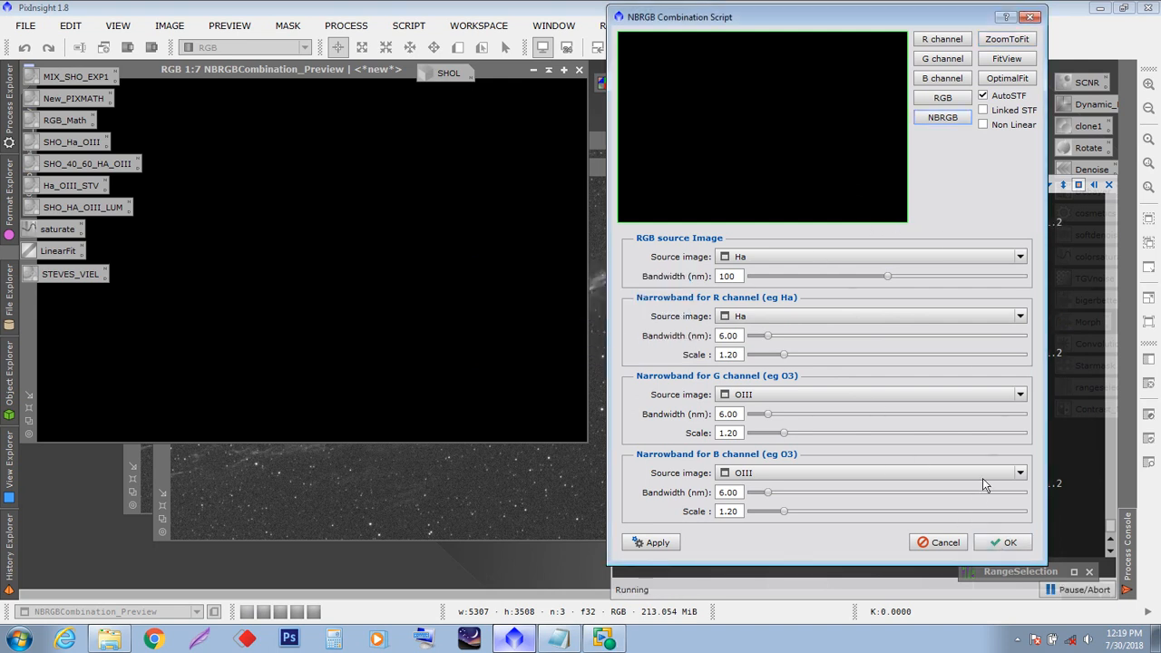
- Try to run the NBRGB combination with the chosen sources, then relaunch PixInsight
left_click(1005, 542)
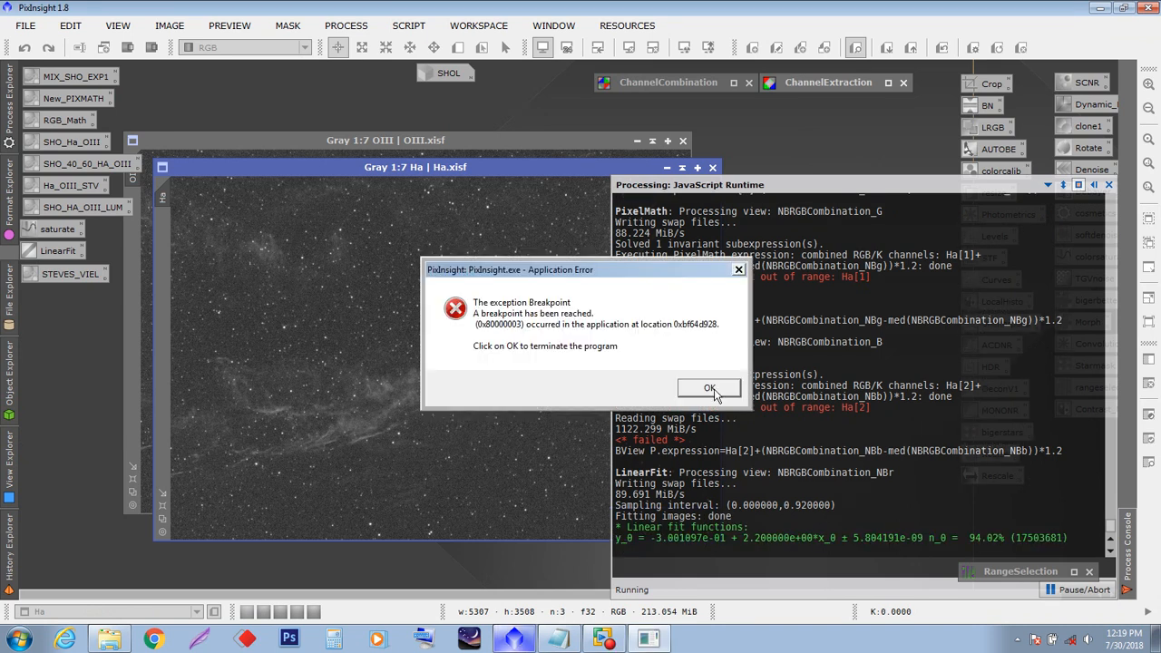
left_click(714, 390)
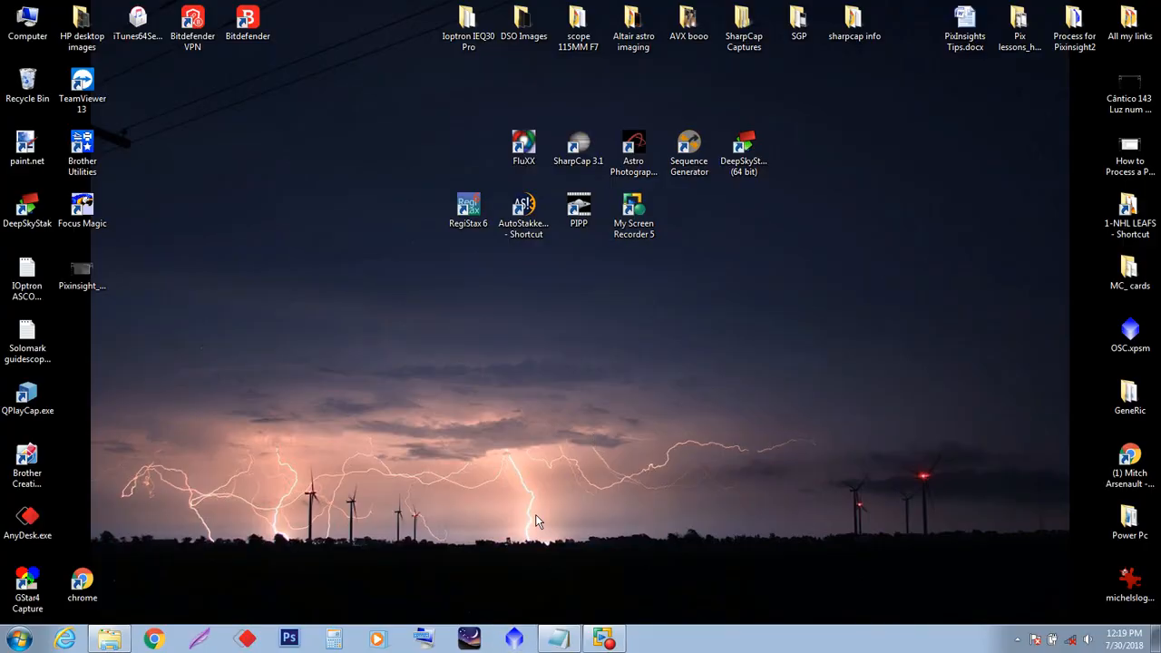
left_click(522, 640)
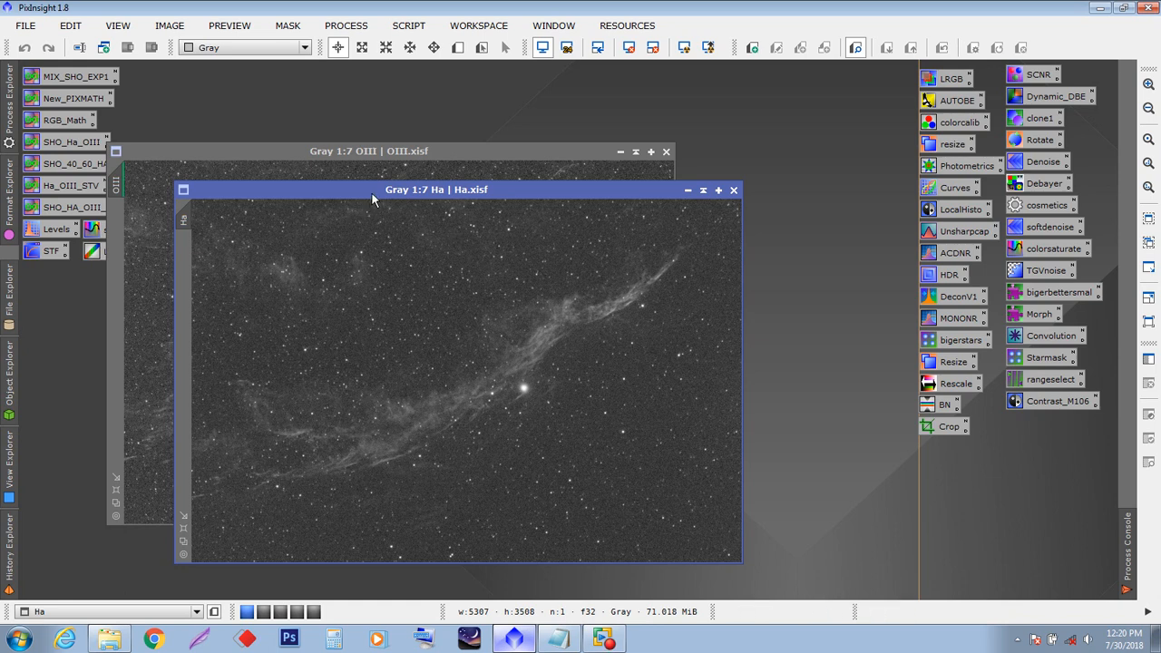
- Arrange the reopened OIII and Ha image windows so they overlap in the centre, with Ha in front
left_click_drag(375, 189, 444, 188)
left_click(417, 152)
left_click_drag(418, 152, 455, 129)
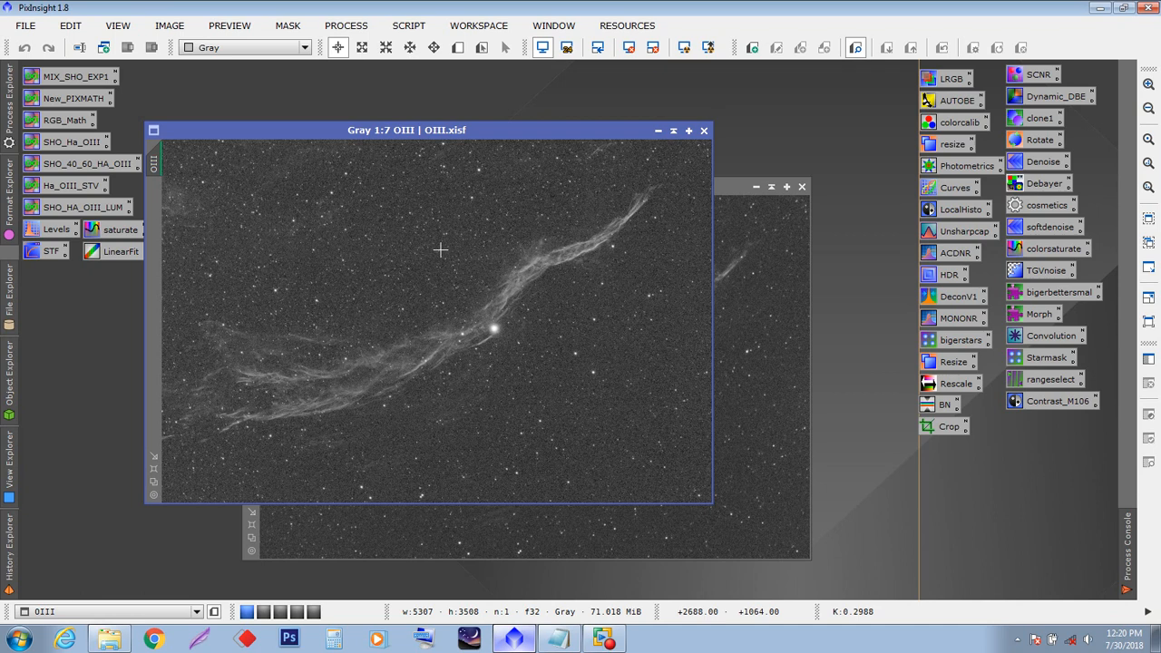
left_click(723, 254)
left_click_drag(583, 195, 541, 169)
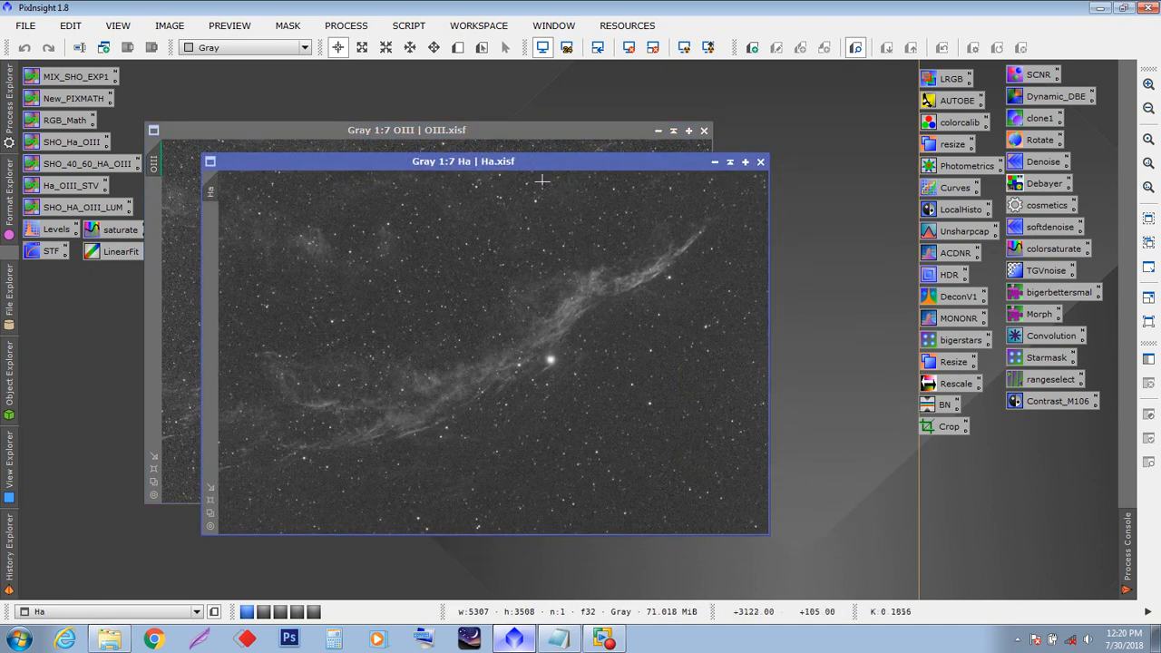
- Run the SHO-AIP.js script from the Pixgbr scripts folder and move its dialog clear of the new image window
left_click(409, 25)
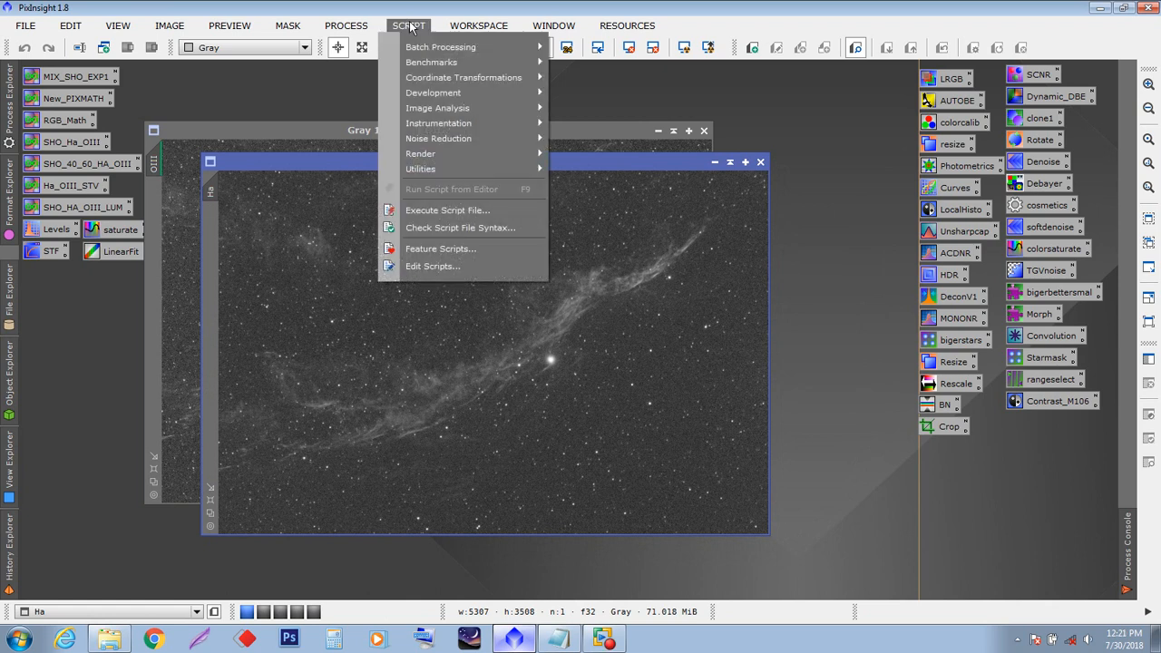
left_click(462, 210)
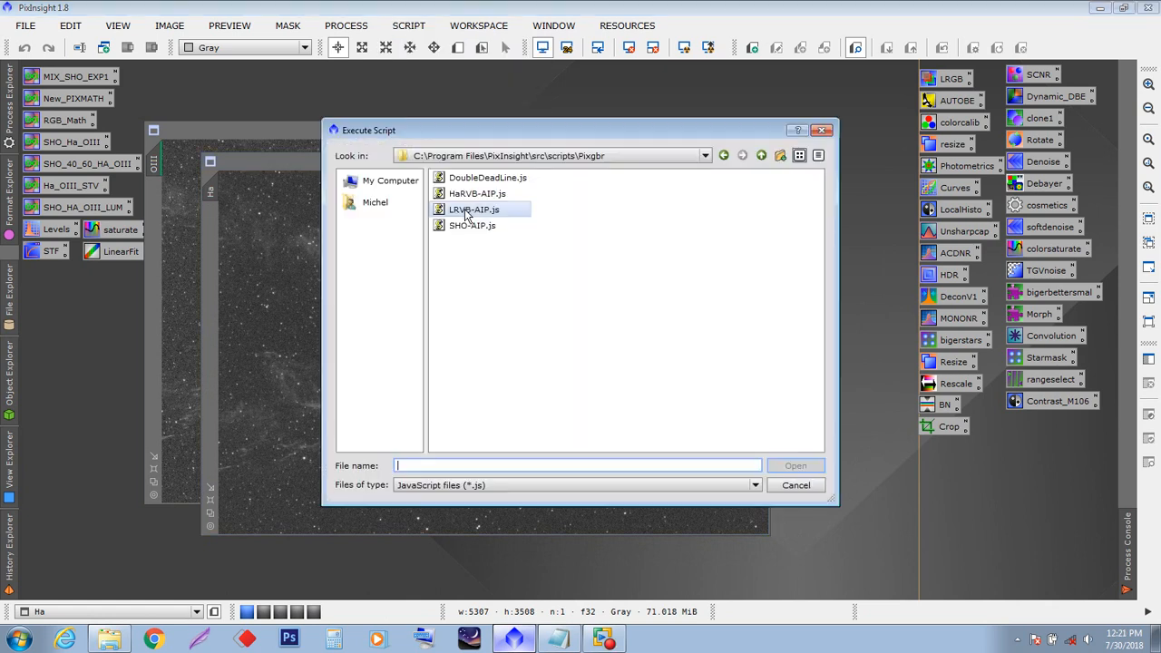
left_click_drag(605, 131, 815, 50)
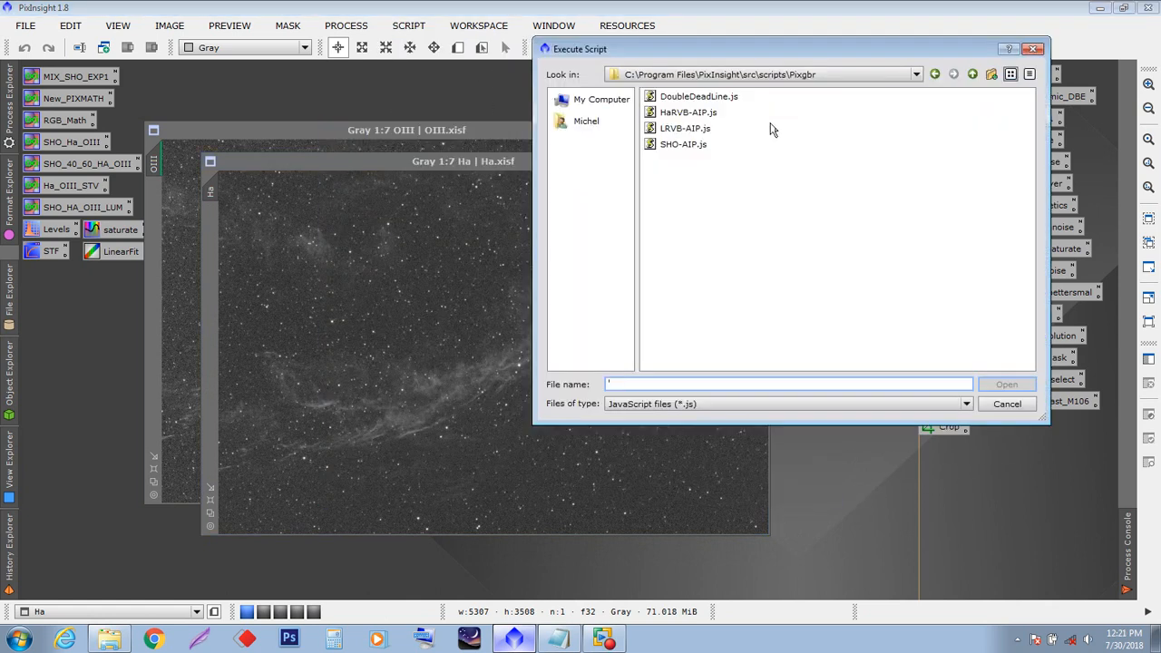
left_click(681, 145)
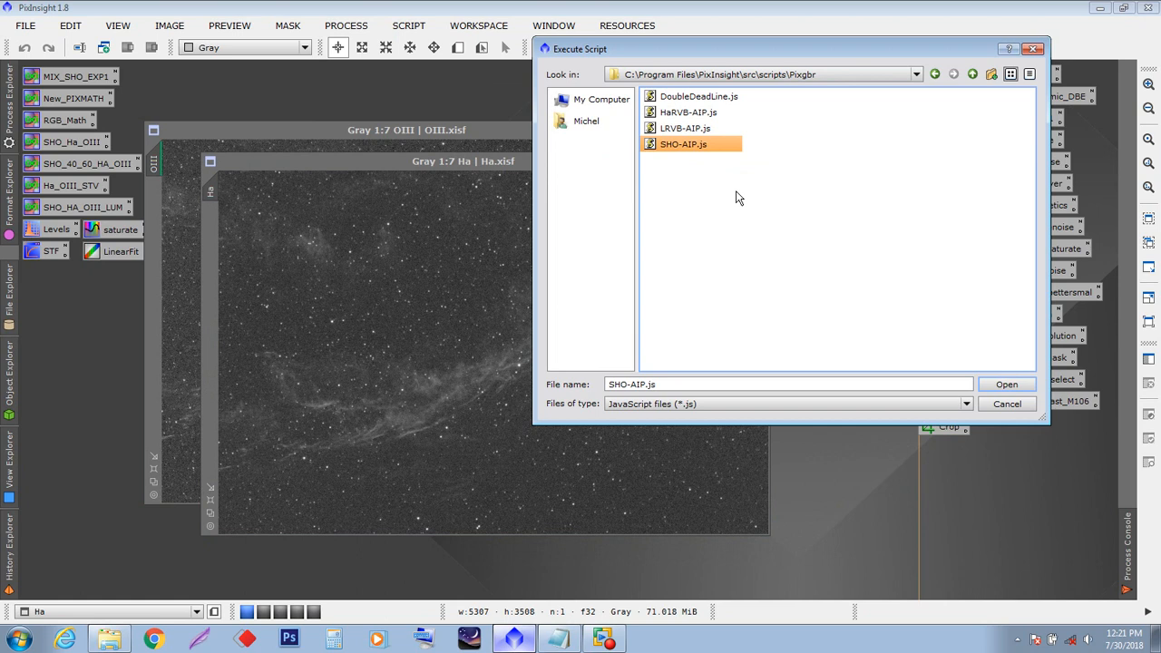
left_click(1006, 384)
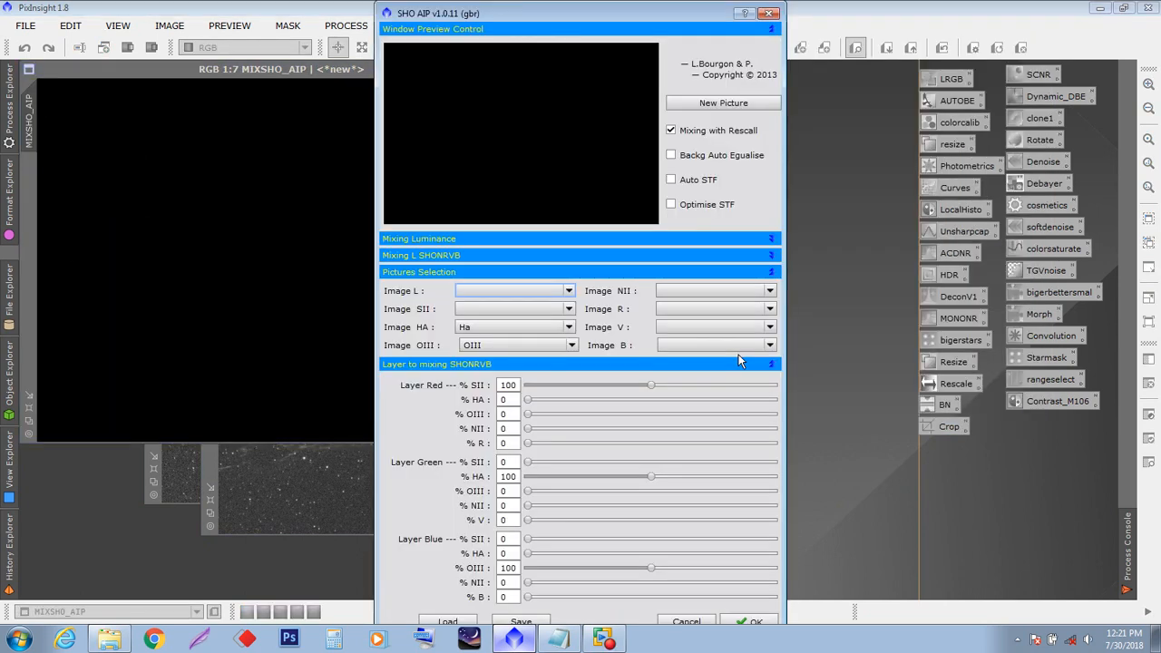
left_click_drag(649, 15, 878, 18)
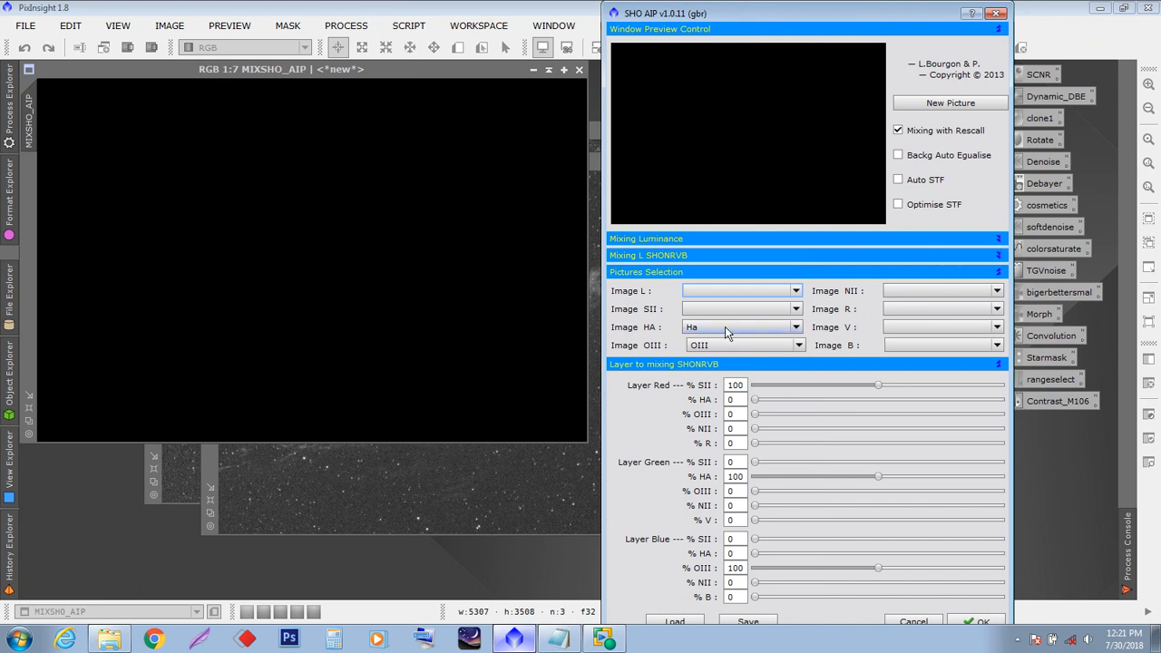
- Set up the luminance mix with Ha as Master 1 and OIII as Master 2 at 80%
left_click(999, 255)
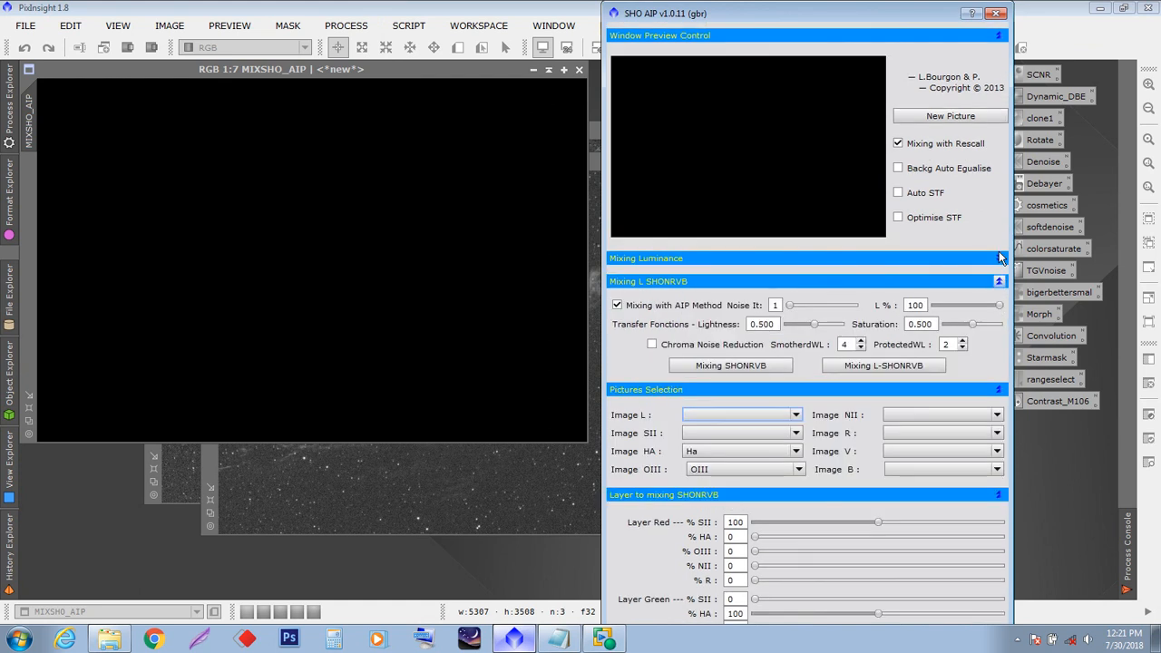
left_click(999, 258)
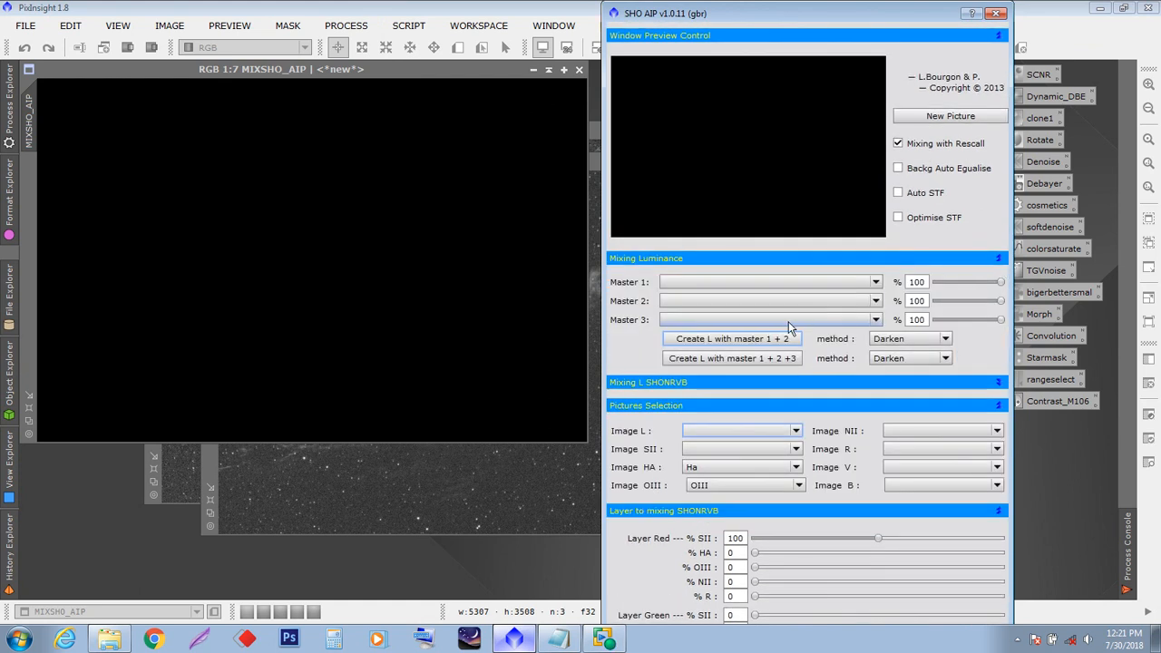
left_click(877, 283)
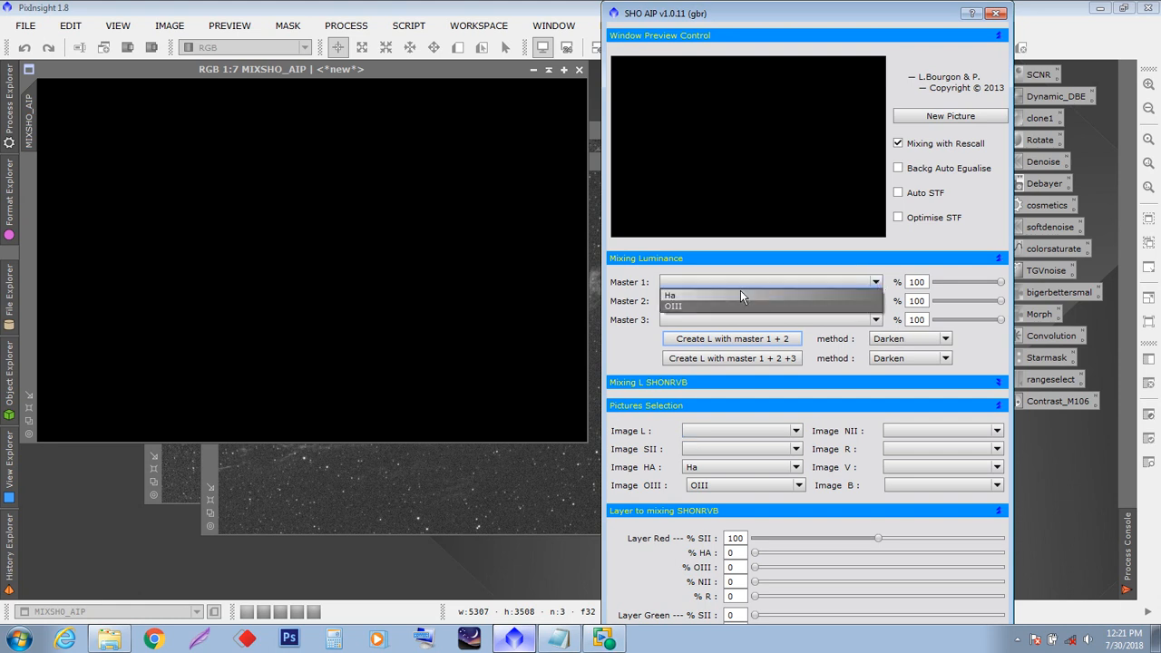
left_click(740, 295)
left_click(877, 302)
left_click(731, 330)
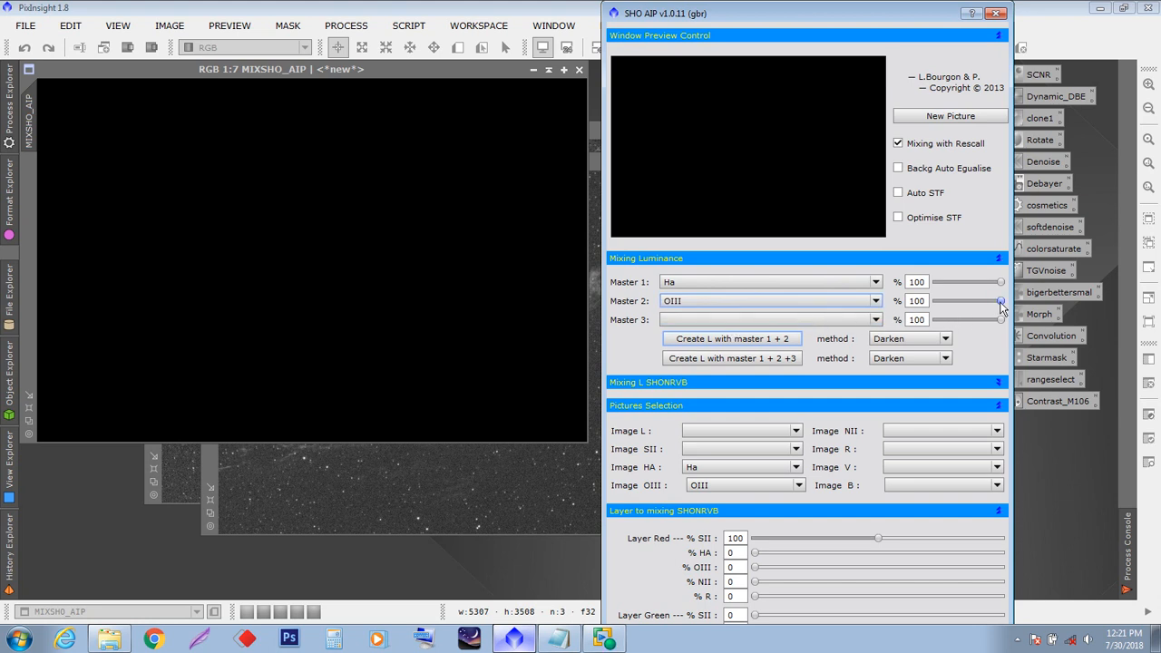
left_click_drag(1001, 307, 988, 308)
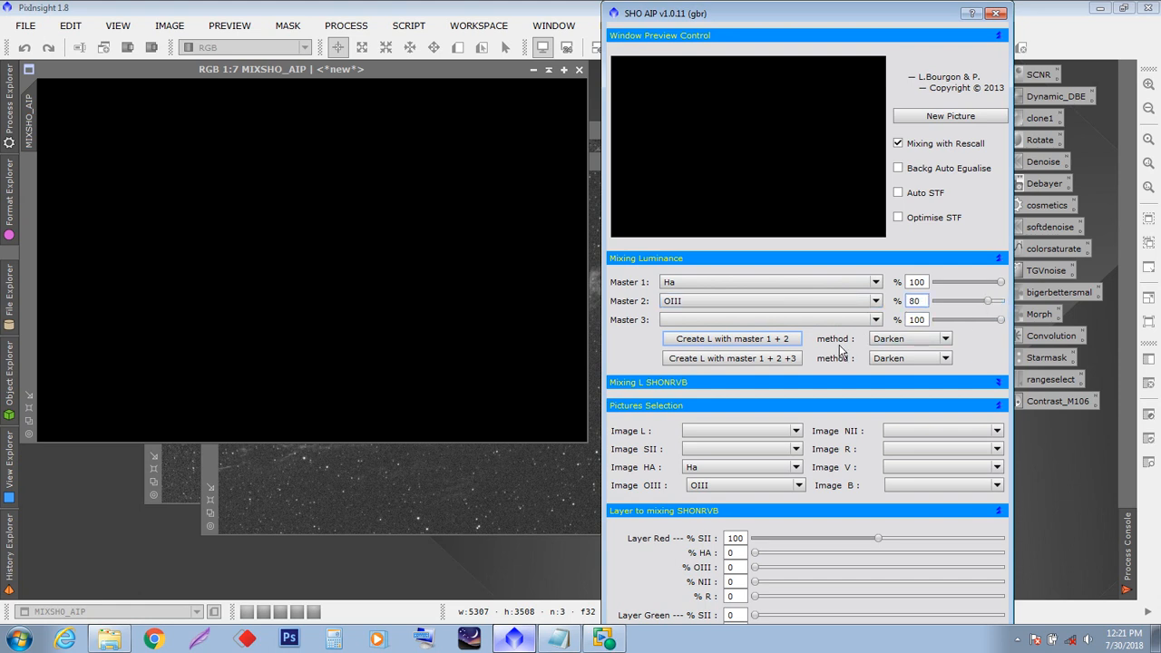
- Create the luminance from masters 1 and 2 with the Screen method, then close the script and centre the resulting image window
left_click(946, 339)
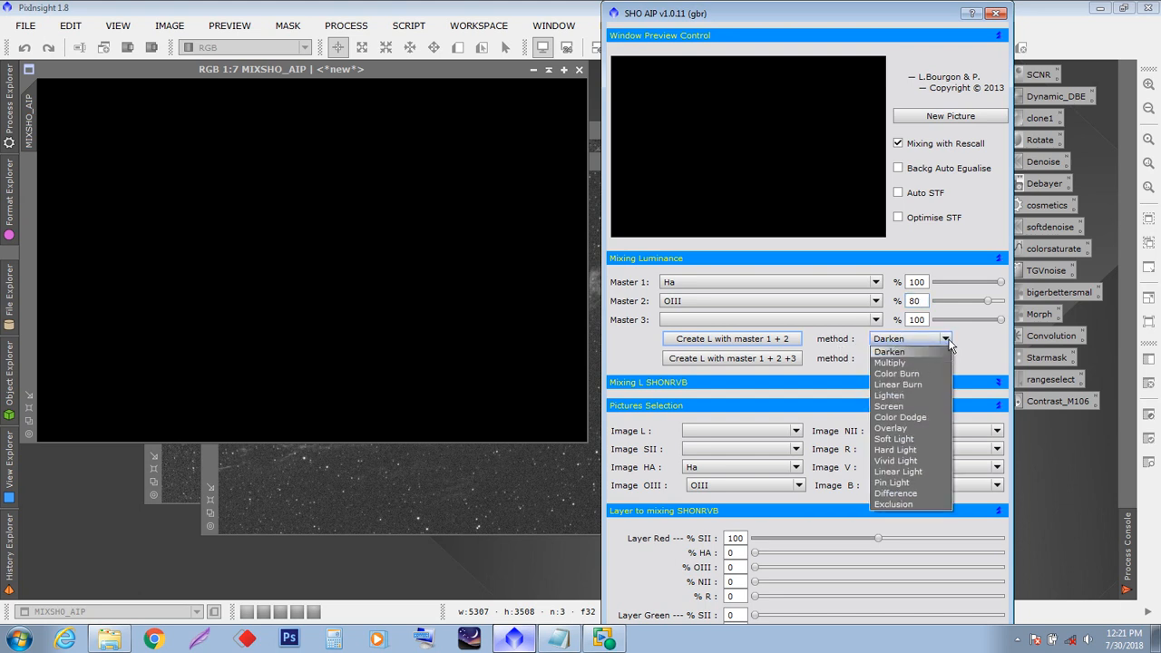
left_click(898, 407)
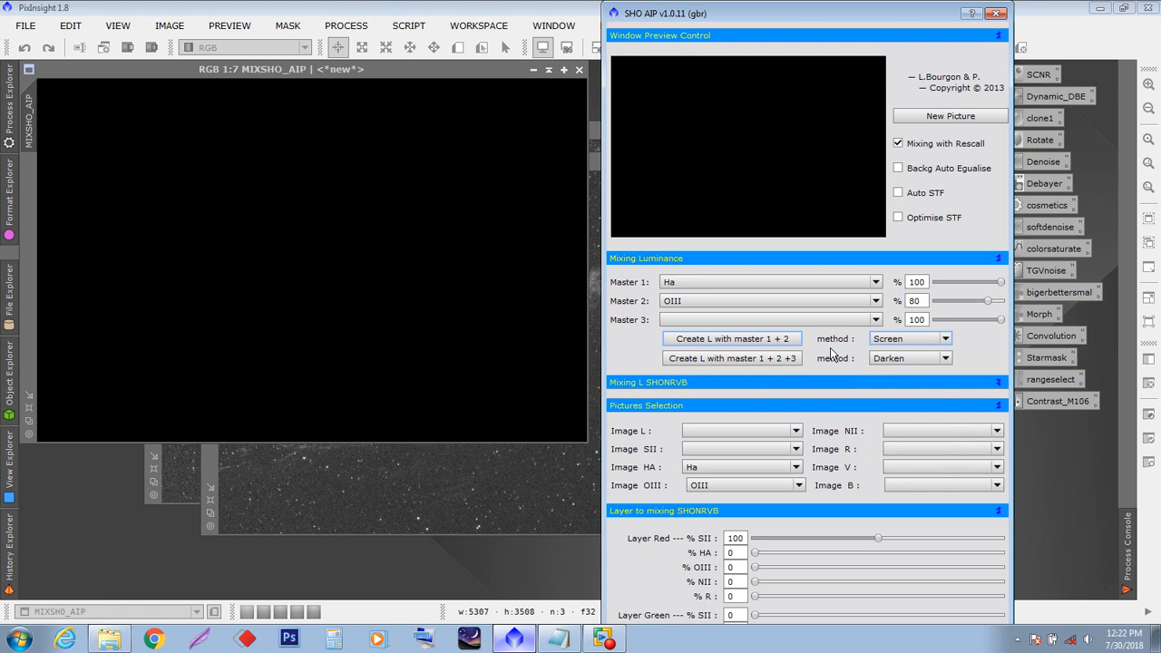
left_click(734, 338)
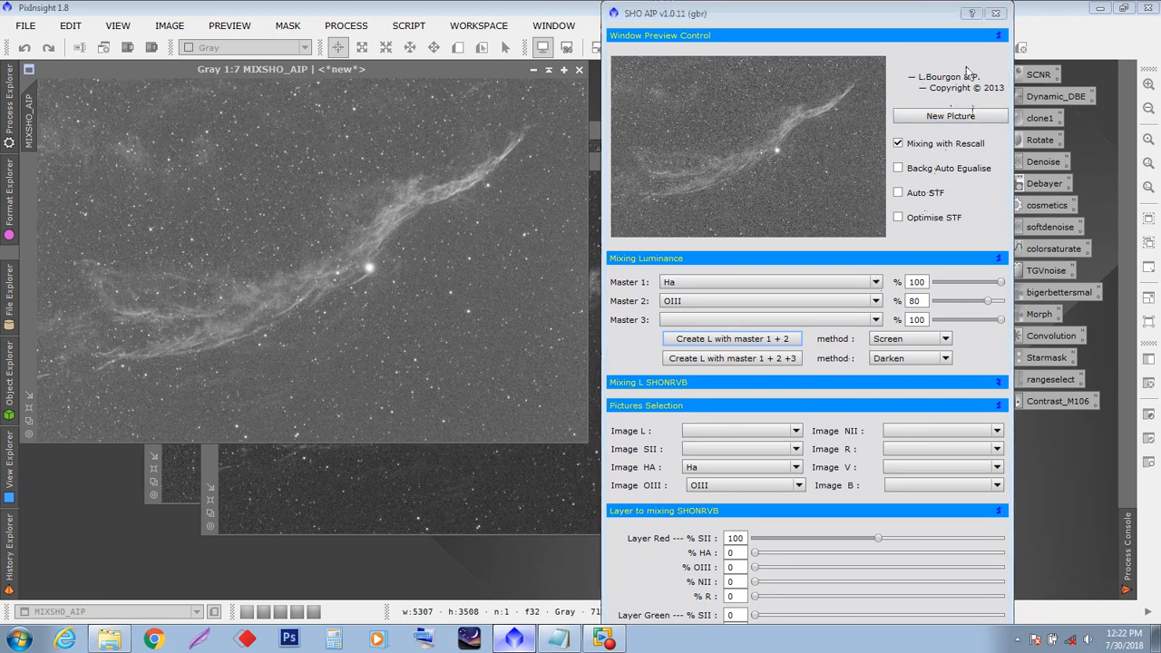
left_click(995, 16)
left_click_drag(402, 82, 600, 194)
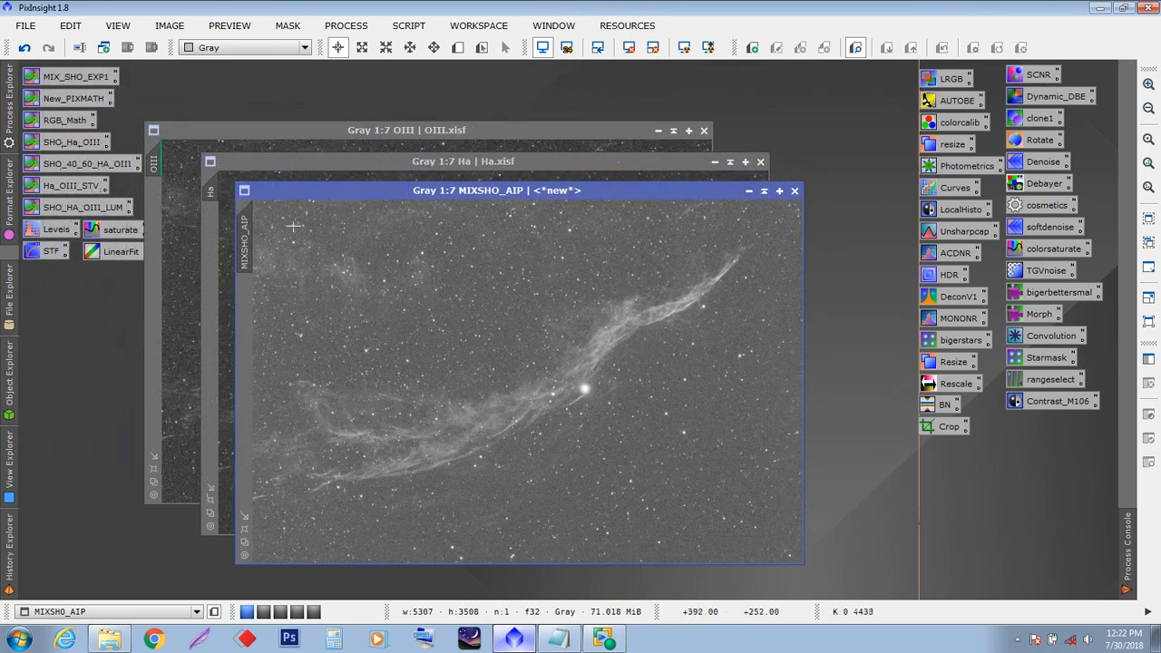
- Rename the mixed luminance image's identifier to MIXHAOIII
mouse_move(247, 254)
double_click(247, 254)
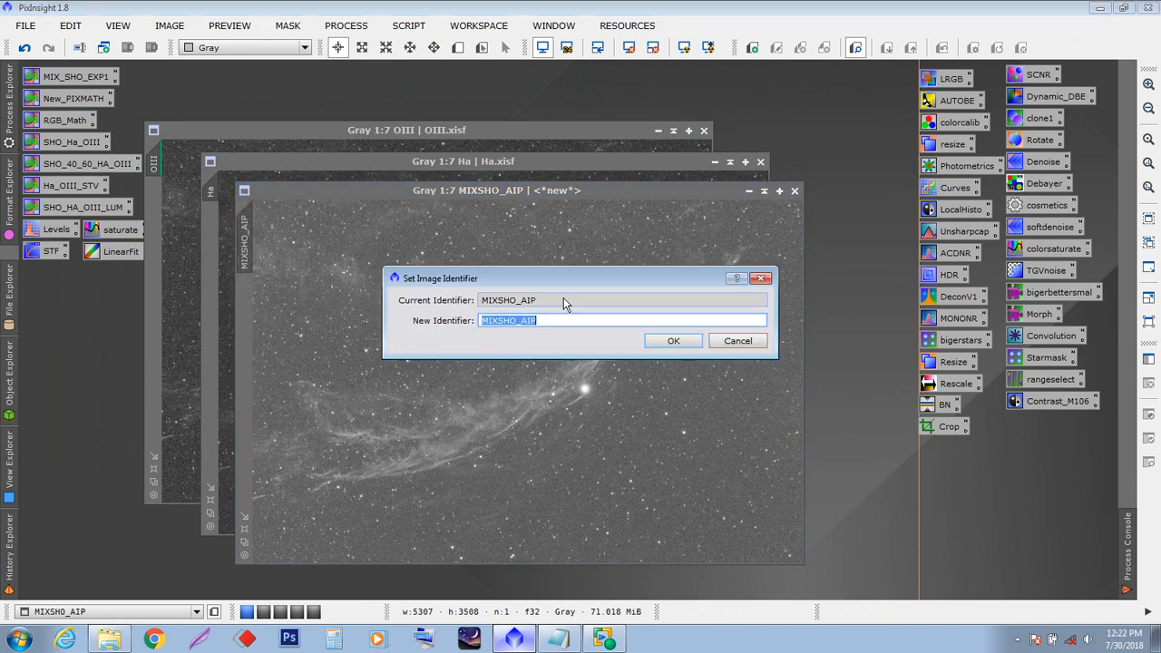
left_click(553, 321)
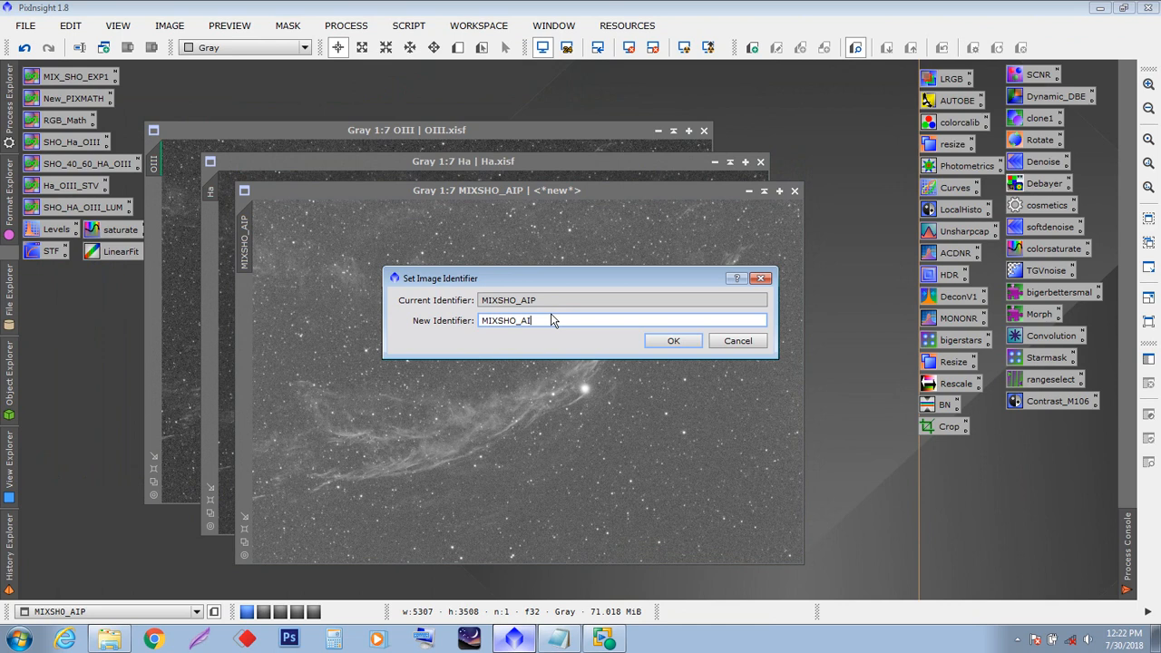
key("BackSpace")
key("BackSpace")
key("BackSpace")
key("BackSpace")
key("BackSpace")
key("BackSpace")
type("HAO")
left_click(670, 341)
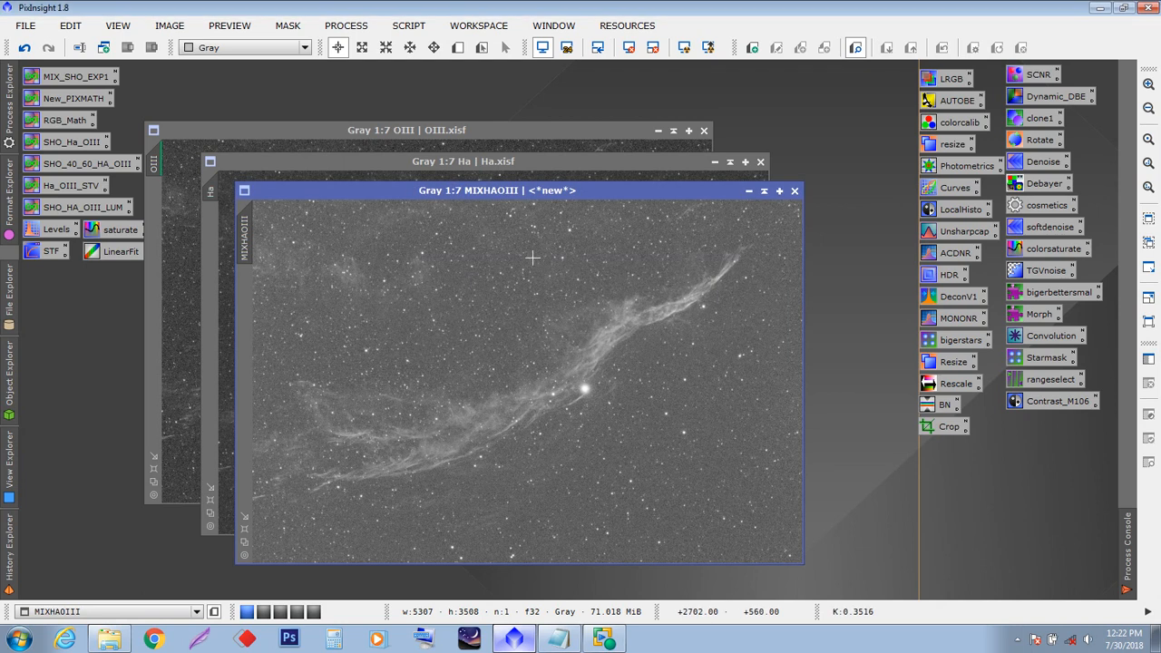
- Compare the Ha and OIII images with the MIXHAOIII luminance, leaving MIXHAOIII in front over the Ha window
left_click(440, 161)
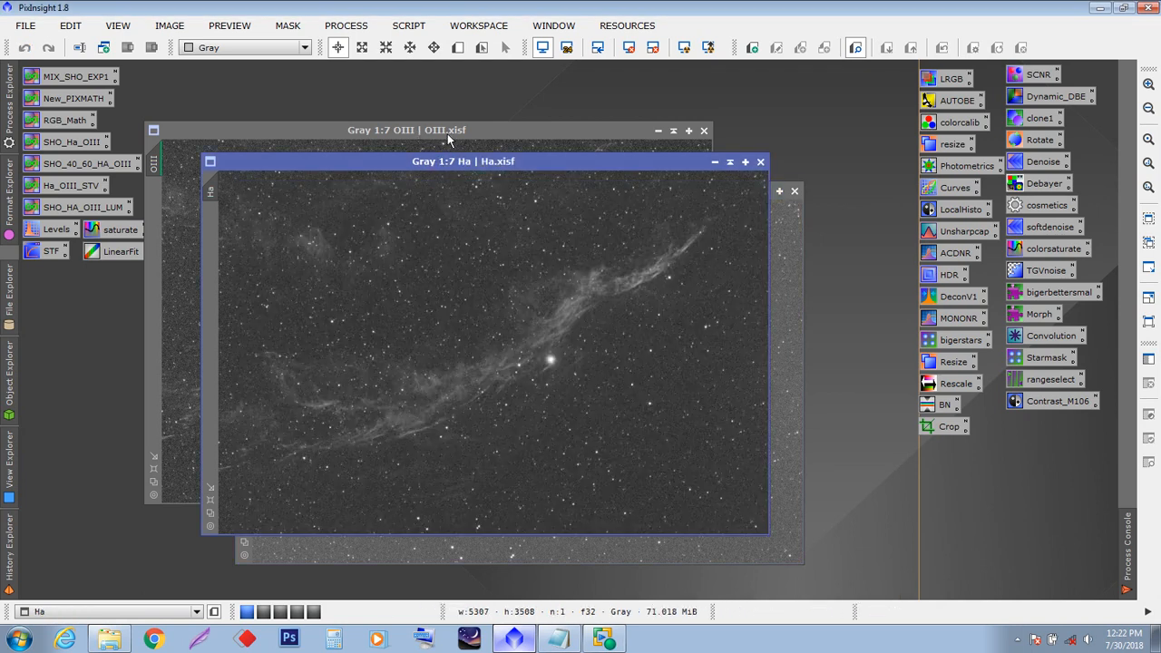
left_click(450, 131)
left_click(646, 547)
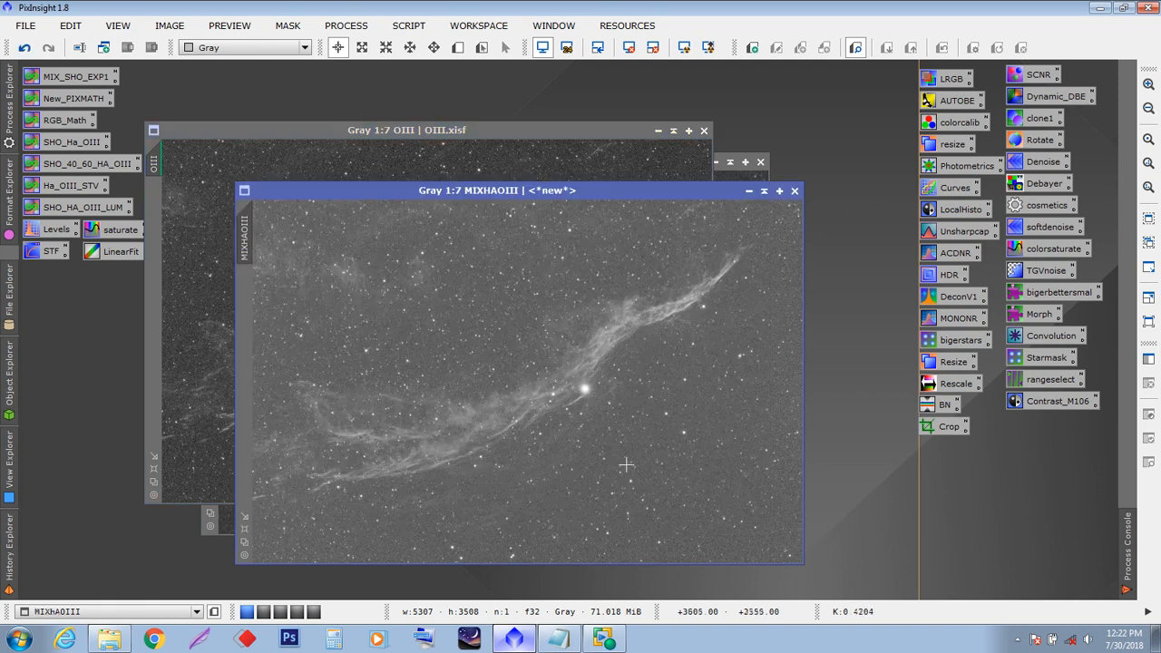
left_click_drag(519, 198, 485, 183)
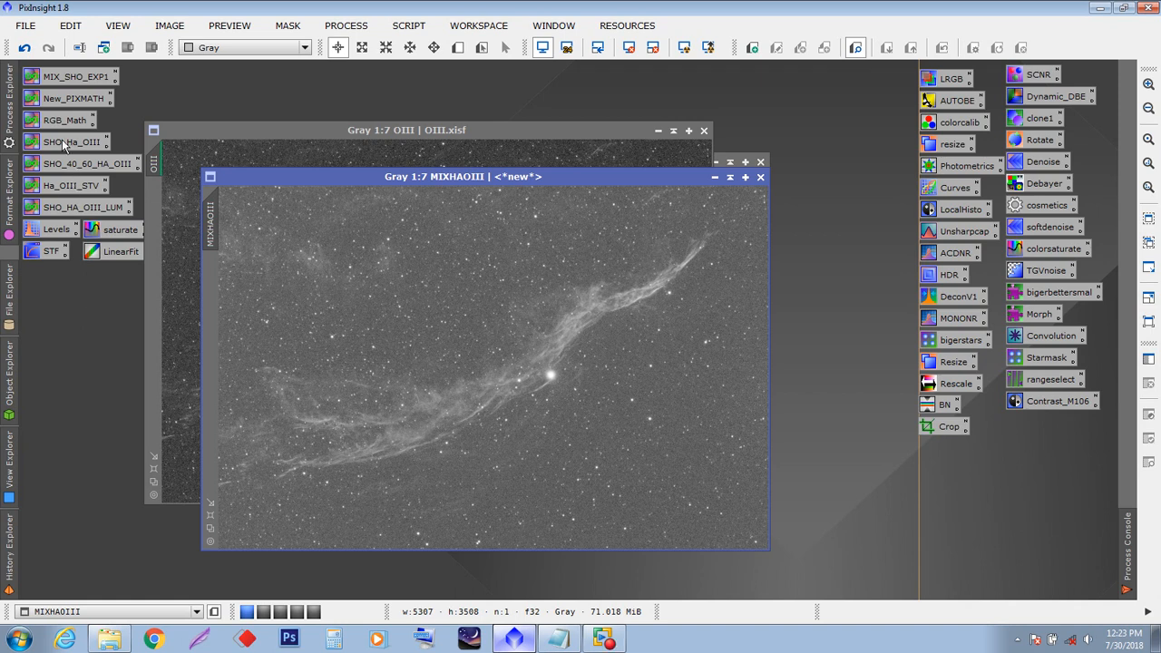
- Open the saved Ha_OIII_STV PixelMath instance, show its destination settings and place it beside the images
double_click(68, 187)
left_click_drag(772, 80, 824, 178)
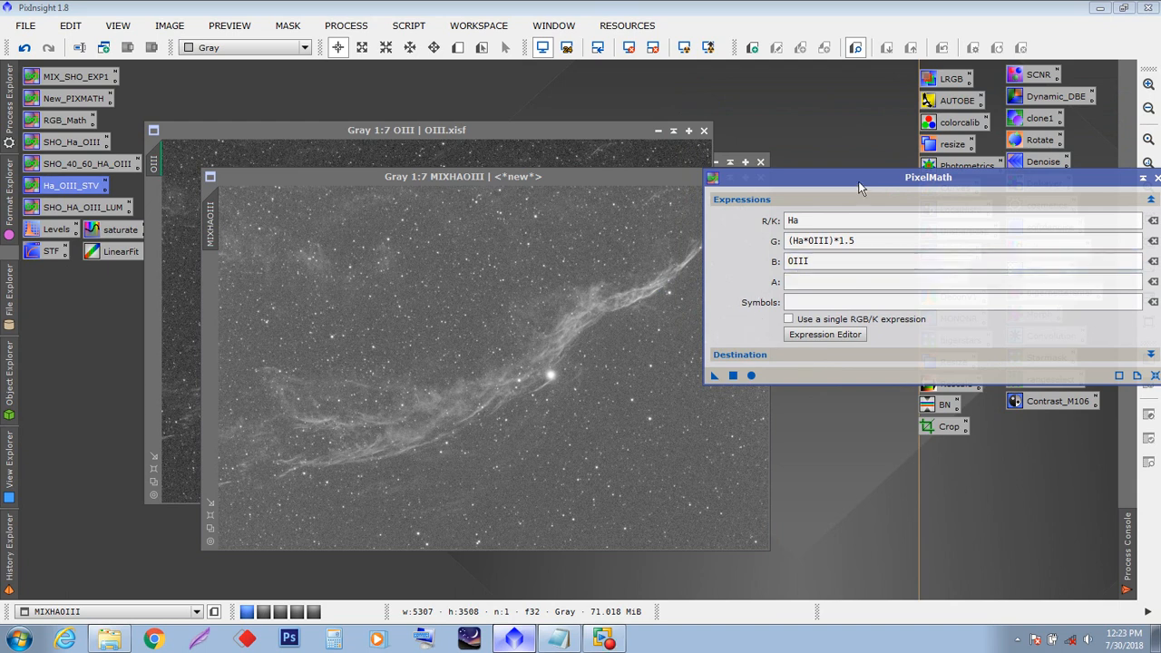
left_click_drag(863, 178, 814, 216)
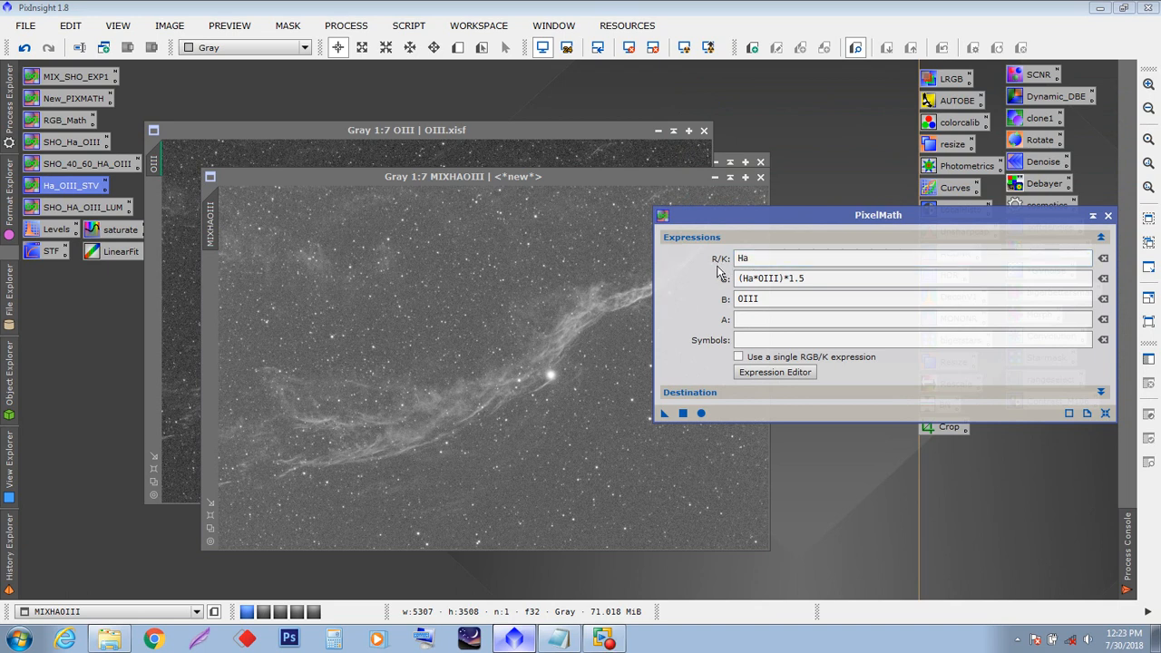
left_click(1100, 393)
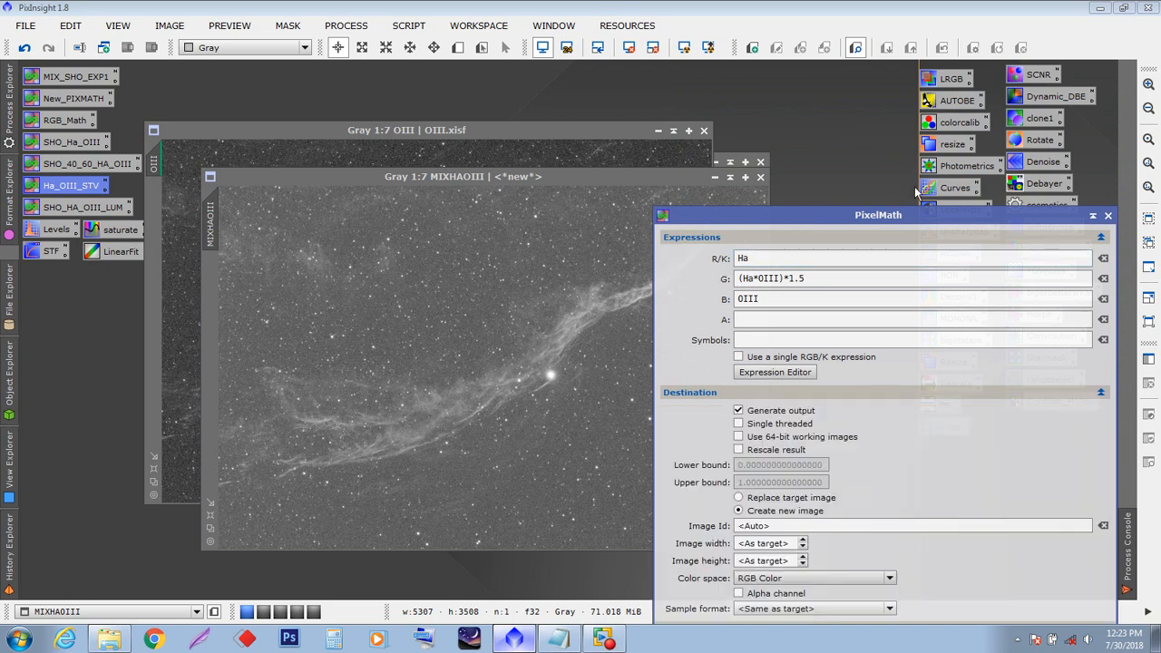
left_click_drag(921, 218, 929, 39)
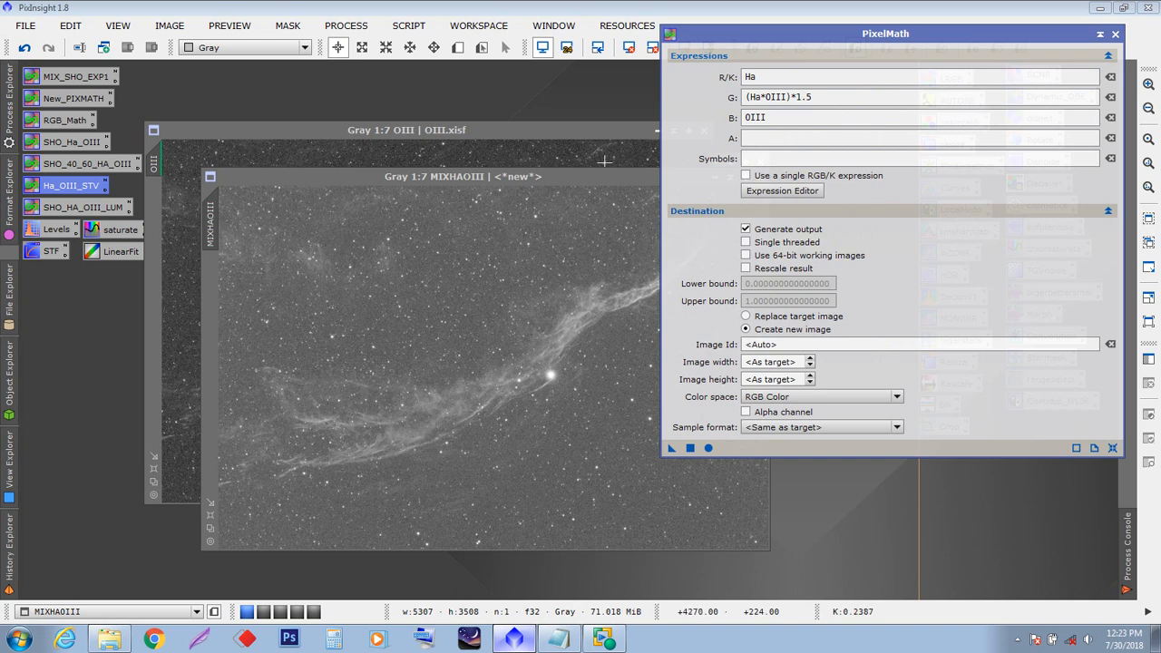
- Reduce MIXHAOIII to an icon beside the process icons and move the OIII image in front of Ha
left_click_drag(539, 178, 439, 205)
left_click(618, 204)
left_click_drag(425, 403, 203, 97)
left_click_drag(406, 134, 473, 205)
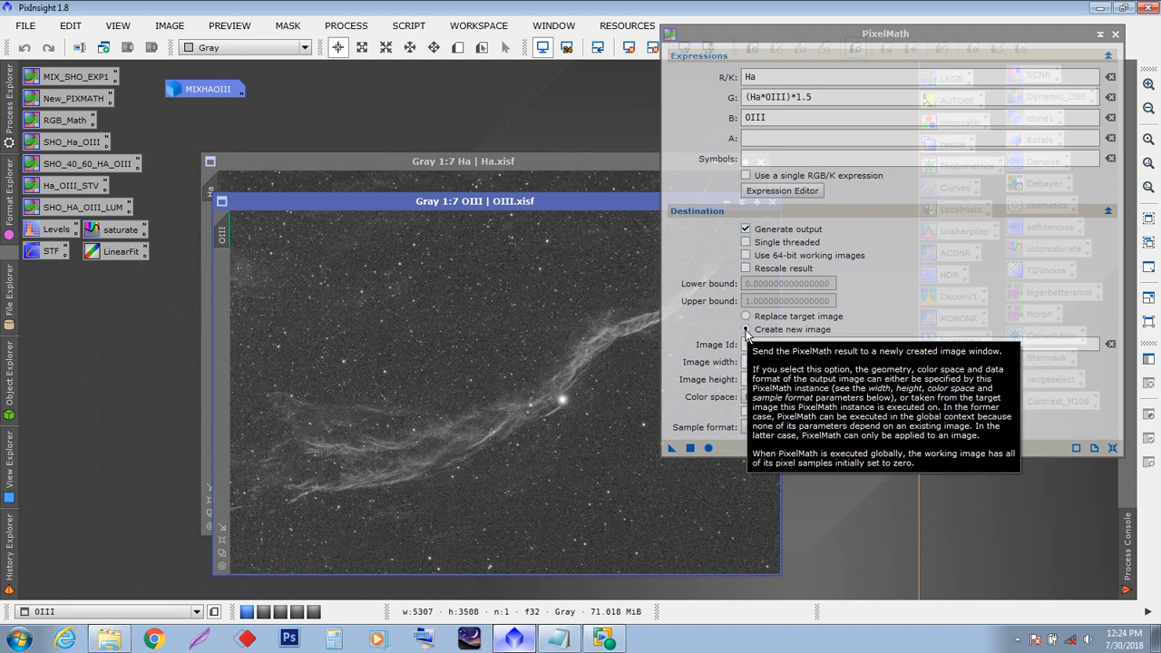
- Choose RGB Color as the PixelMath output colour space and move the OIII image and the PixelMath window apart
left_click(767, 398)
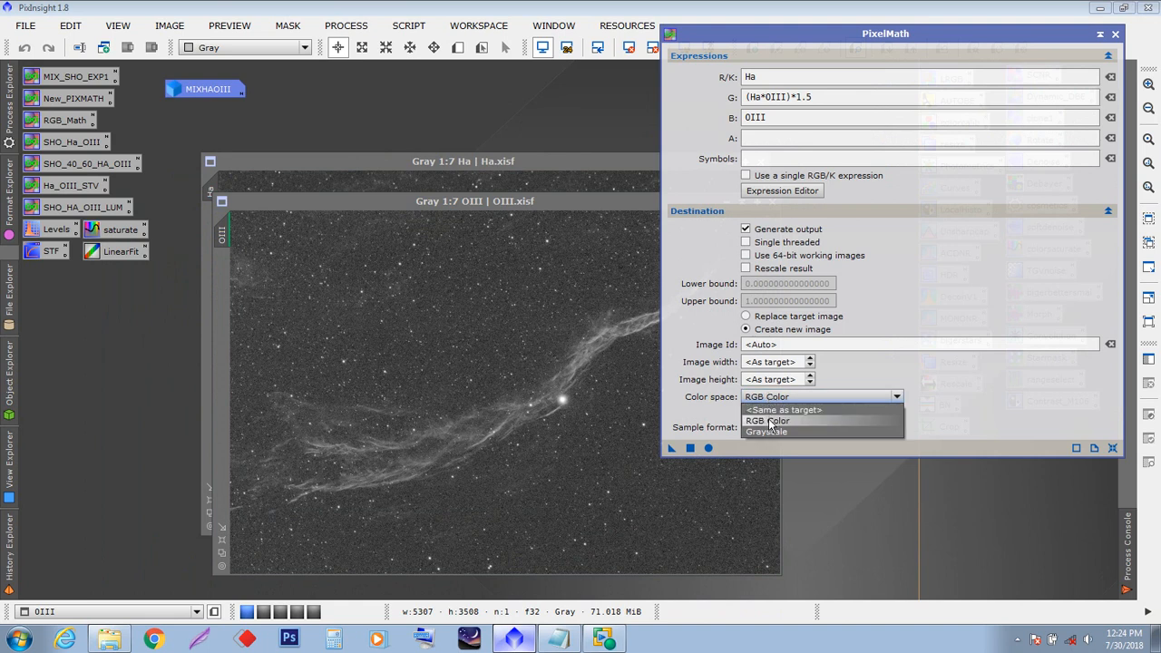
left_click(769, 422)
left_click_drag(604, 214, 564, 218)
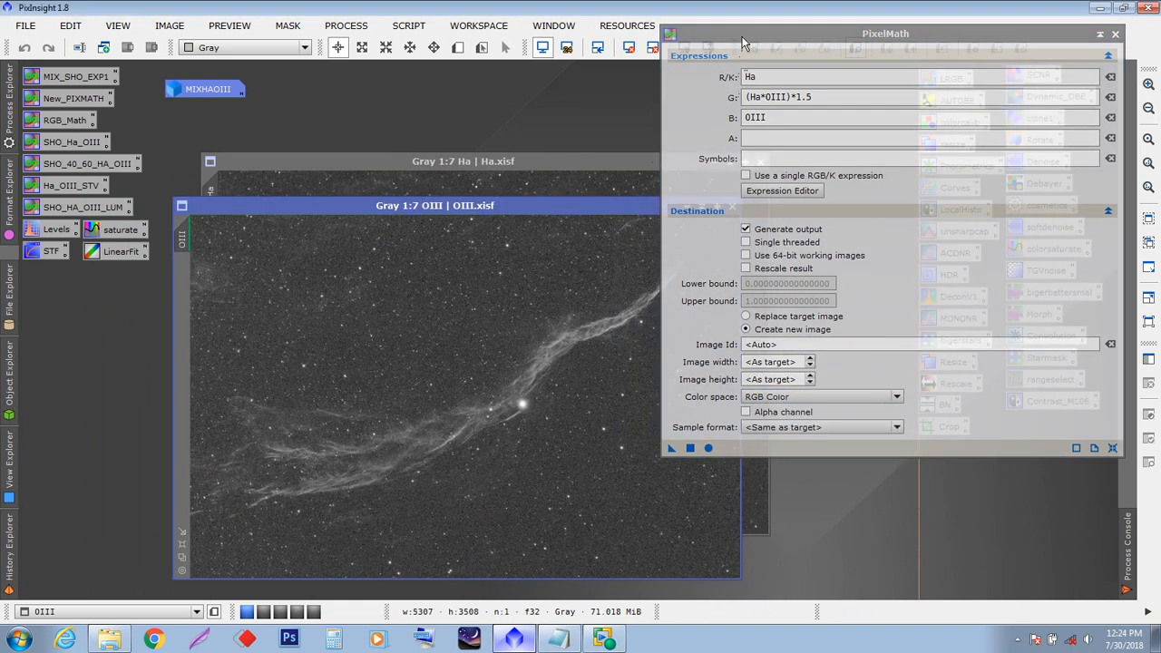
left_click_drag(742, 44, 779, 58)
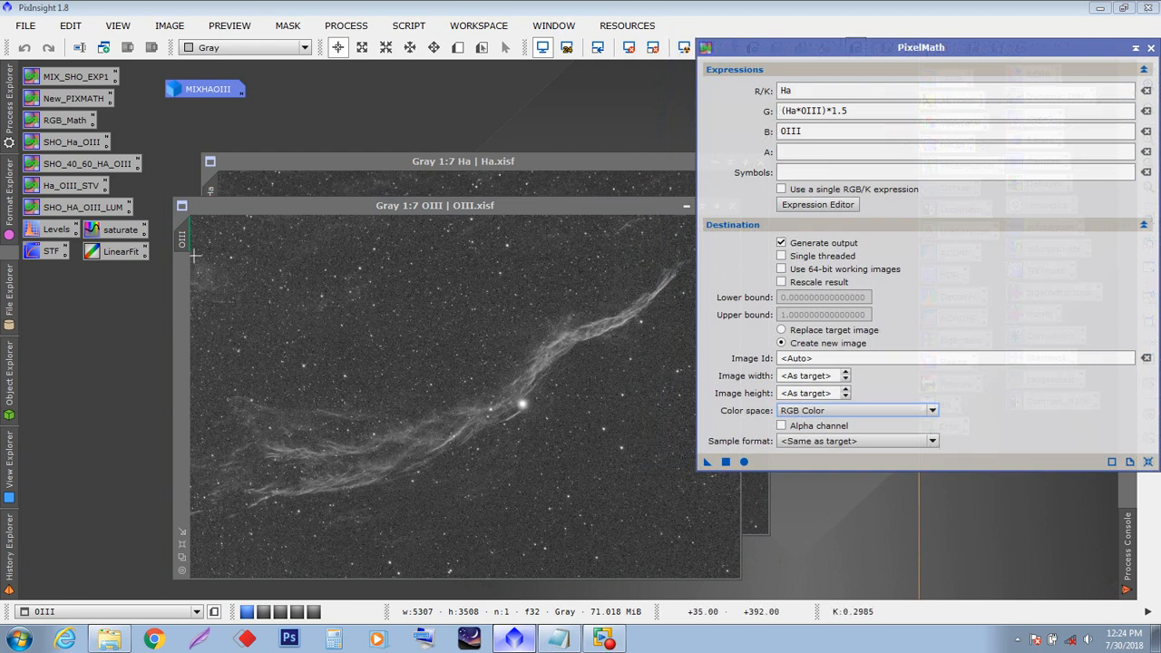
- Apply PixelMath with R as Ha, G as (Ha*OIII)*1.5 and B as OIII to create a new colour image
mouse_move(216, 192)
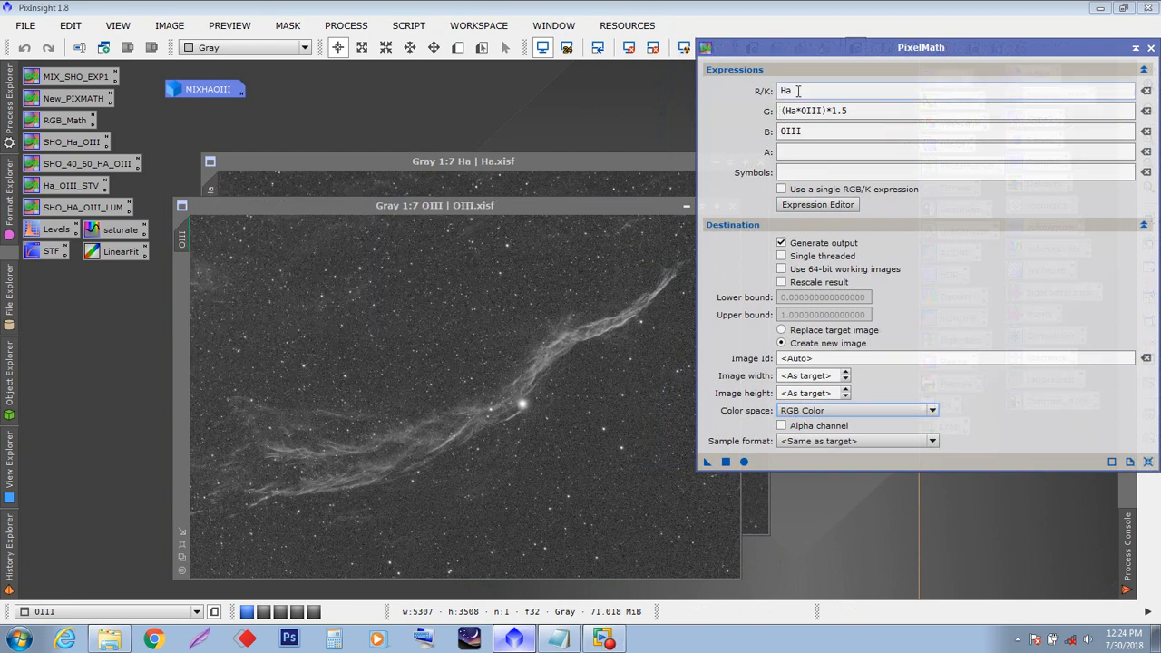
left_click_drag(822, 94, 765, 91)
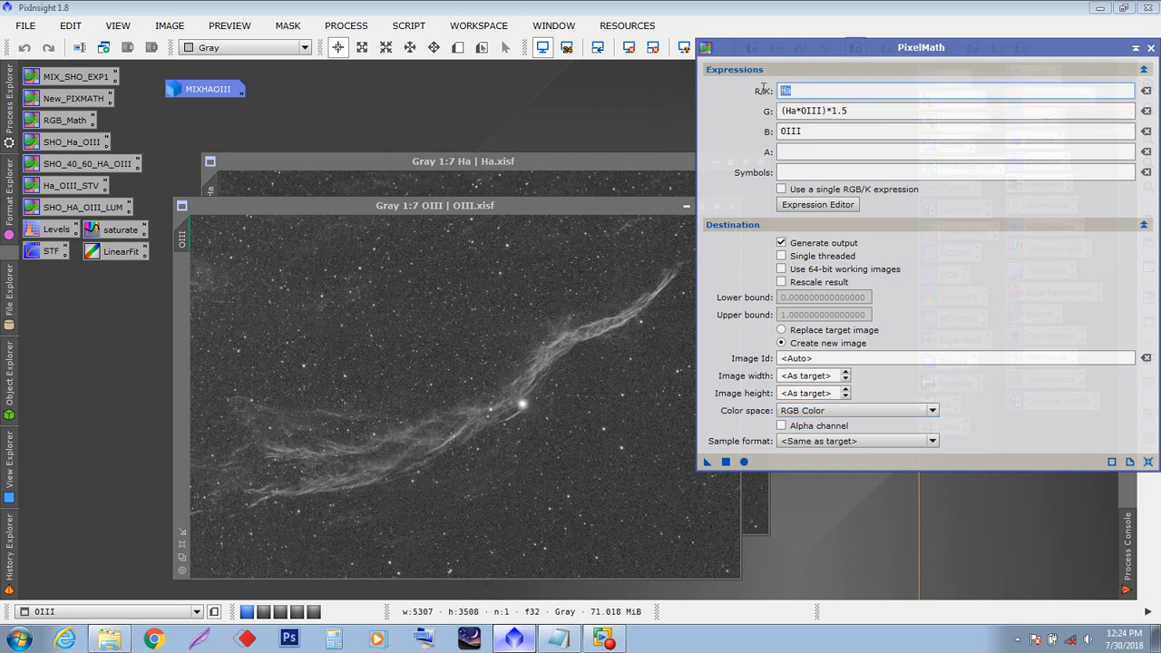
left_click(806, 92)
left_click(406, 213)
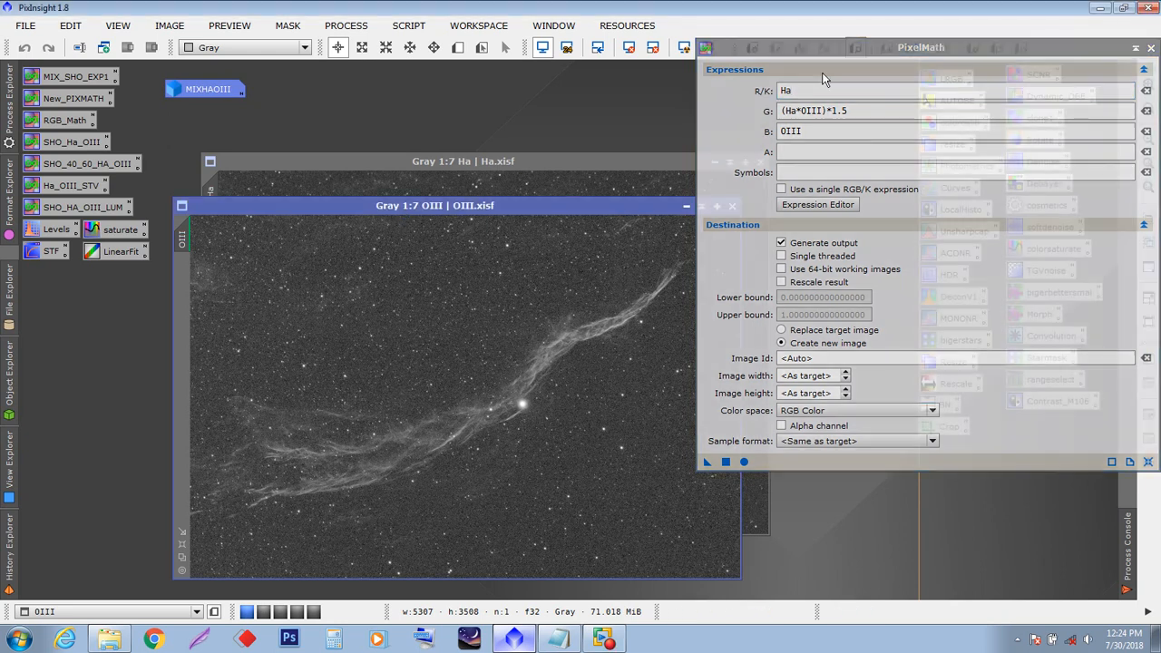
left_click_drag(824, 55, 768, 56)
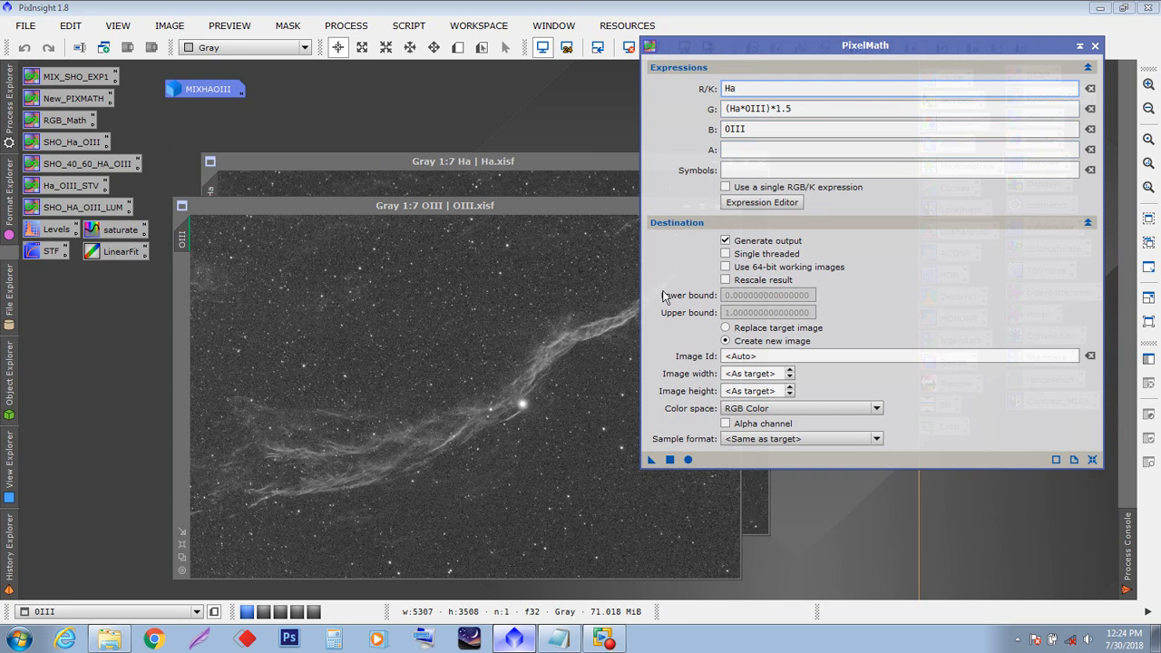
left_click(670, 459)
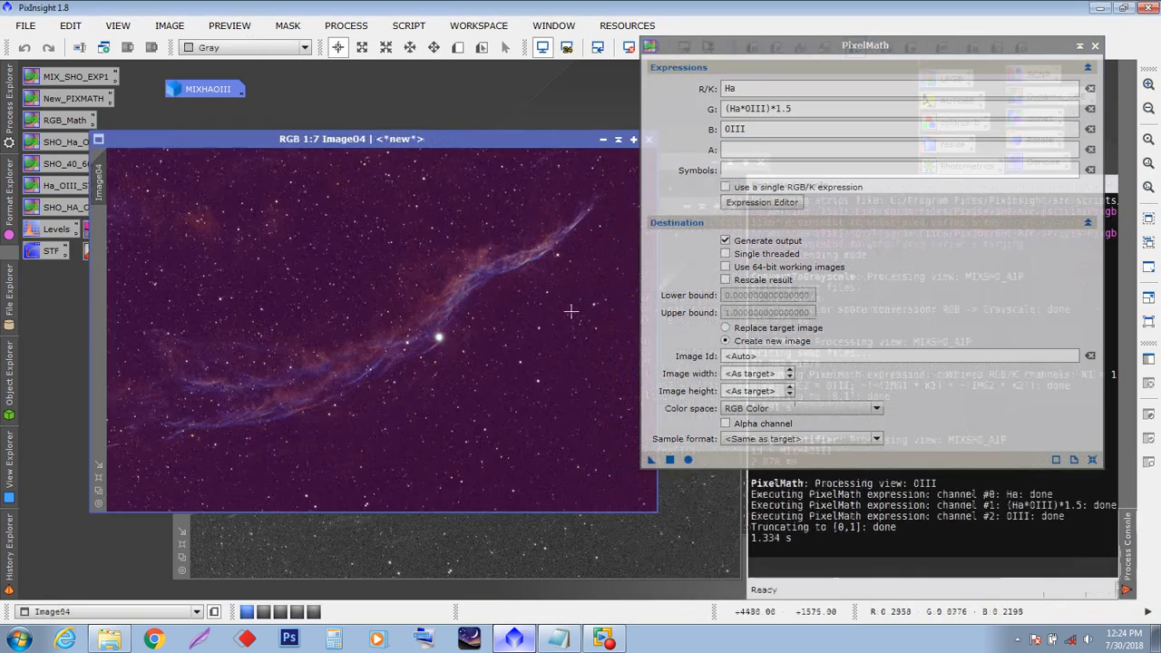
left_click_drag(695, 49, 767, 83)
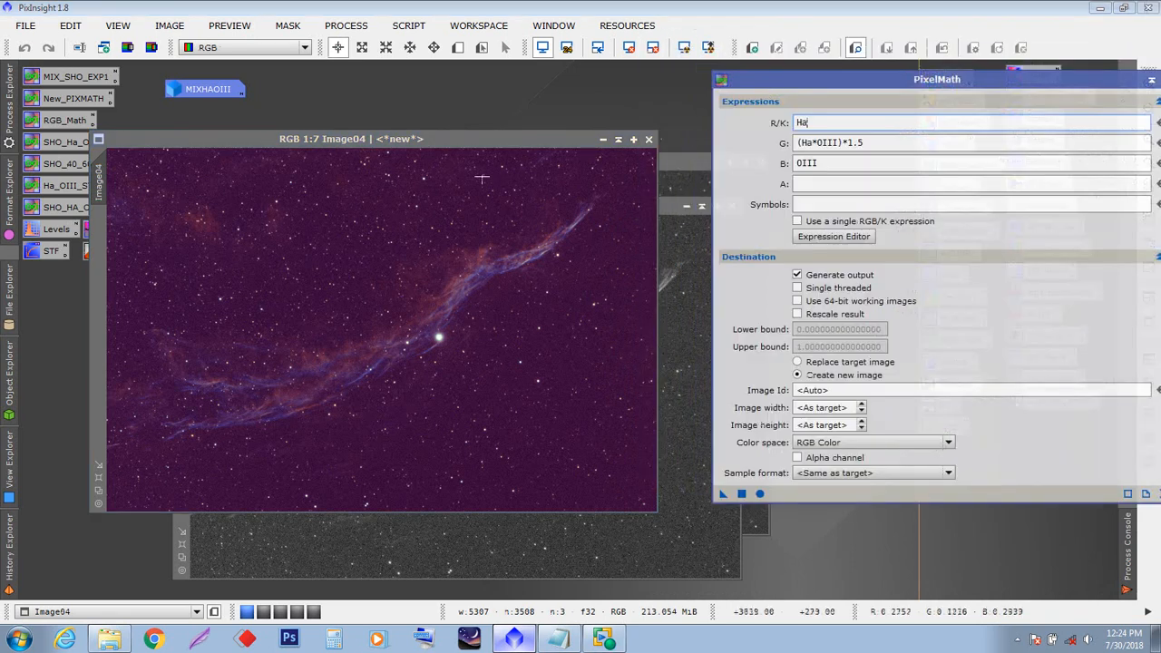
- Look over the new Image04 colour image, then close it together with the PixelMath window
left_click_drag(450, 142, 480, 128)
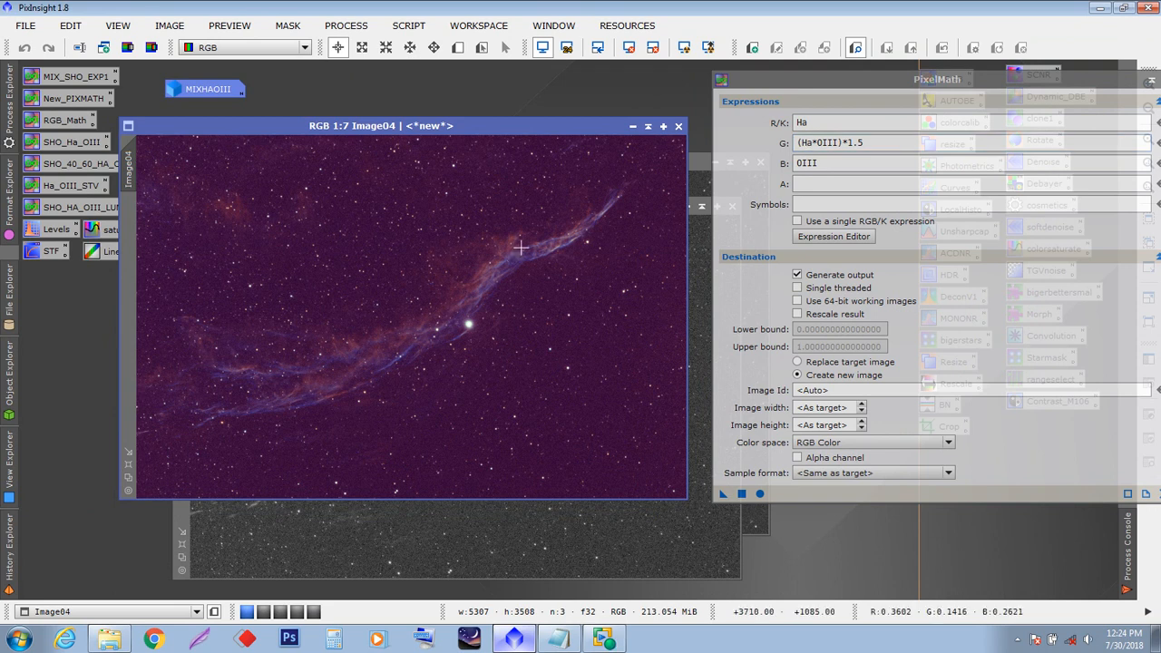
left_click_drag(829, 74, 814, 85)
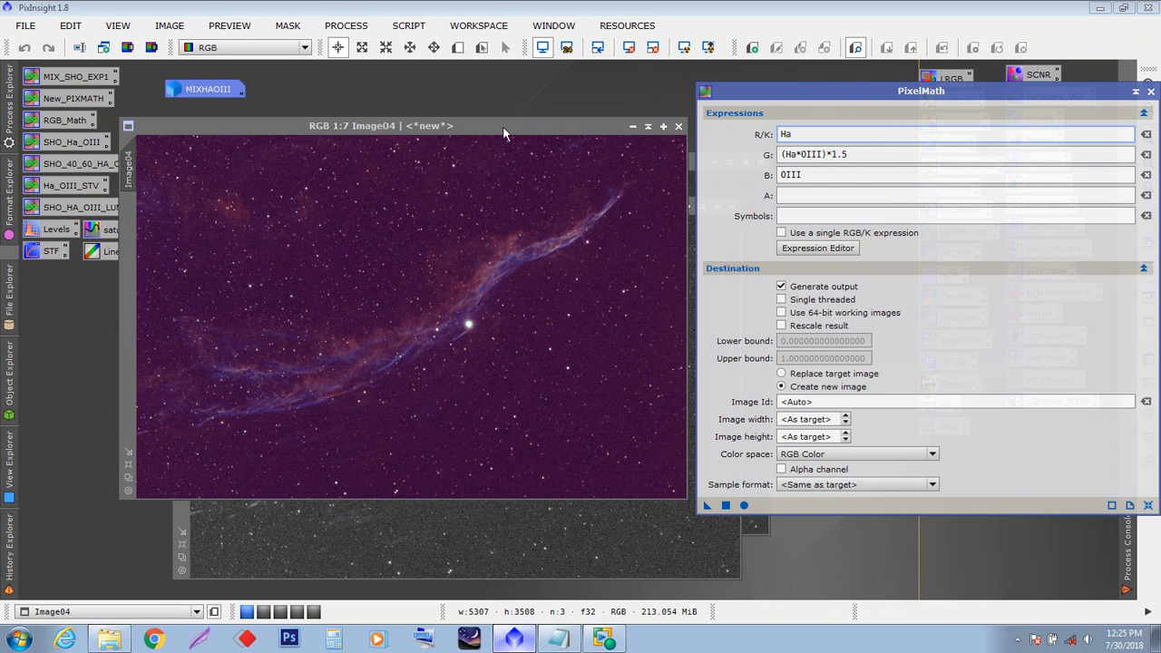
left_click_drag(505, 128, 496, 136)
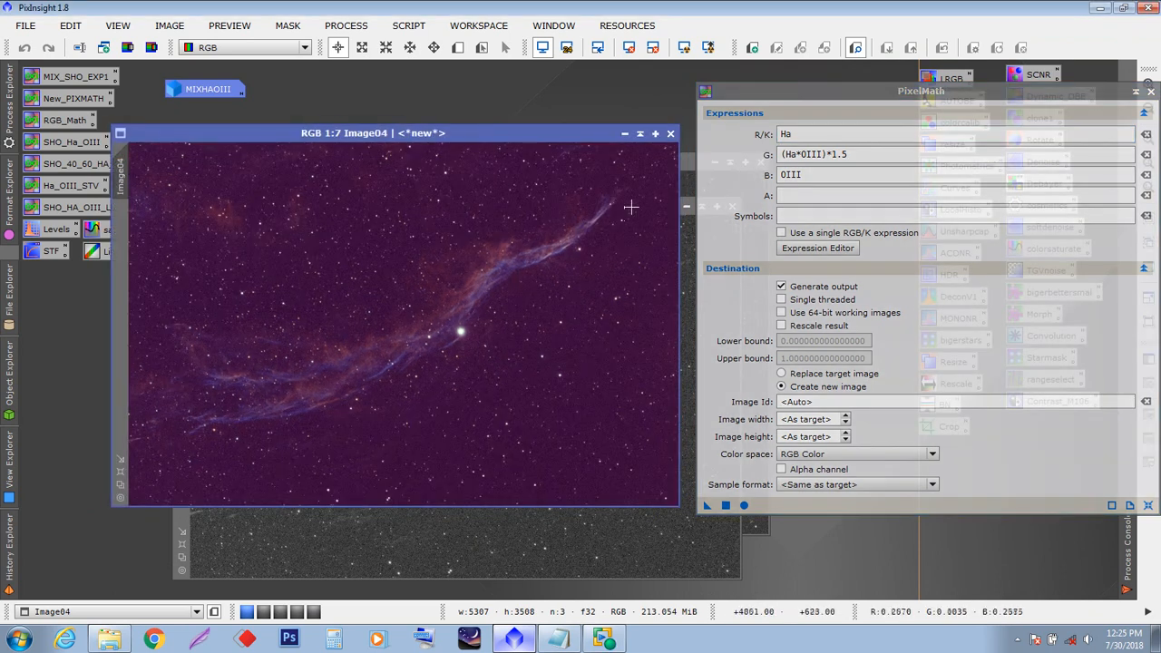
left_click(672, 135)
left_click_drag(966, 101, 816, 113)
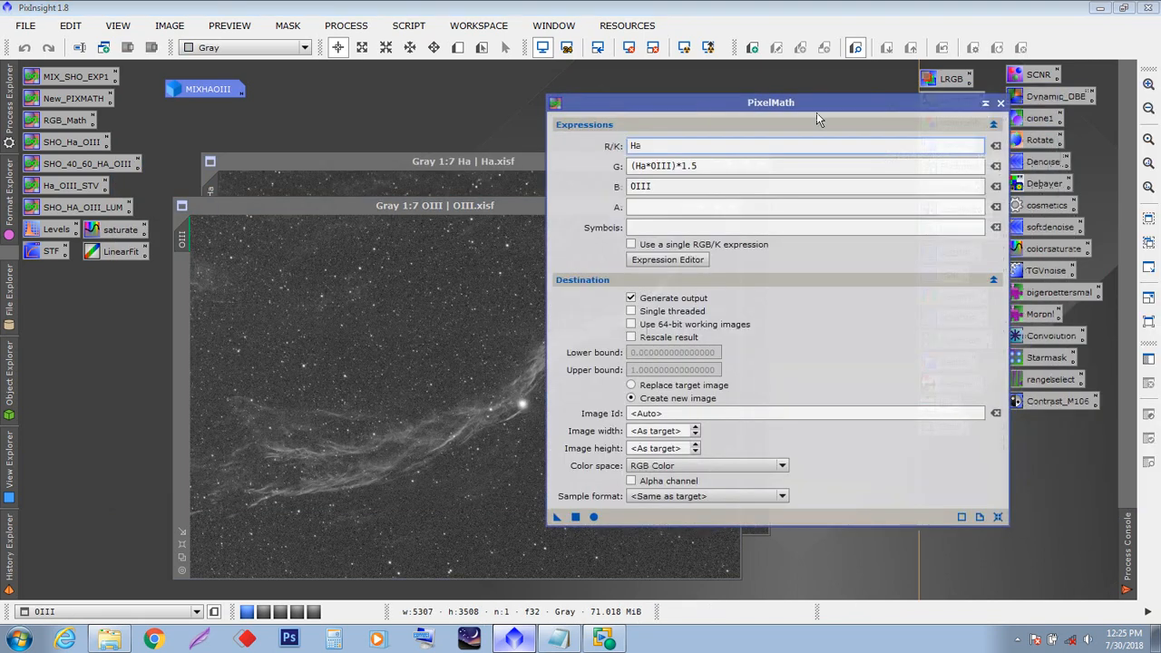
left_click(1001, 103)
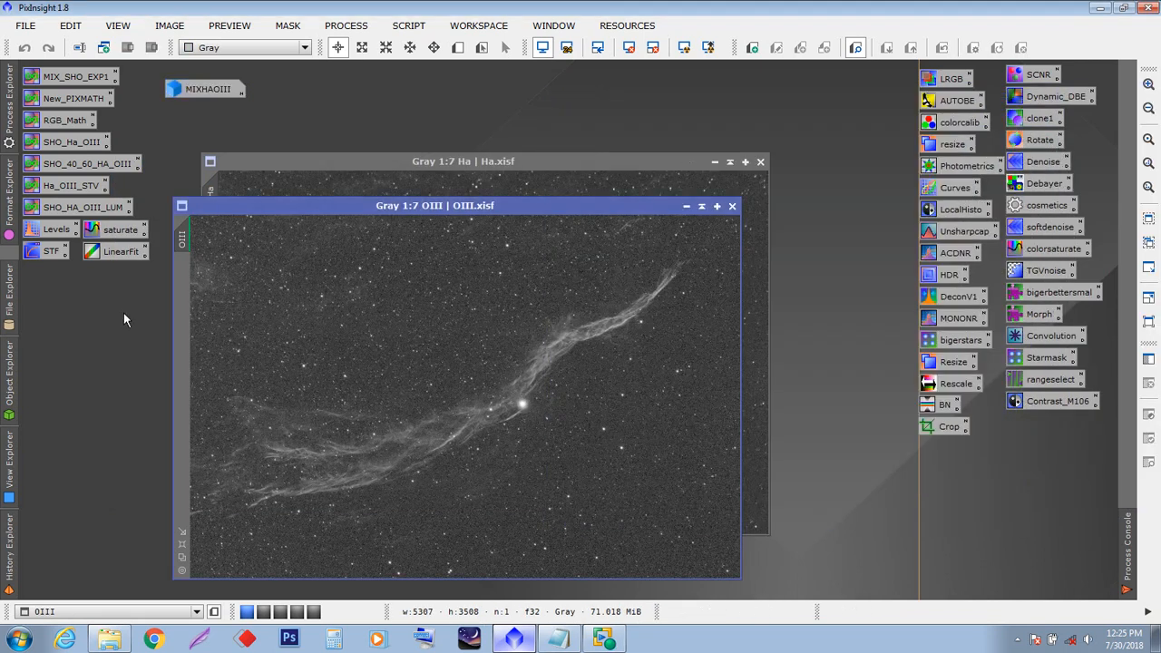
- Open the saved SHO_40_60_HA_OIII PixelMath instance, restore the MIXHAOIII image from its icon and arrange both windows
double_click(86, 165)
left_click_drag(689, 103, 798, 29)
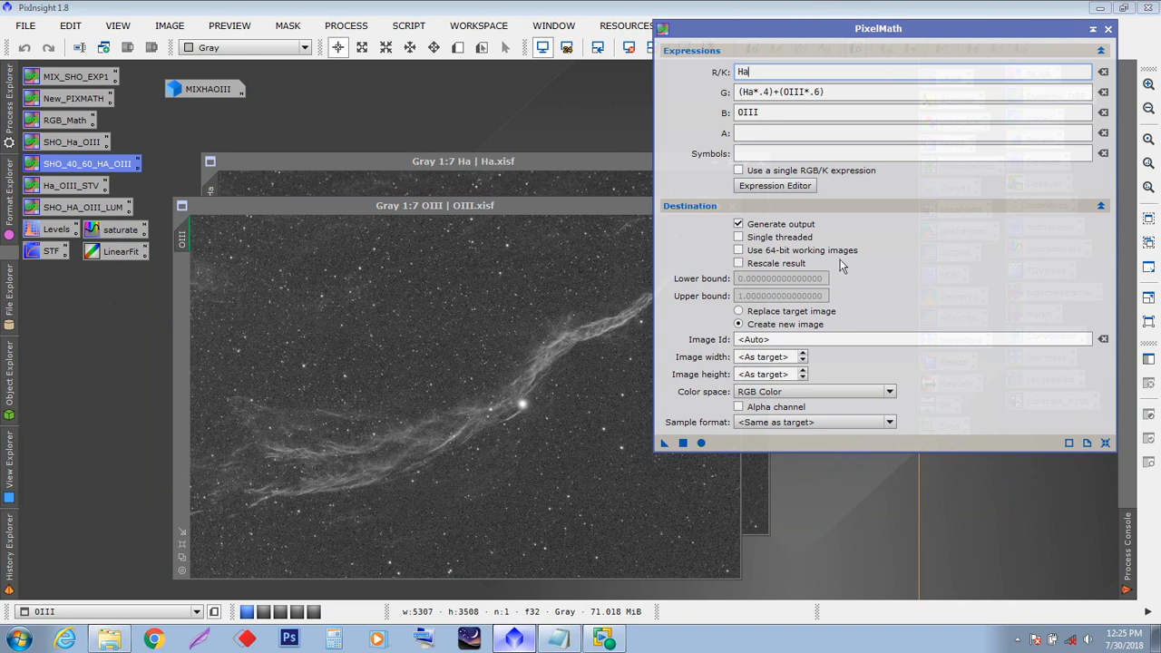
left_click(782, 71)
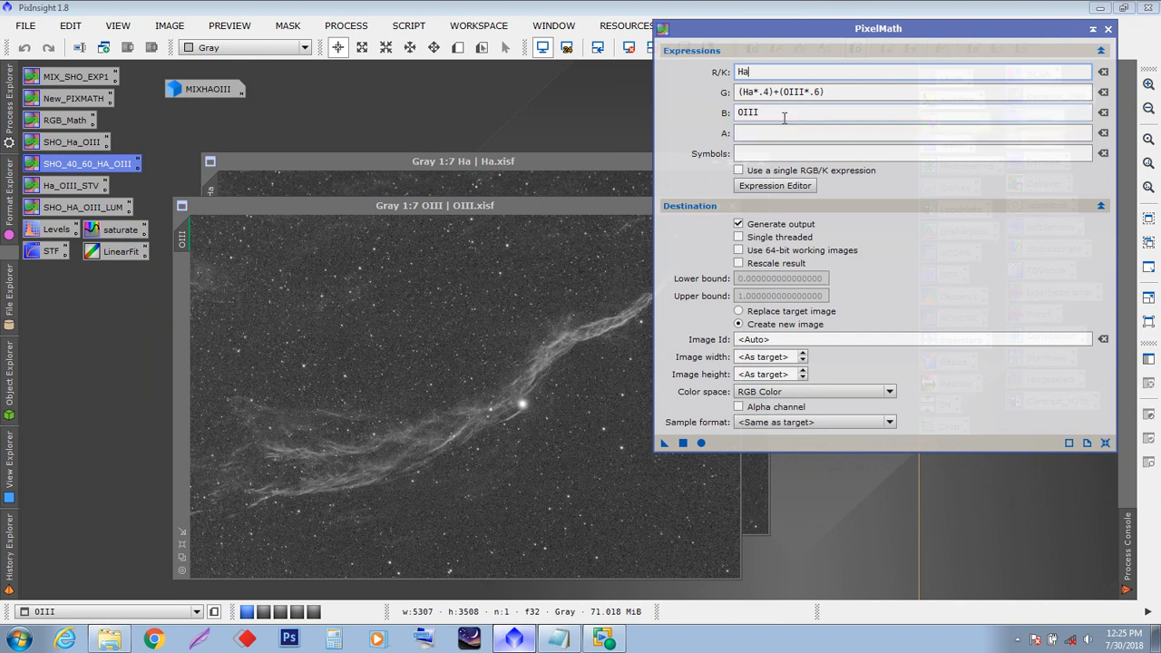
double_click(210, 93)
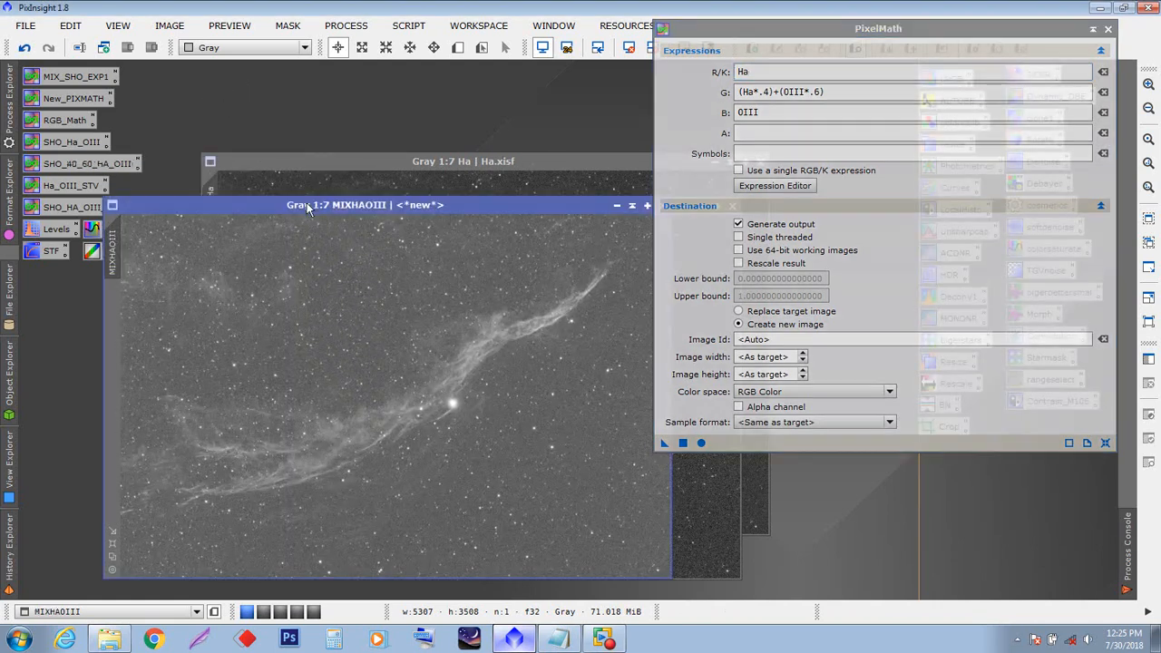
left_click_drag(749, 28, 773, 41)
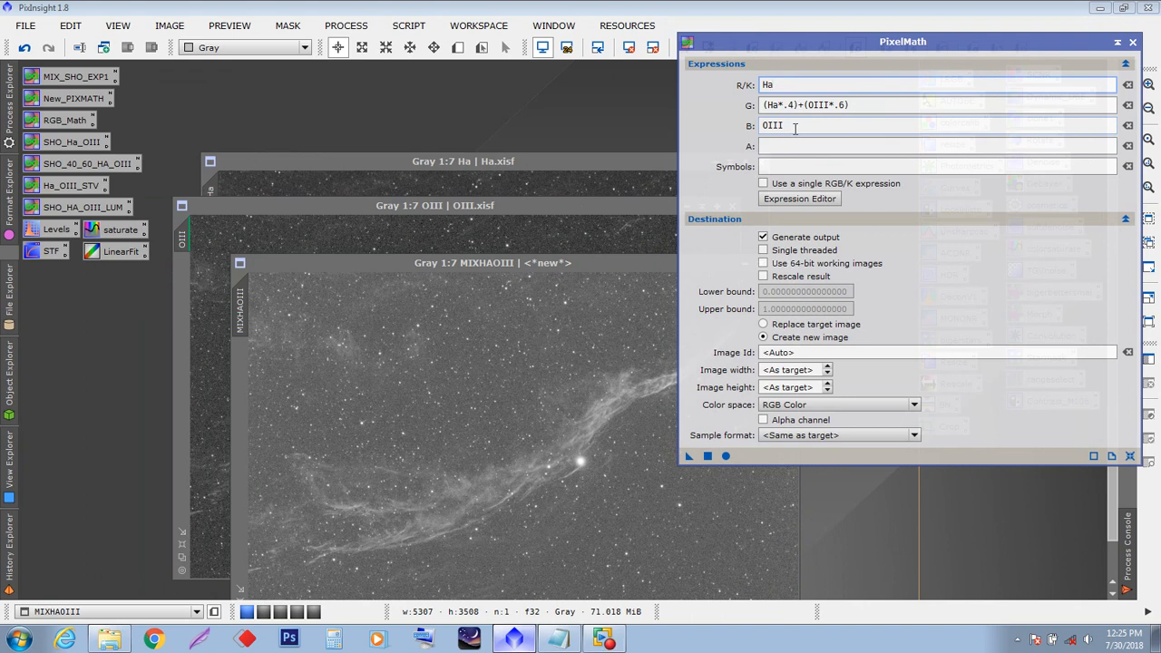
- Replace the PixelMath blue channel expression with MIXHAOIII
left_click_drag(792, 127, 755, 126)
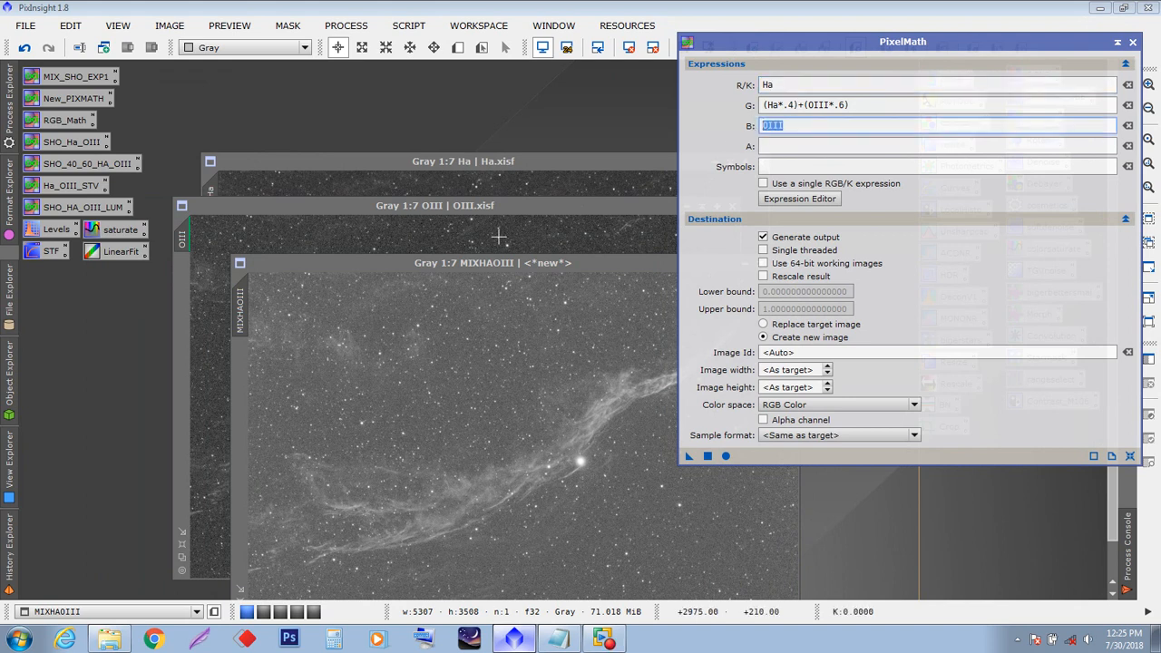
type("<MIX")
key("BackSpace")
key("BackSpace")
key("BackSpace")
key("BackSpace")
type("MIXHAOI")
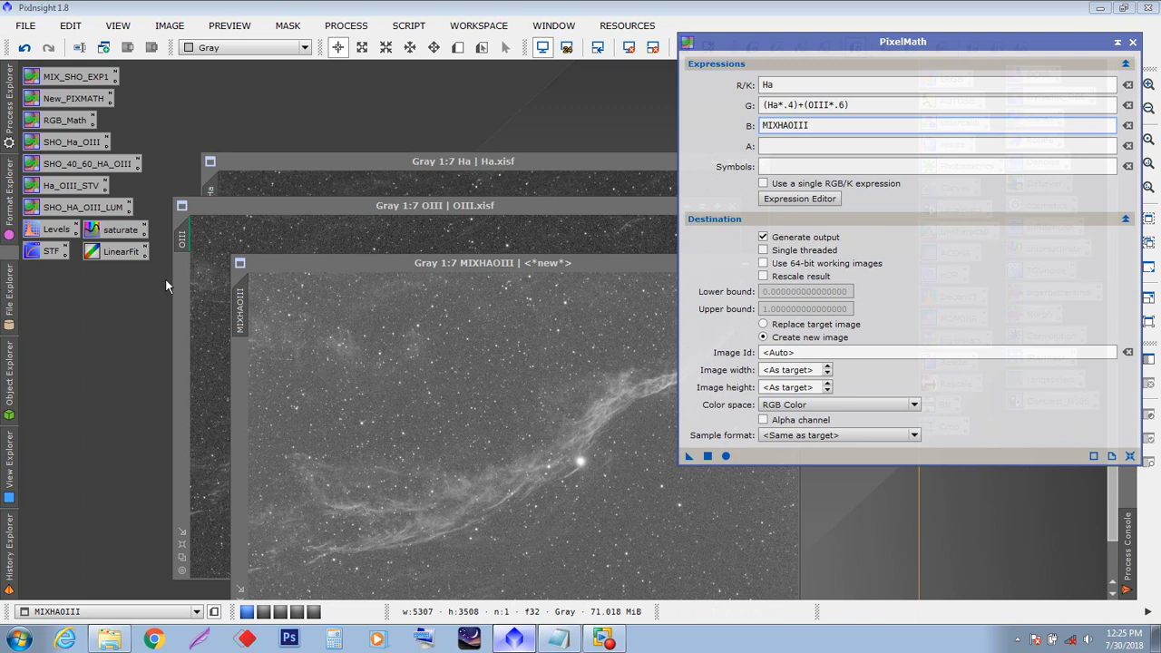
left_click(828, 146)
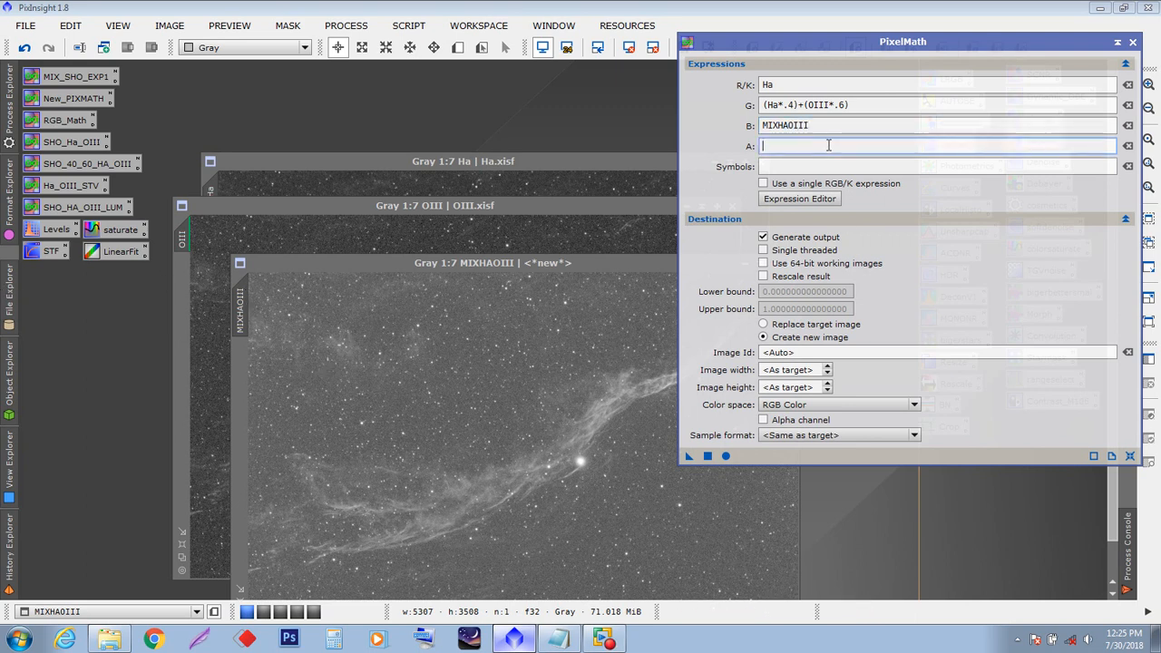
- Try division factors in the PixelMath expressions, with Ha/.5 for red and /1 added to the green mix
left_click_drag(820, 42, 795, 32)
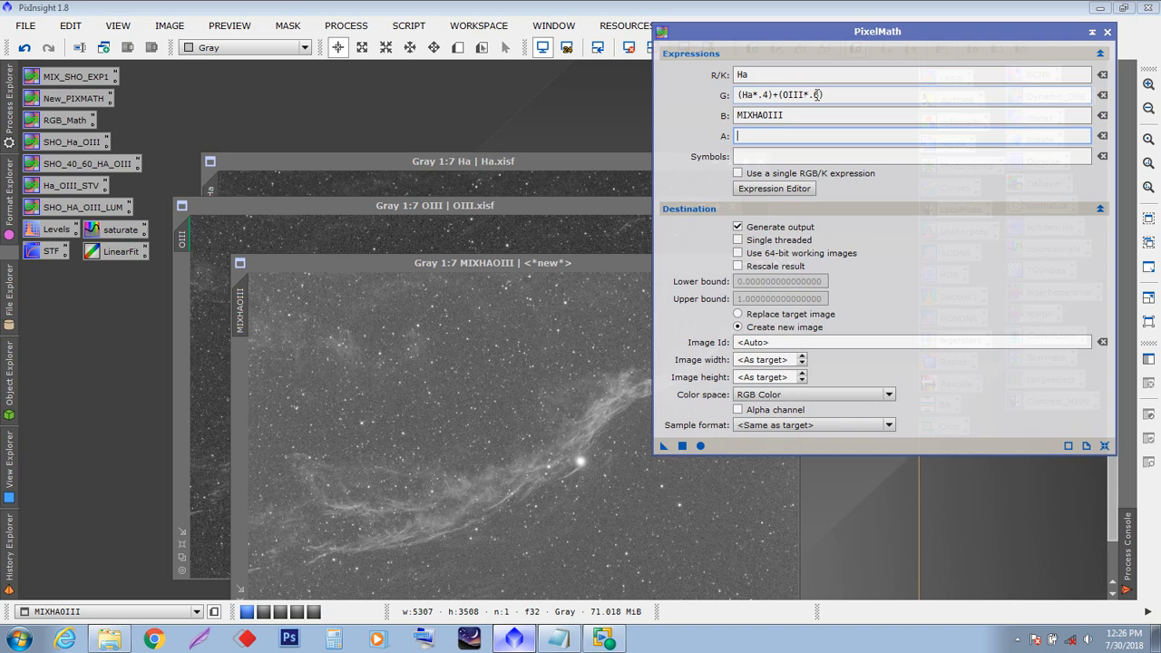
left_click(768, 95)
type(")")
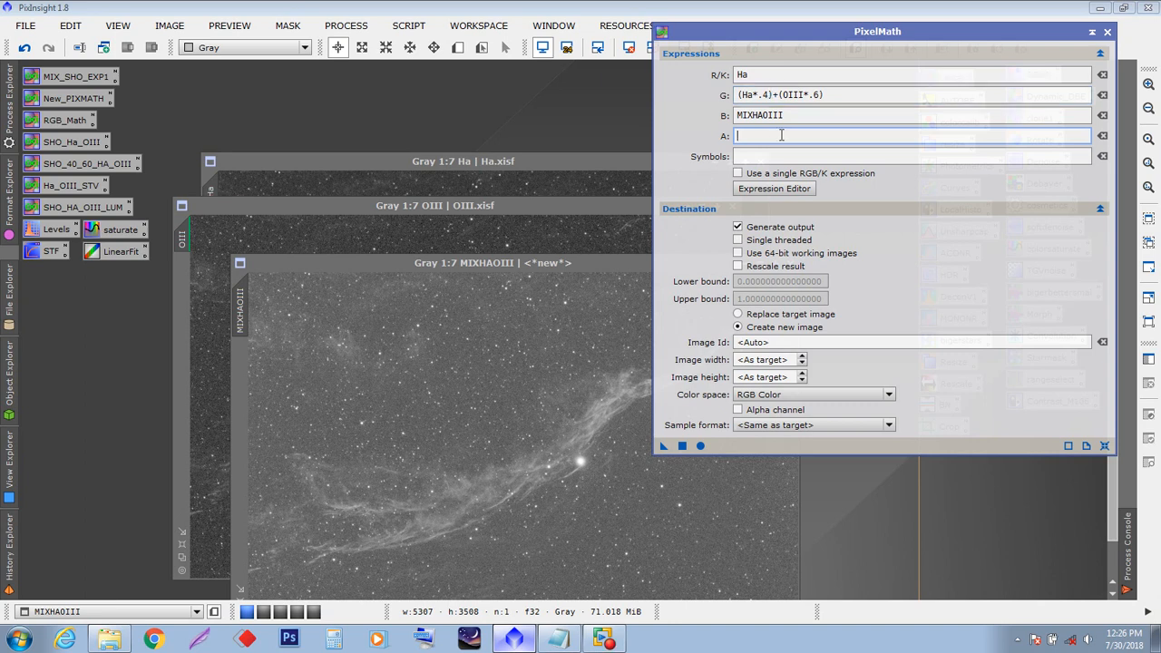
left_click(770, 81)
type("/.5")
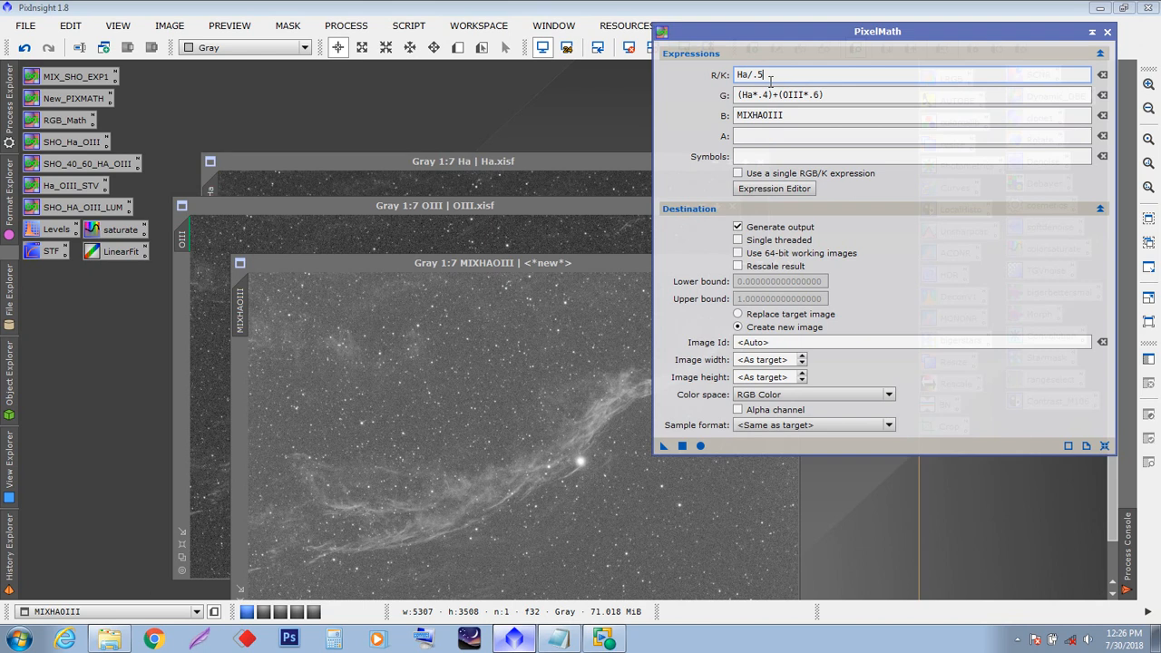
left_click(844, 97)
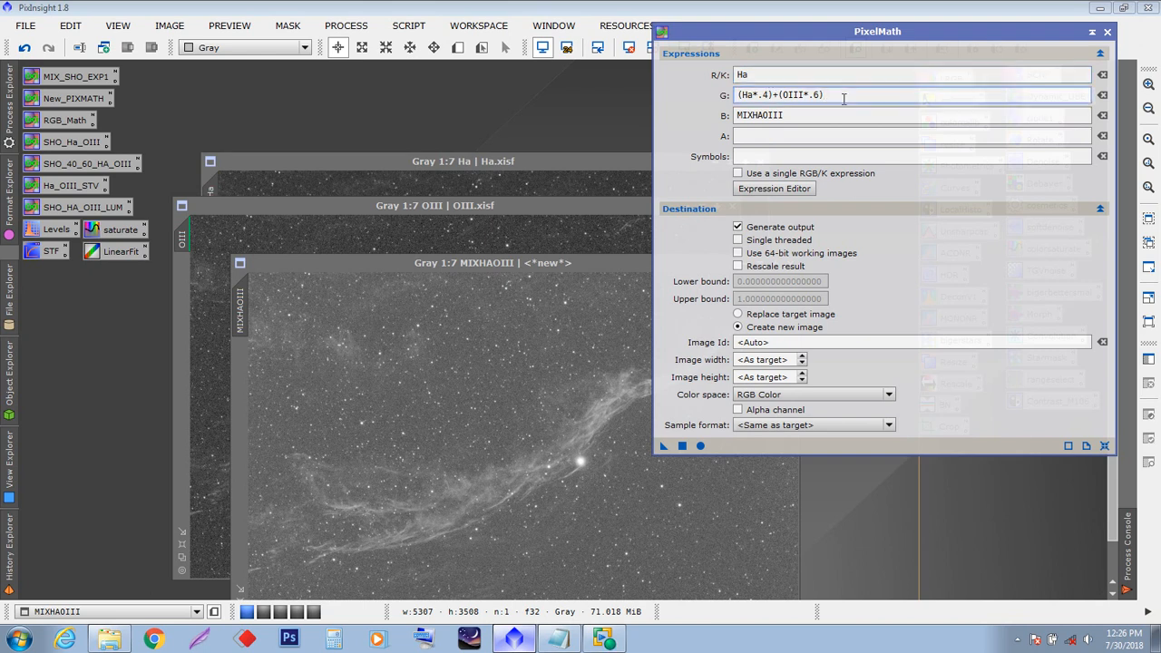
type("/1")
- Apply PixelMath with R as Ha, G as (Ha*.4)+(OIII*.6) and B as MIXHAOIII, and move the new colour image clear of the process icons
left_click(682, 446)
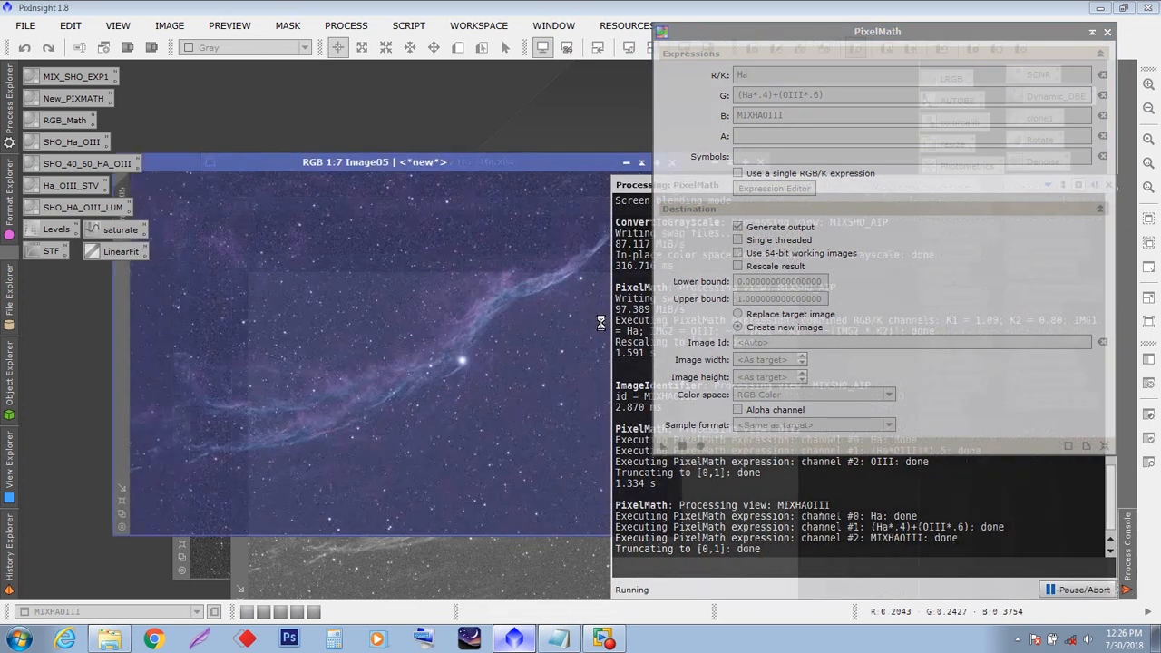
left_click_drag(530, 170, 462, 112)
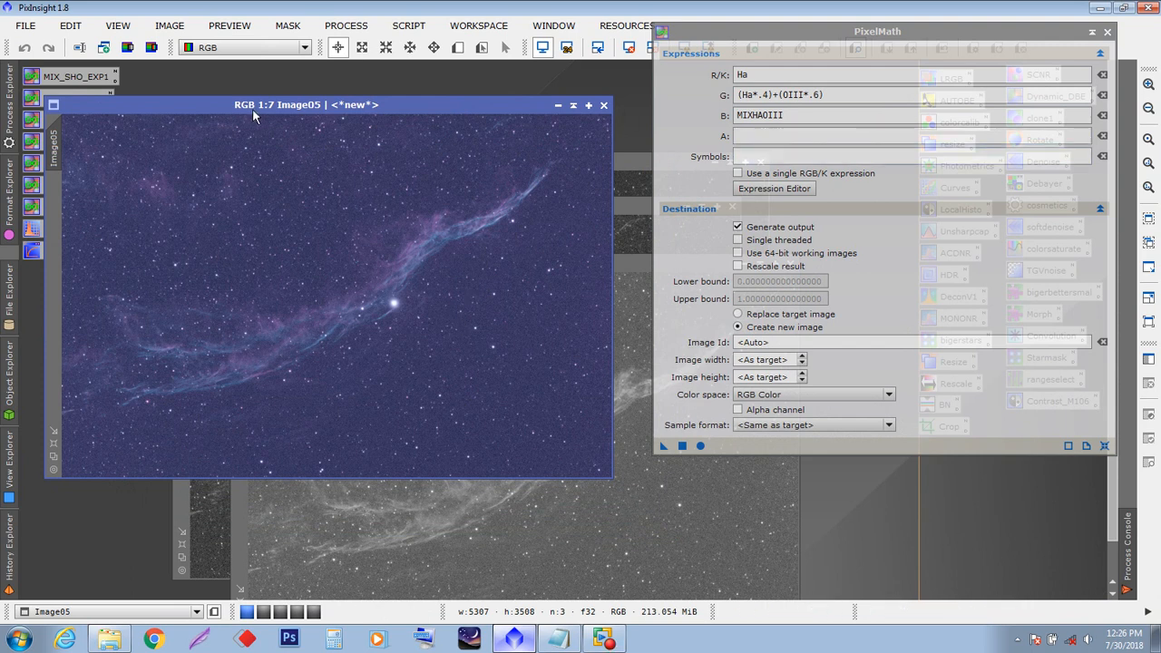
left_click_drag(255, 106, 271, 353)
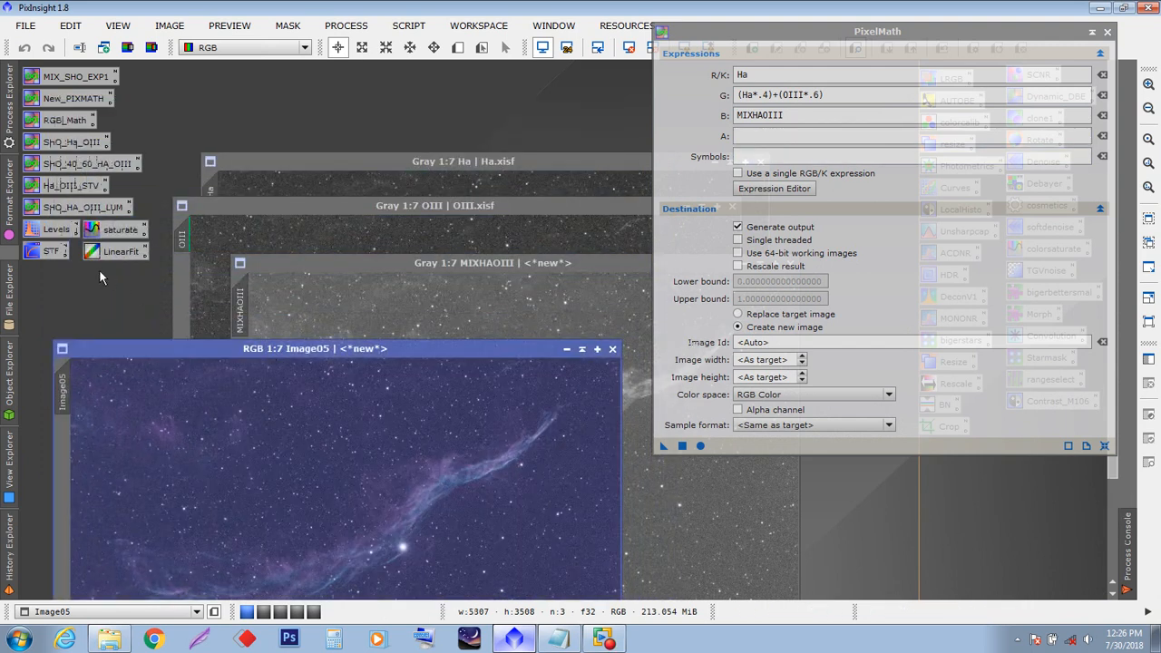
- Load Ha_OIII_STV, apply its Ha, (Ha*OIII)*1.5 and OIII expressions to create a second colour image, and collapse PixelMath
double_click(72, 185)
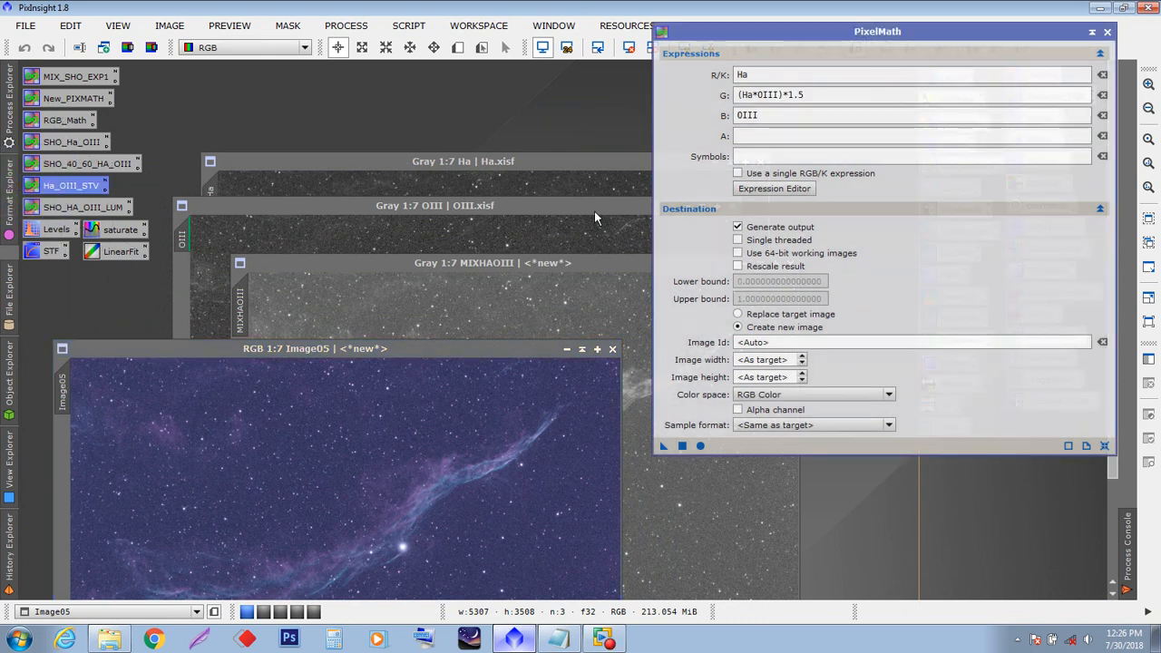
left_click(683, 447)
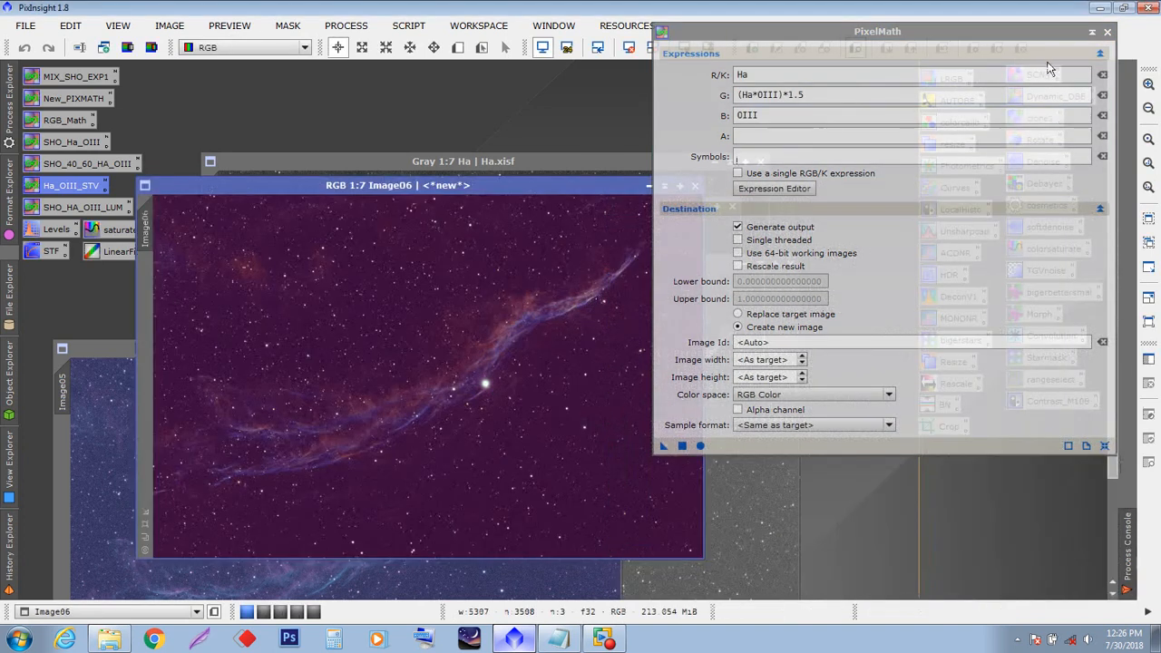
left_click(1092, 33)
left_click_drag(877, 237, 834, 81)
- Place Image05 and Image06 side by side to compare their colours
left_click_drag(524, 186, 914, 150)
left_click_drag(481, 349, 444, 149)
left_click_drag(620, 153, 663, 154)
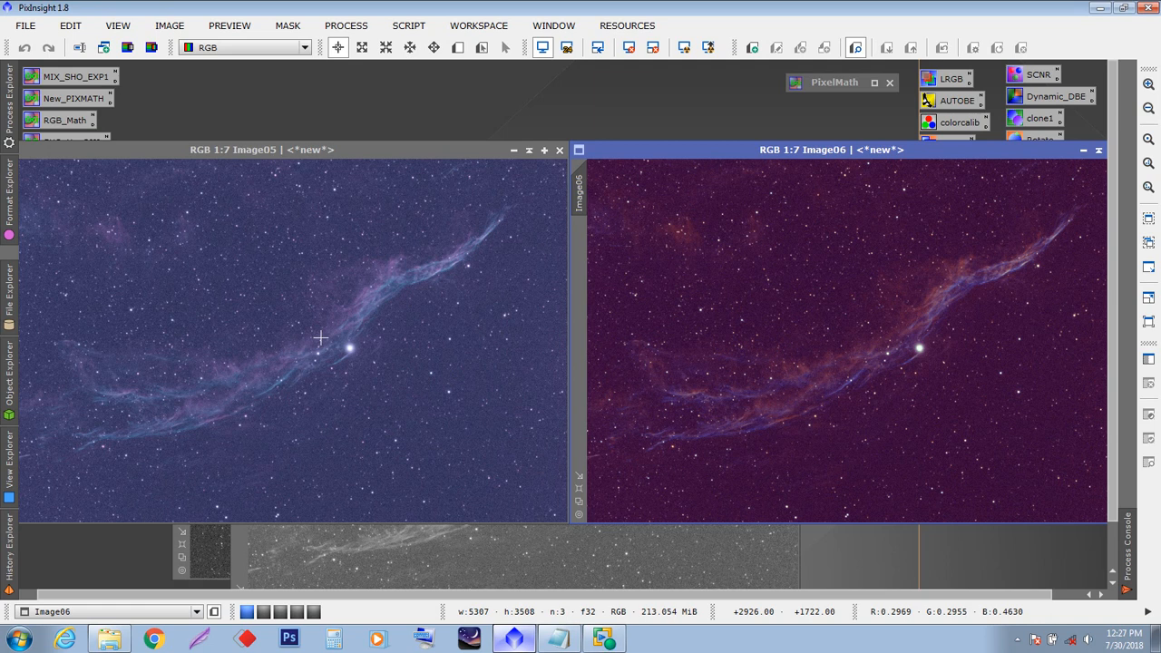
- Bring Image05 and Image06 back to the middle of the workspace, with Image06 overlapping Image05 in front
left_click_drag(657, 153, 593, 207)
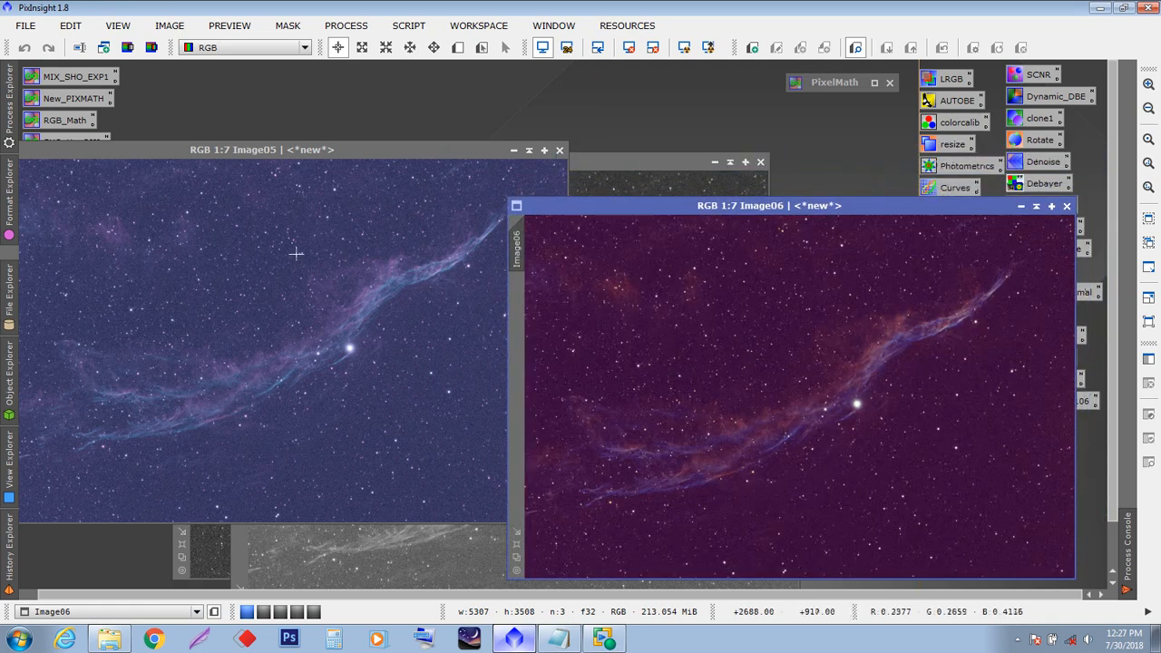
left_click_drag(619, 211, 483, 195)
left_click_drag(690, 193, 622, 189)
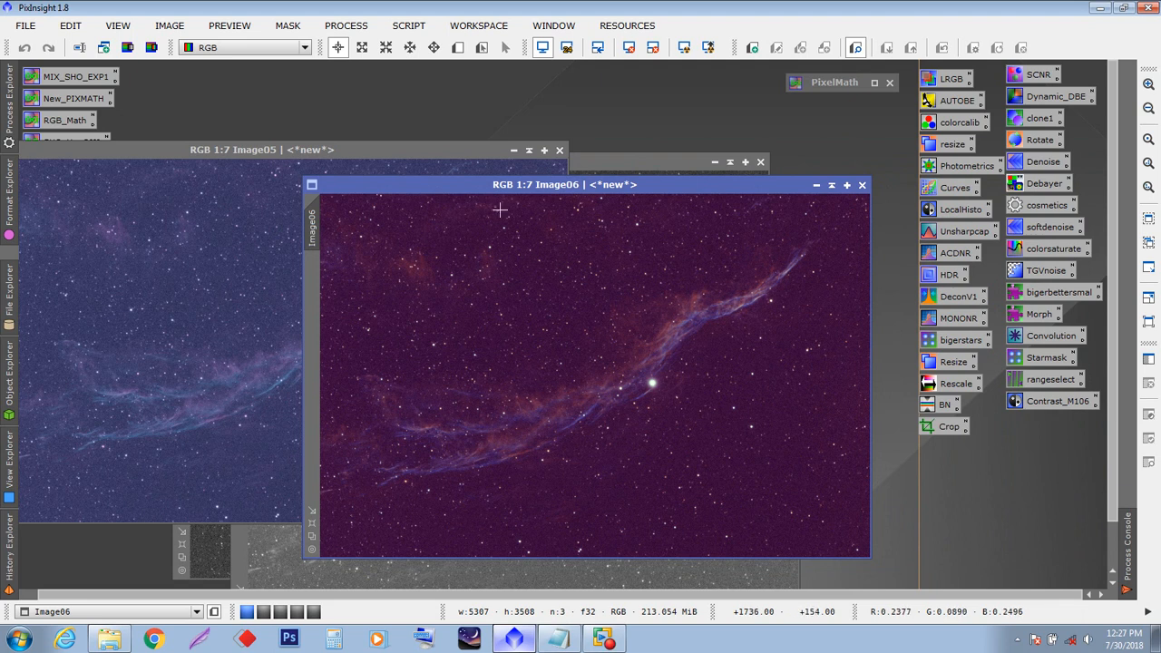
left_click_drag(427, 156, 459, 136)
left_click_drag(738, 187, 665, 179)
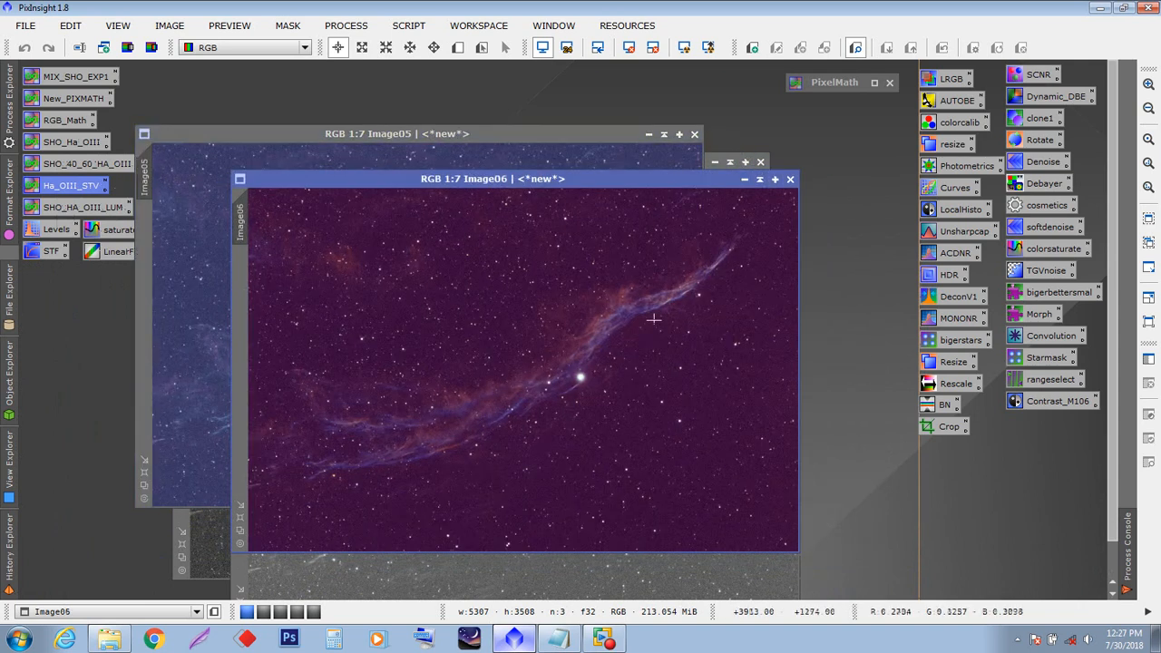
left_click(862, 211)
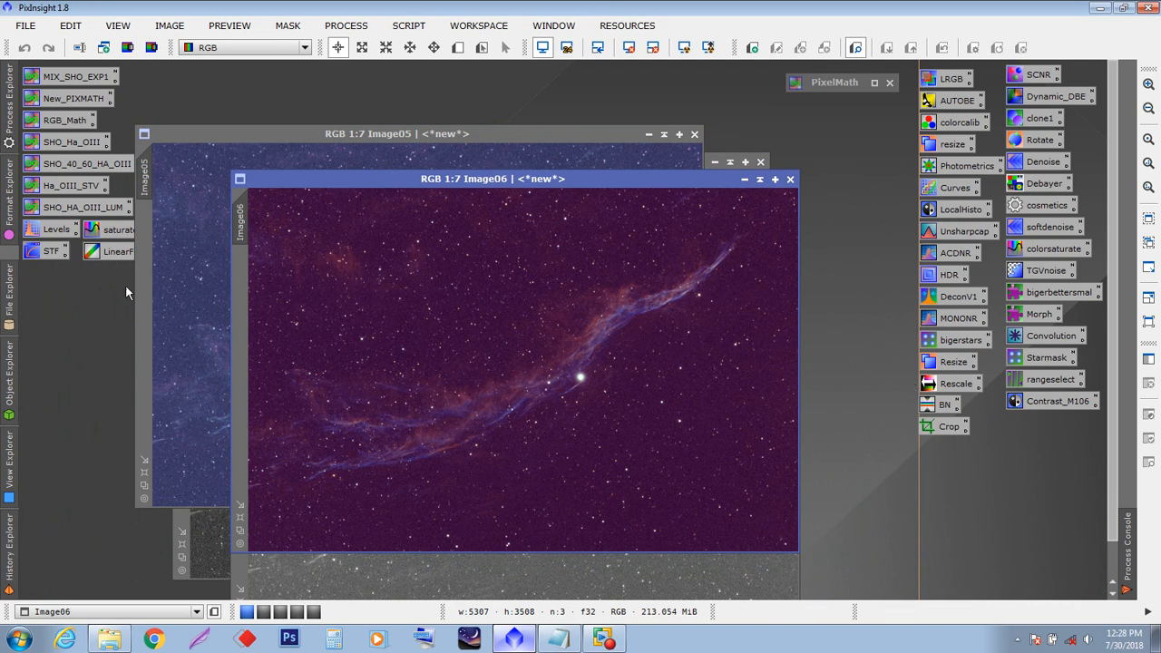
- Open the saved LinearFit instance and choose Image06 as its reference image
double_click(114, 253)
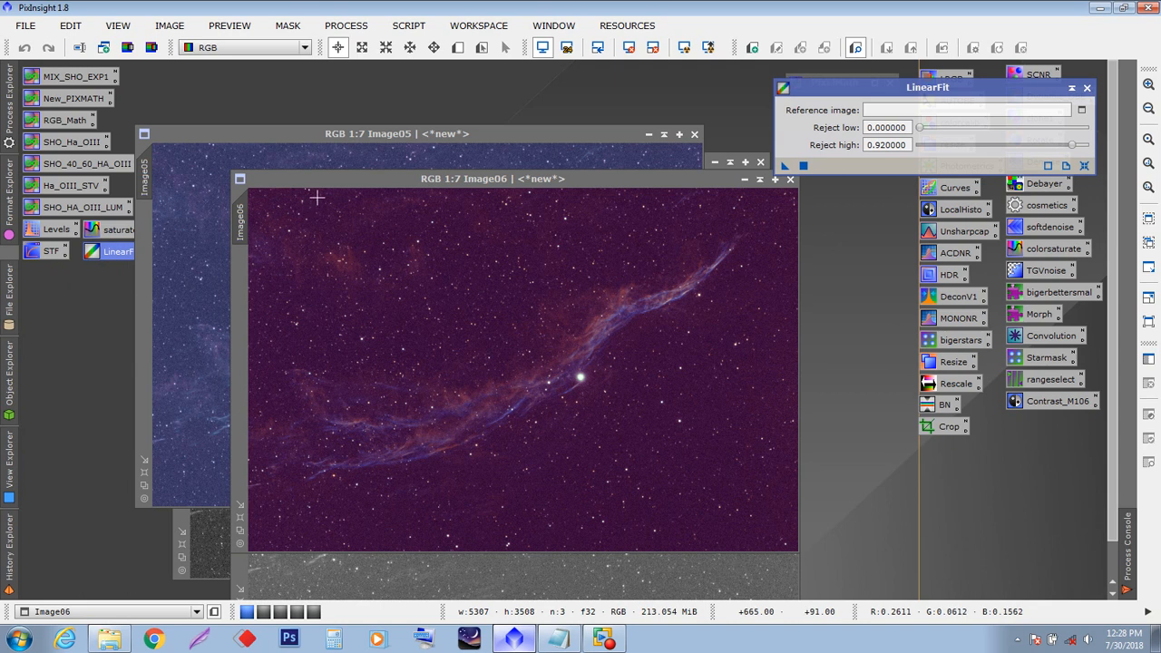
left_click_drag(914, 83, 905, 71)
left_click(1080, 93)
left_click(704, 293)
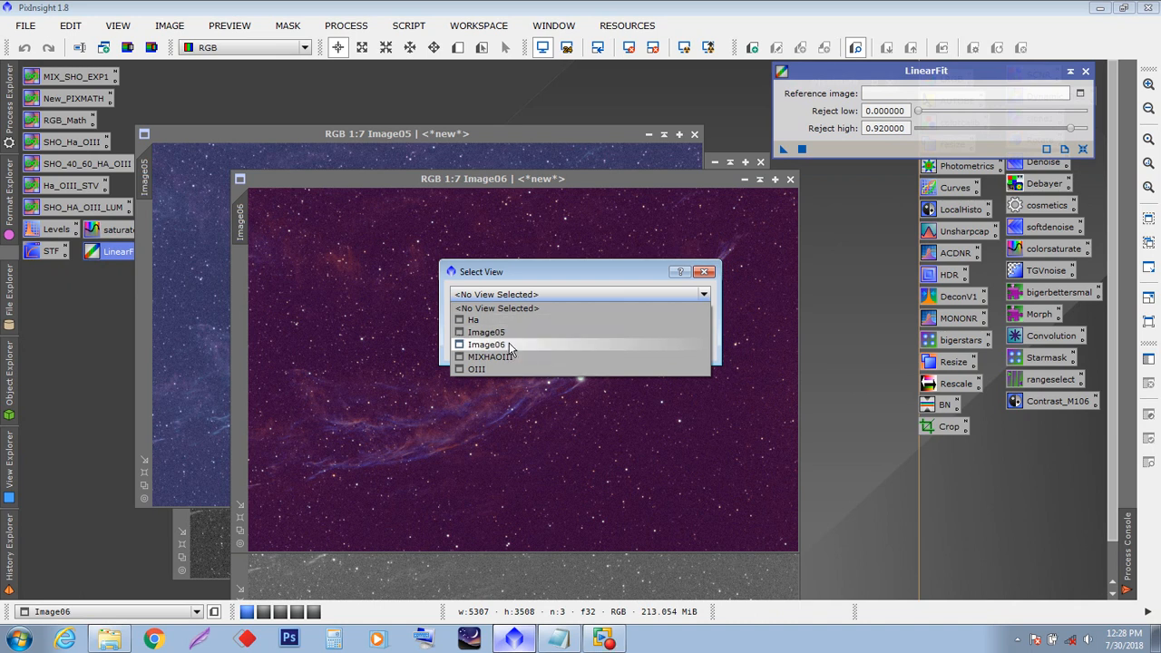
left_click(507, 345)
left_click(607, 350)
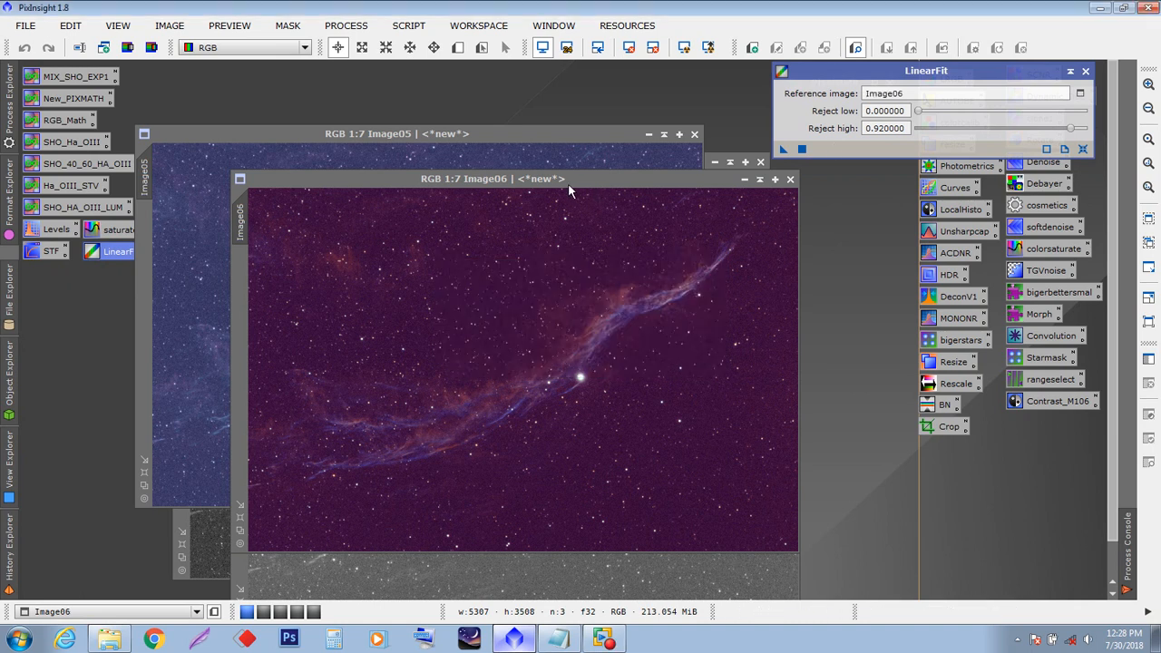
- Move Image06 off Image05 and apply LinearFit to Image05
left_click_drag(528, 180, 717, 354)
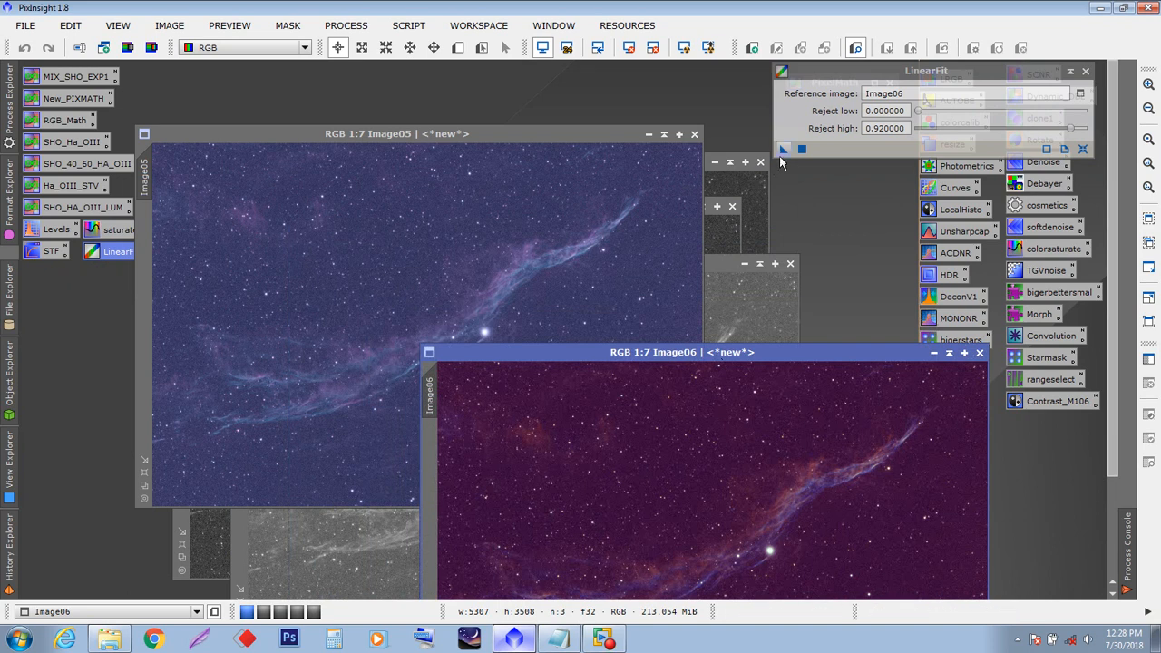
left_click_drag(782, 150, 729, 180)
left_click_drag(510, 236, 511, 236)
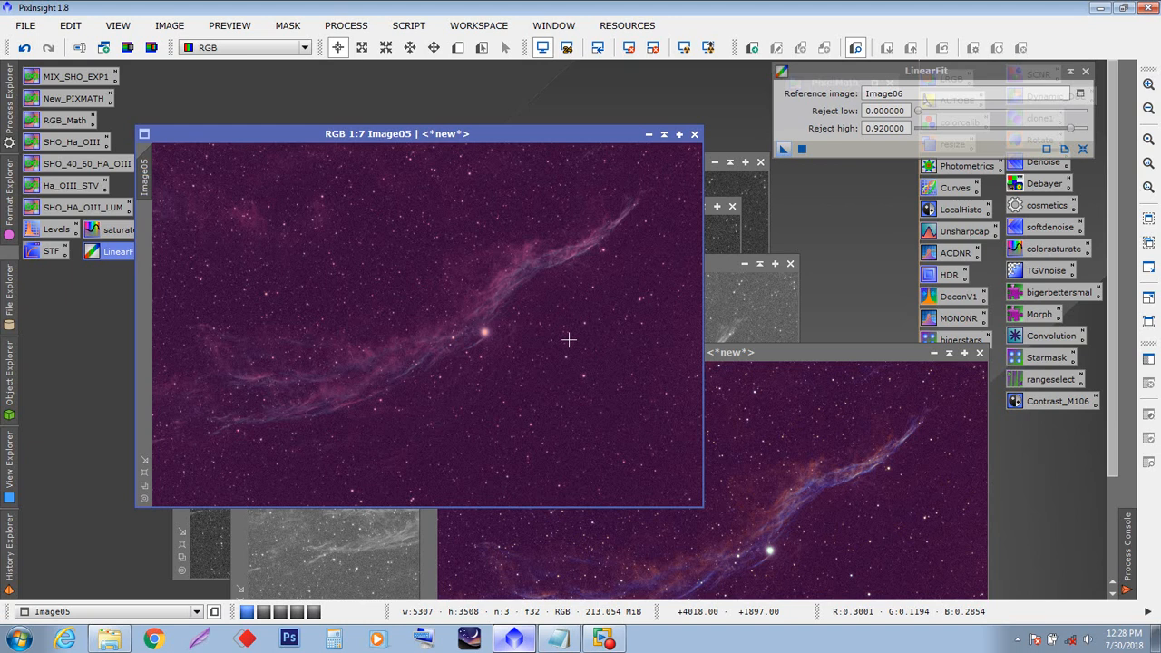
- Compare the colour balance of the fitted Image05 with the reference Image06 at different zoom levels
left_click_drag(733, 352, 578, 200)
left_click_drag(486, 207, 670, 365)
left_click(497, 137)
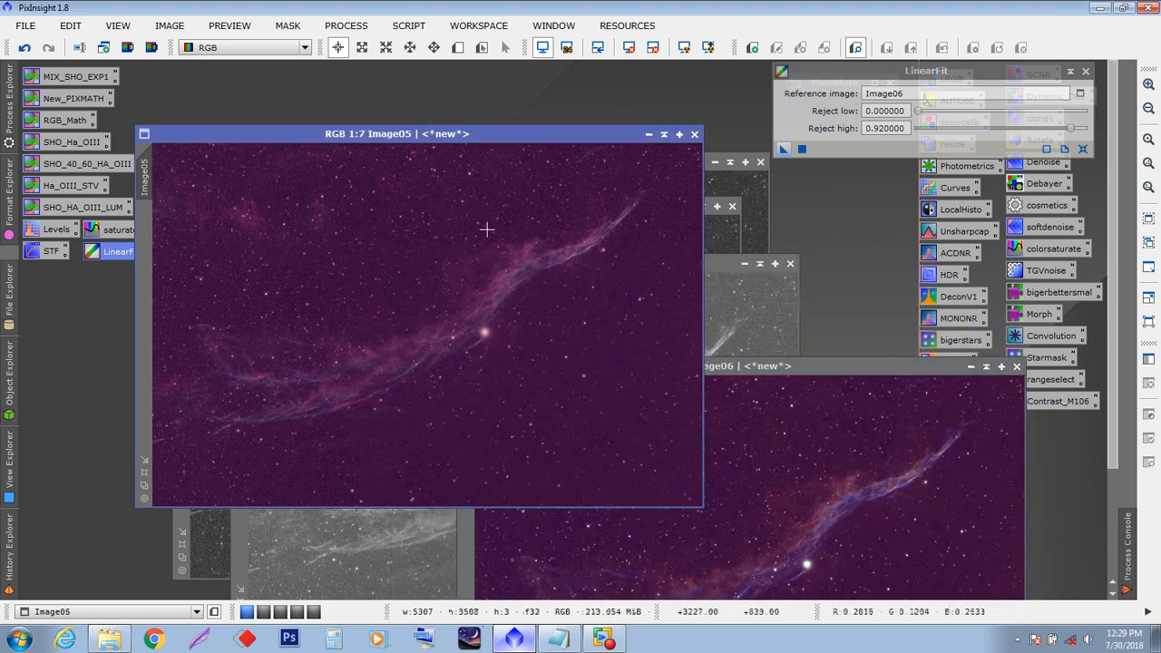
scroll(490, 233, "up", 6)
scroll(492, 242, "down", 5)
left_click(835, 453)
scroll(834, 452, "up", 4)
scroll(834, 453, "down", 5)
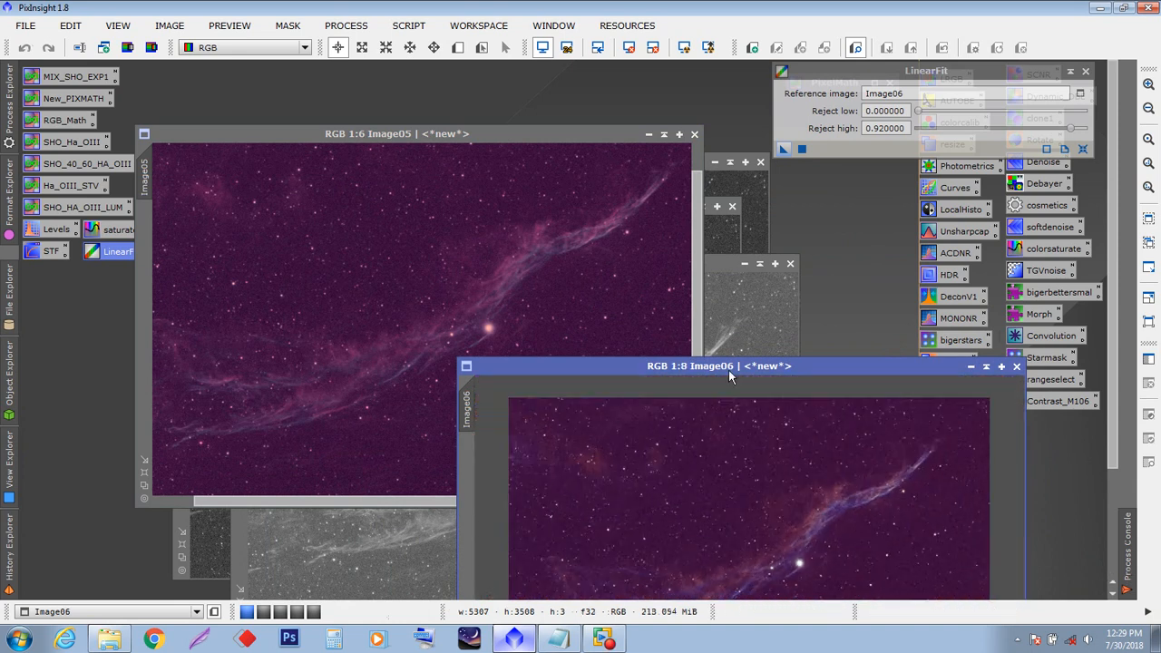
left_click(575, 223)
- Reduce Image06 to an icon and park it in the empty workspace beside the images
left_click_drag(745, 366, 637, 315)
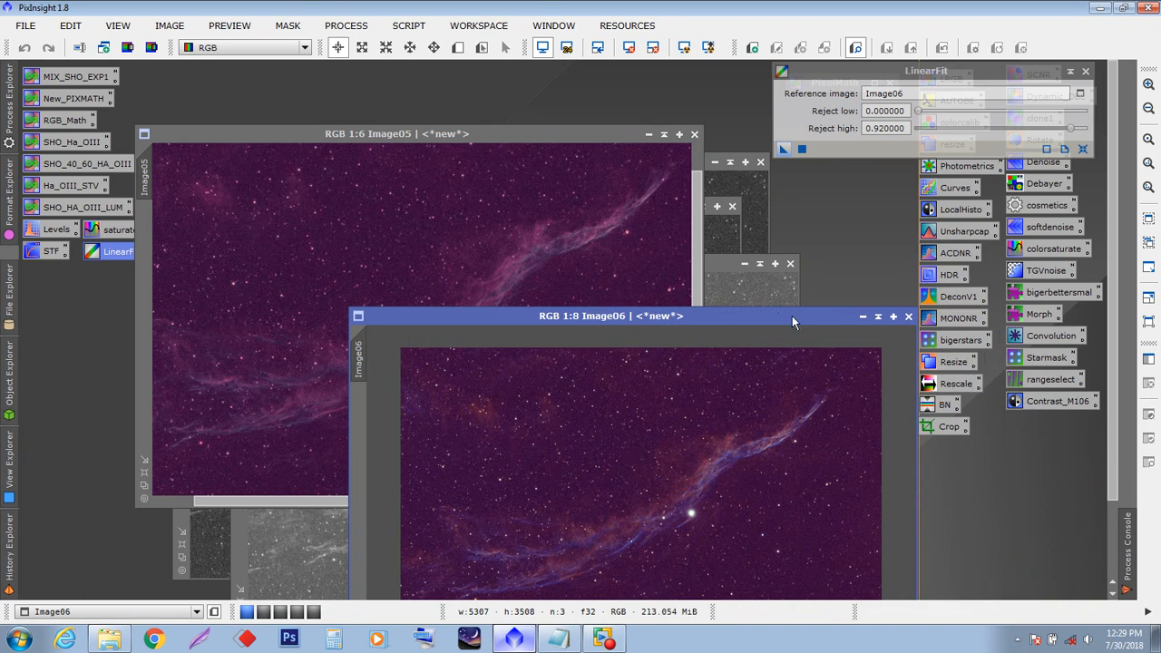
left_click(863, 316)
left_click_drag(673, 502, 870, 461)
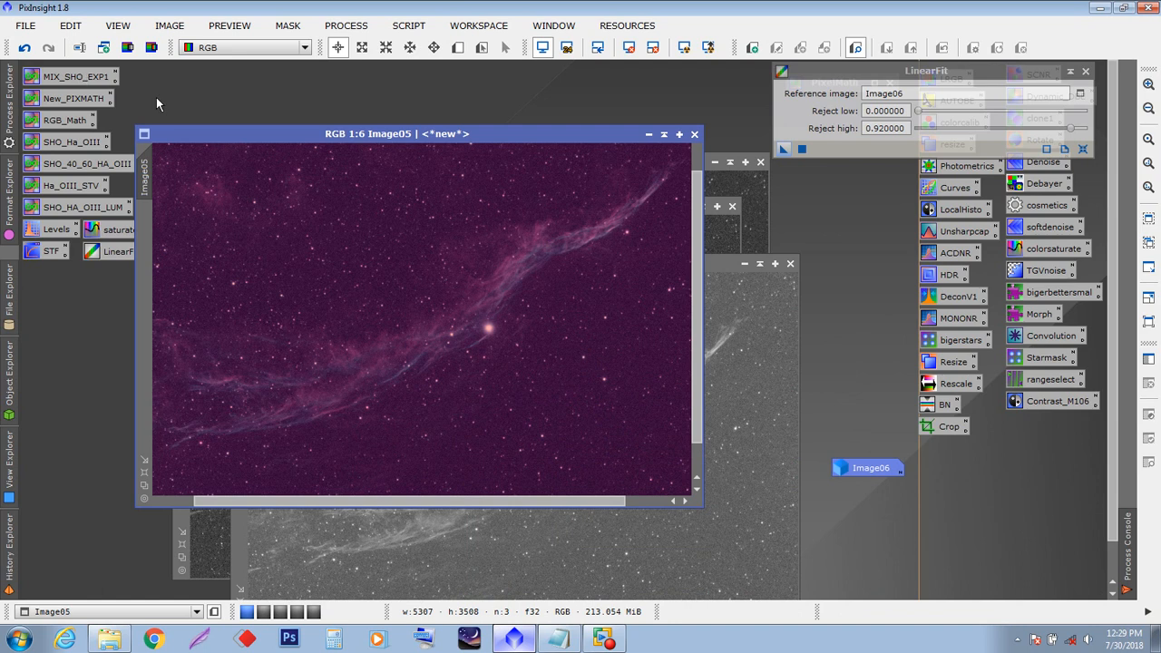
- Undo the LinearFit on Image05 and bring up Image06 briefly to compare their colours
left_click(25, 50)
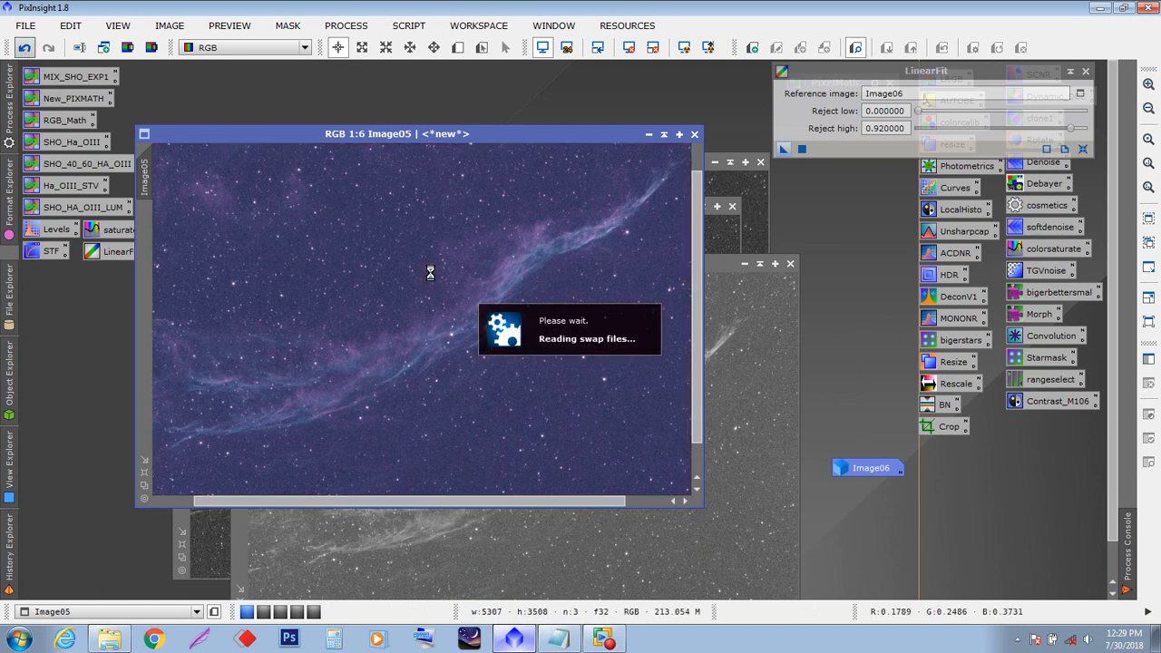
double_click(858, 468)
left_click_drag(645, 317, 577, 207)
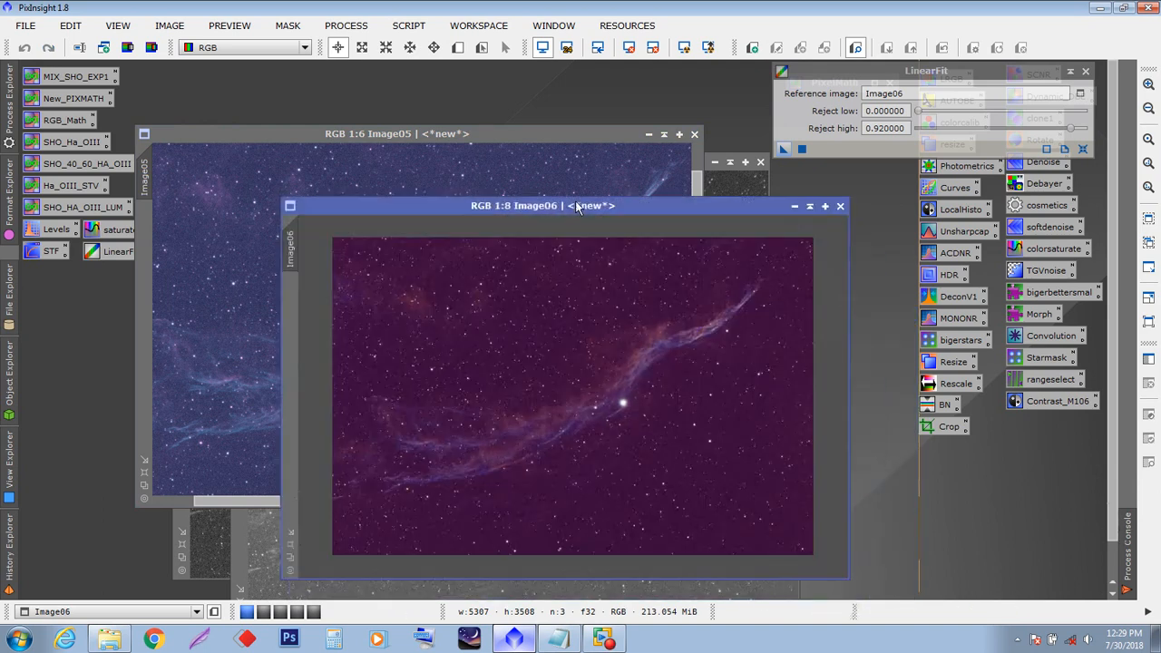
left_click(794, 207)
- Park Image06 and Image05 as icons side by side in the empty space above the images, and close LinearFit
left_click_drag(861, 467, 186, 77)
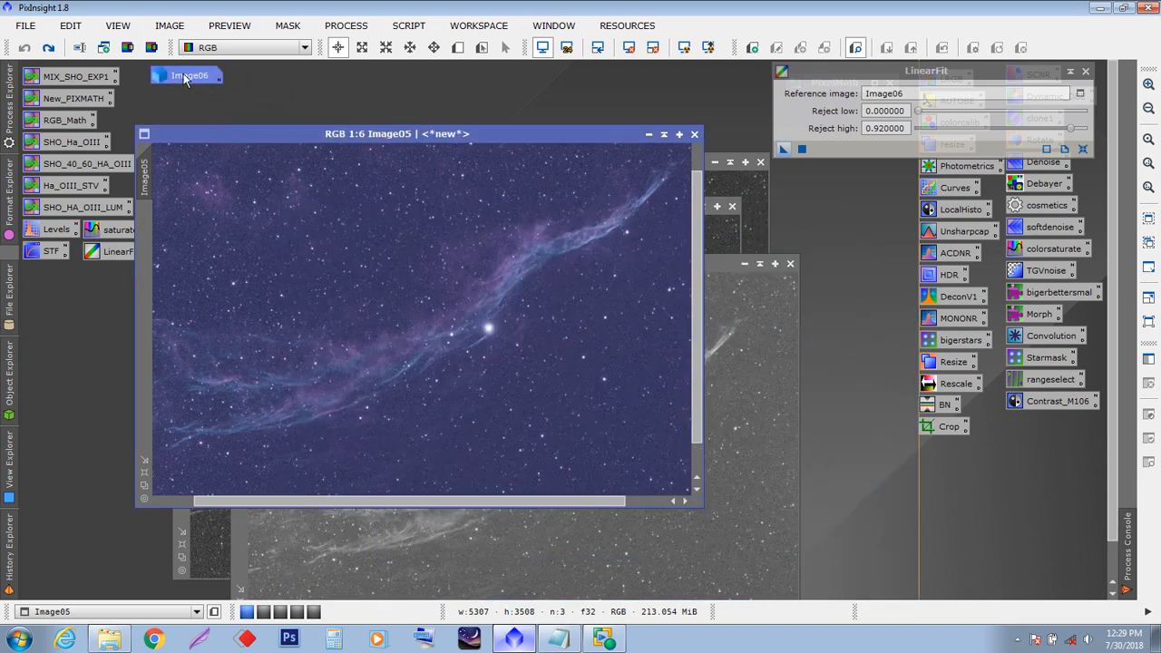
left_click(648, 133)
left_click_drag(454, 326, 263, 80)
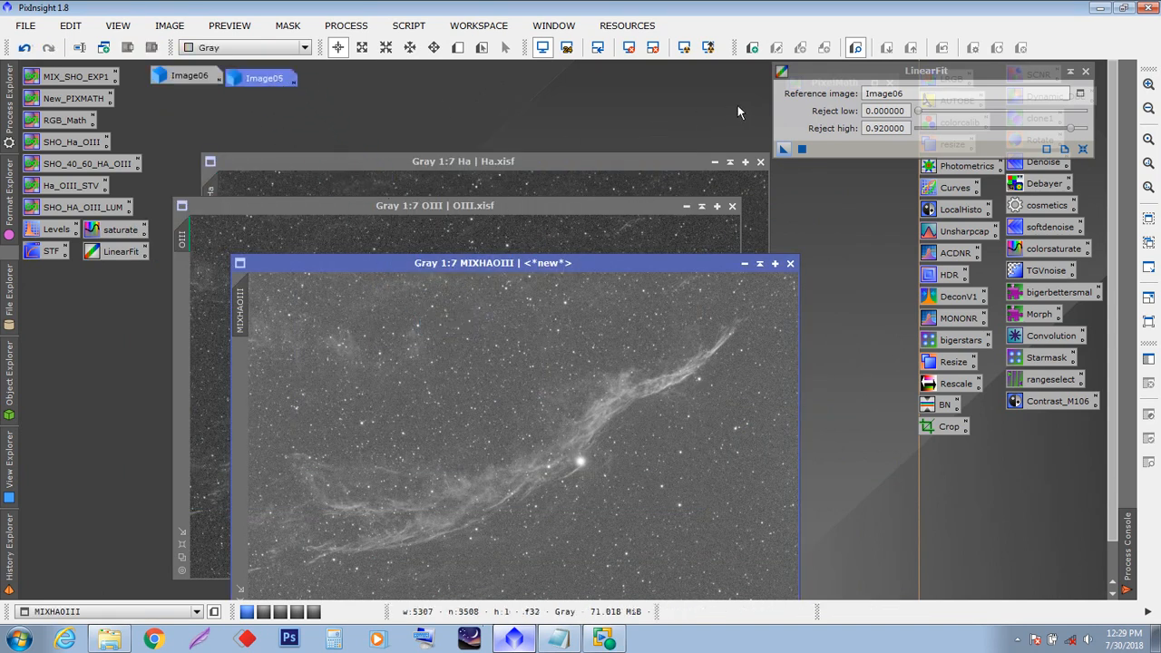
left_click(1085, 70)
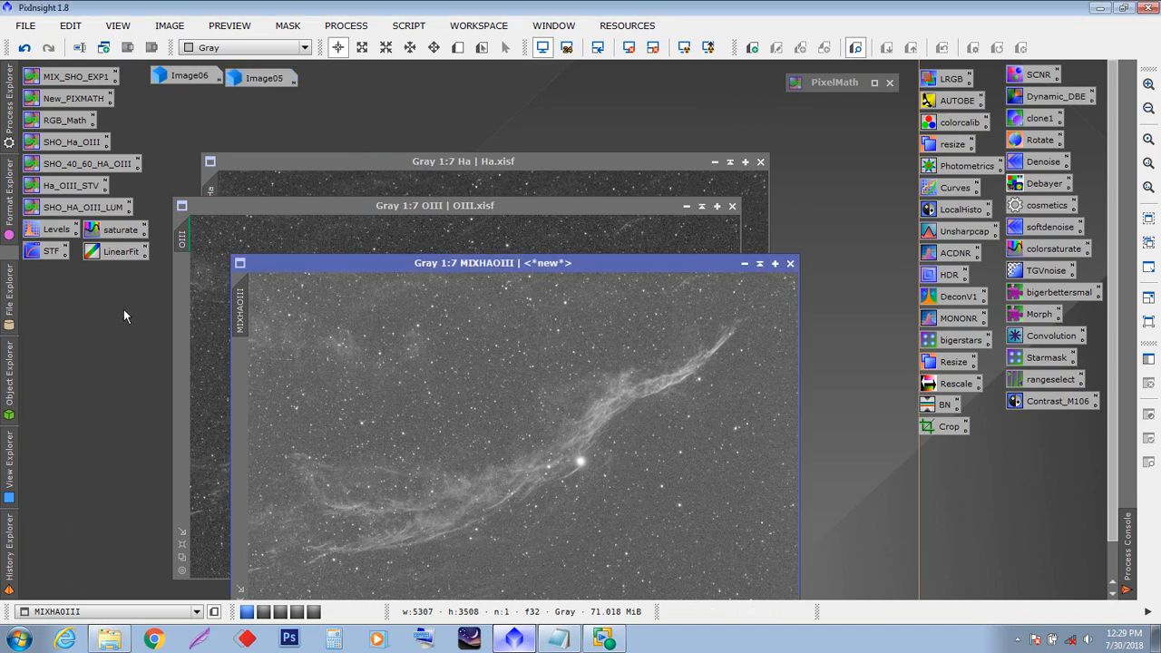
double_click(59, 121)
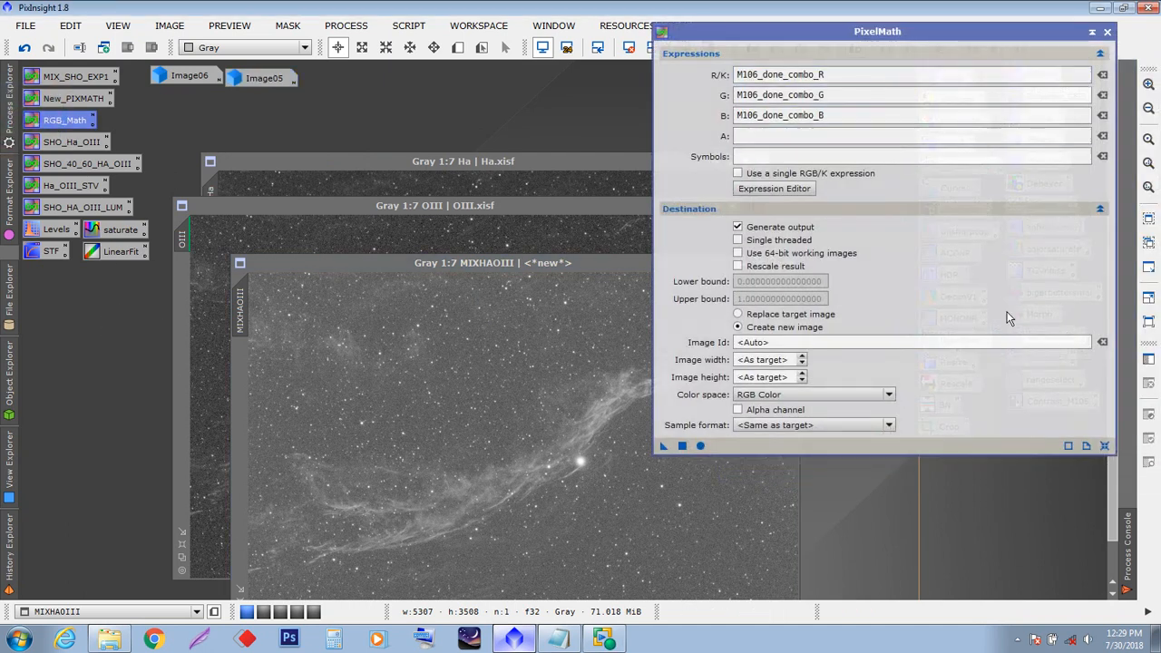
left_click(1106, 34)
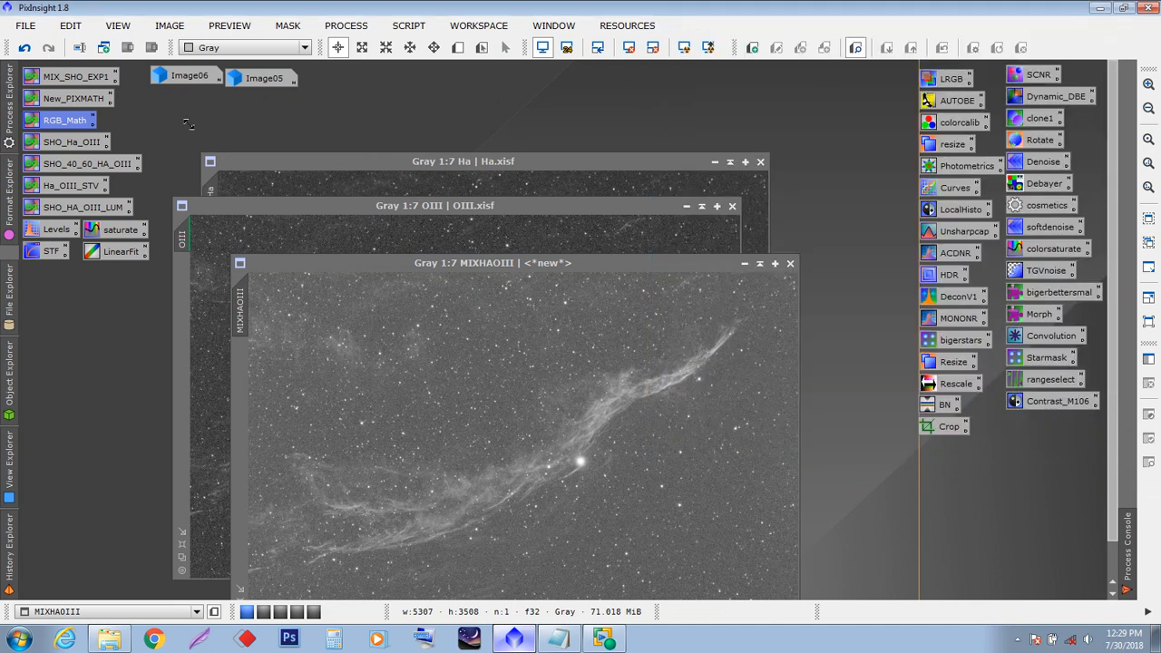
double_click(86, 101)
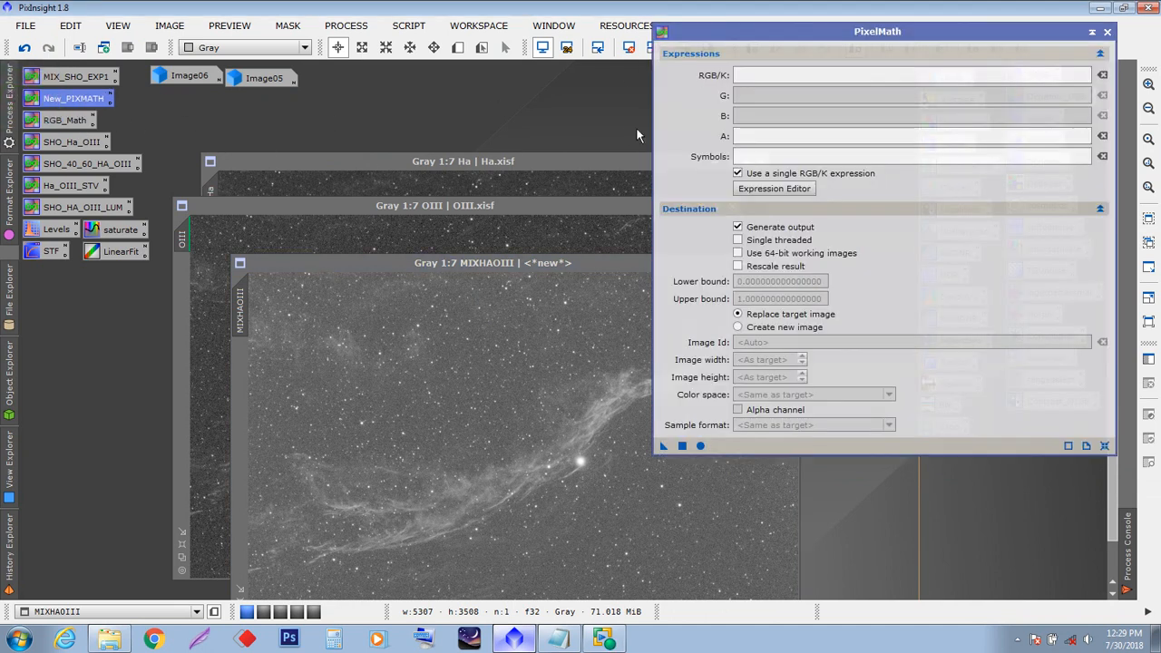
left_click(1106, 33)
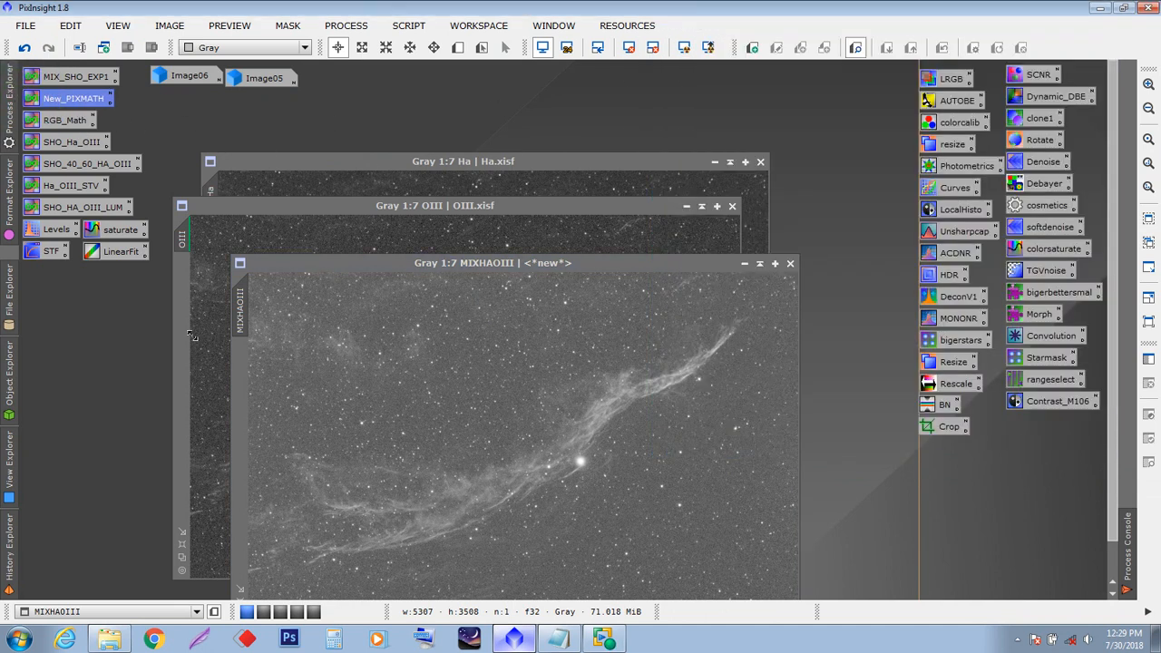
left_click(37, 357)
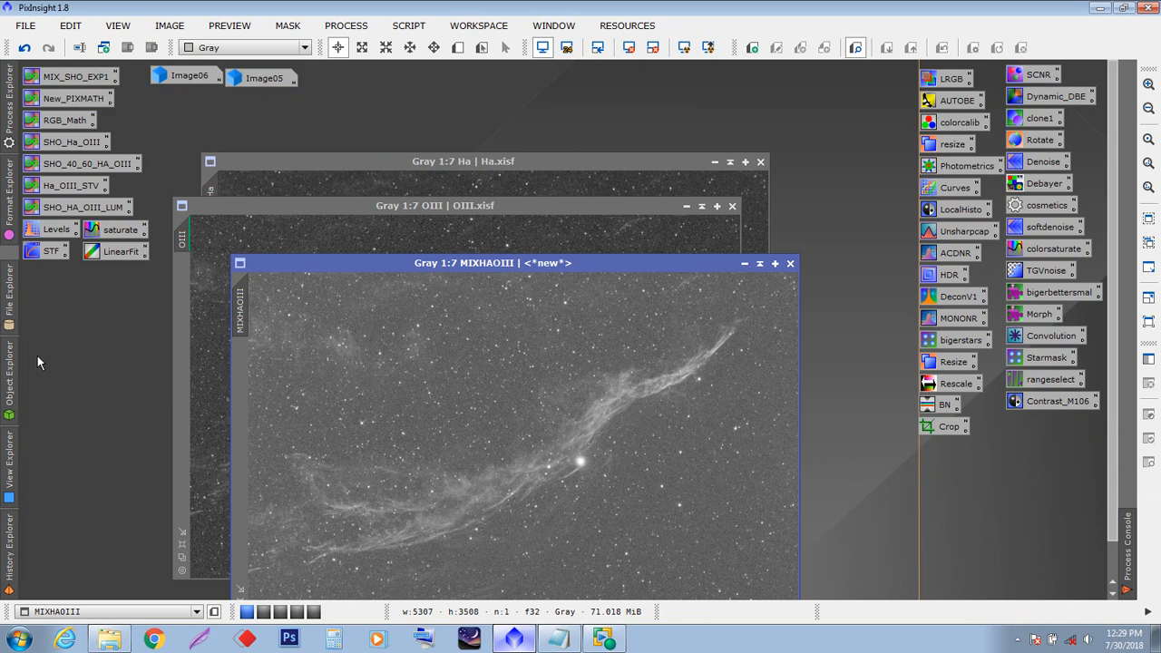
- Open the saved SHO_HA_OIII_LUM PixelMath instance and set its A expression to MIXHAOIII
double_click(89, 211)
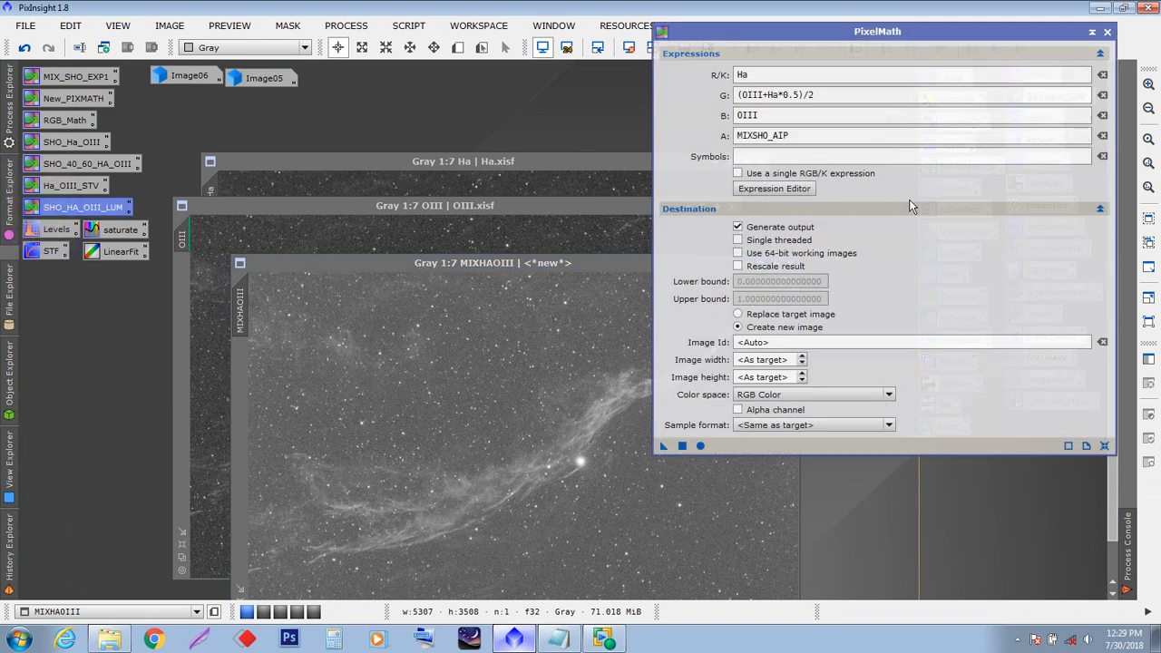
left_click_drag(824, 32, 835, 52)
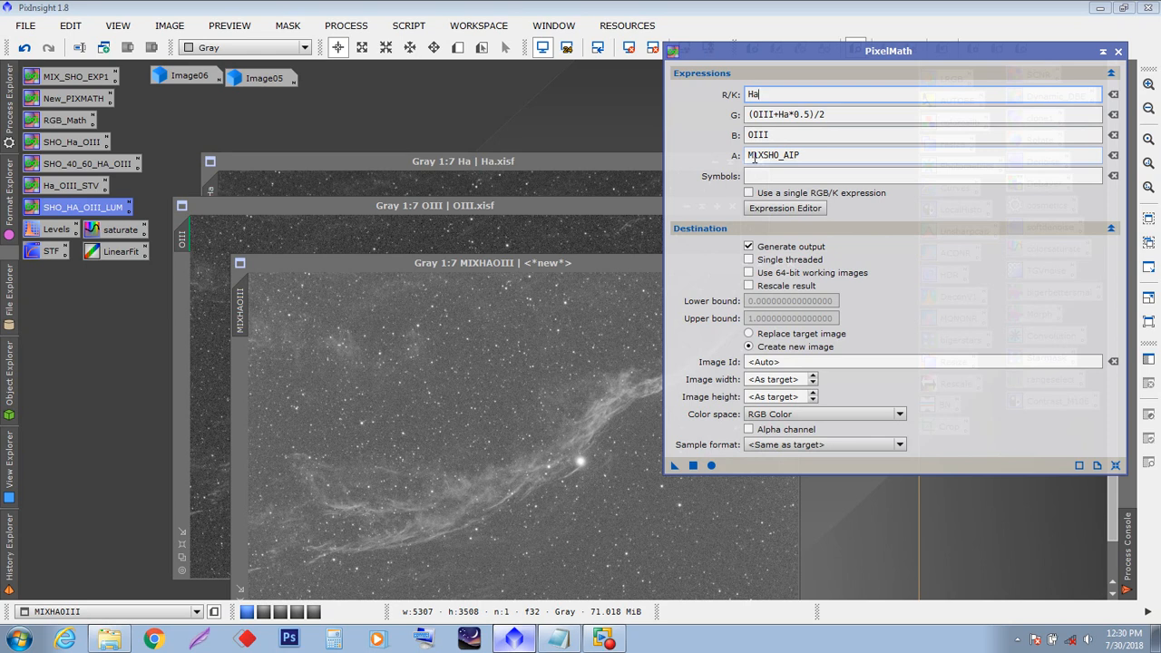
left_click(803, 155)
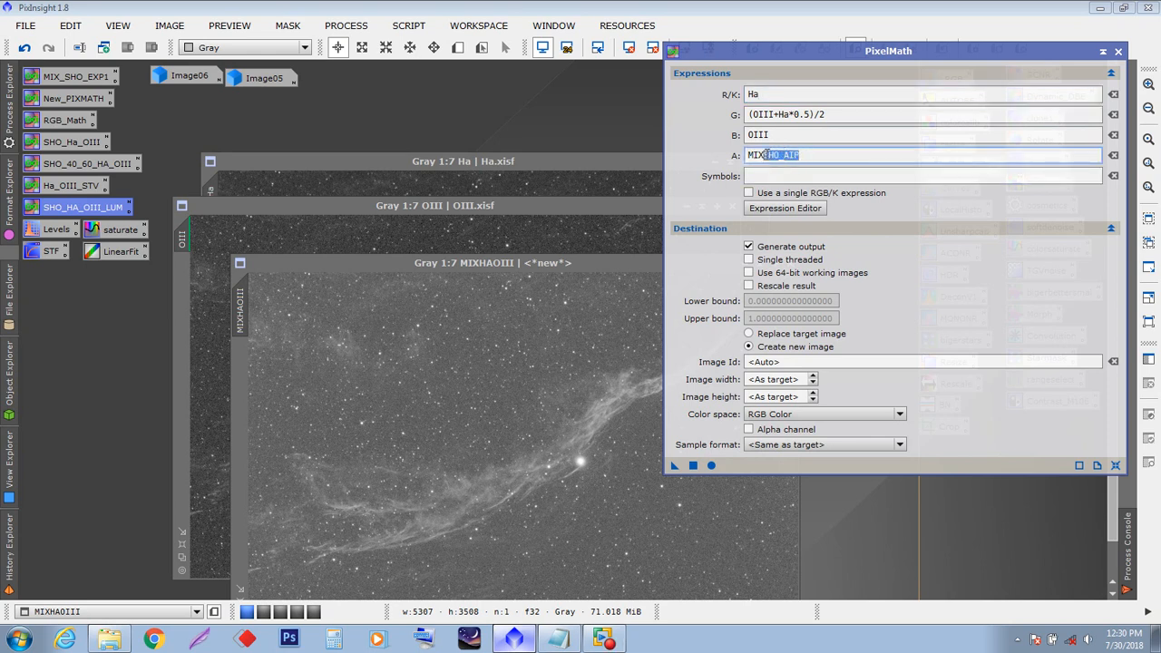
type("H")
left_click(802, 177)
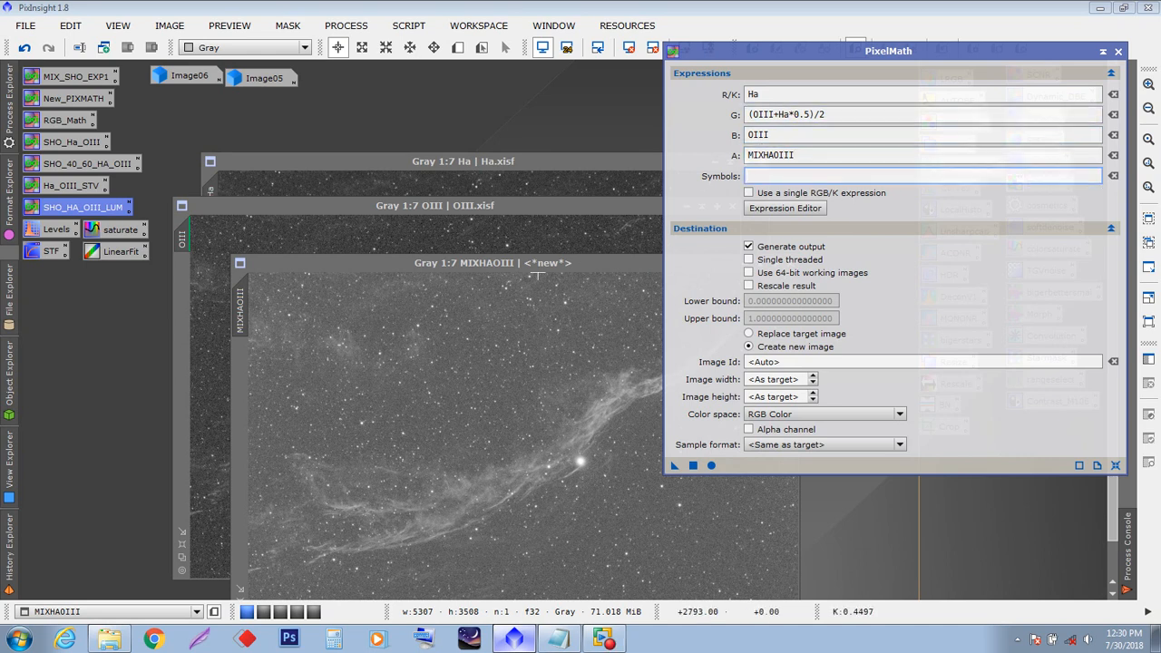
- Run PixelMath with Ha, (OIII+Ha*0.5)/2, OIII and MIXHAOIII to create a new RGB image, and close the process
left_click_drag(782, 55, 757, 29)
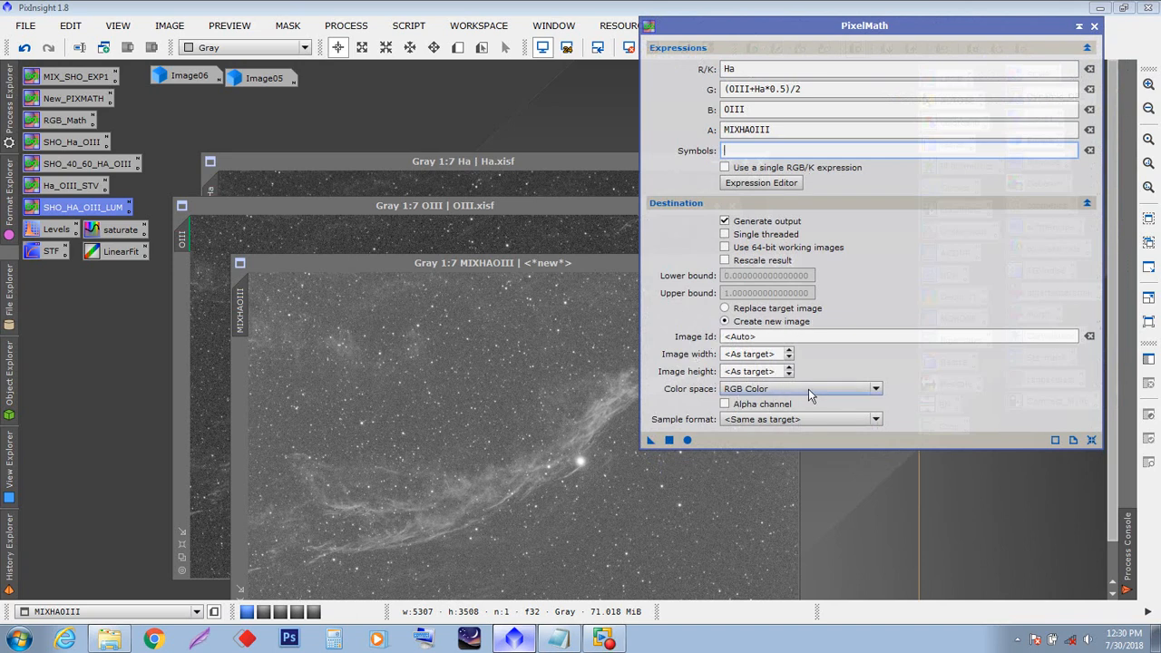
left_click(670, 440)
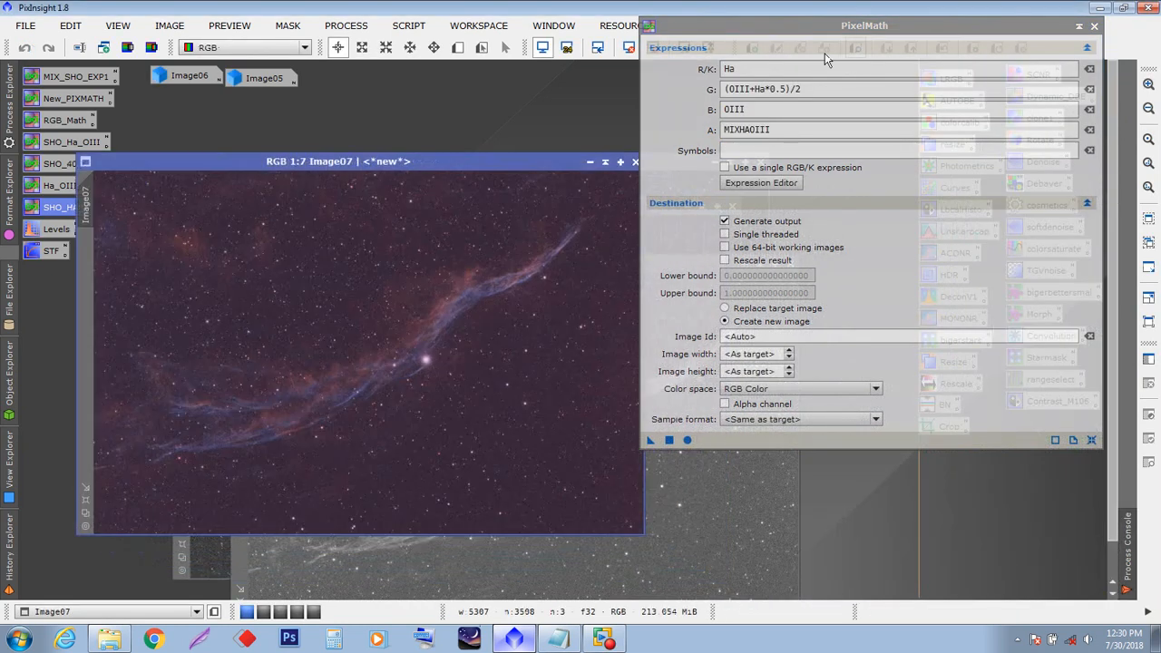
left_click_drag(983, 27, 1057, 64)
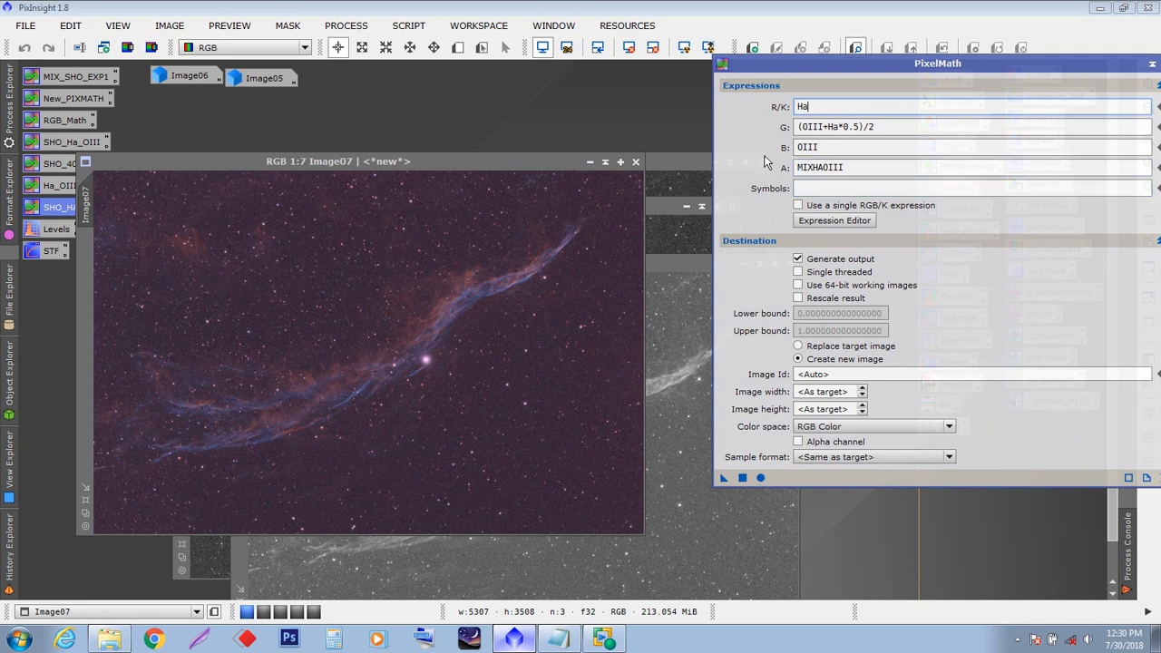
left_click_drag(820, 63, 783, 83)
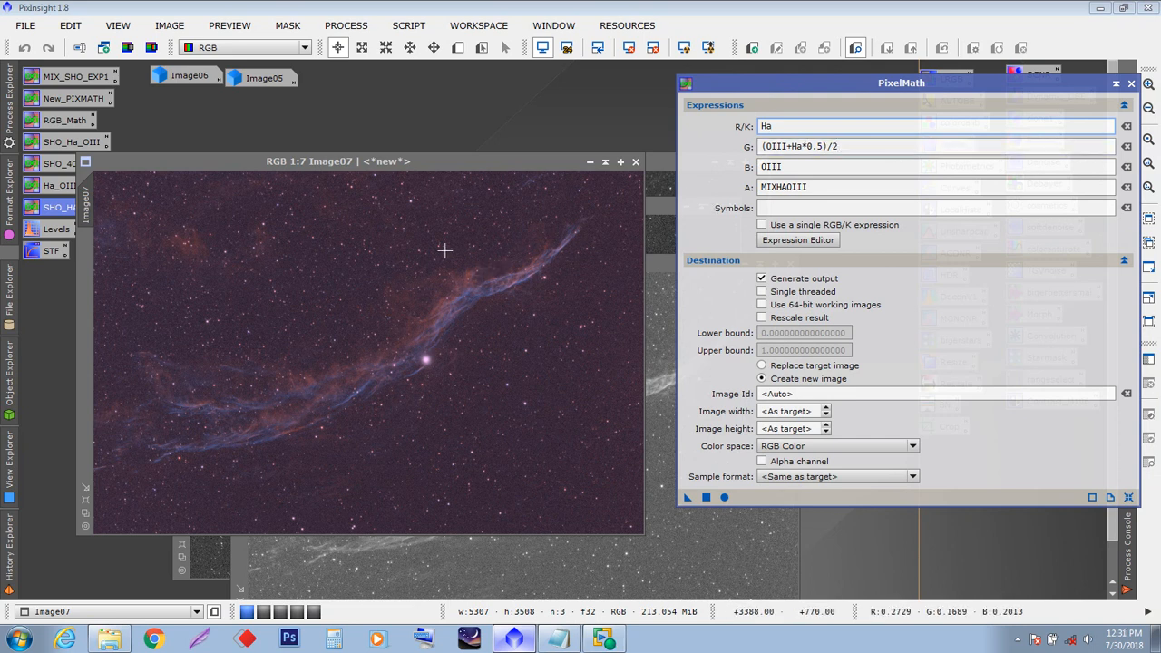
left_click_drag(437, 162, 458, 128)
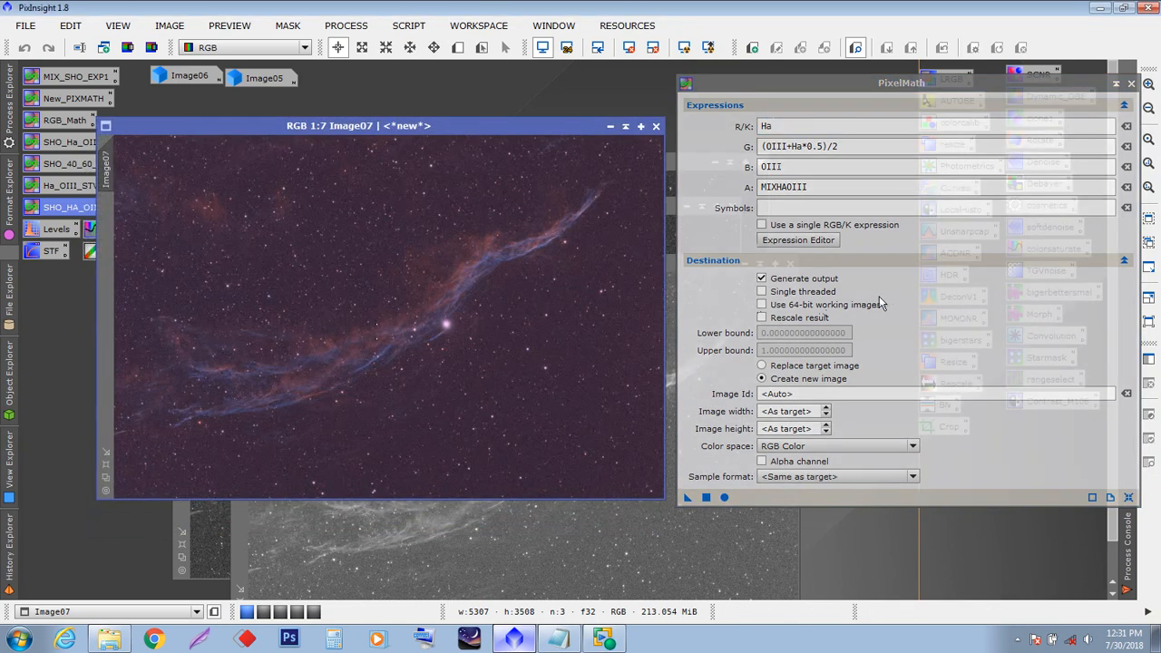
left_click(1131, 83)
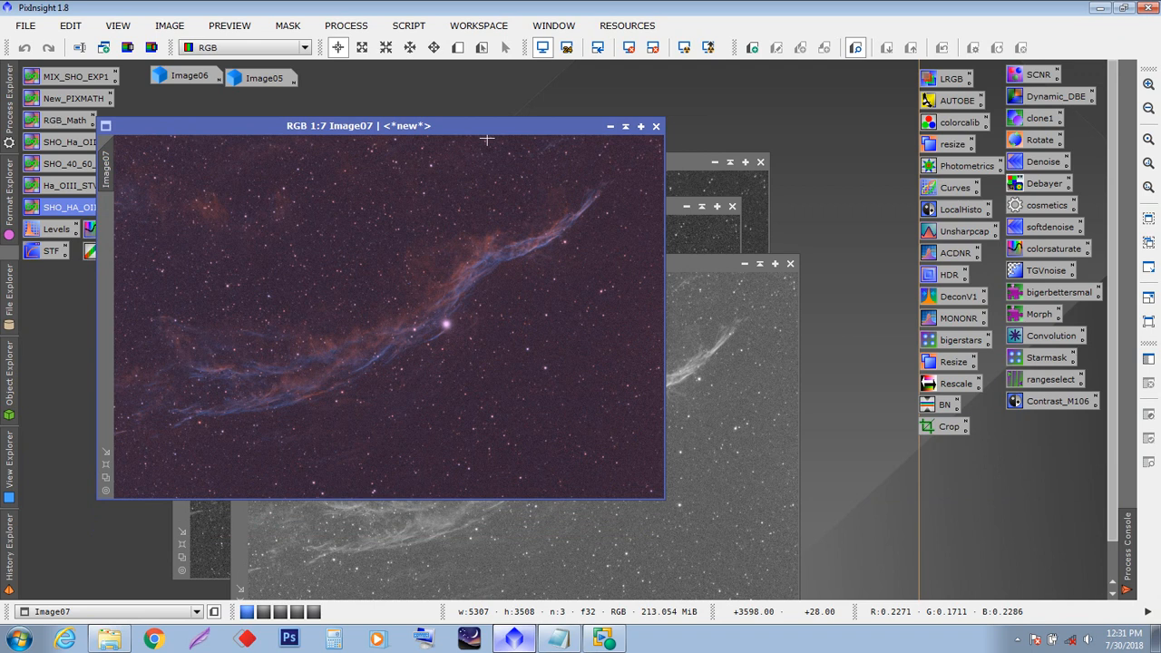
left_click_drag(487, 129, 683, 102)
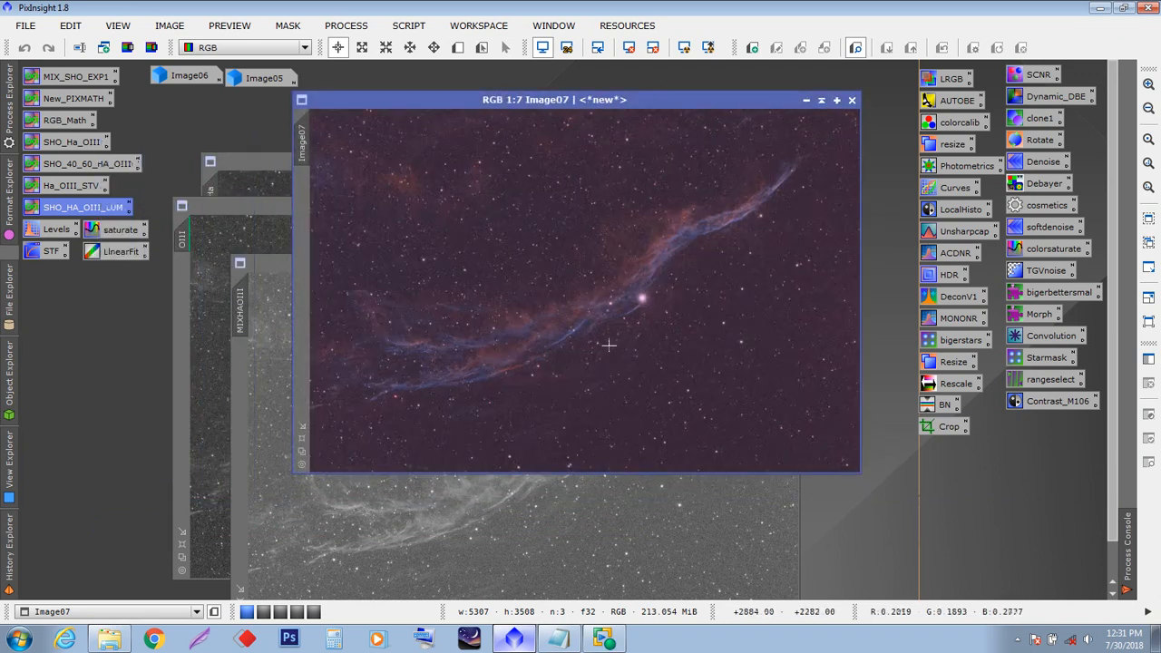
- Rotate Image07 by 180 degrees
left_click(169, 25)
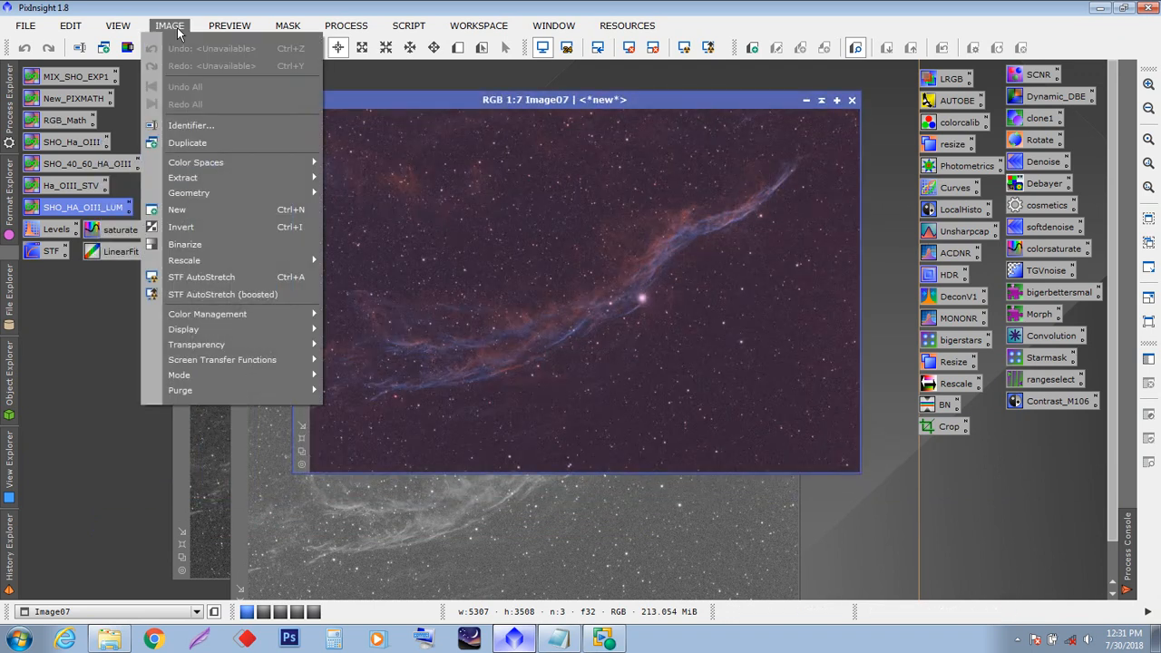
mouse_move(217, 191)
left_click(370, 201)
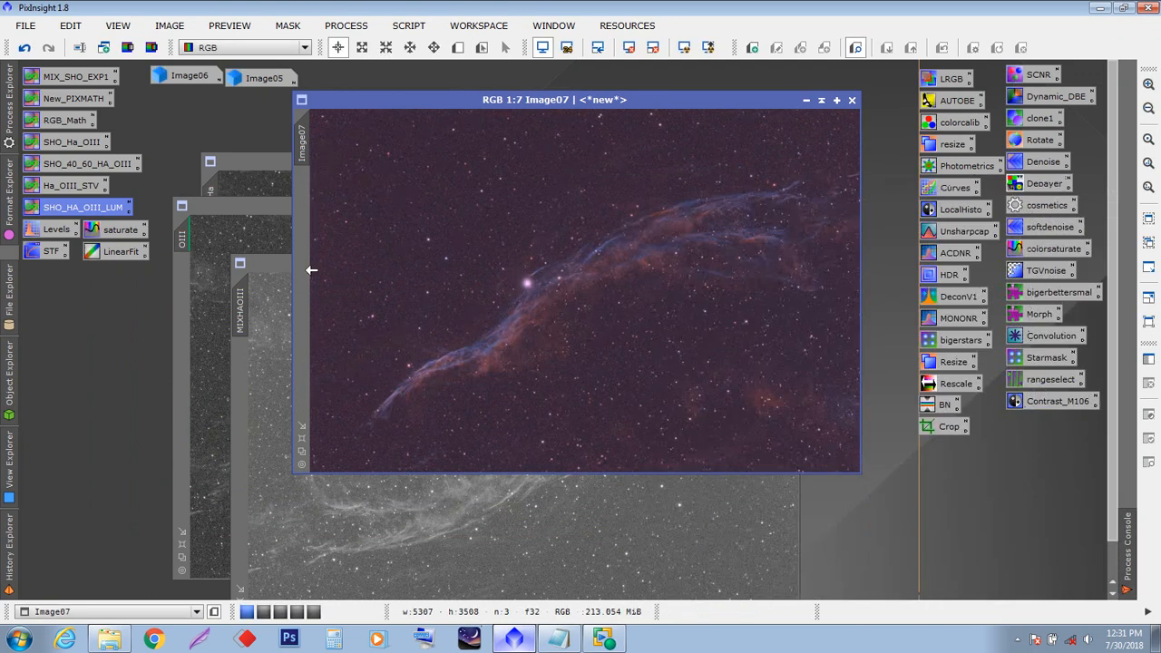
- Reduce the MIXHAOIII, OIII and Ha images to icons so that only Image07 stays open
left_click(287, 267)
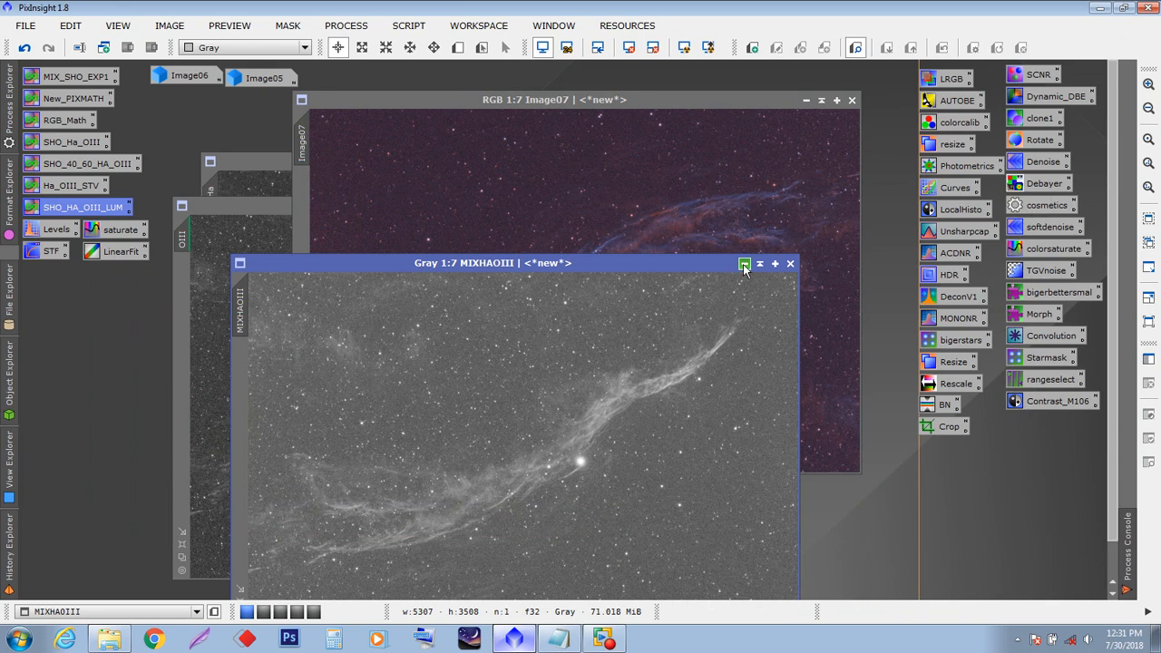
left_click(744, 265)
left_click(311, 248)
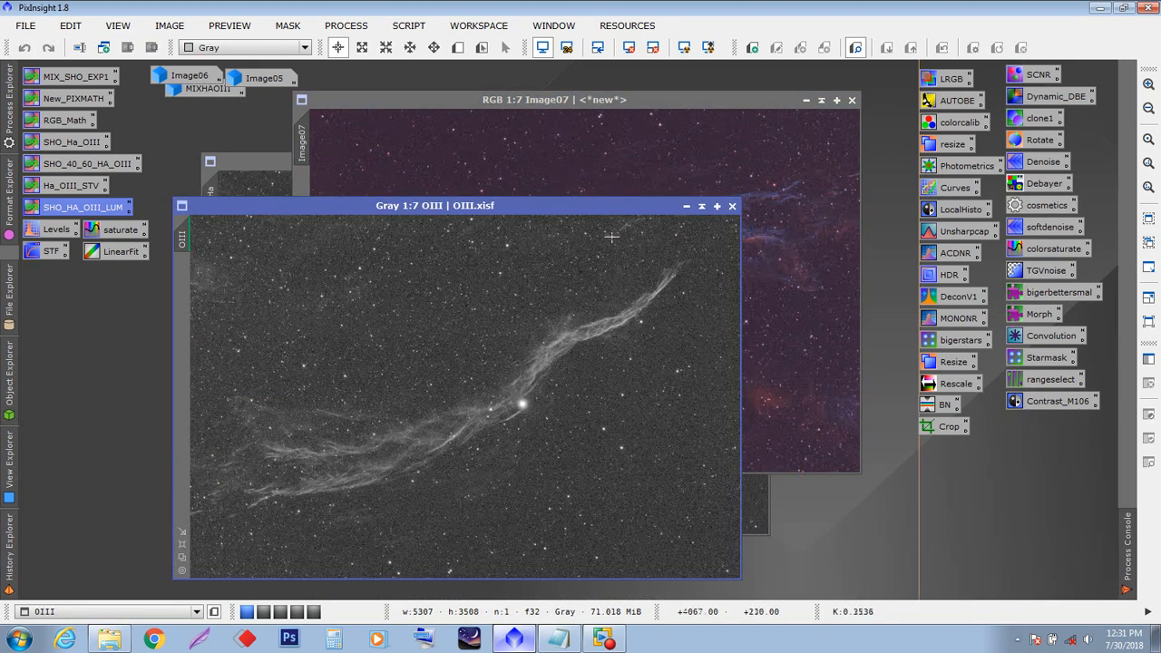
left_click(686, 207)
left_click(282, 239)
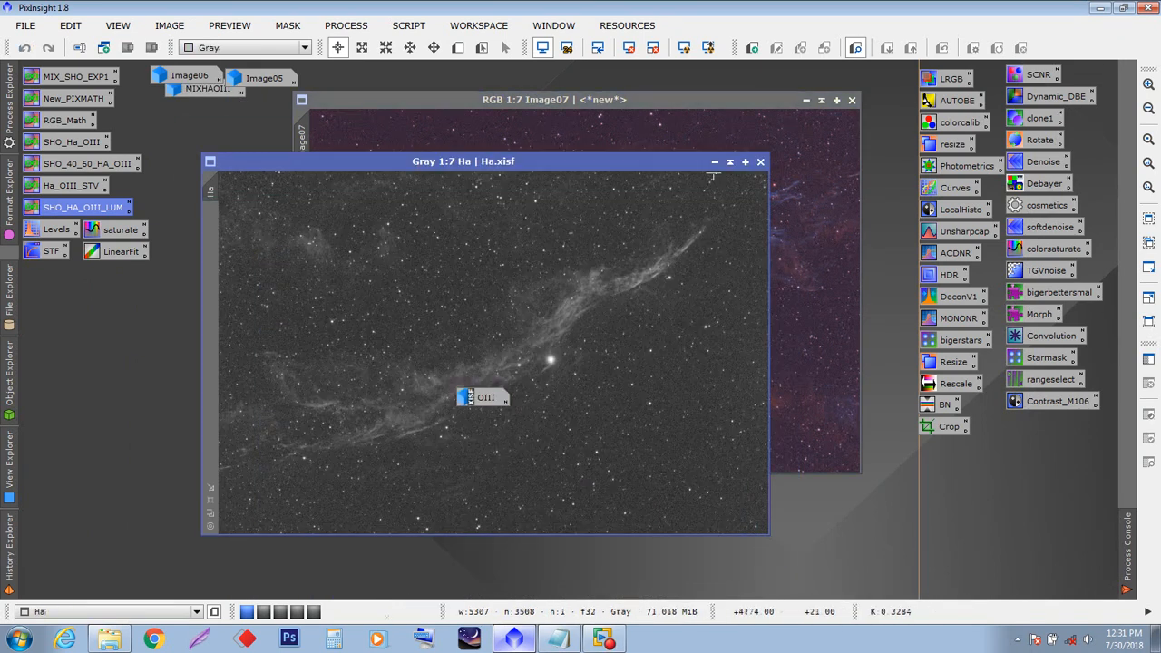
left_click(715, 162)
- Line up the MIXHAOIII, OIII, Ha, Image05 and Image06 icons in a row and place Image07 below them
left_click_drag(483, 397, 345, 87)
left_click_drag(508, 353, 360, 200)
left_click_drag(259, 80, 514, 79)
left_click_drag(189, 78, 609, 79)
left_click_drag(201, 88, 254, 80)
left_click_drag(515, 198, 495, 132)
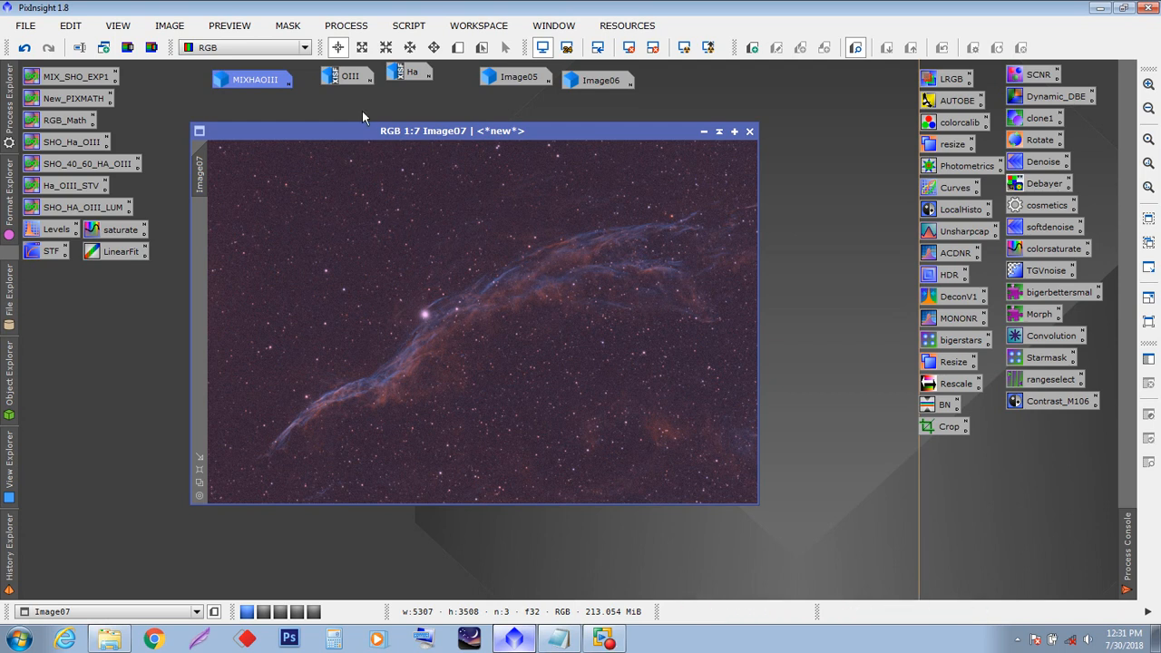
- Review the OIII and Ha source images one after the other, reducing each back to an icon
double_click(350, 74)
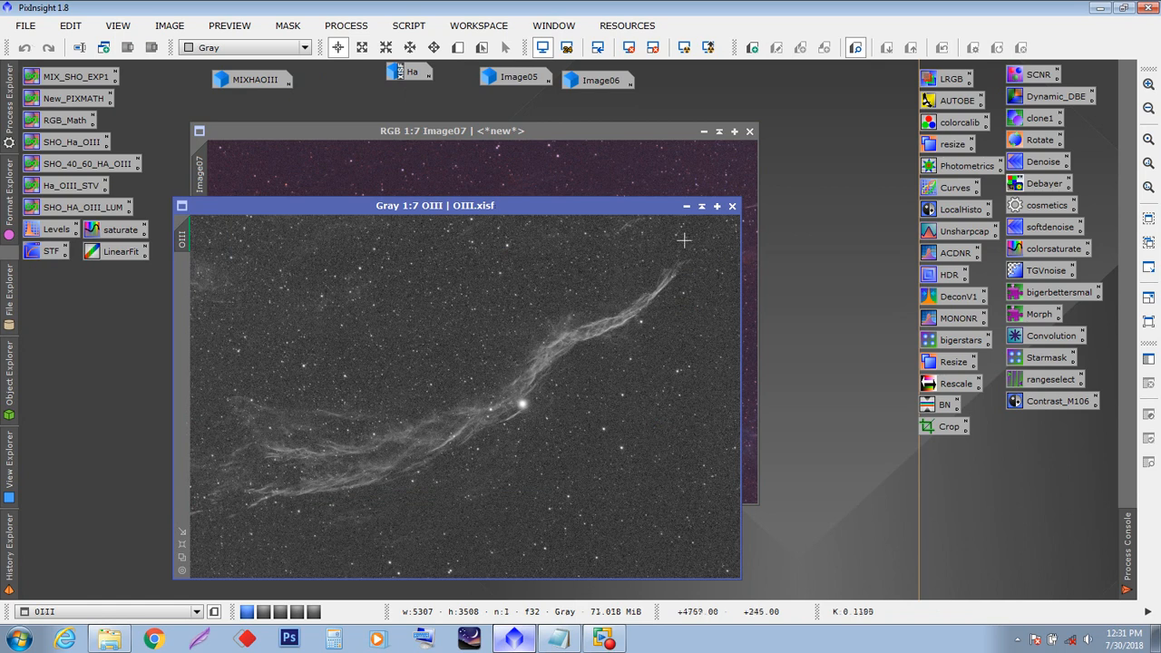
left_click(687, 206)
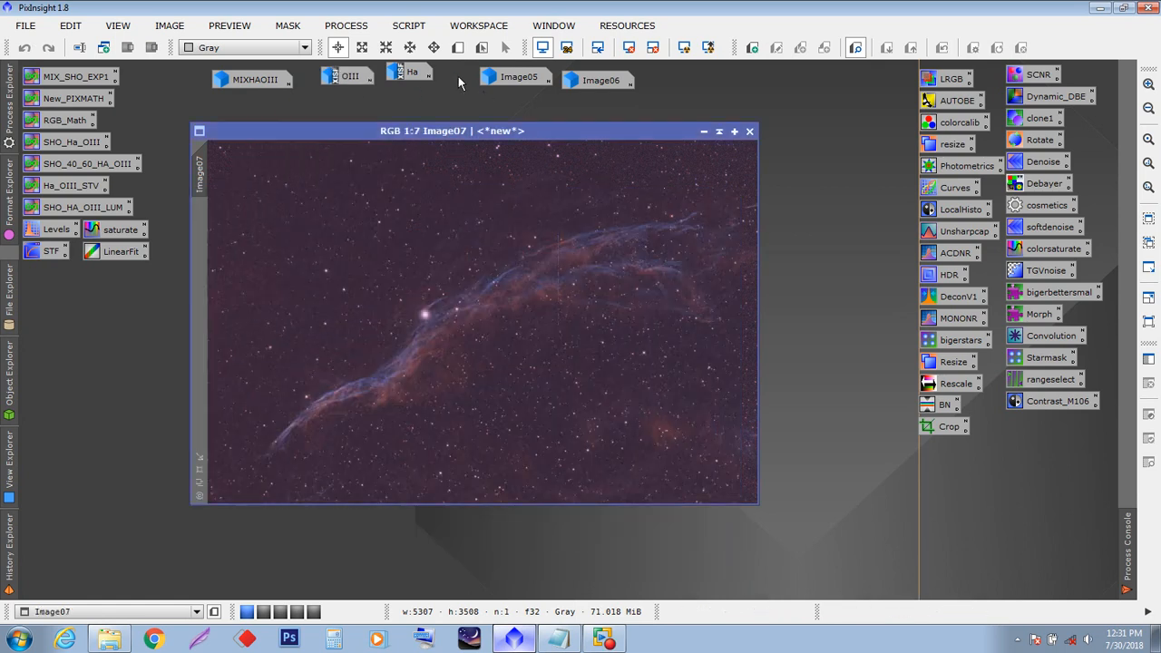
double_click(410, 75)
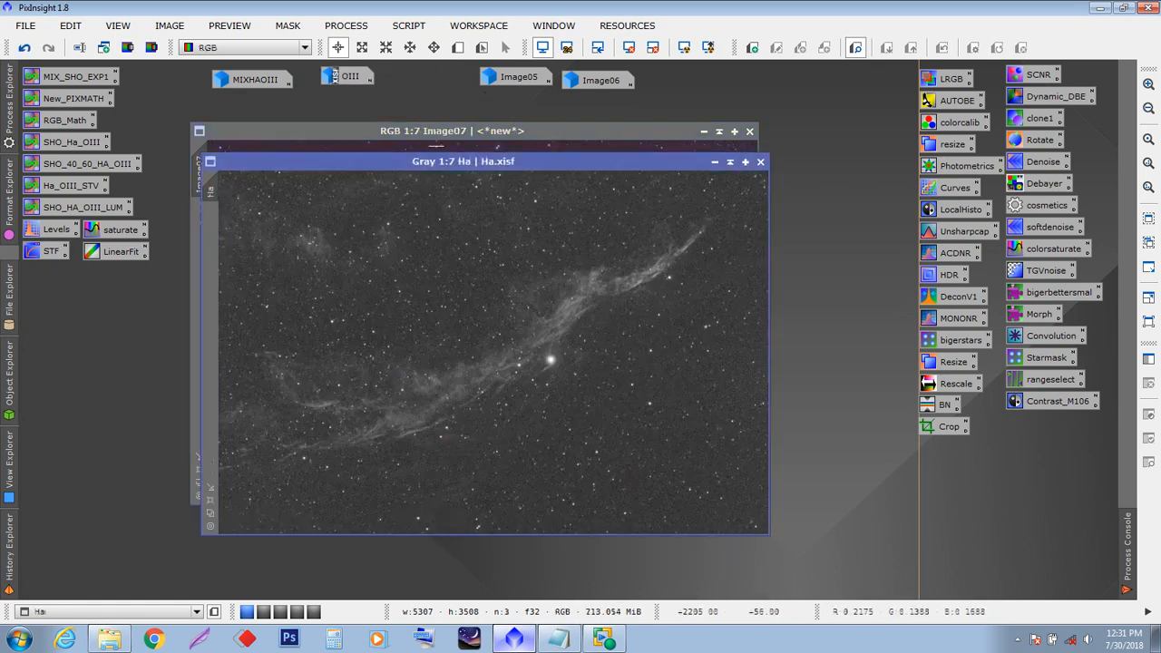
left_click(714, 163)
left_click_drag(495, 139, 499, 119)
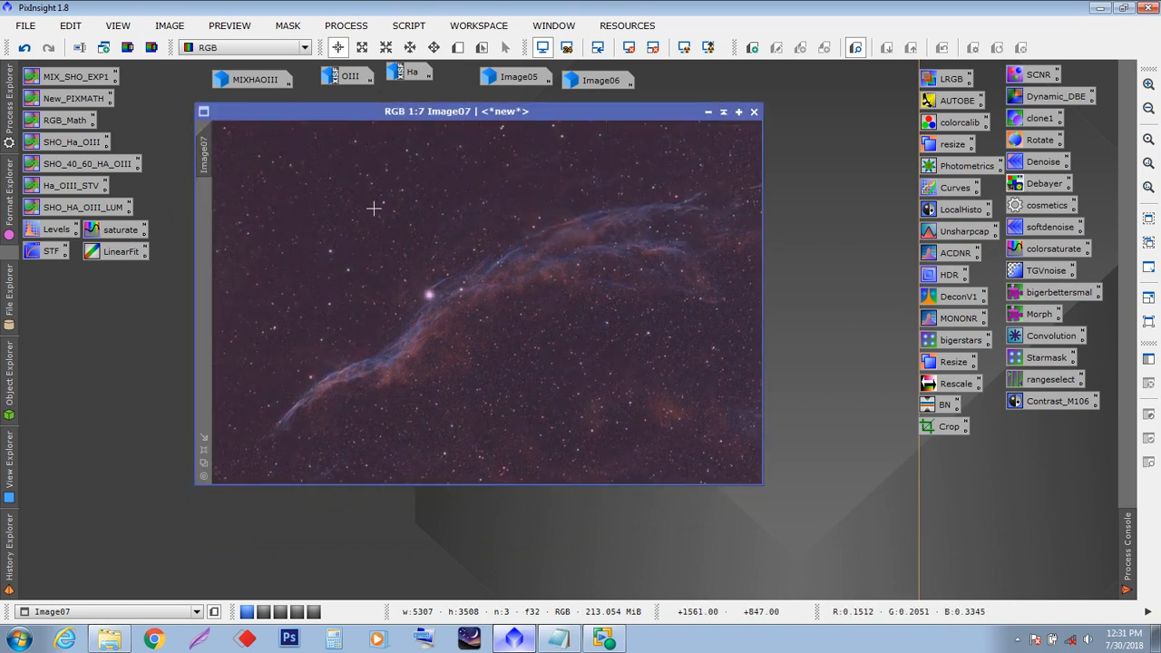
- Extract the luminance of Image07 as a separate grayscale image and move it clear of Image07's identifier tab
left_click(128, 48)
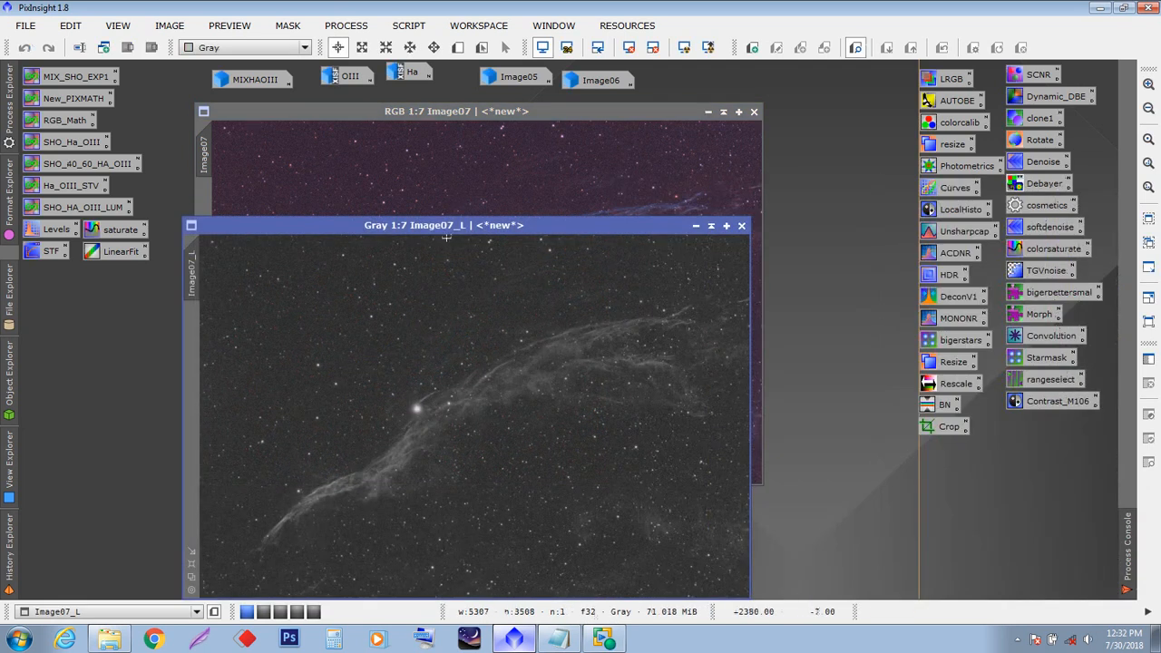
left_click_drag(479, 225, 647, 142)
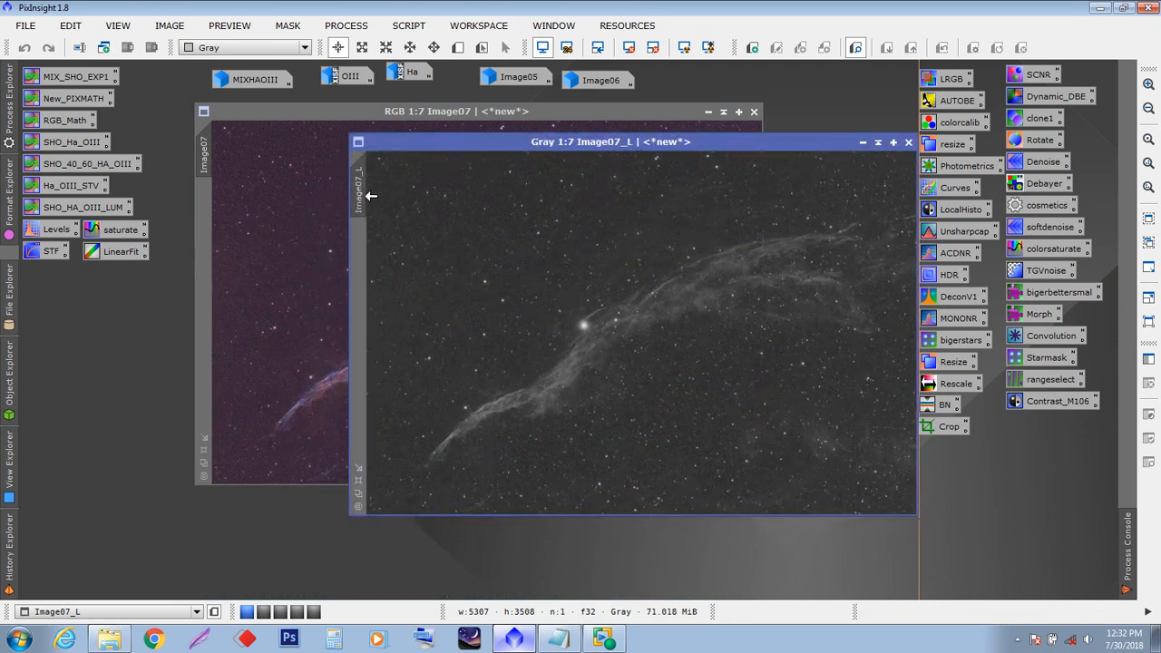
- Apply the extracted luminance image to Image07 as a mask and reduce the luminance image to an icon
left_click_drag(252, 232, 206, 247)
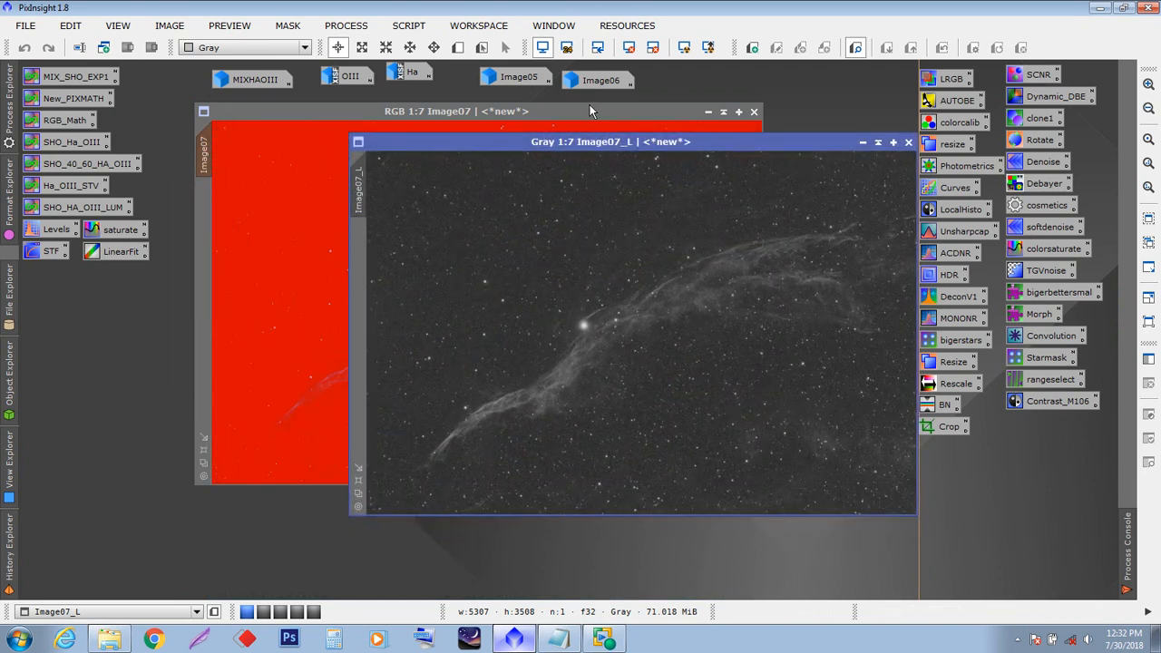
left_click_drag(606, 148, 508, 159)
left_click(765, 161)
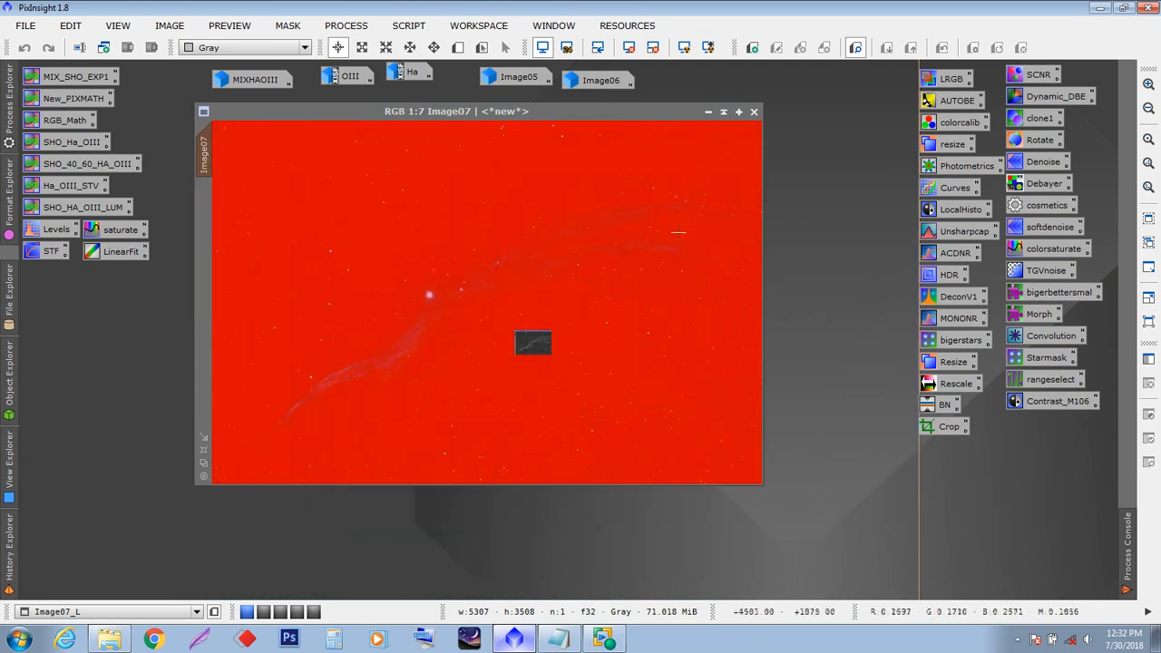
- Restore the Image07_L luminance image from its icon and remove the mask from Image07
left_click_drag(580, 352, 100, 560)
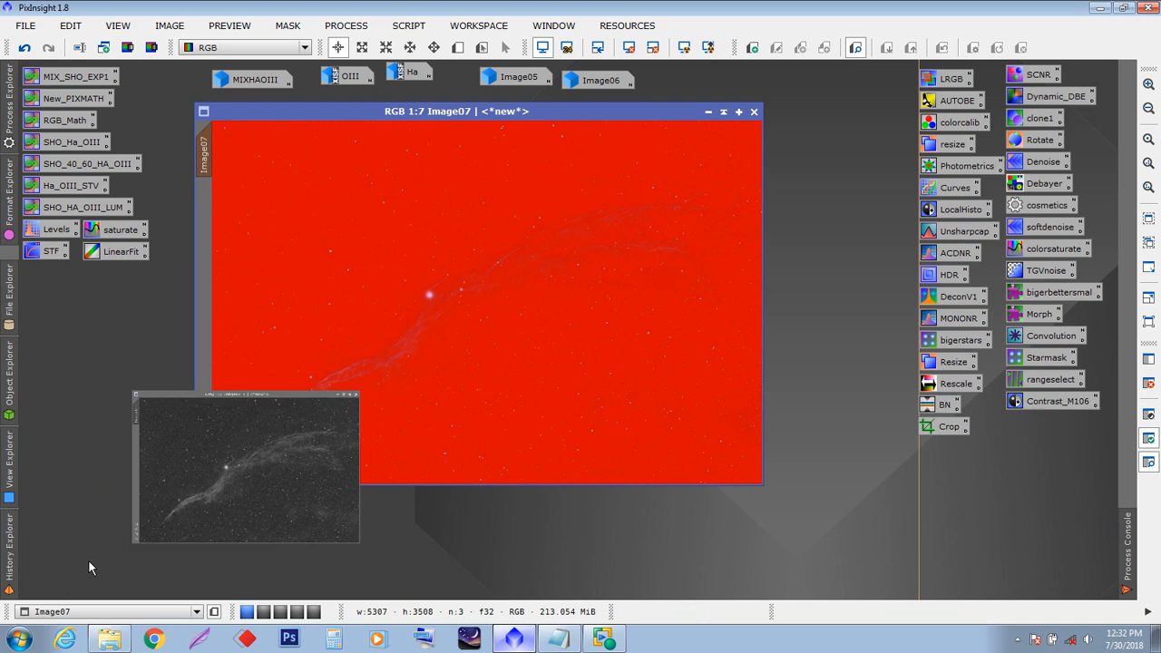
double_click(88, 560)
left_click(536, 137)
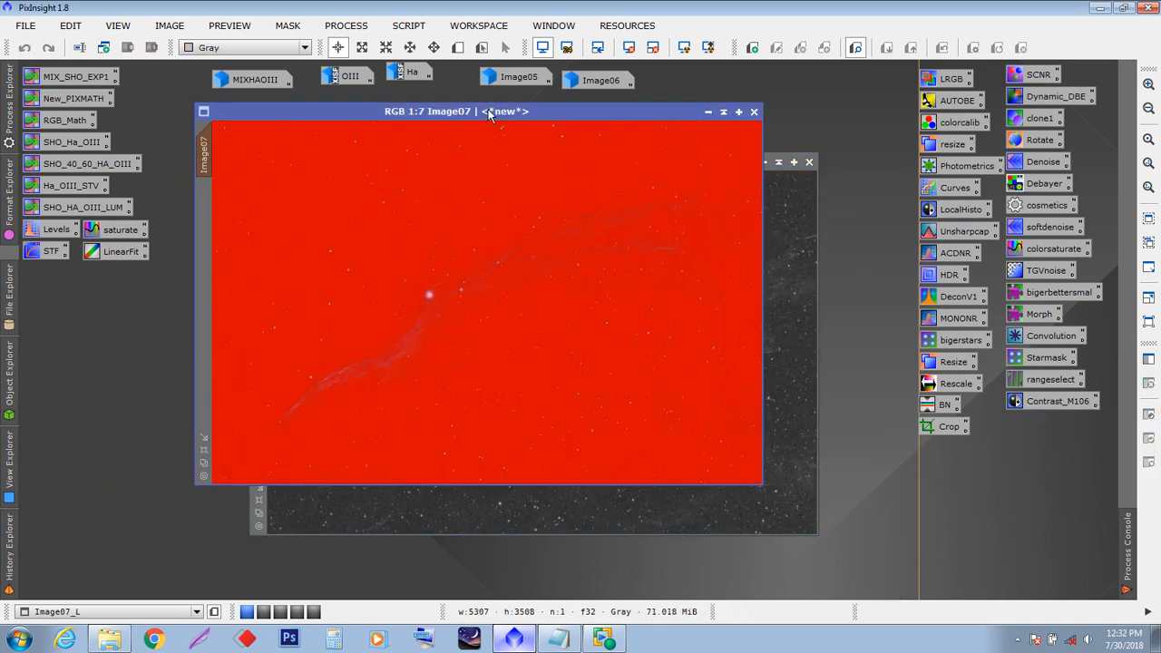
left_click(289, 26)
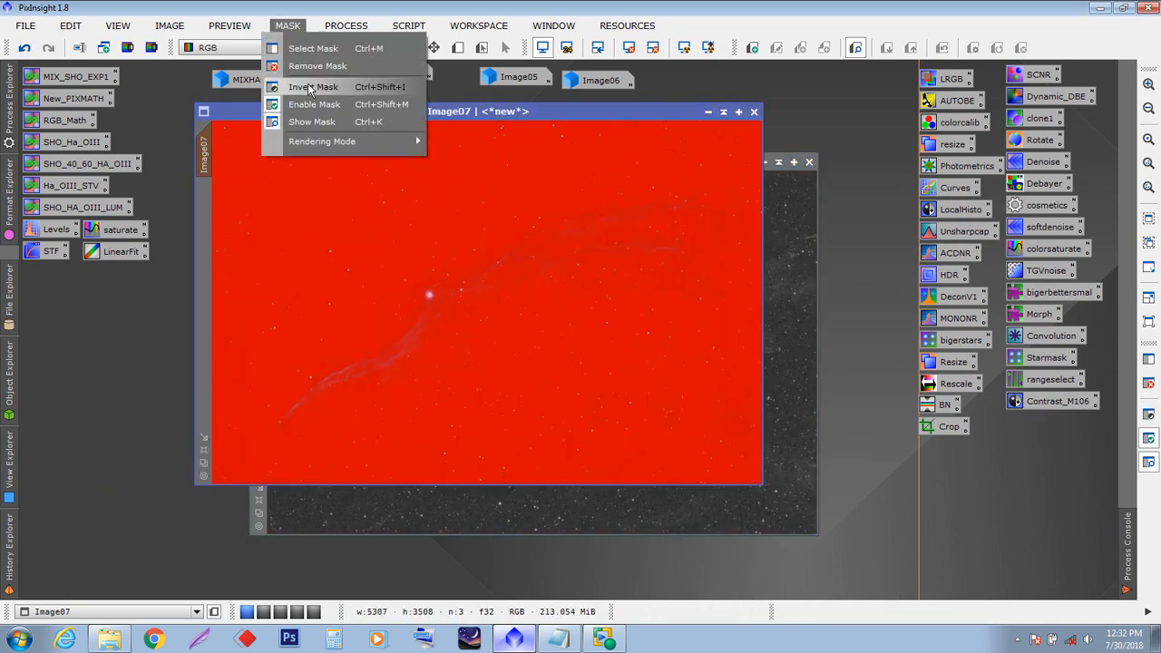
left_click(307, 69)
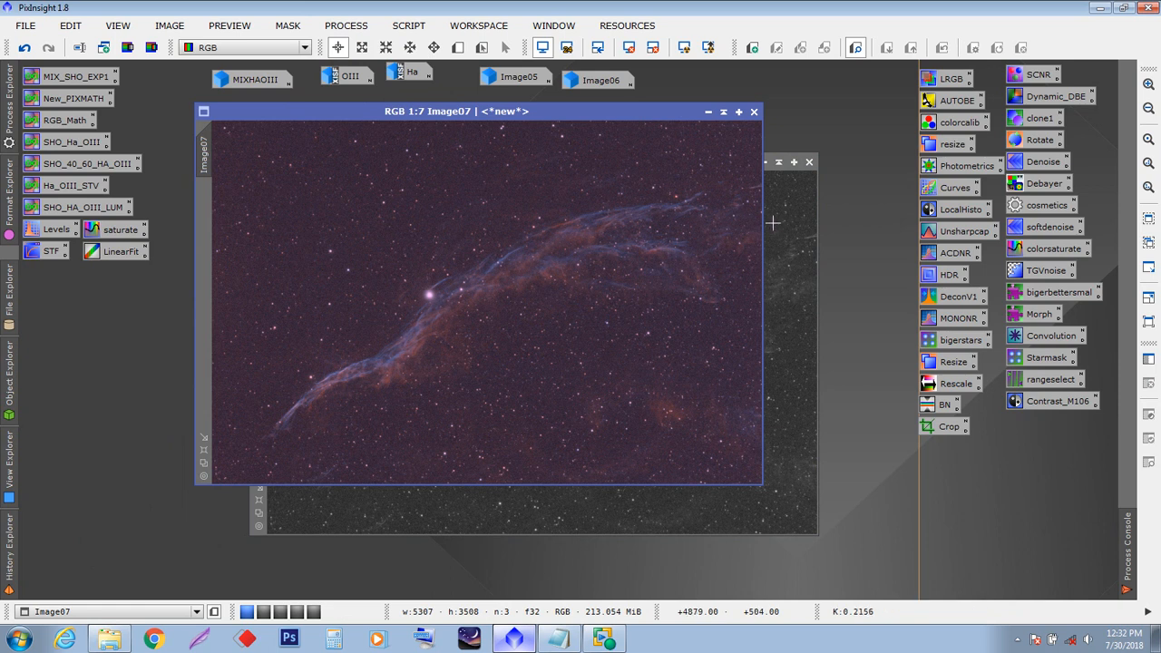
left_click(771, 223)
left_click_drag(643, 161, 623, 155)
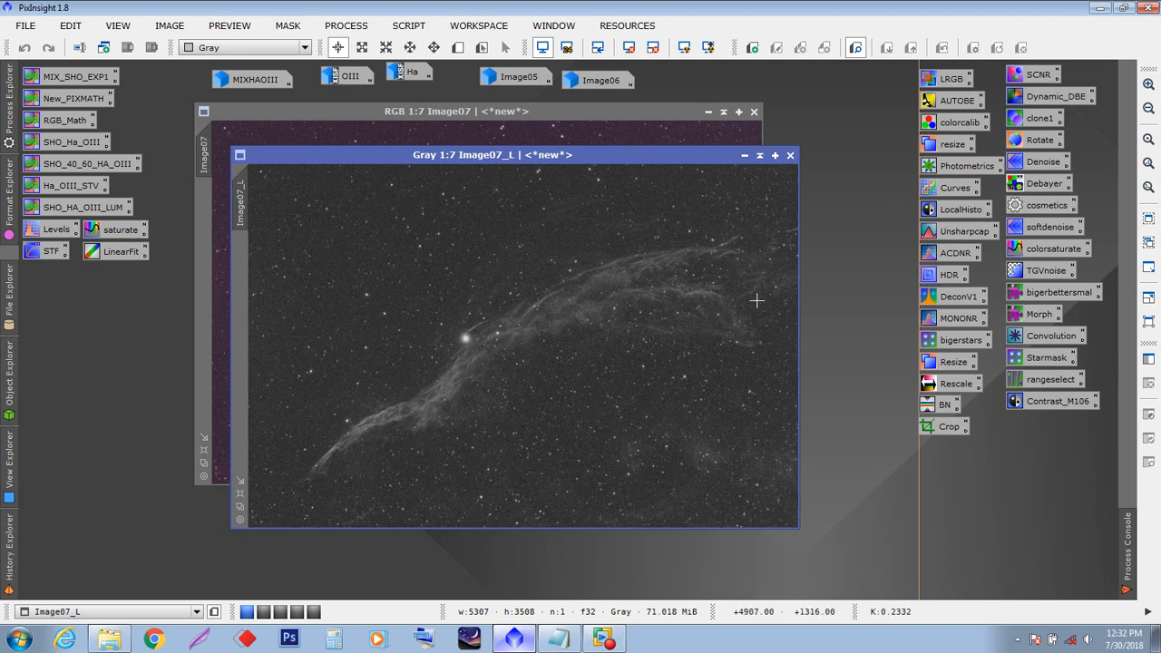
- Make the automatic screen stretch of Image07_L permanent through HistogramTransformation, and reset and close ScreenTransferFunction
double_click(38, 253)
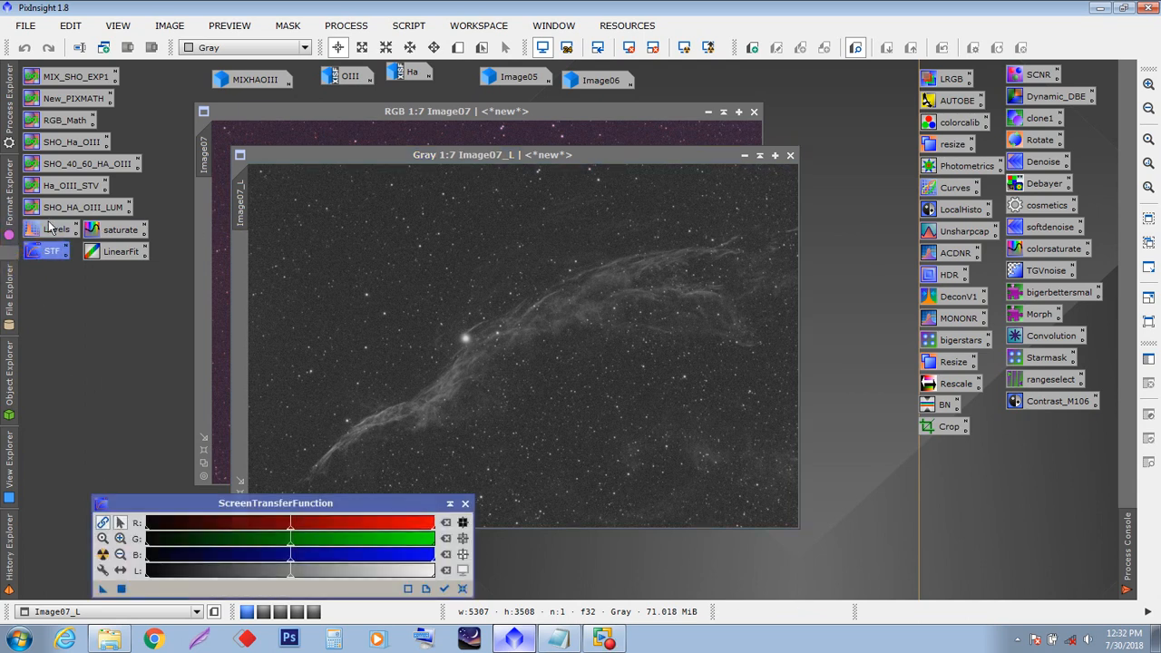
double_click(49, 231)
left_click_drag(876, 38, 939, 40)
left_click_drag(444, 155, 428, 121)
left_click_drag(297, 510, 289, 447)
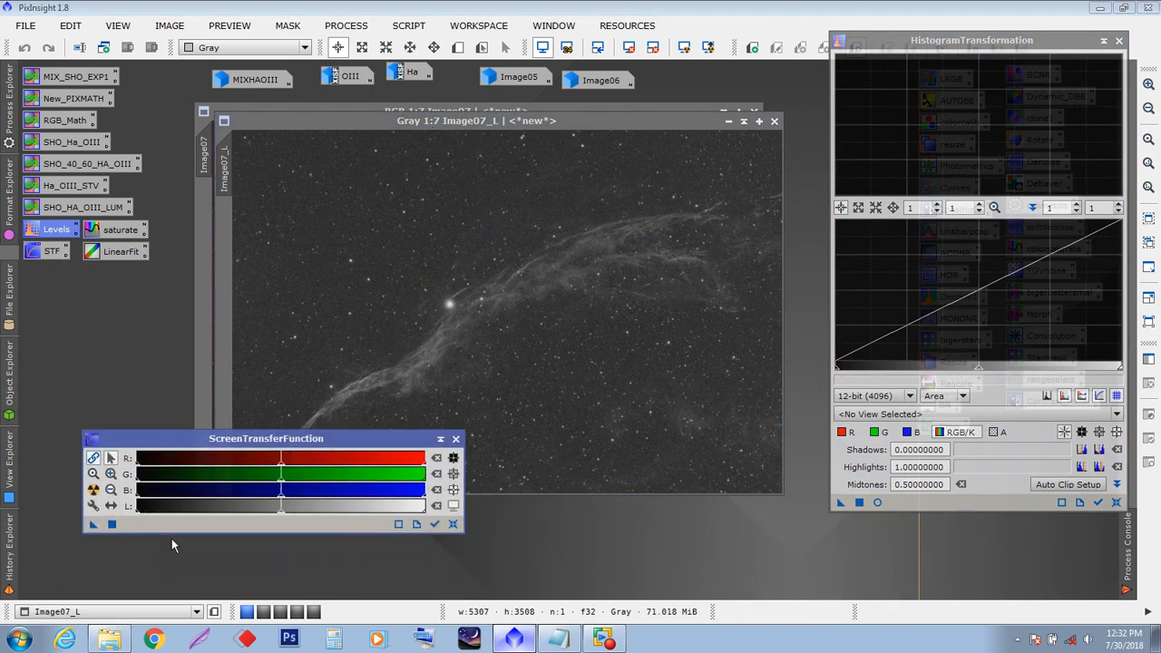
left_click(94, 489)
left_click_drag(94, 528, 726, 451)
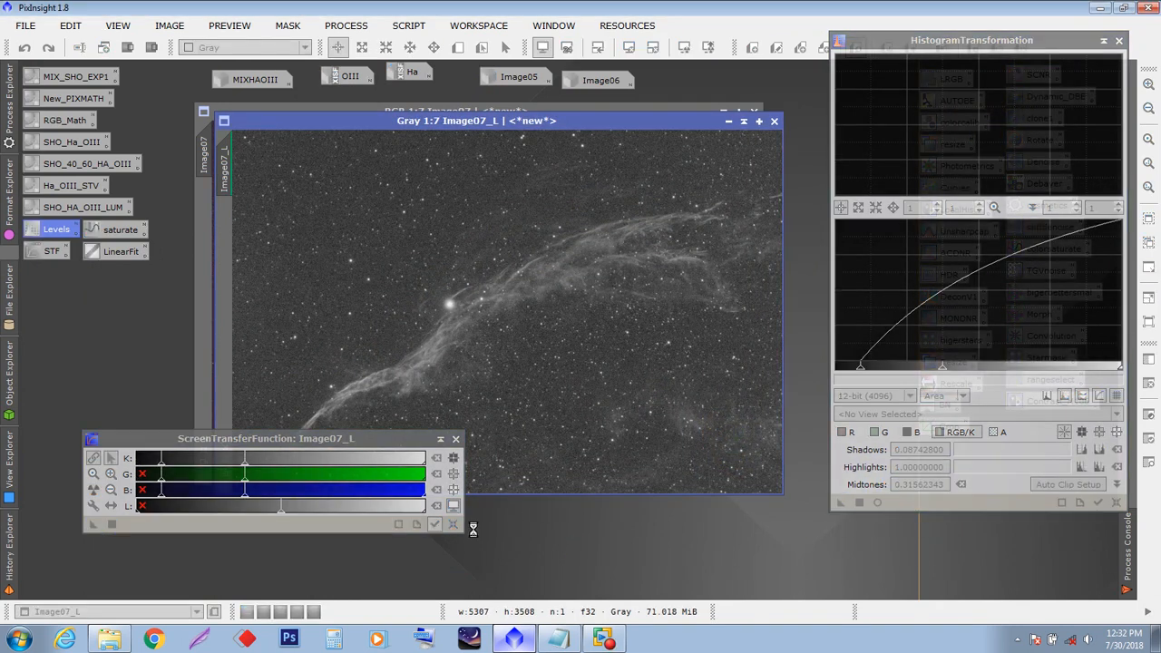
left_click(455, 526)
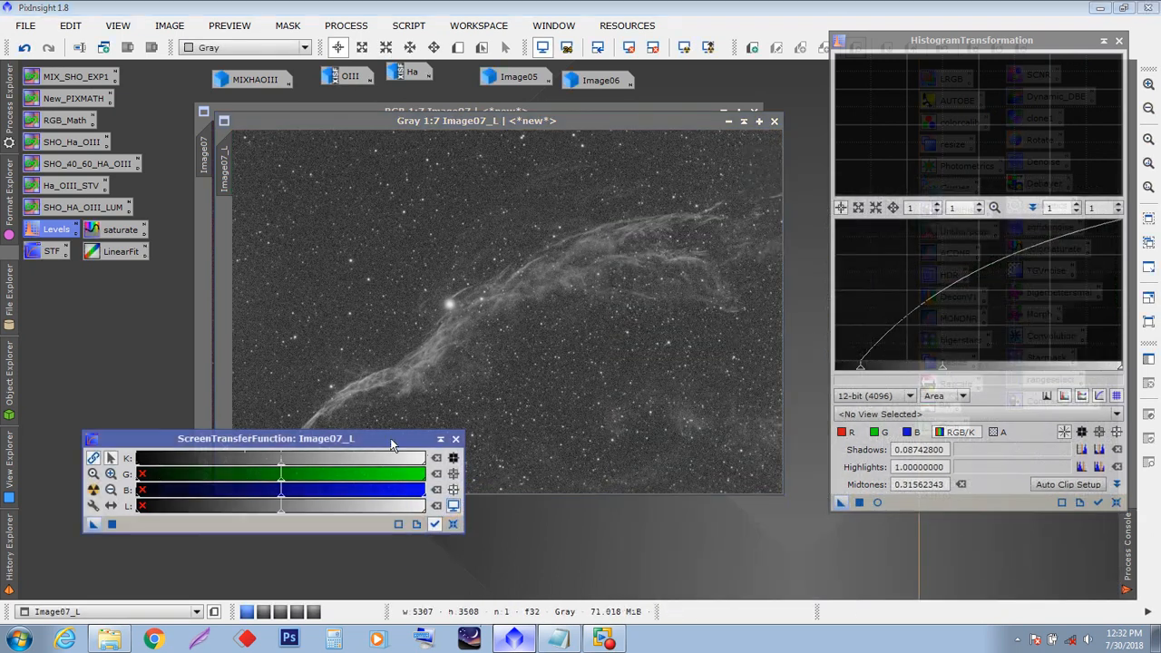
left_click_drag(387, 437, 369, 530)
left_click(436, 536)
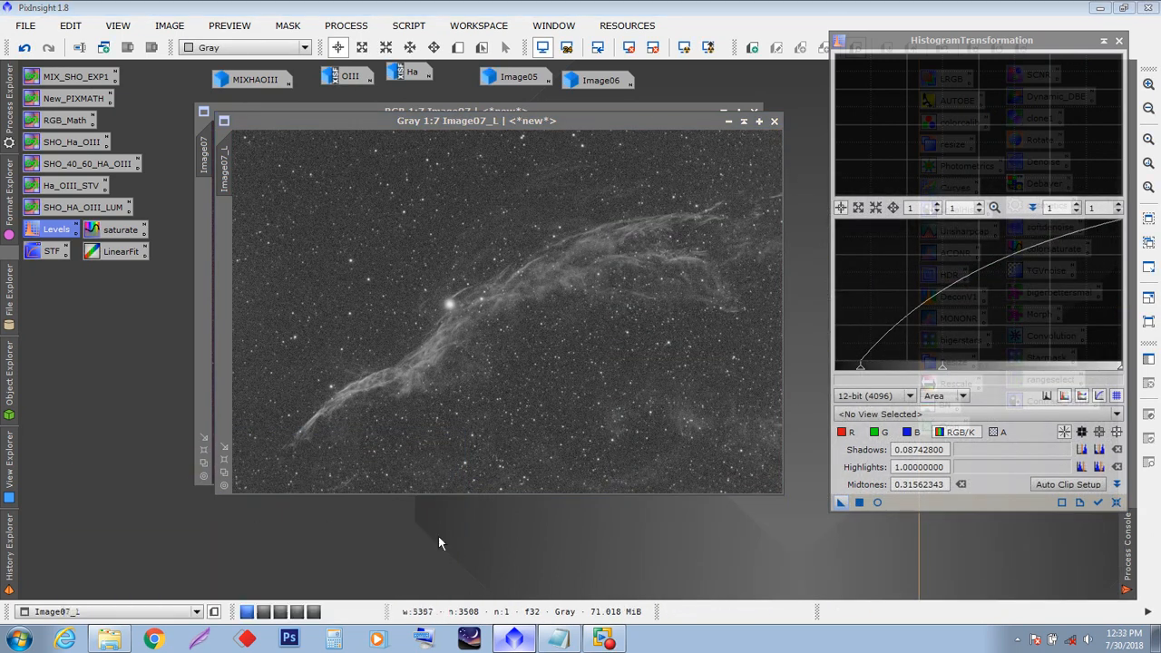
- Apply the stretched Image07_L to Image07 as a mask and reduce the luminance image to an icon
left_click(327, 124)
left_click_drag(327, 124, 472, 283)
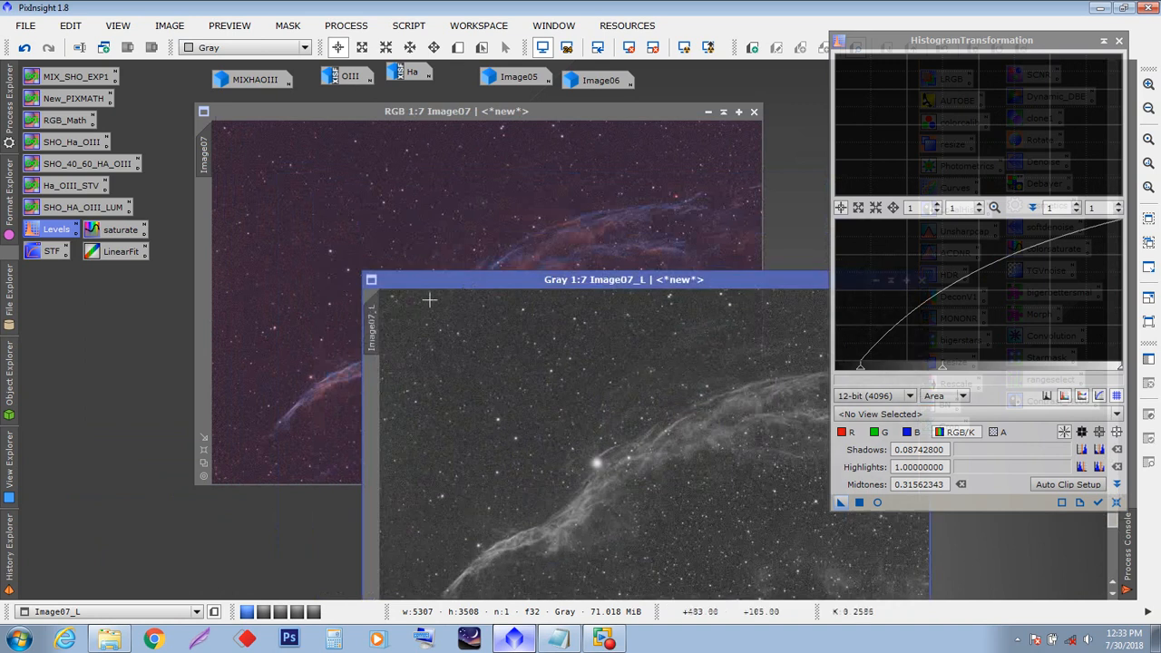
left_click_drag(226, 247, 205, 265)
left_click_drag(419, 280, 165, 223)
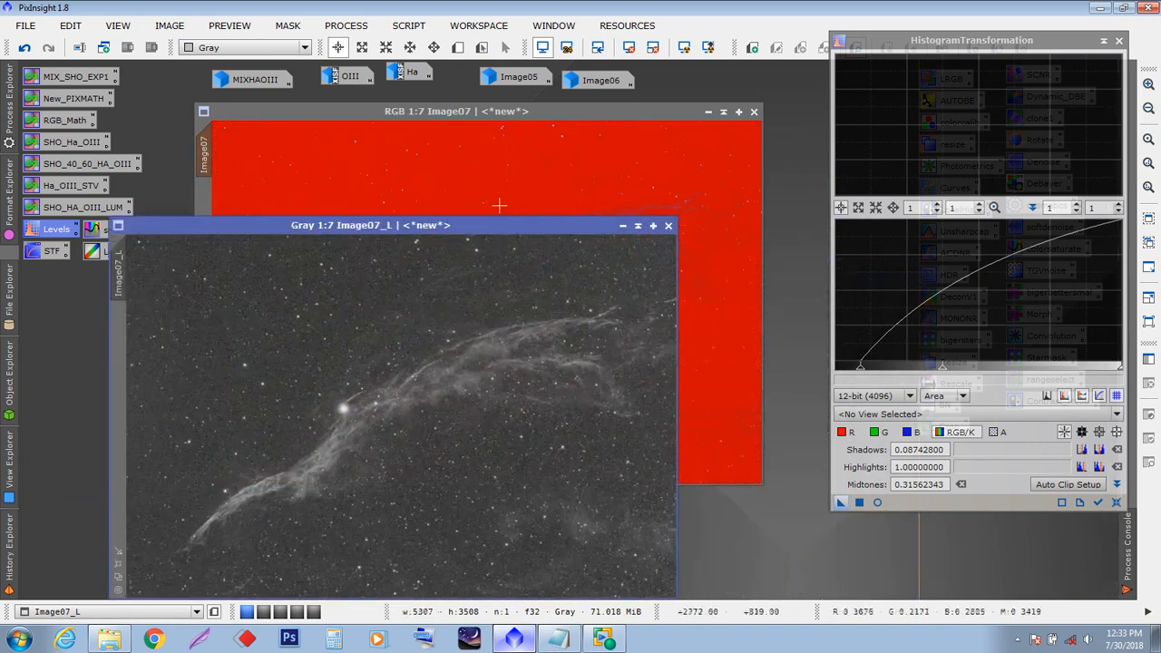
left_click(624, 227)
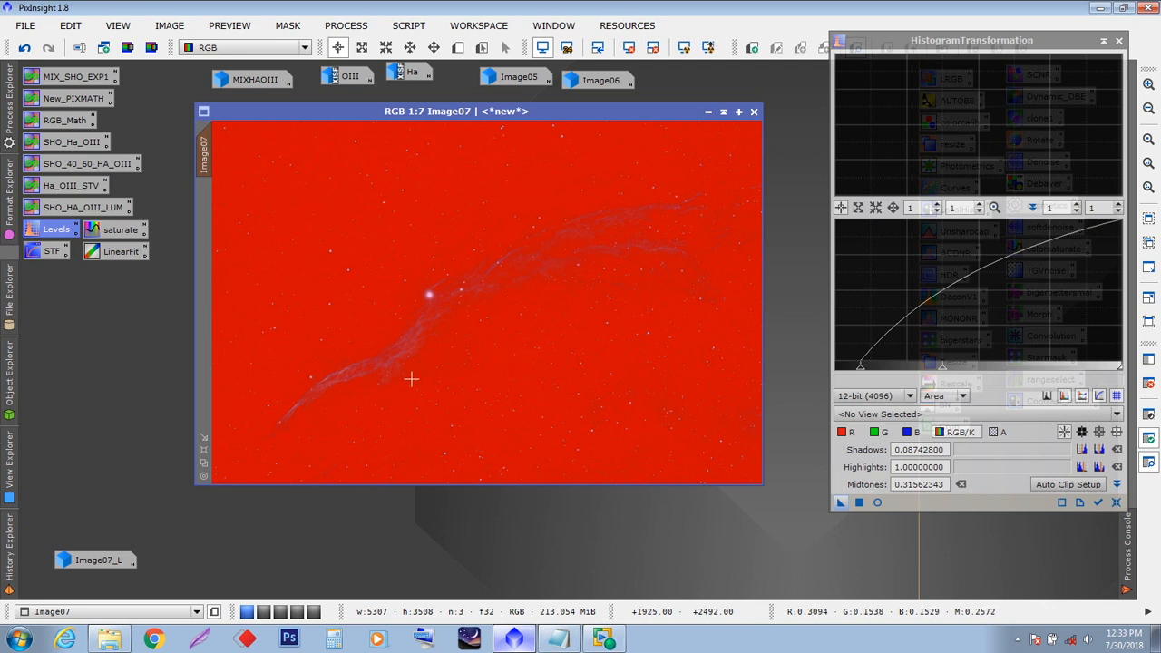
- Reset HistogramTransformation to its defaults and close it
left_click(1114, 505)
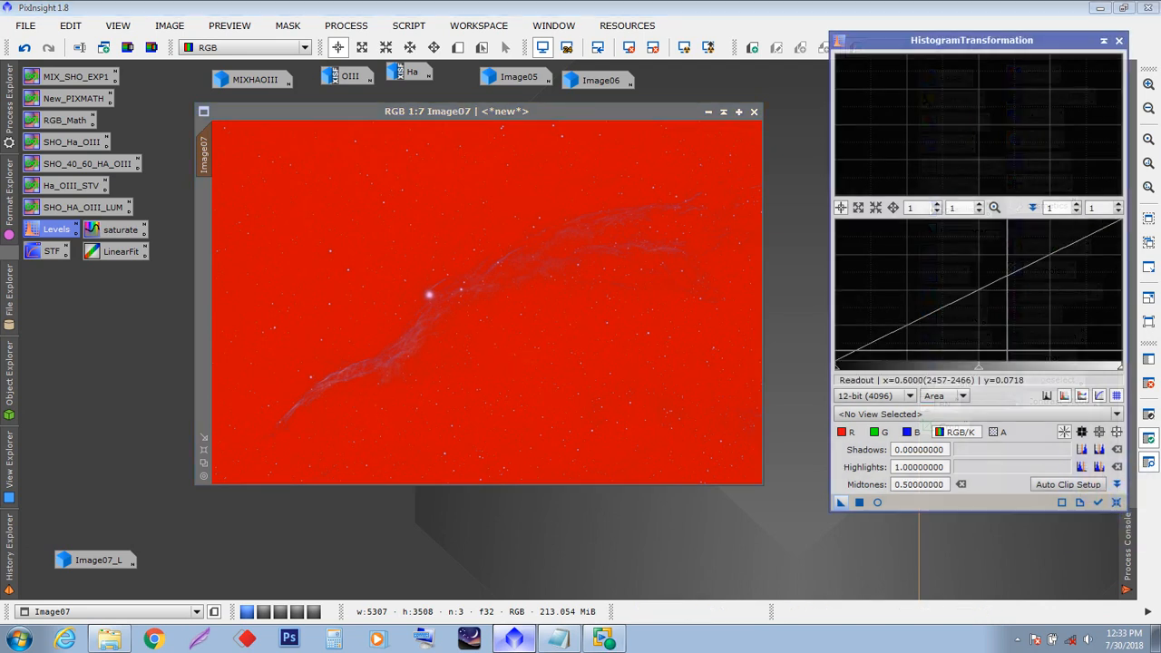
left_click_drag(1028, 40, 972, 100)
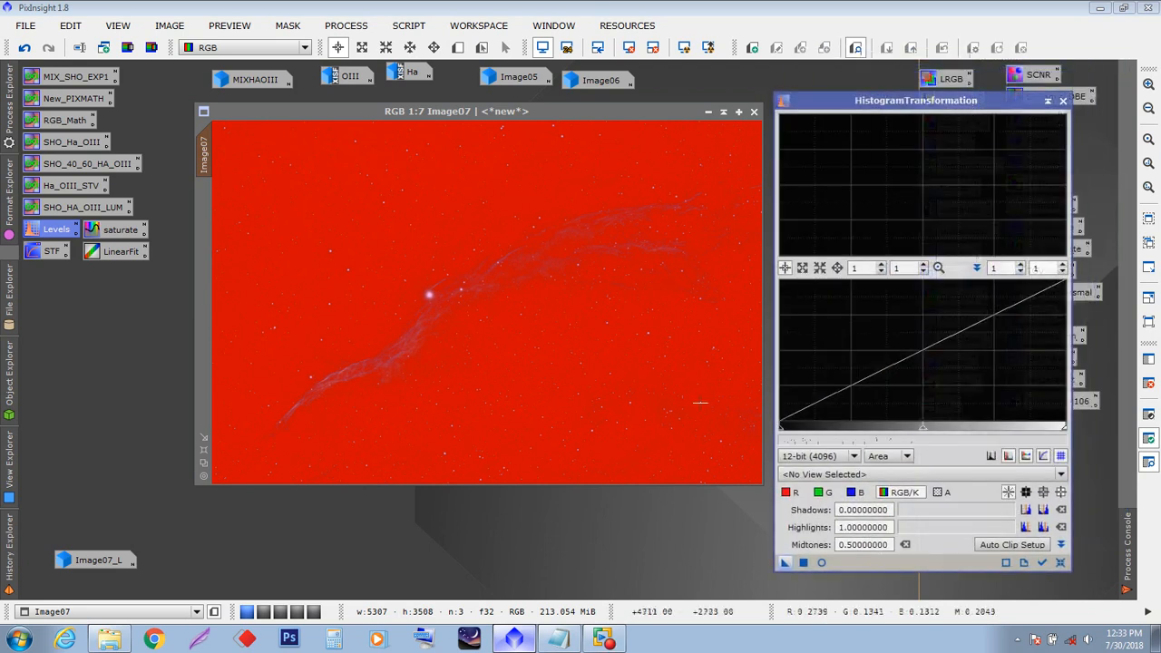
left_click(1062, 101)
- Restore Image07_L and close it without saving, which also takes its mask off Image07
double_click(95, 559)
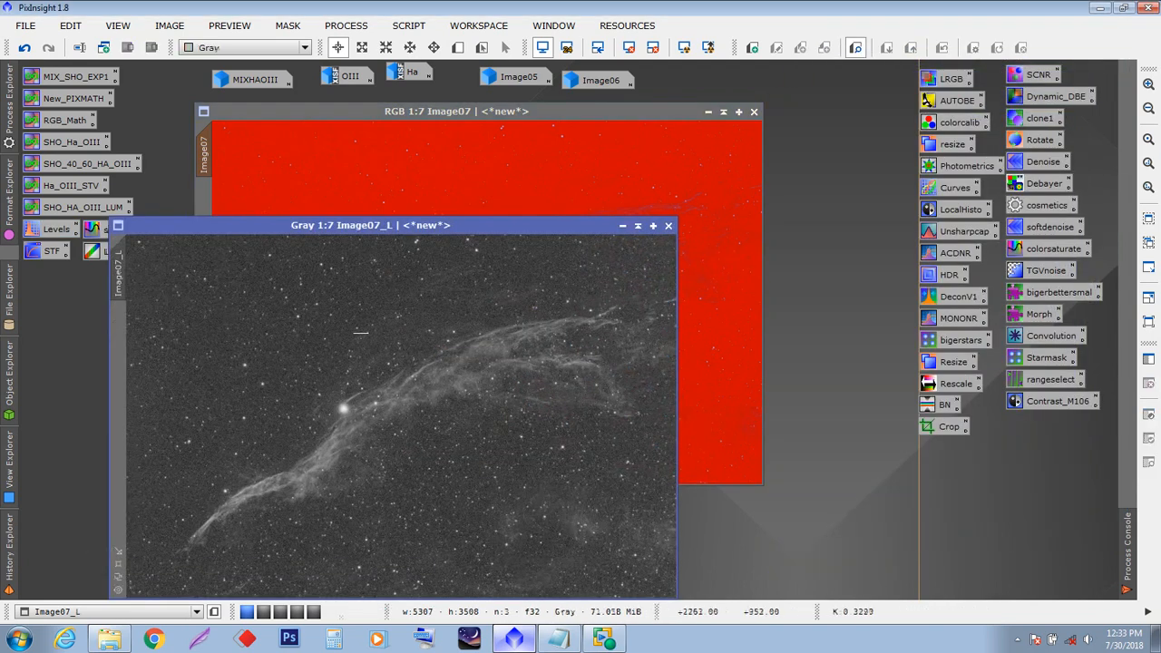
left_click_drag(406, 227, 540, 158)
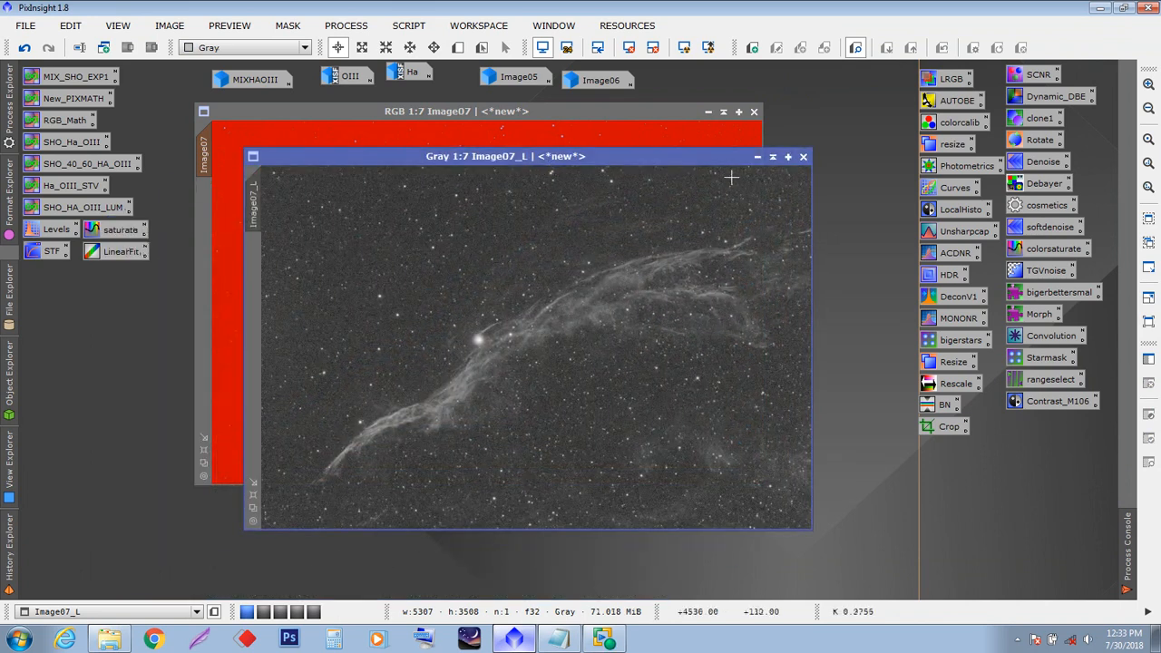
left_click(803, 158)
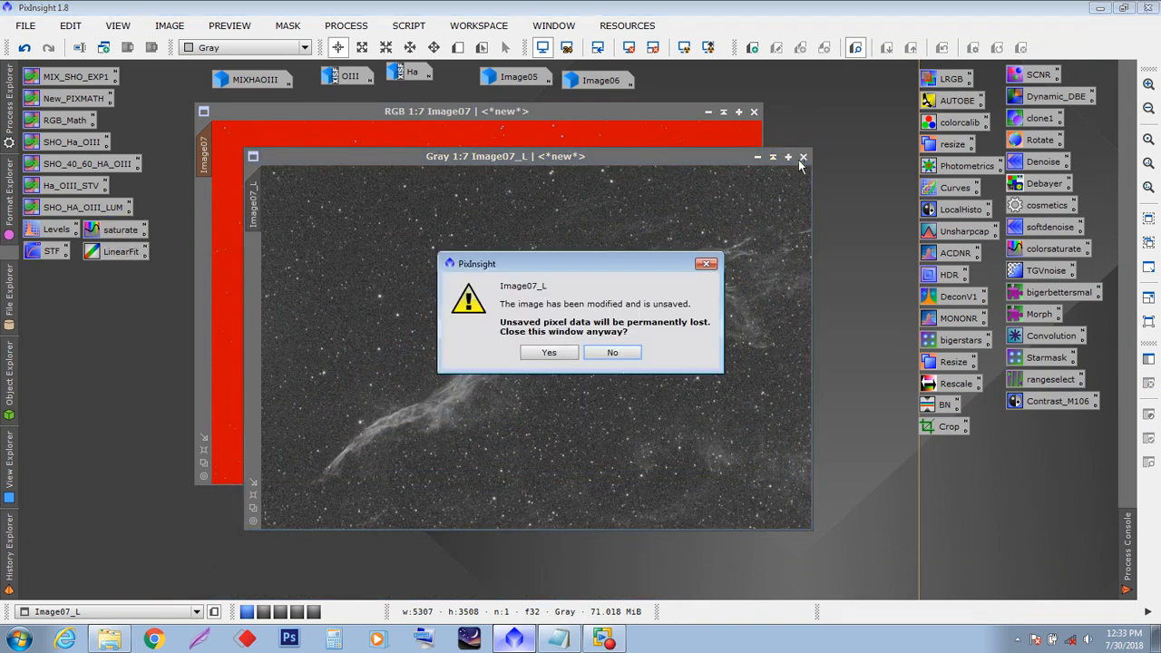
left_click(541, 354)
left_click(548, 353)
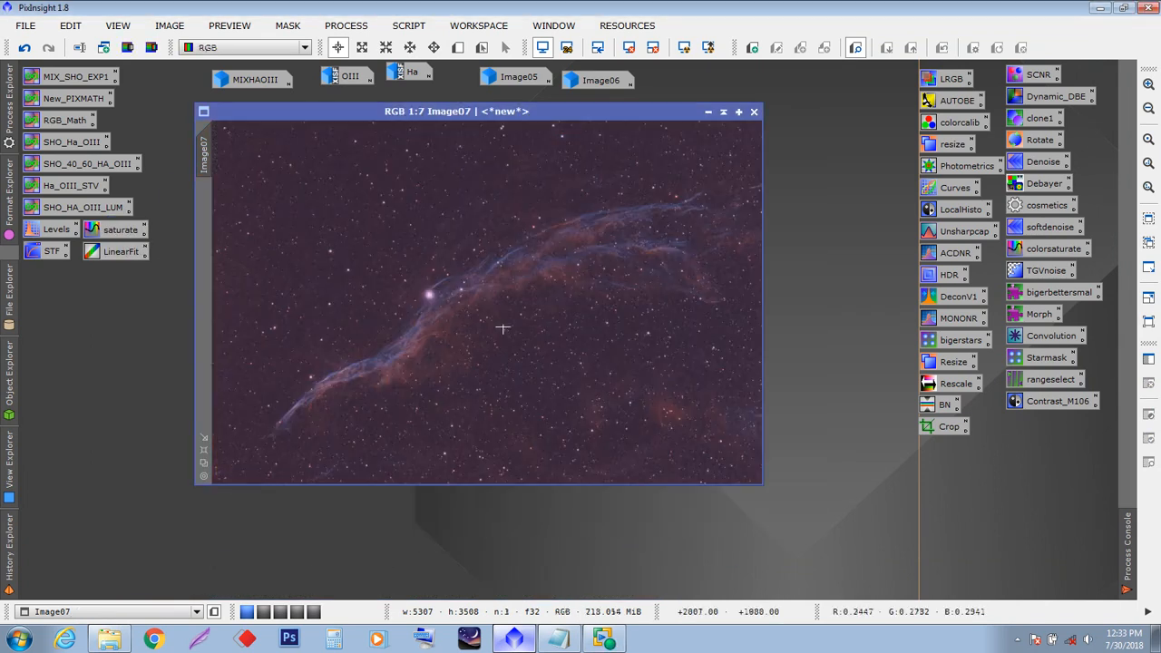
- Open RangeSelection with a real-time preview of Image07, enlarge the preview and place the RangeSelection dialog beside it
left_click_drag(526, 111, 526, 101)
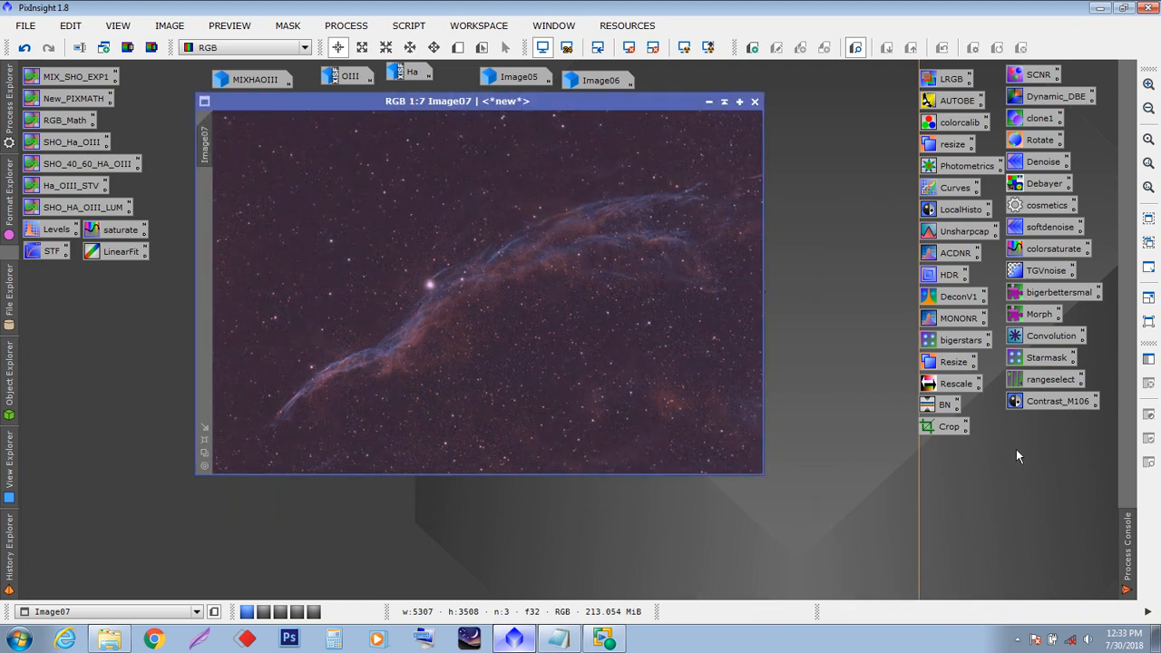
double_click(1053, 379)
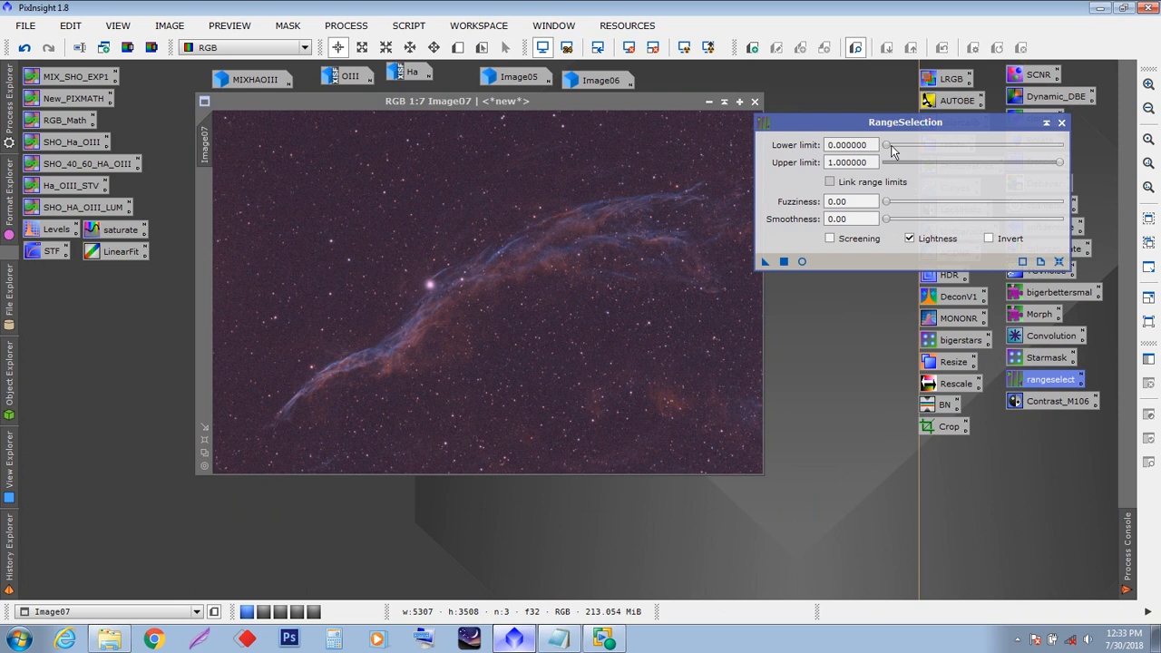
left_click_drag(880, 127, 903, 111)
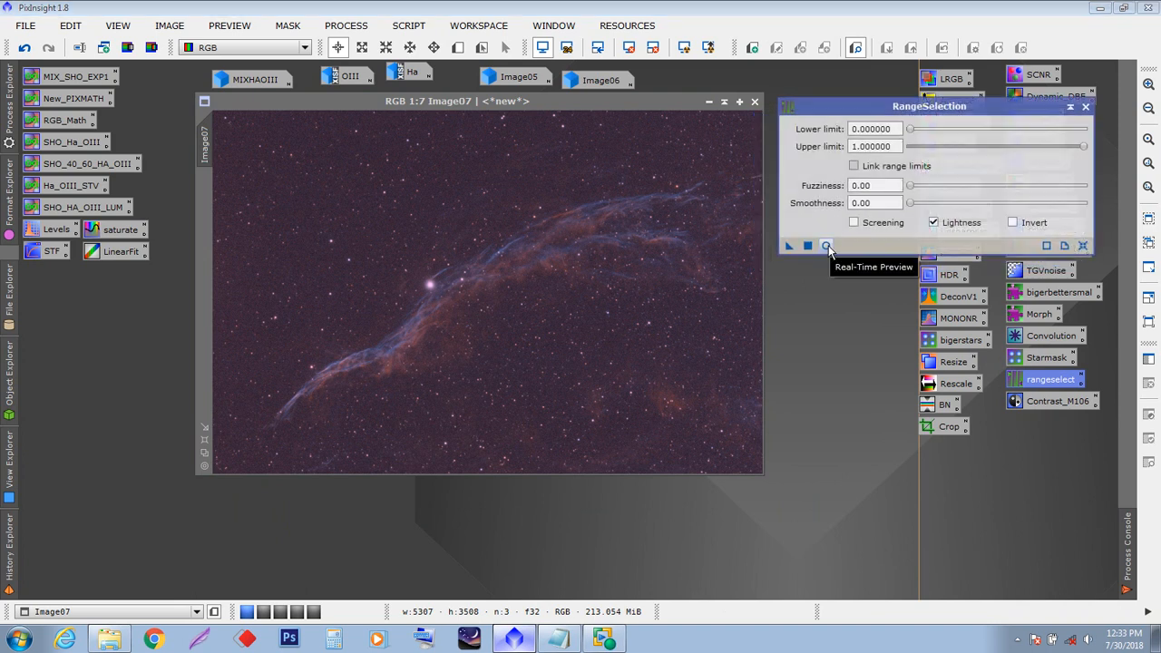
left_click(826, 245)
left_click_drag(154, 77, 226, 109)
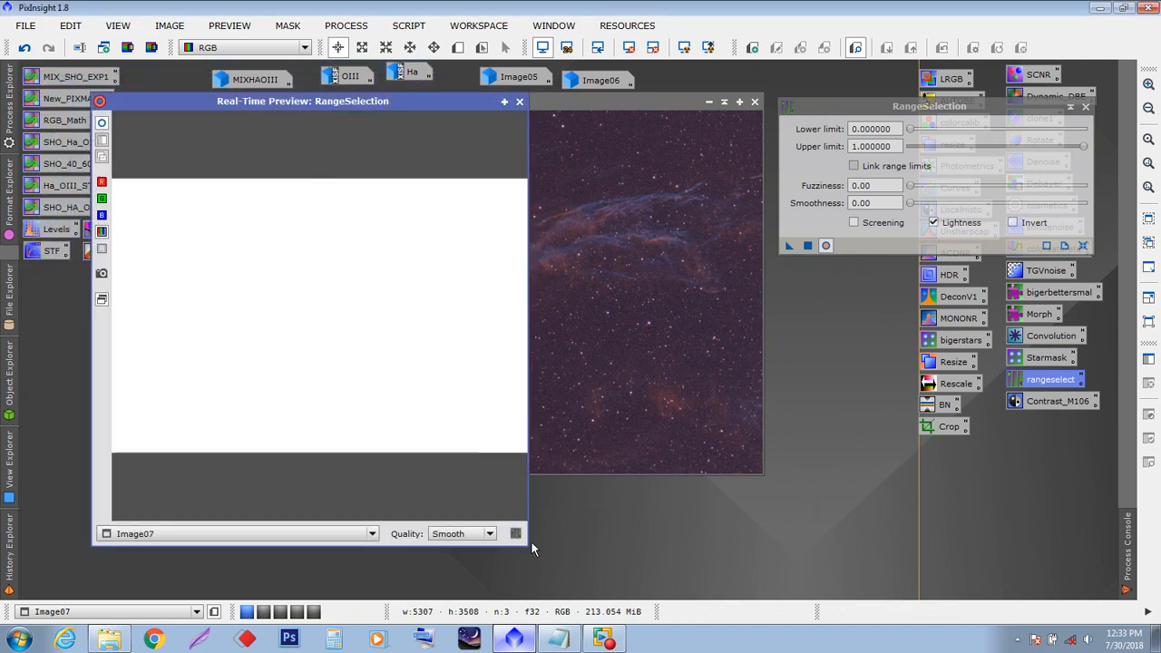
left_click_drag(531, 540, 786, 585)
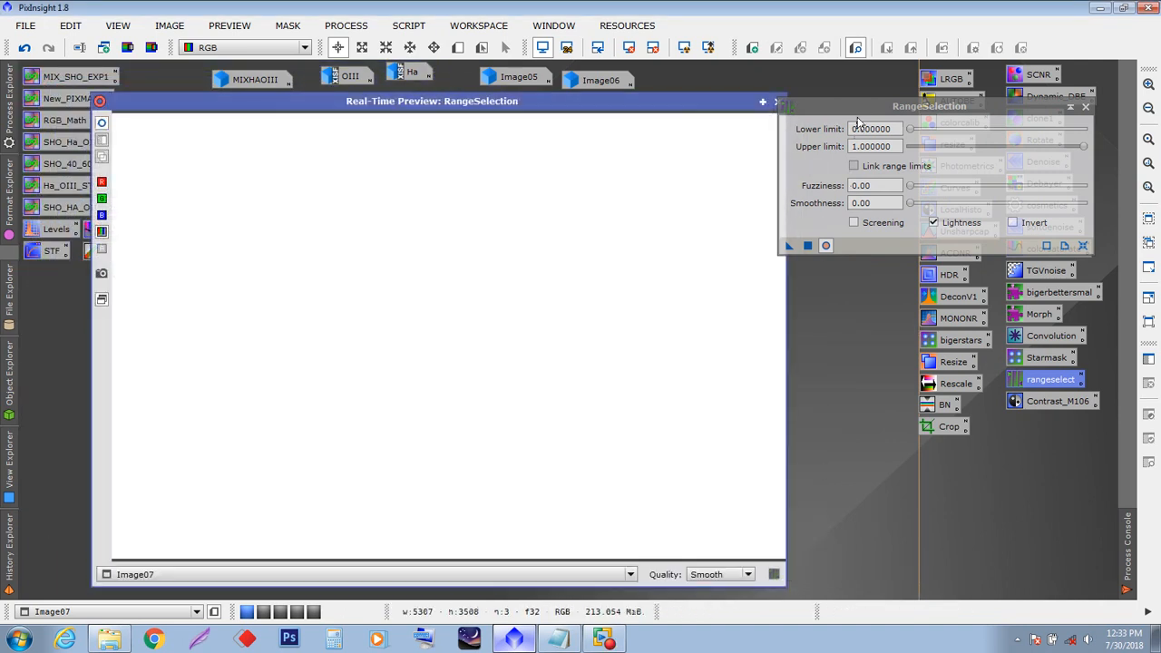
left_click_drag(860, 102, 890, 116)
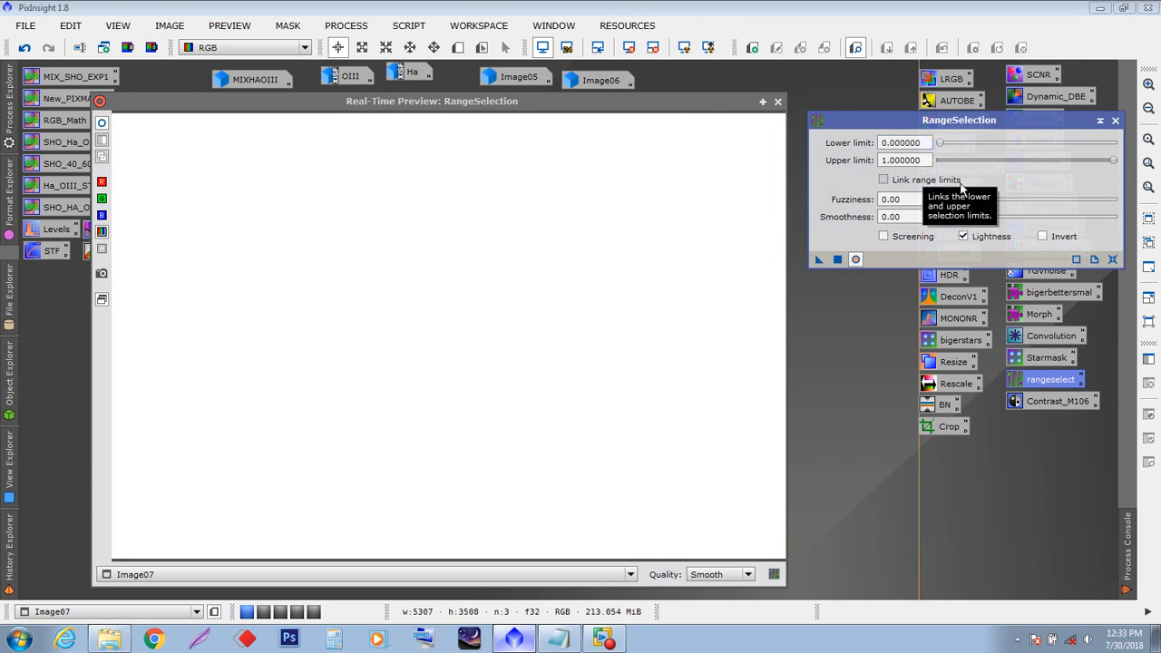
- Try RangeSelection lower limits of 0.20, 0.24, 0.26 and 0.30 in the preview and return to 0.24
left_click_drag(941, 145, 975, 145)
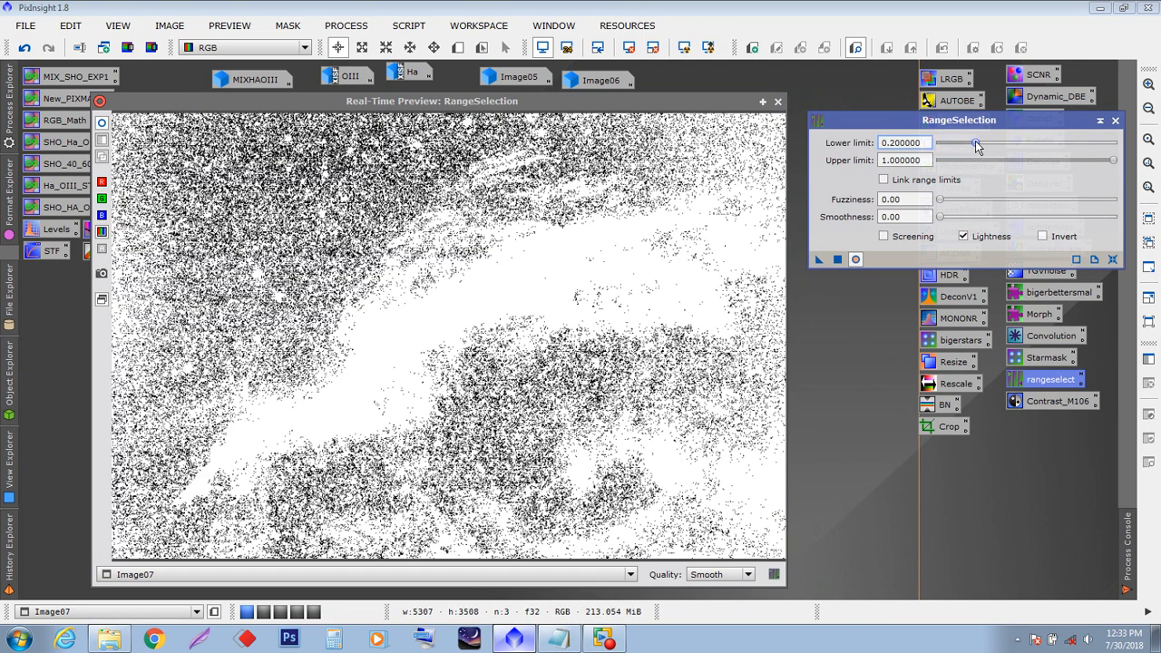
left_click_drag(975, 145, 984, 148)
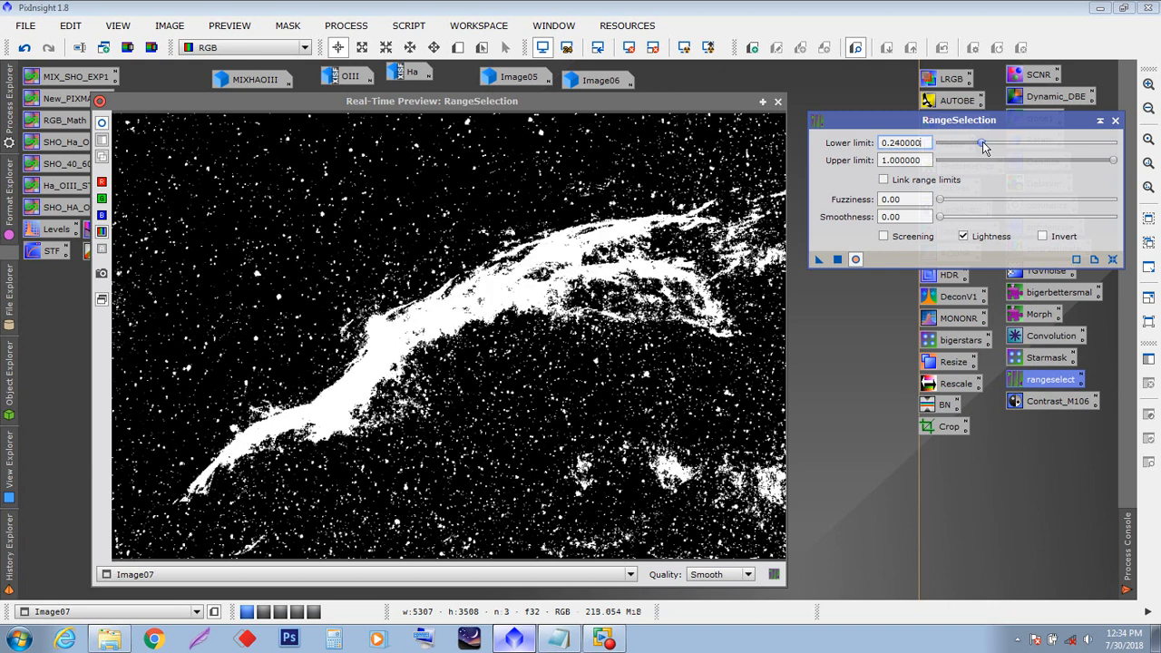
left_click_drag(983, 143, 986, 143)
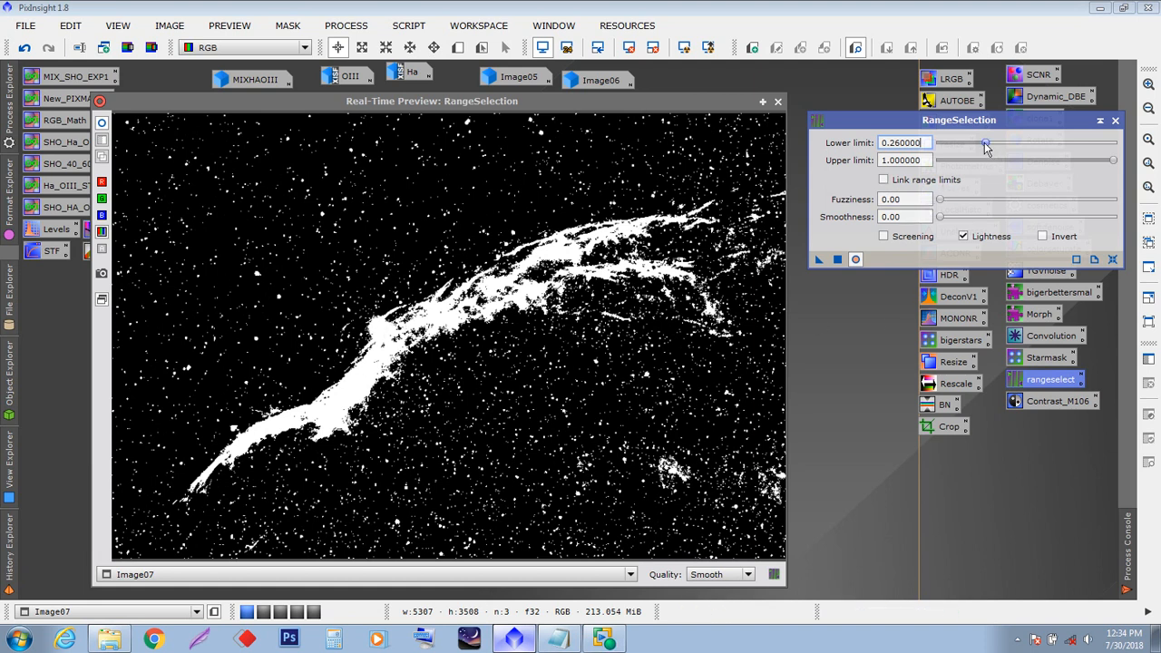
left_click_drag(984, 142, 991, 143)
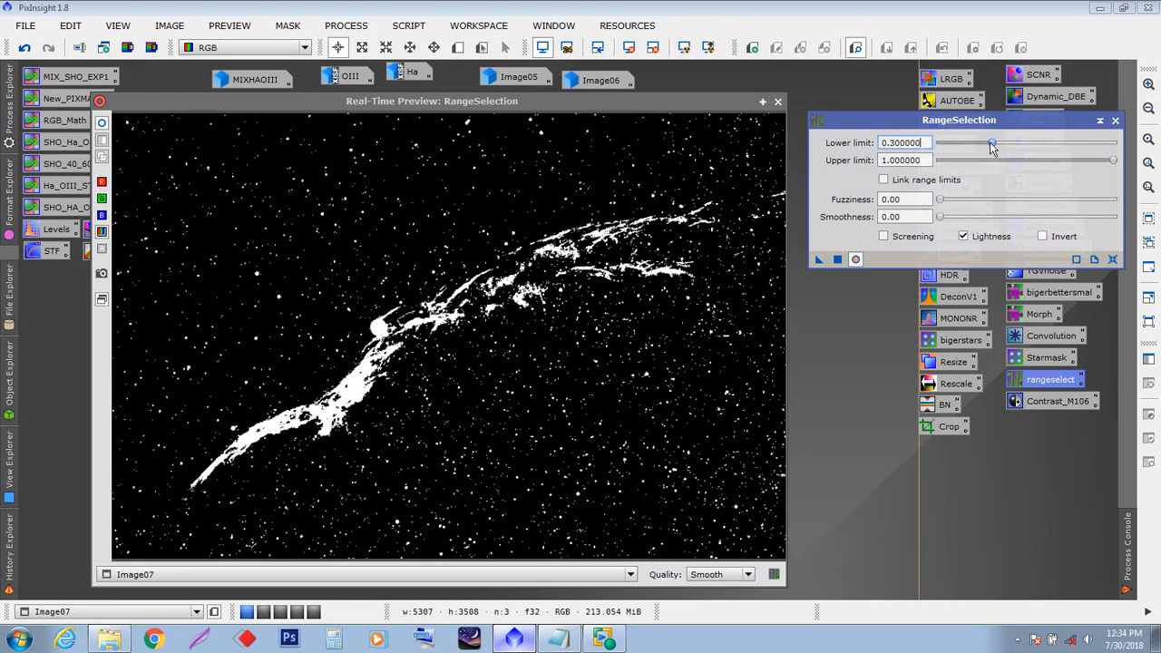
left_click_drag(988, 146, 981, 147)
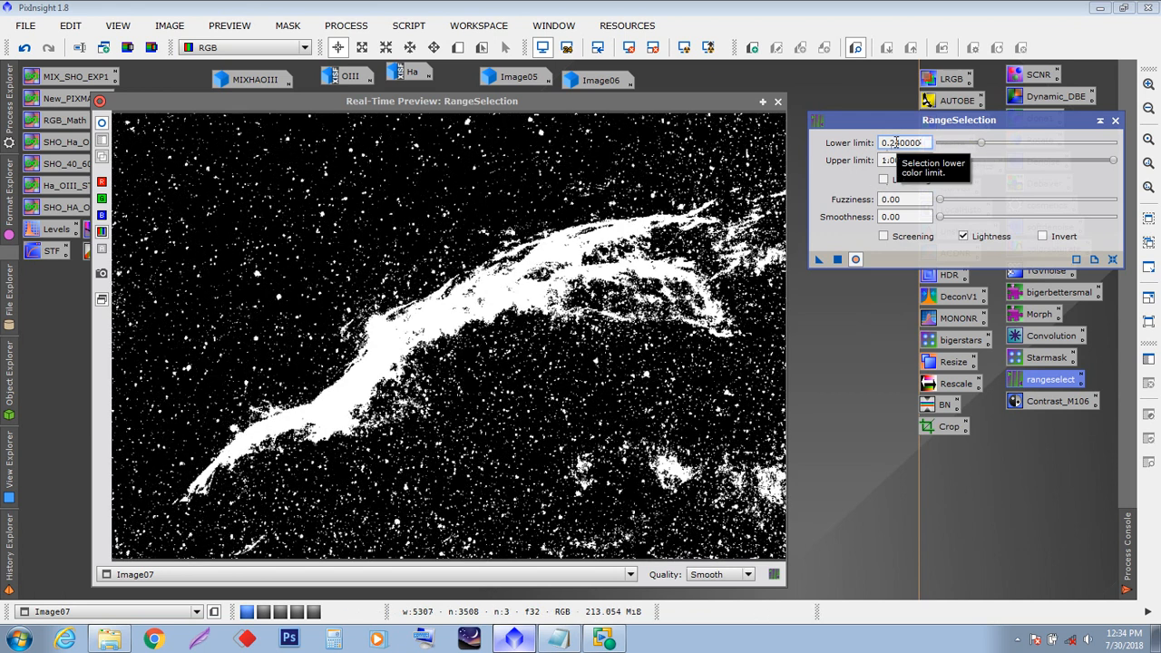
- Fine-tune the RangeSelection lower limit by trying 0.2375 and 0.23 and settling on 0.238
left_click_drag(896, 142, 944, 141)
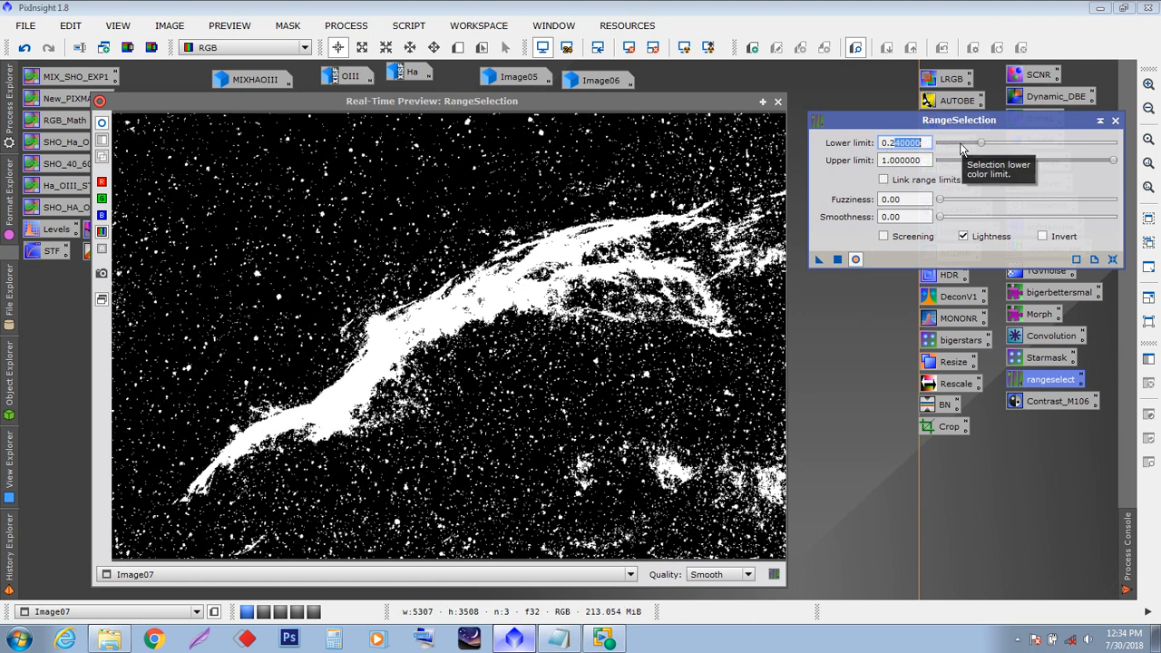
type("3750")
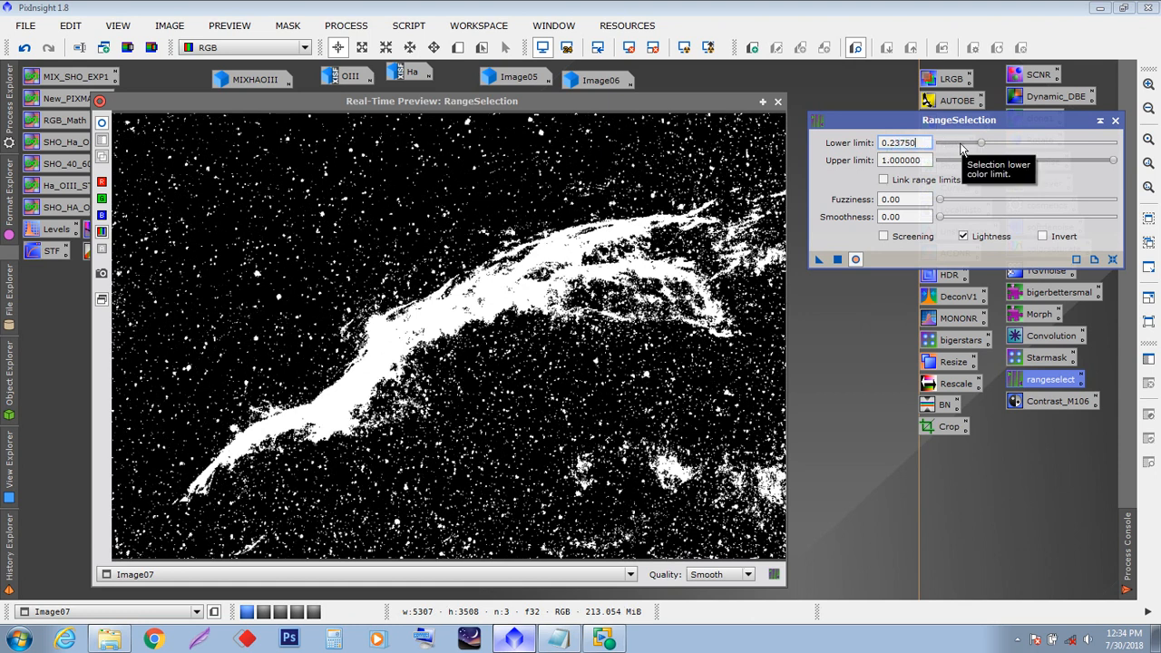
type("0")
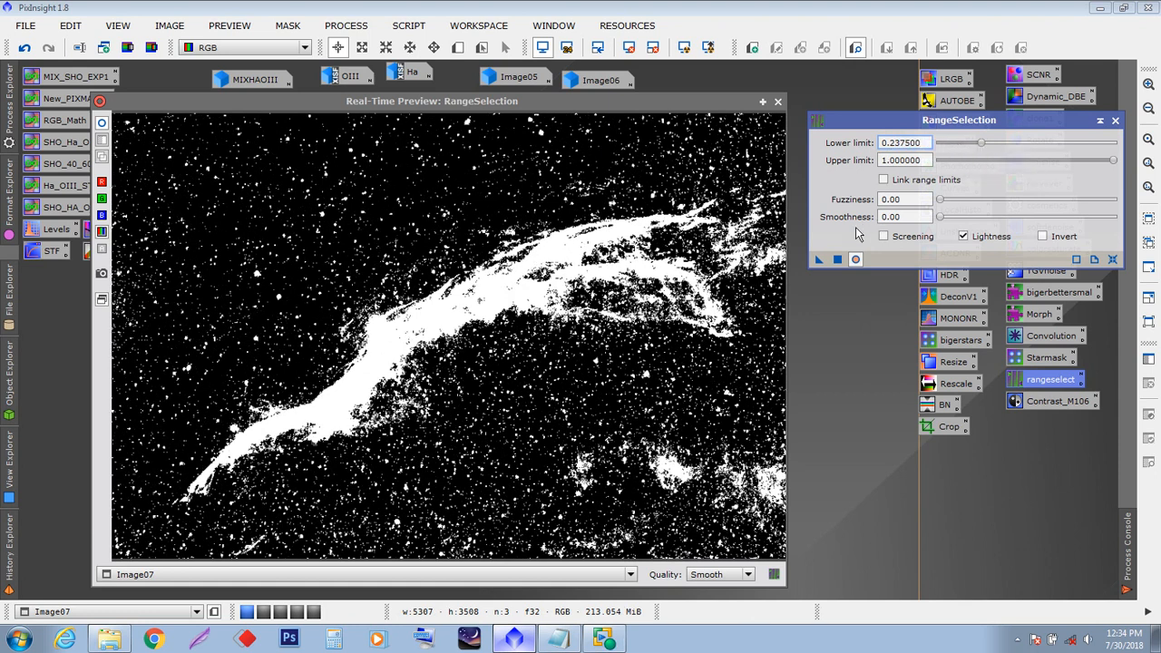
left_click_drag(904, 143, 957, 137)
type("000")
key("Return")
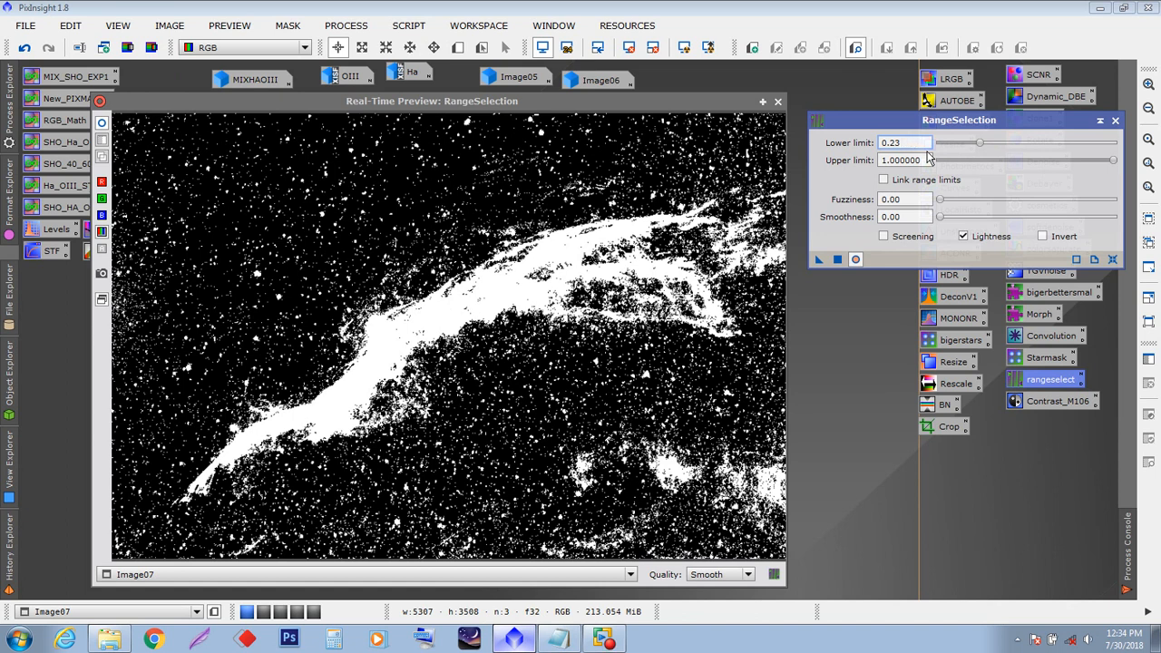
key("Return")
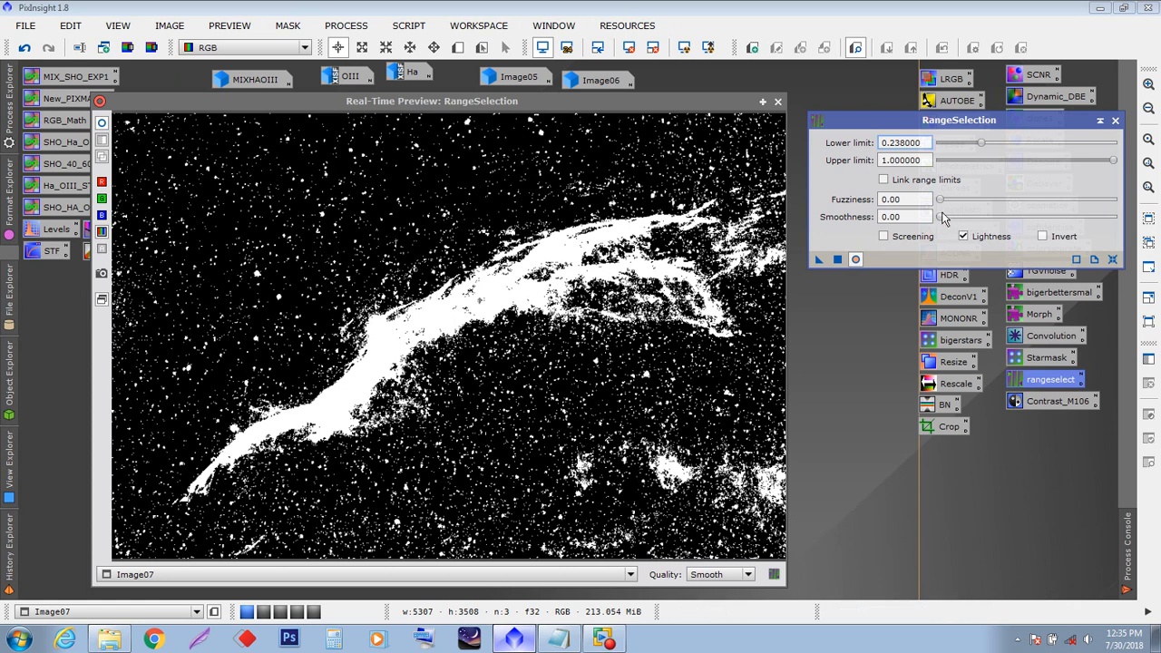
- Set the RangeSelection lower limit to 0.239 and, after trying smoothness values of 44.5 and 14.0, set the smoothness to 50.0
left_click_drag(939, 221, 1017, 221)
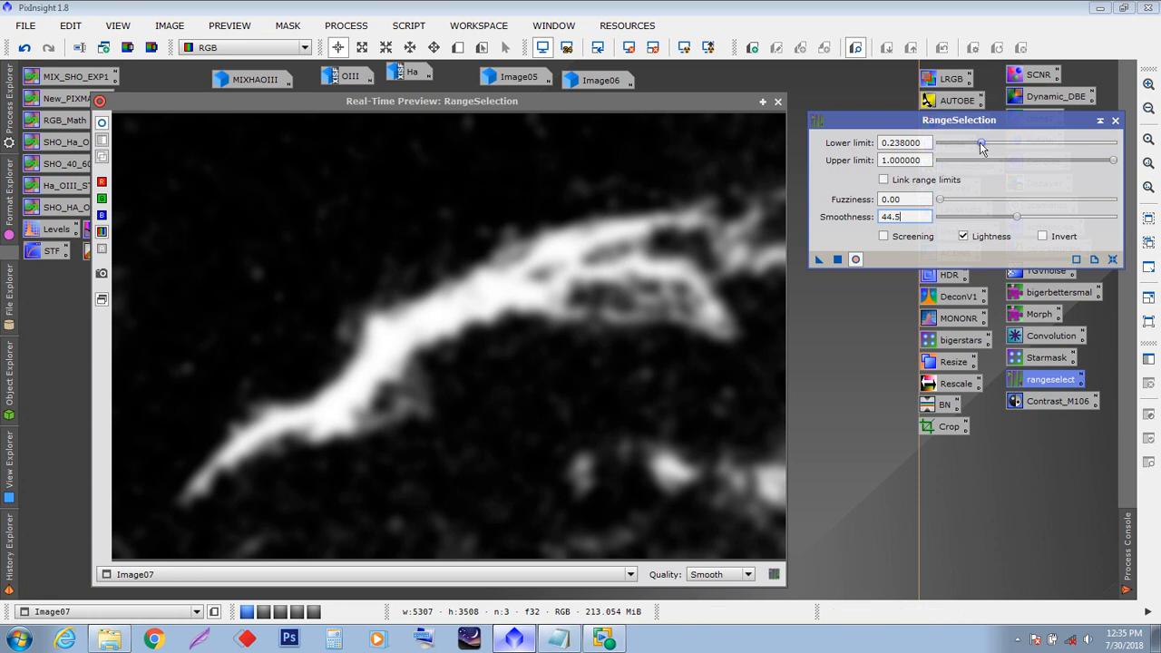
left_click_drag(904, 142, 950, 141)
type("9000")
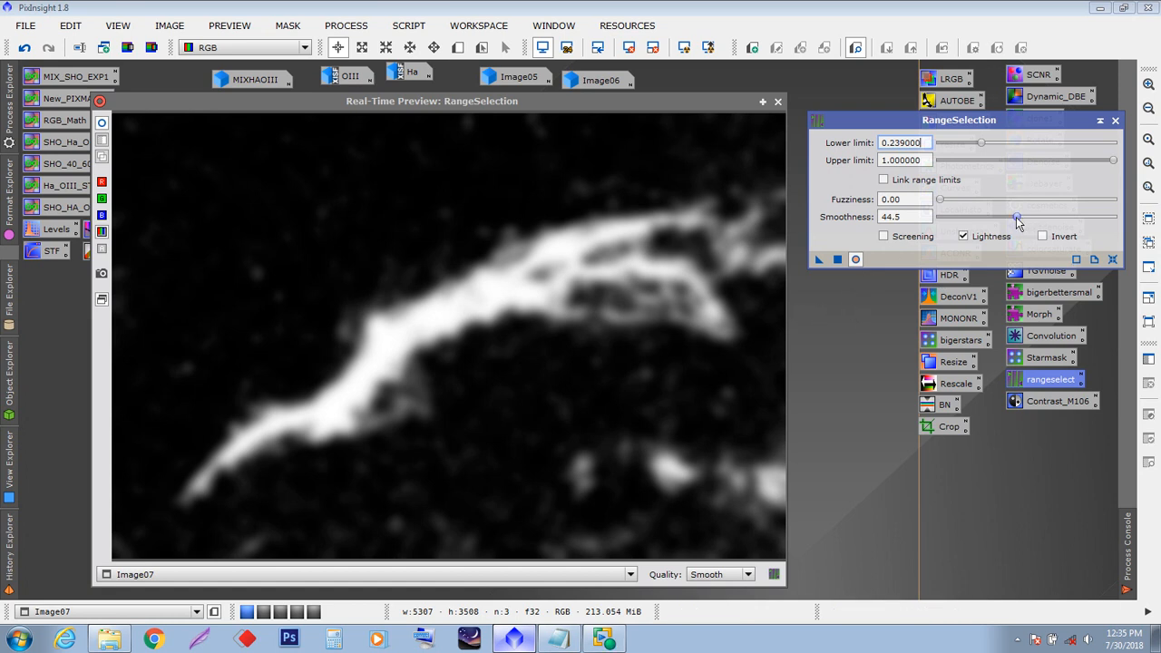
left_click_drag(1017, 224, 965, 224)
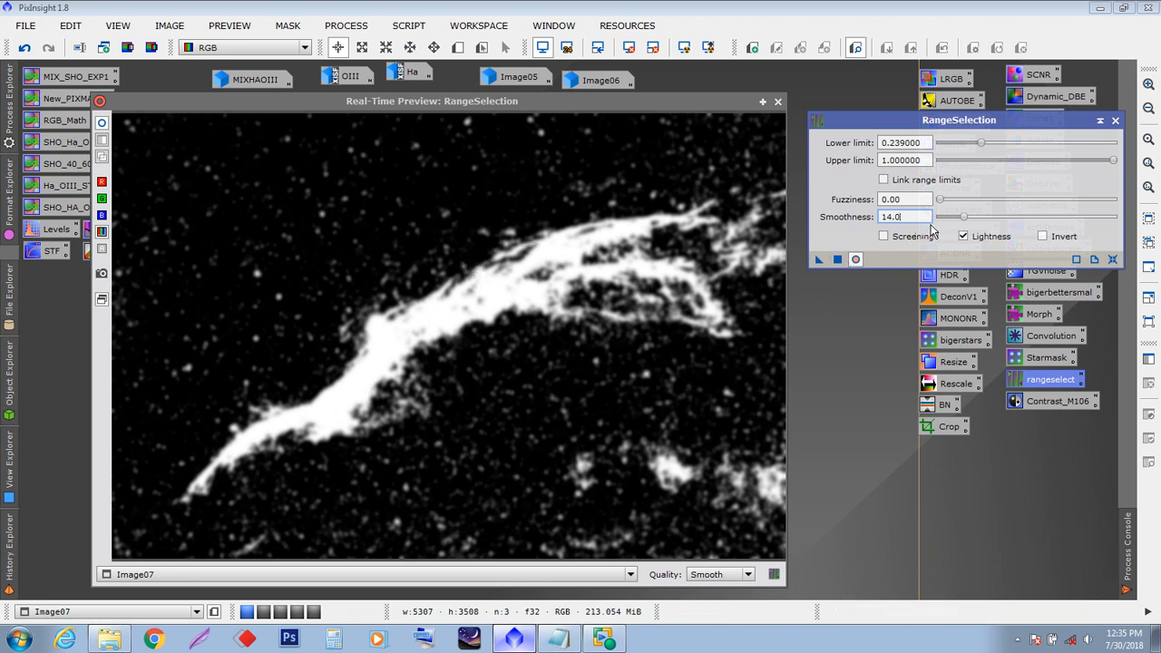
left_click(965, 217)
left_click_drag(965, 216, 1028, 214)
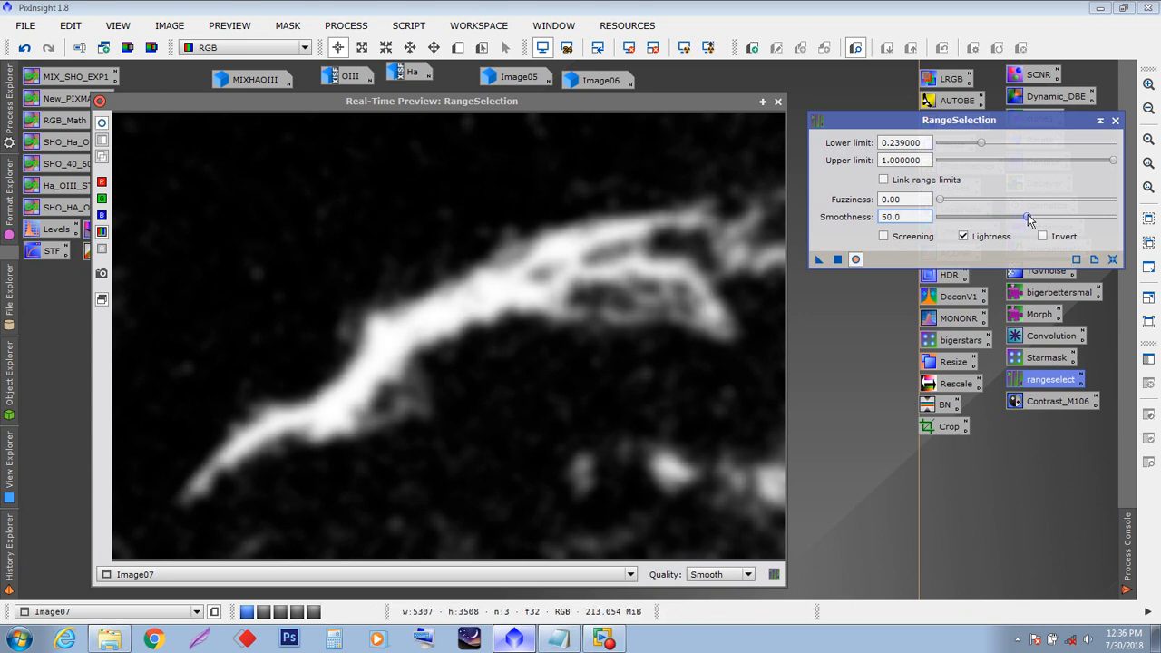
- Close the real-time preview, generate the range mask from Image07, shrink and reposition its window, and collapse the RangeSelection dialog out of the way
left_click_drag(667, 114, 672, 201)
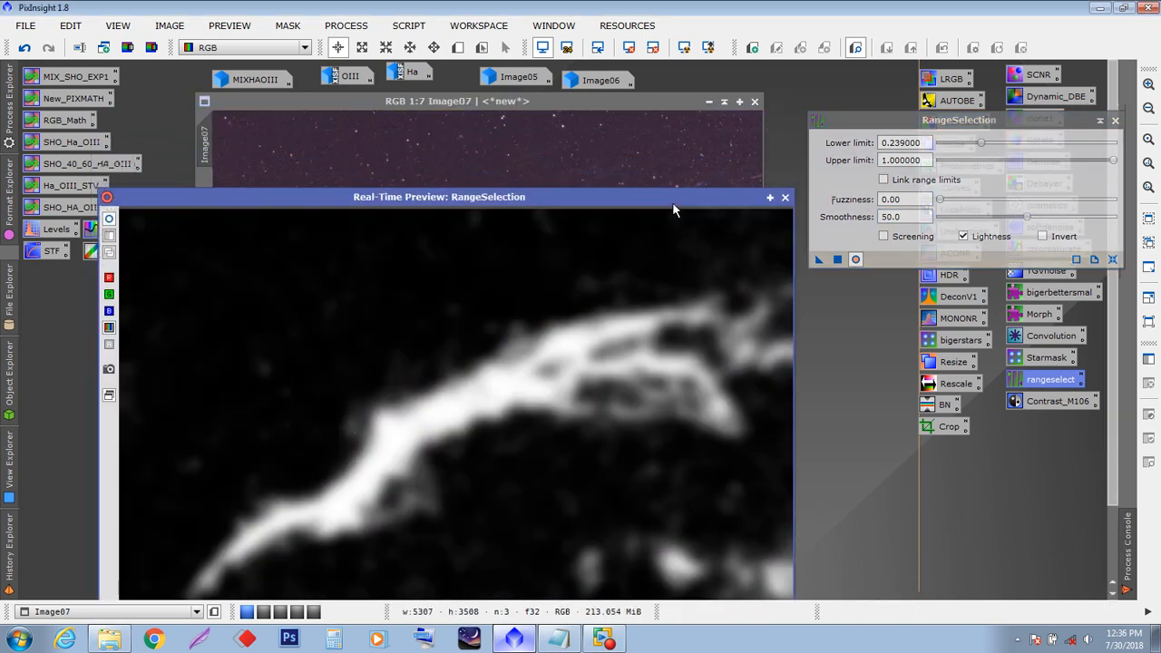
left_click(784, 198)
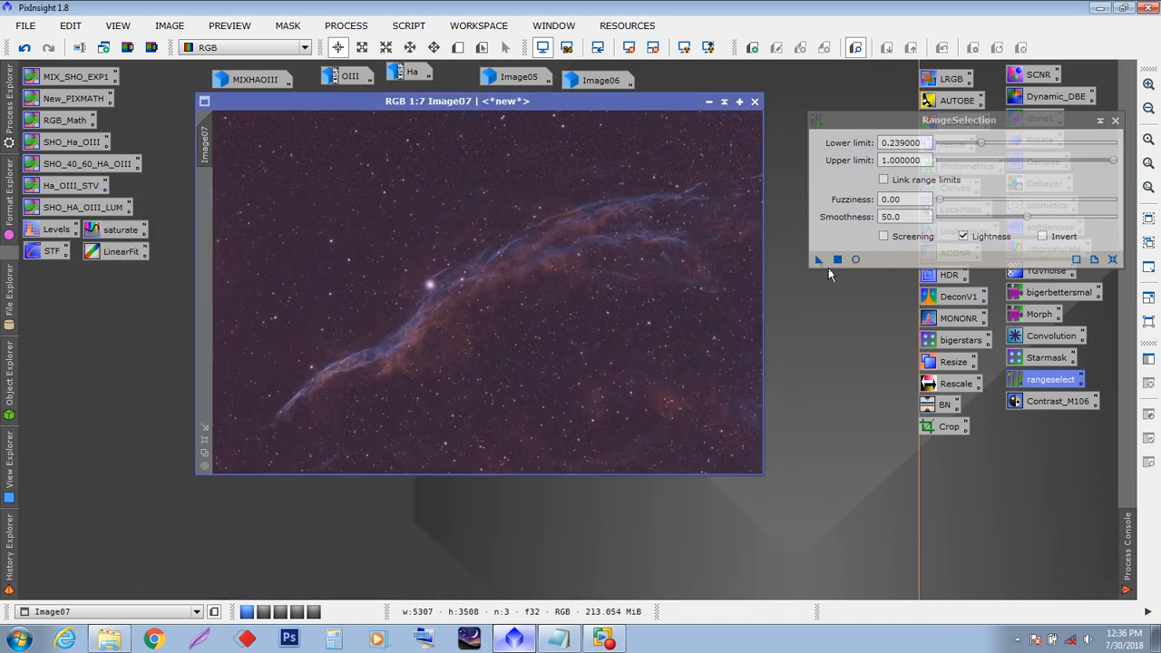
left_click(838, 259)
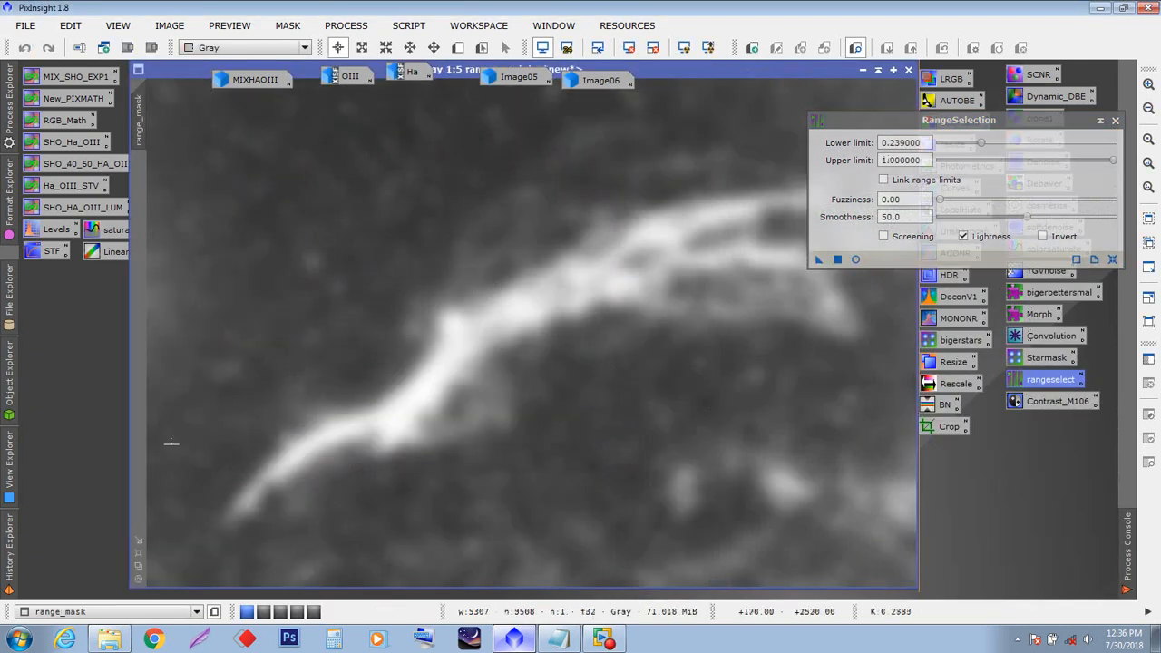
left_click(138, 566)
left_click_drag(191, 73, 260, 143)
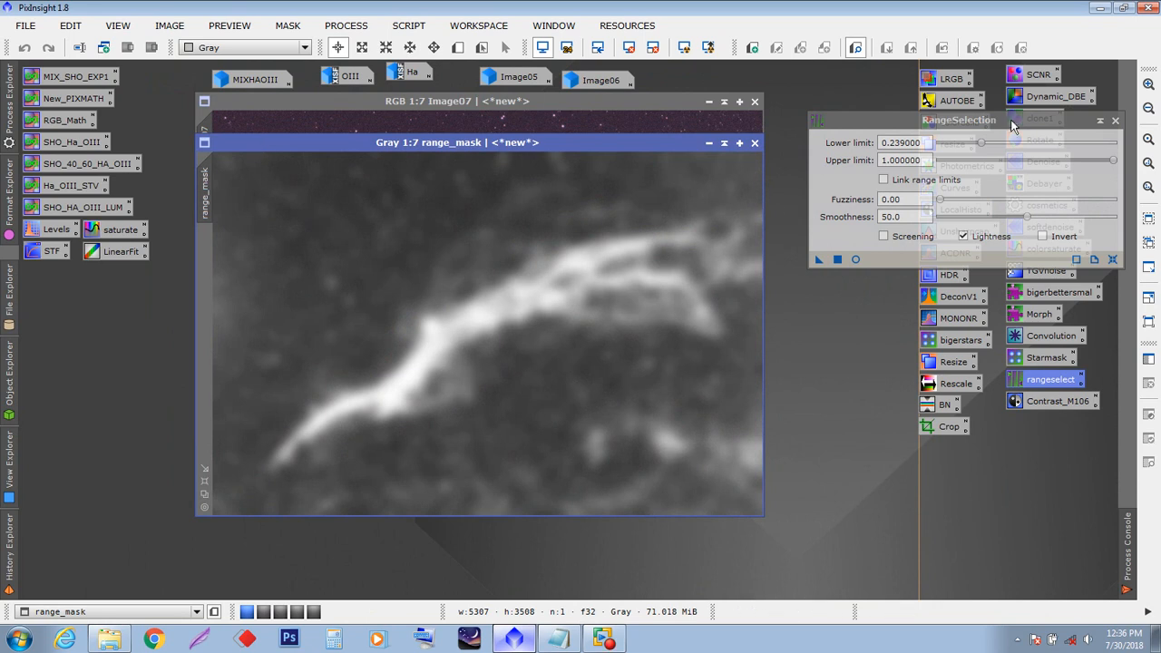
left_click(1100, 122)
left_click_drag(943, 187, 923, 495)
left_click(832, 223)
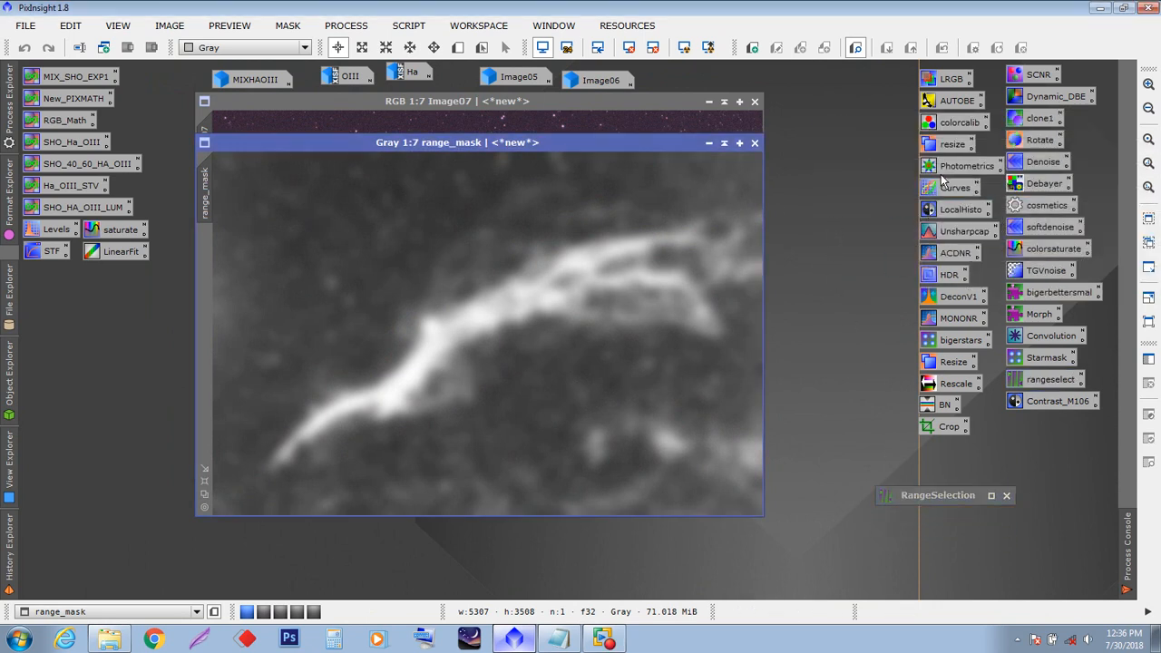
- Open HistogramTransformation with a real-time preview of range_mask, load its histogram and raise the midtones to about 0.671
double_click(41, 229)
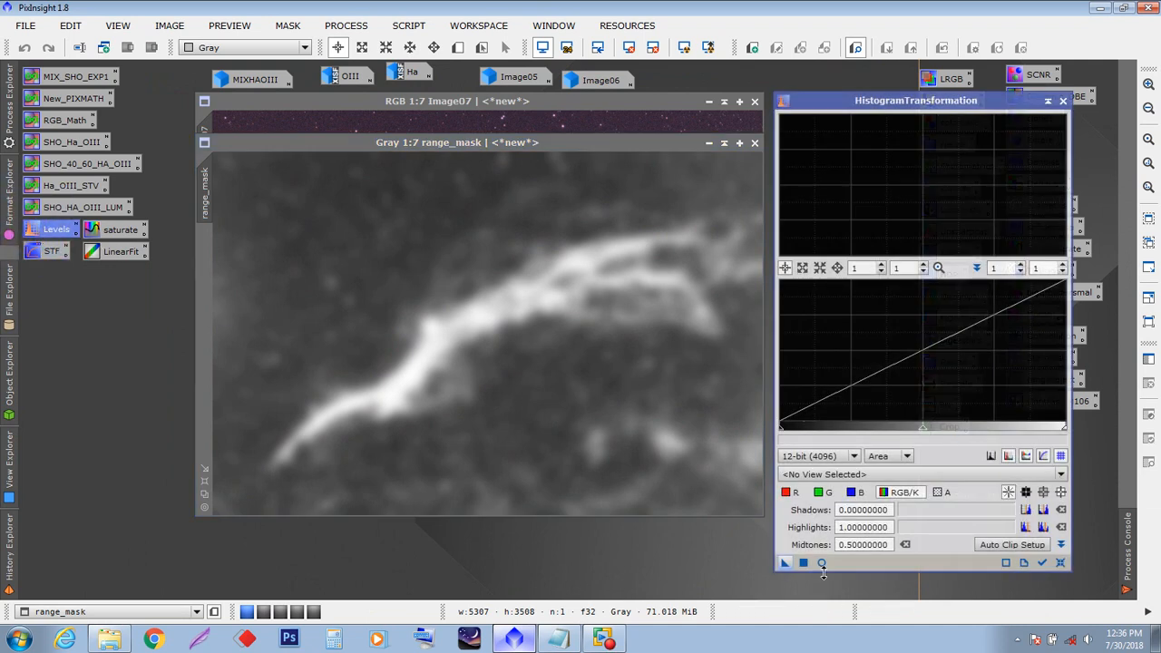
left_click(822, 563)
left_click(848, 474)
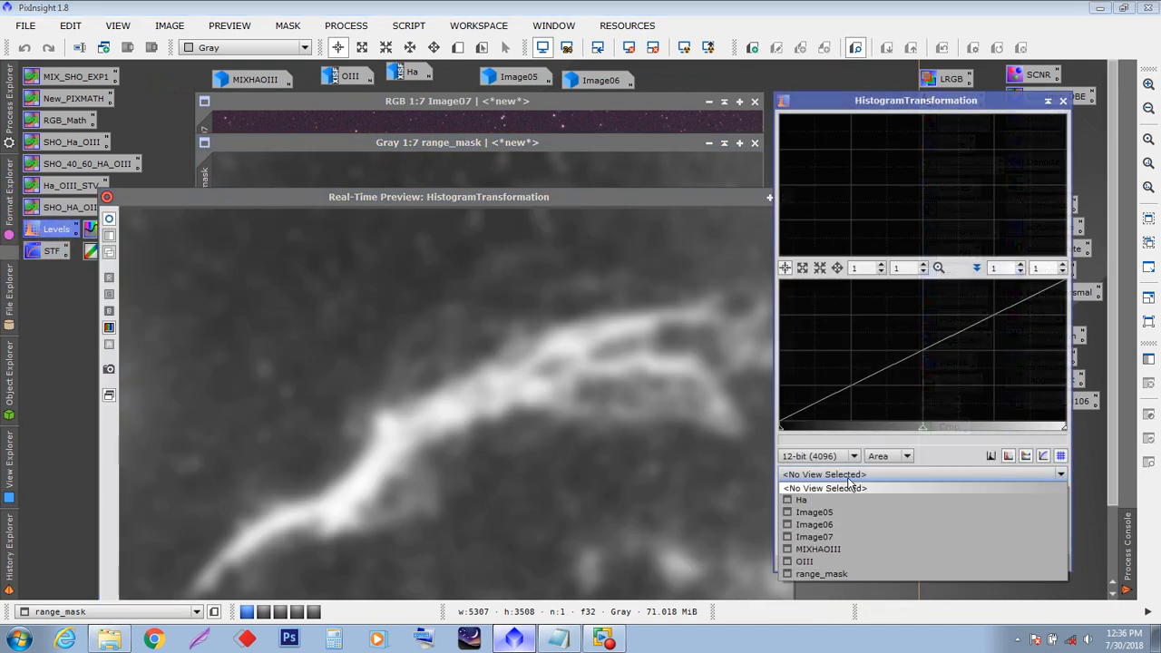
left_click(833, 574)
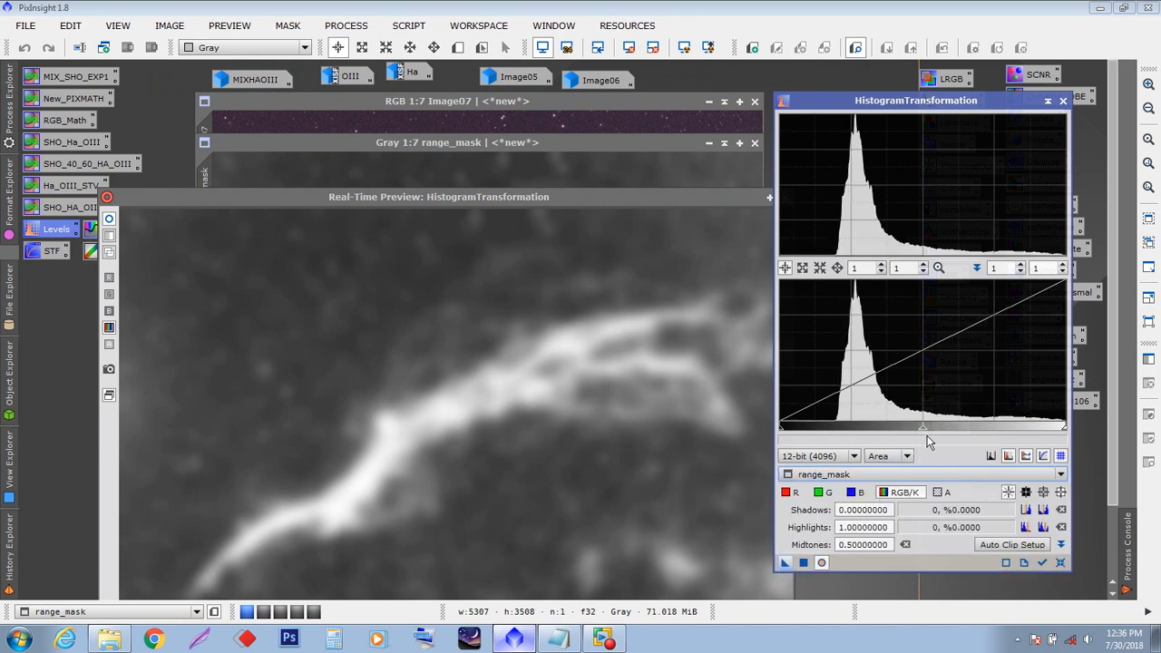
left_click_drag(925, 426, 971, 419)
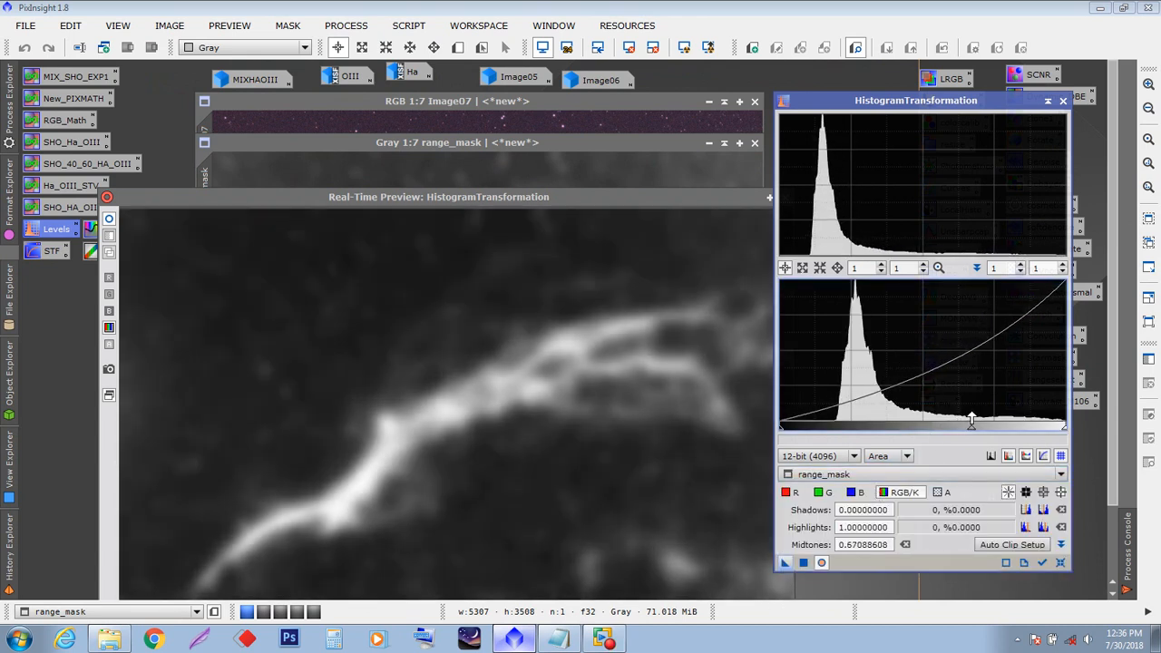
- Compare range_mask before and after the midtones change, apply the transformation to it and close HistogramTransformation
left_click_drag(714, 192, 666, 192)
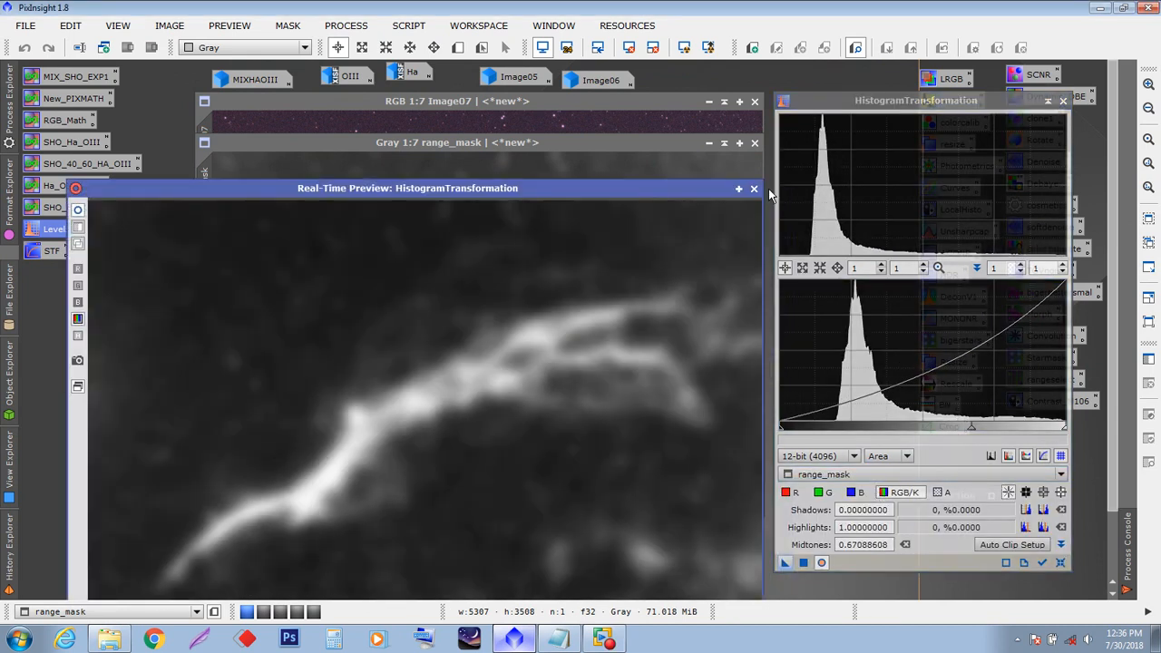
left_click(78, 210)
left_click(78, 210)
left_click(78, 210)
left_click(78, 210)
left_click(754, 188)
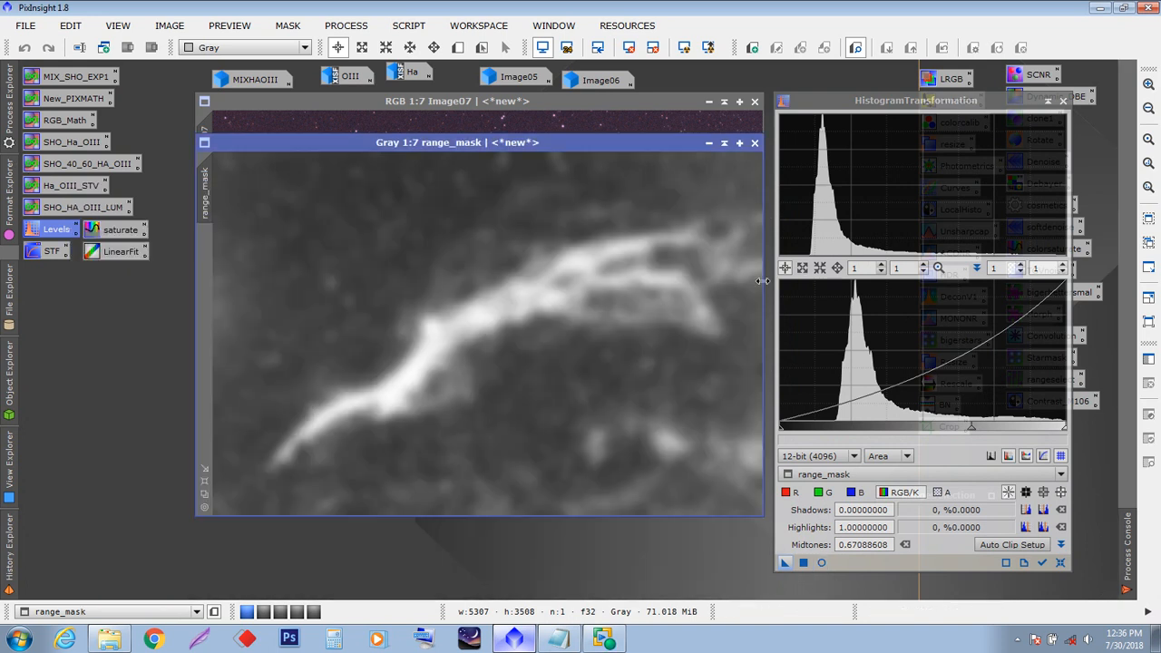
left_click(786, 562)
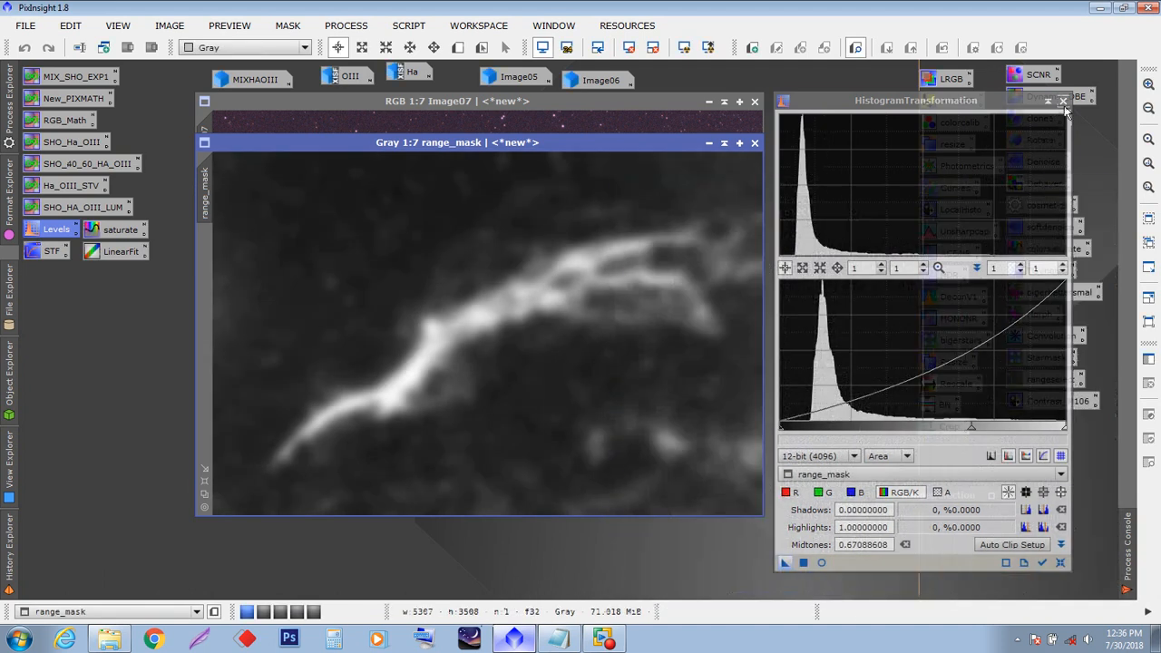
left_click(1063, 101)
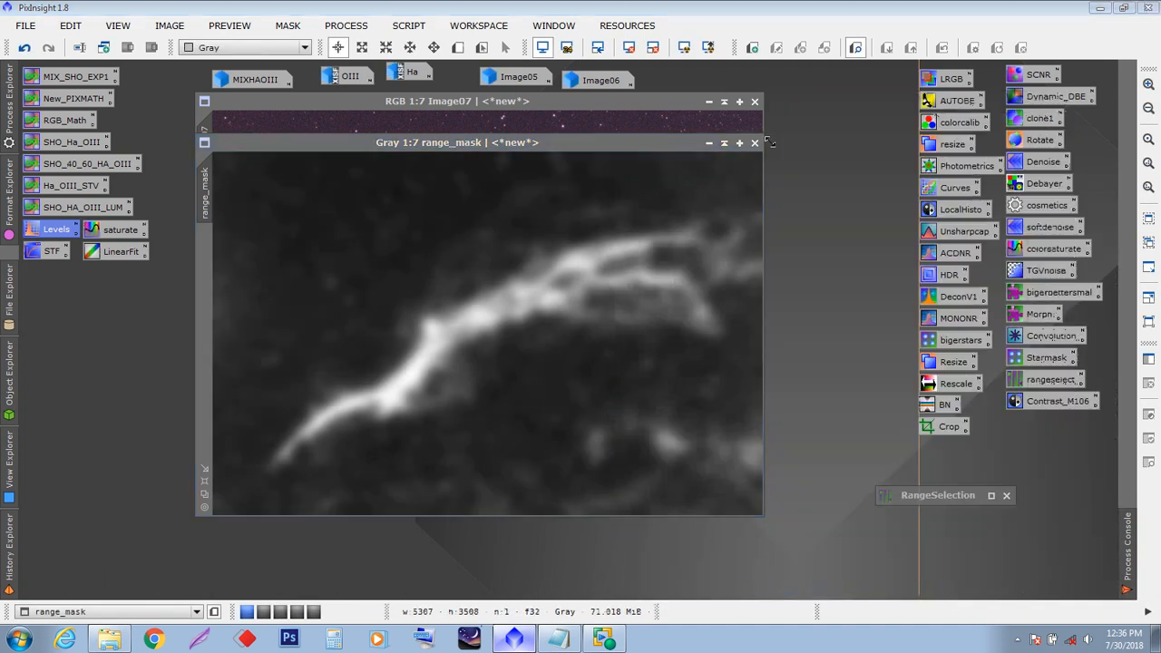
- Apply range_mask as the mask of Image07, minimise the mask window and park its icon clear of the image
left_click_drag(490, 147, 603, 140)
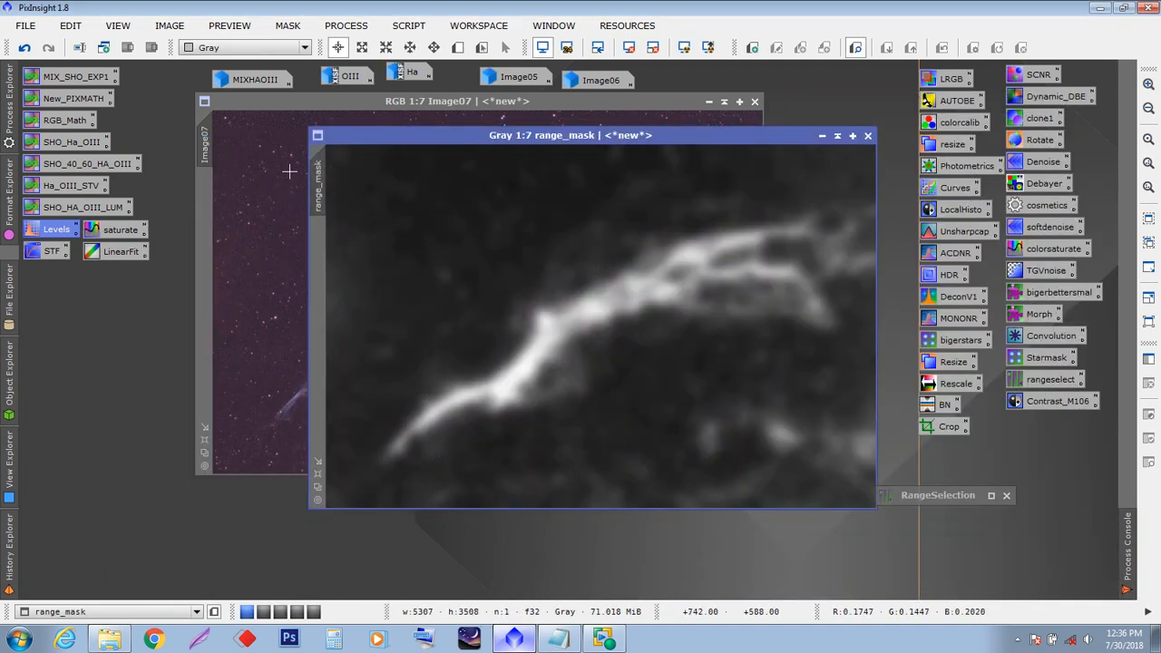
left_click_drag(324, 191, 206, 222)
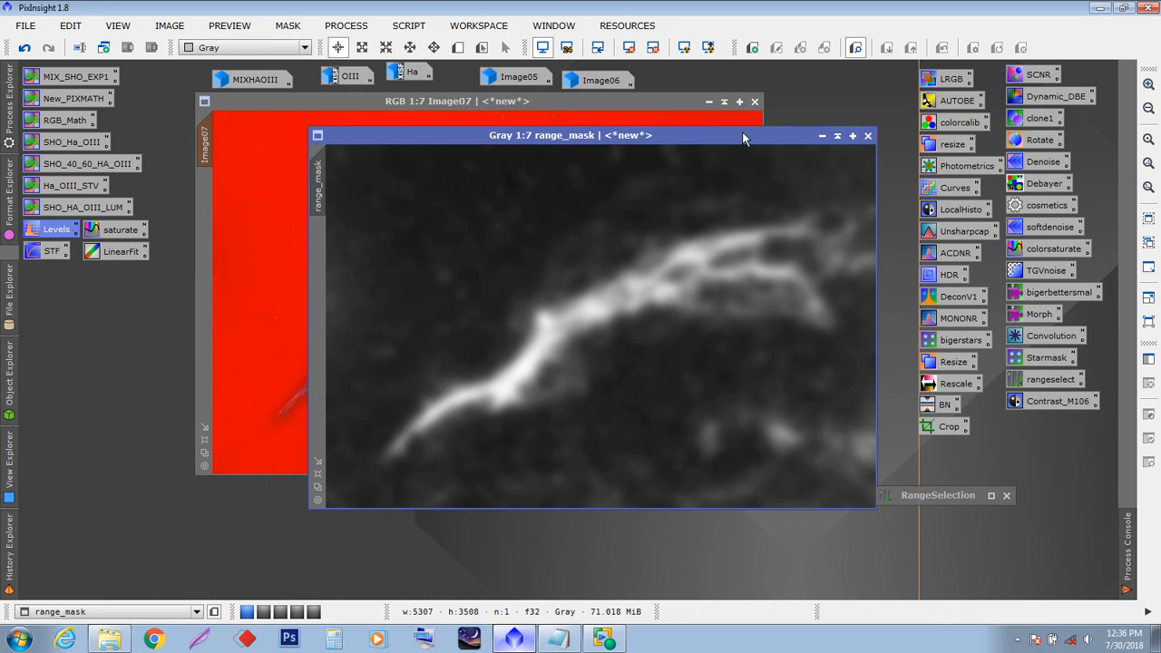
left_click(823, 136)
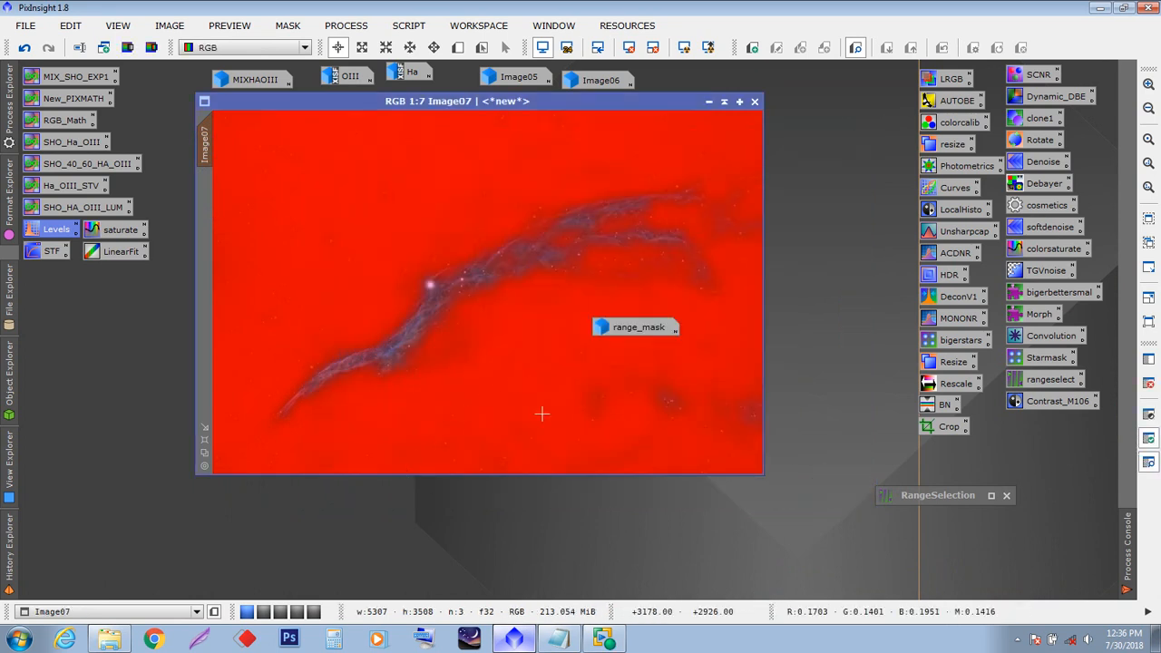
left_click_drag(619, 339, 74, 572)
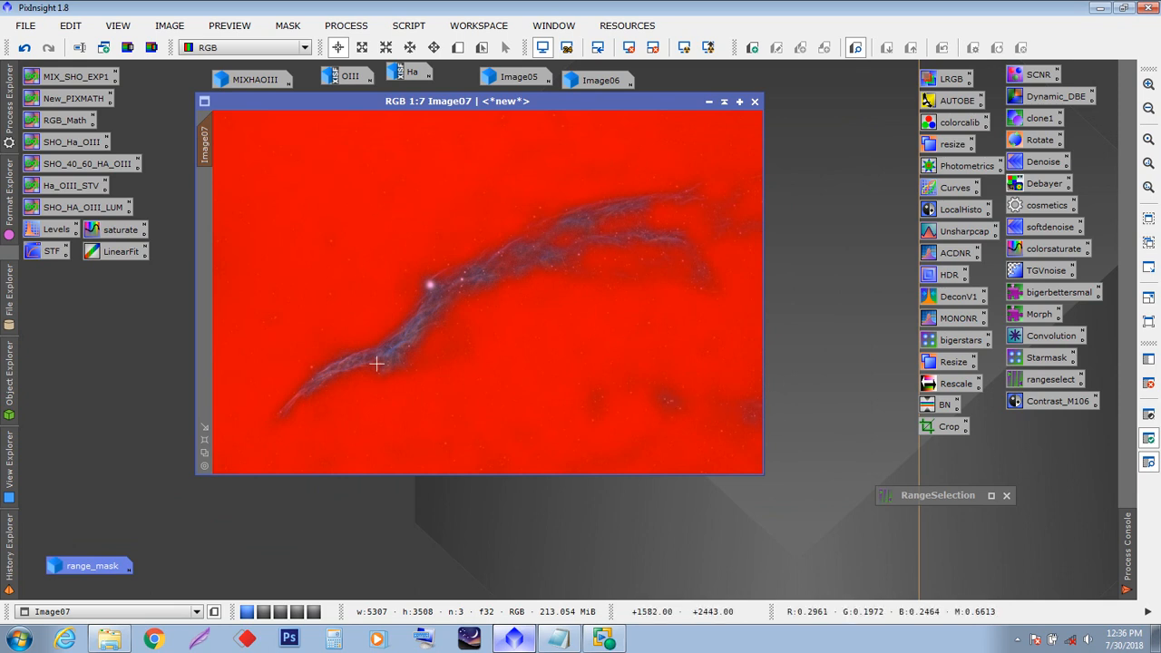
left_click_drag(528, 99, 538, 125)
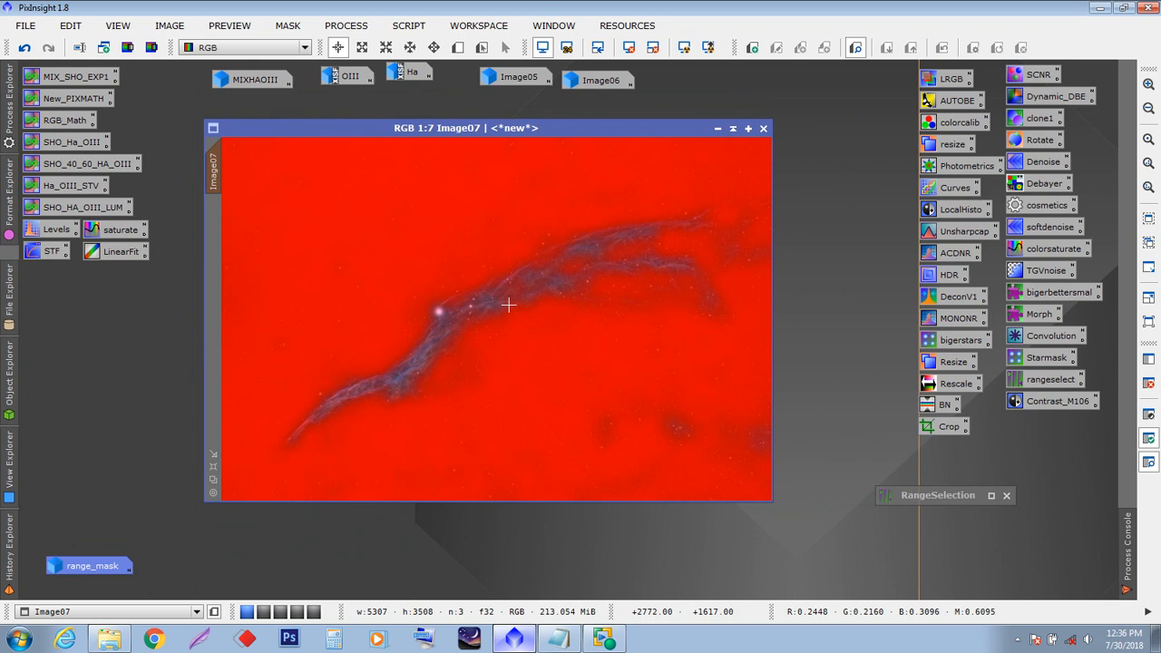
- Toggle the mask overlay on Image07 and invert the mask so it protects the nebula instead of the background
key("ctrl+k")
key("ctrl+k")
key("ctrl+k")
key("ctrl+k")
key("ctrl+k")
key("ctrl+k")
key("ctrl+k")
key("ctrl+k")
key("ctrl+k")
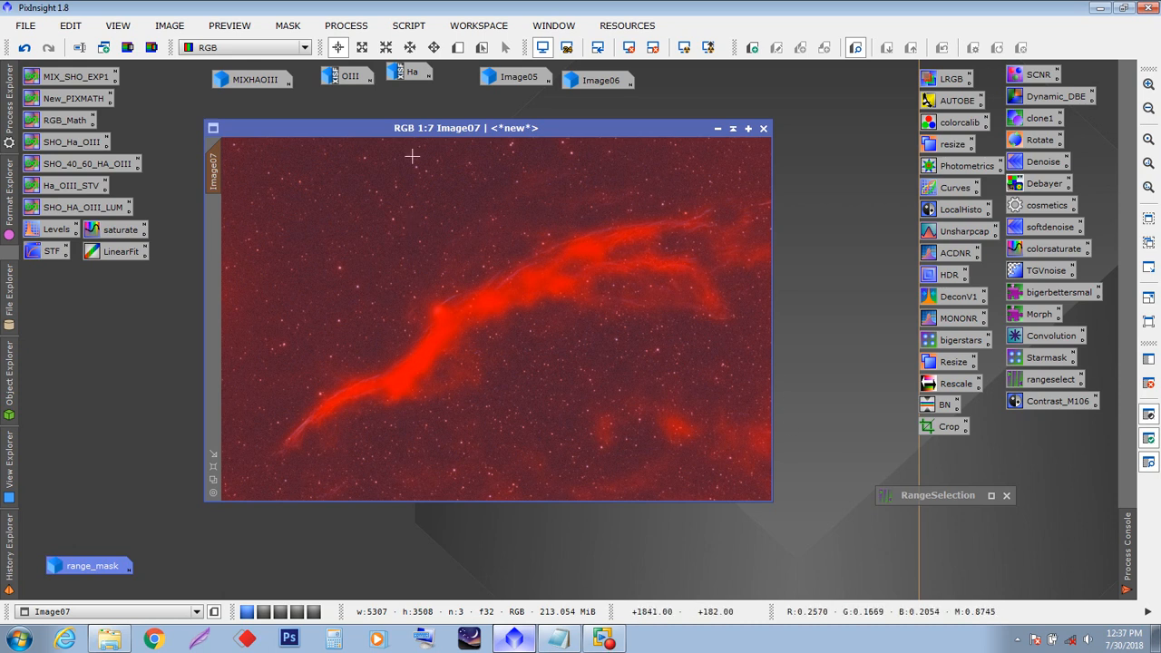
- Define a preview around the bright star beside the nebula in Image07 and view it at 1:2 with the mask hidden
left_click(458, 47)
left_click_drag(371, 258, 459, 337)
left_click(216, 227)
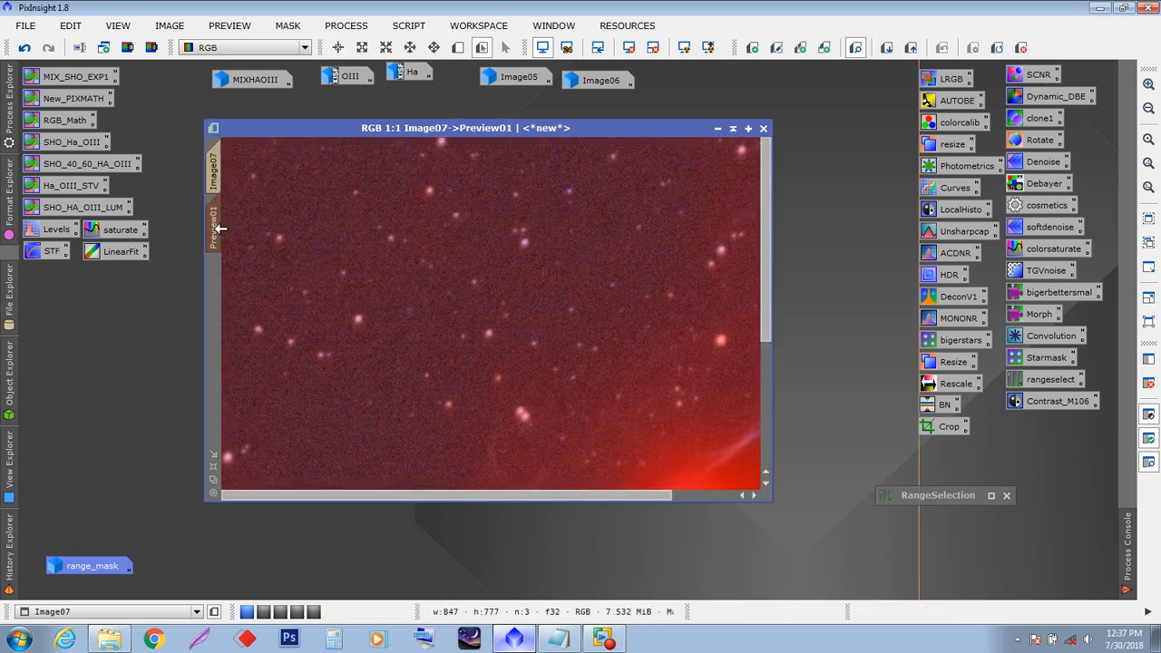
scroll(422, 345, "down", 1)
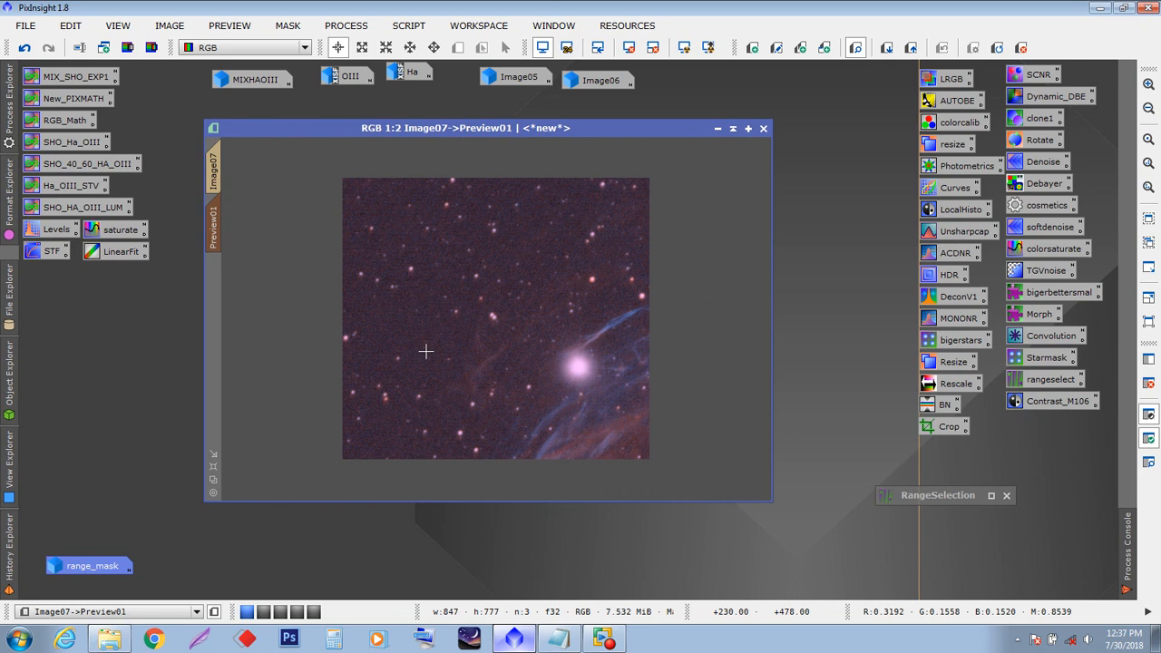
double_click(925, 252)
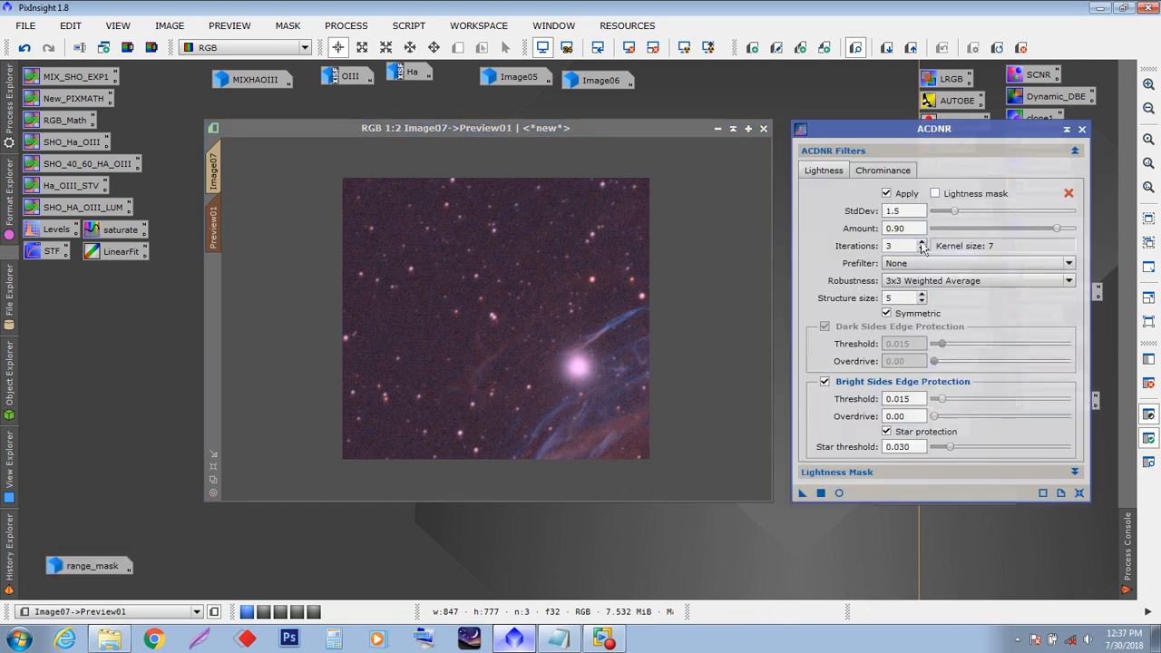
left_click_drag(934, 129, 793, 110)
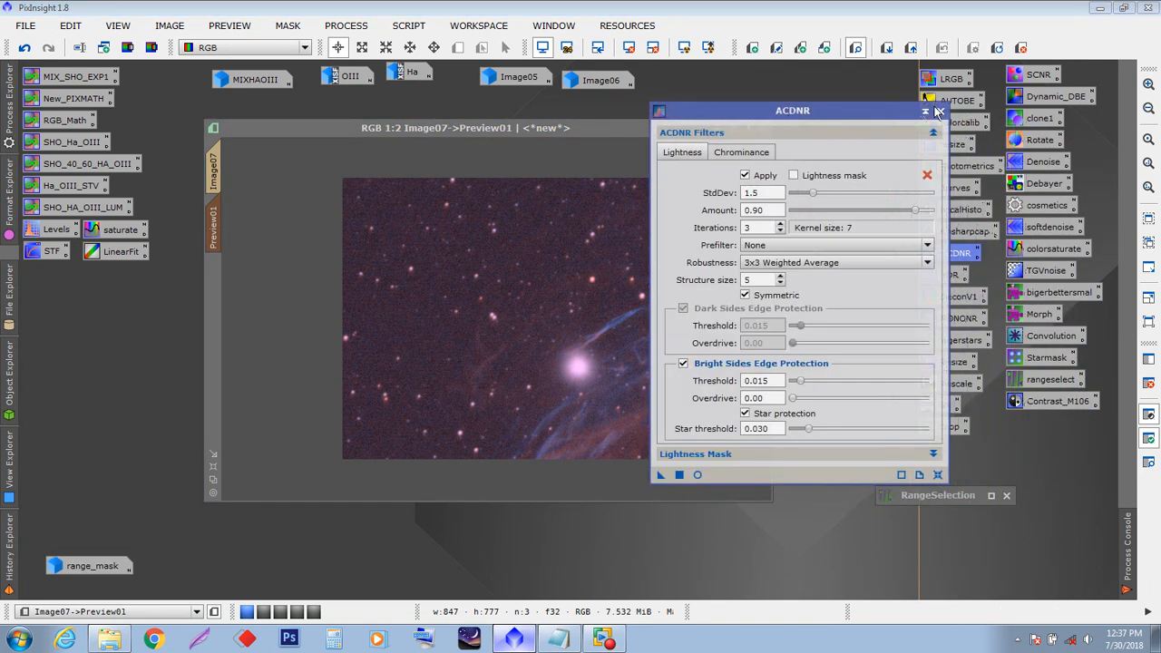
left_click(939, 112)
left_click(1025, 271)
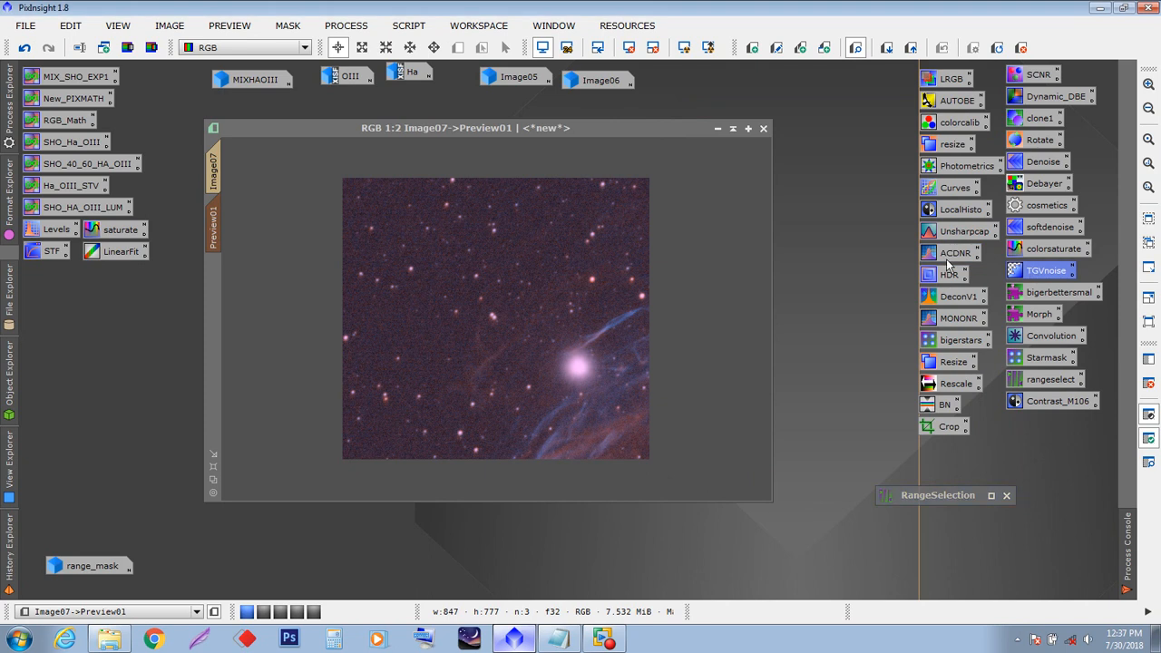
left_click_drag(806, 129, 757, 125)
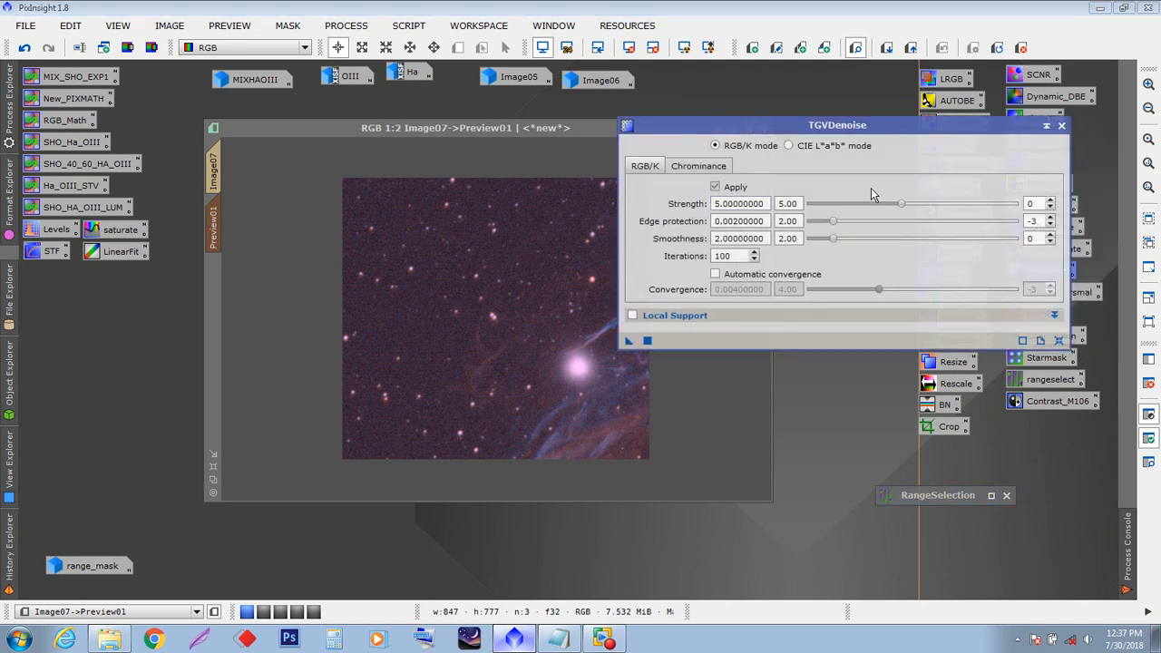
left_click(1061, 126)
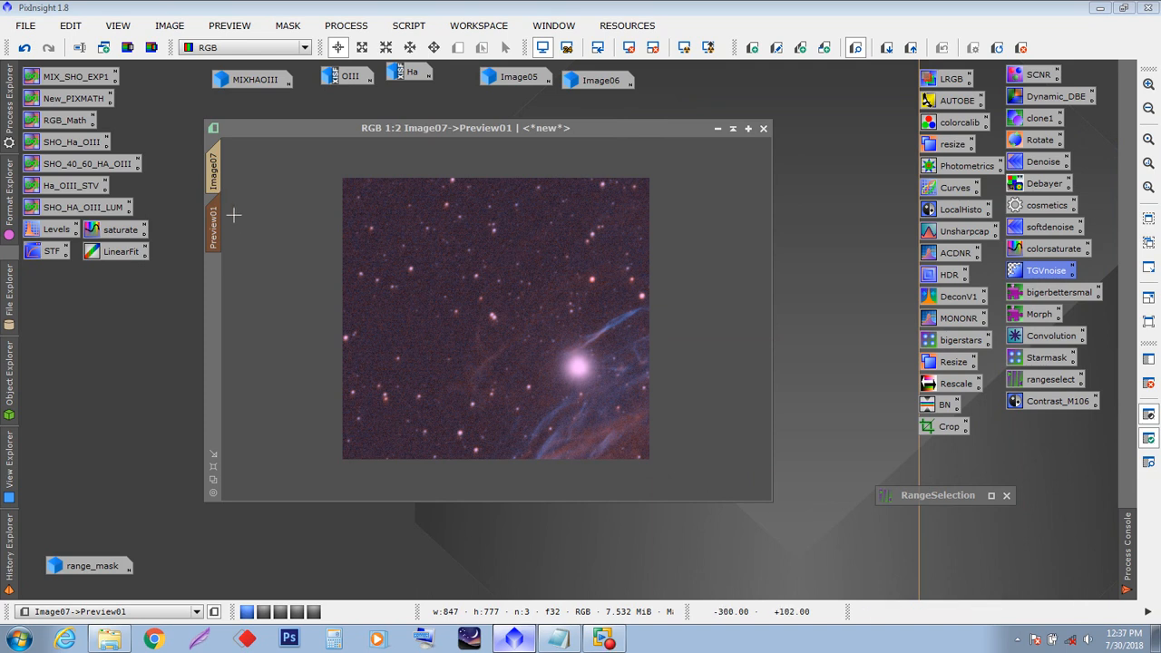
- Return to the full Image07 view, invert its mask so it protects the background, check the overlay and hide it
left_click(215, 172)
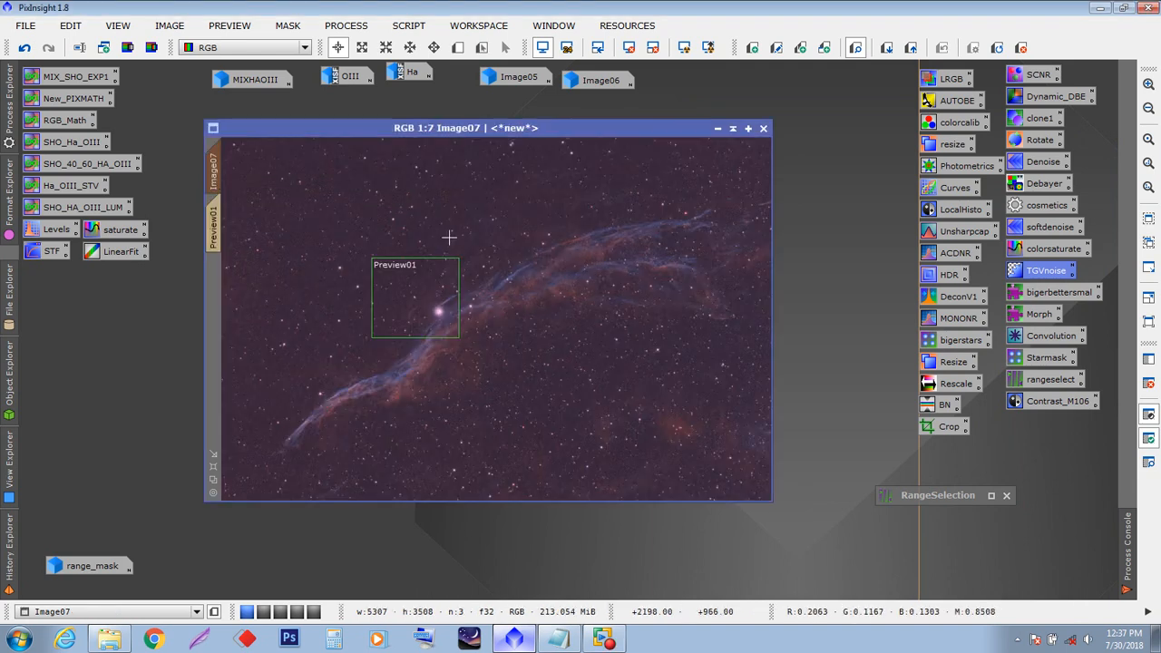
key("ctrl+k")
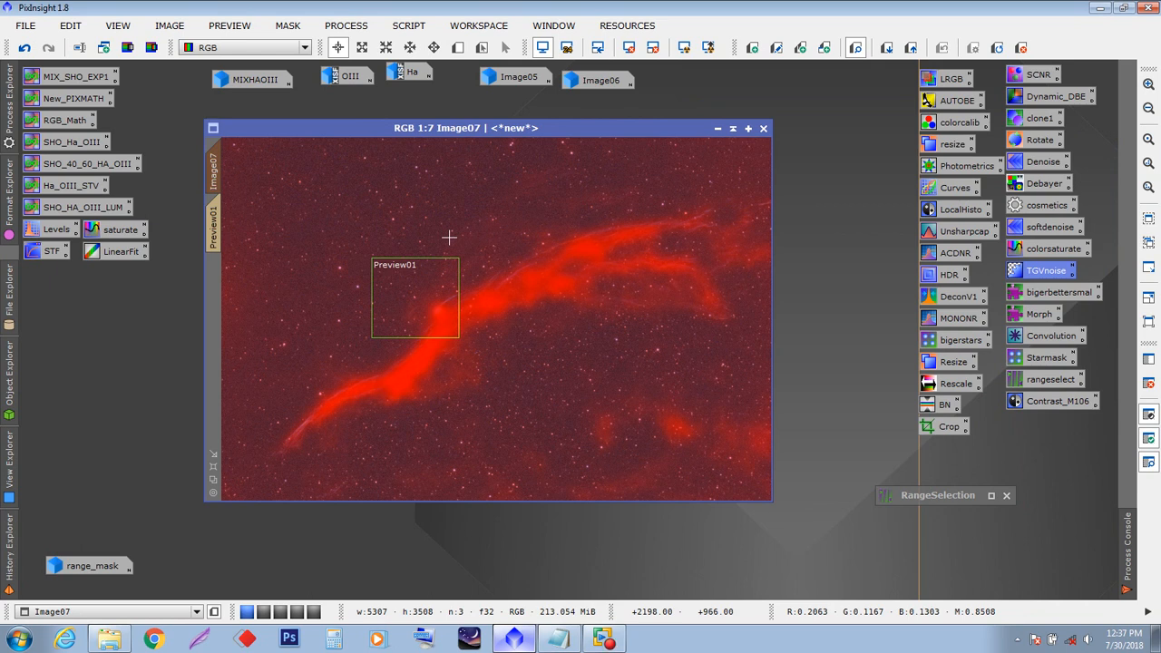
key("ctrl+i")
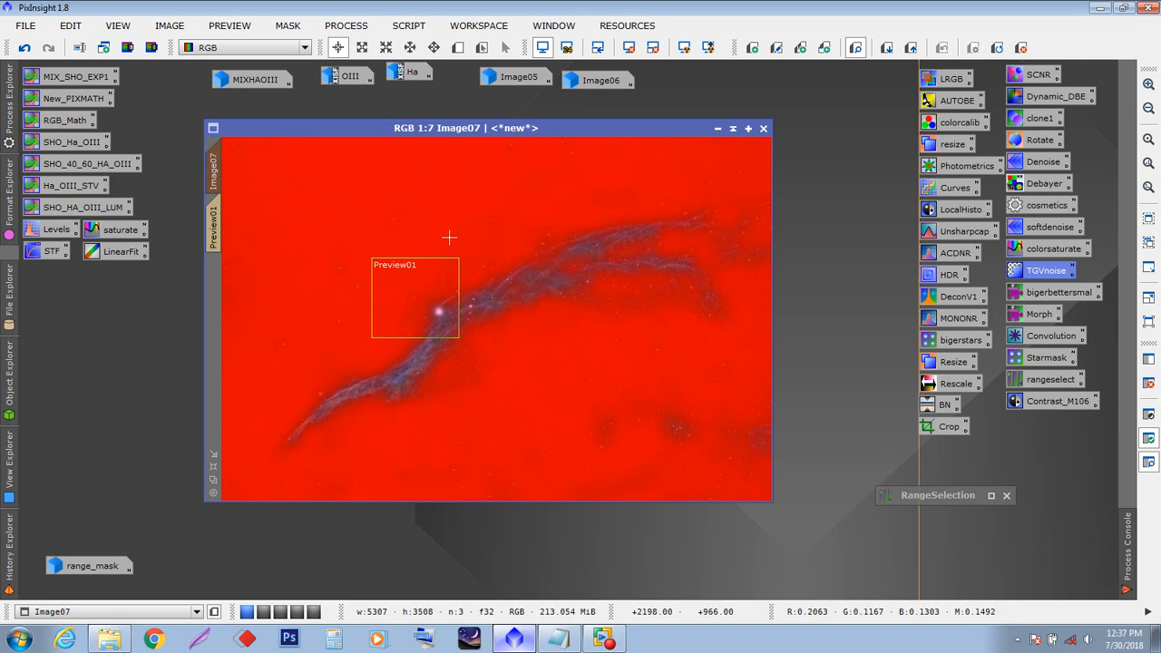
left_click(287, 26)
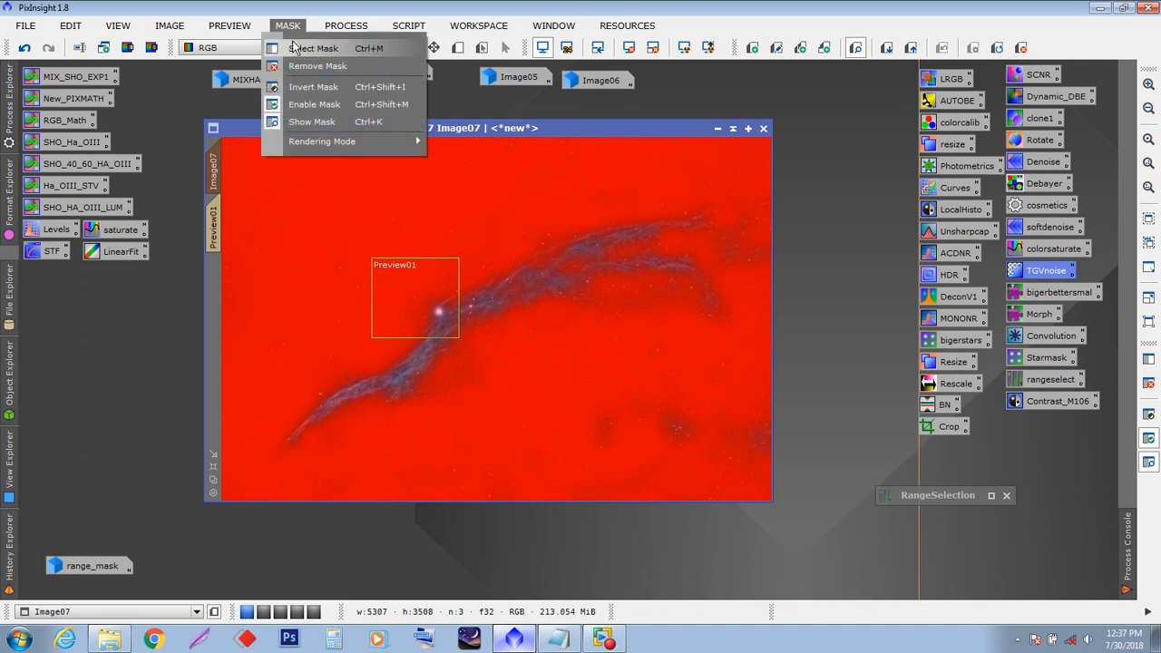
left_click(322, 127)
left_click(287, 25)
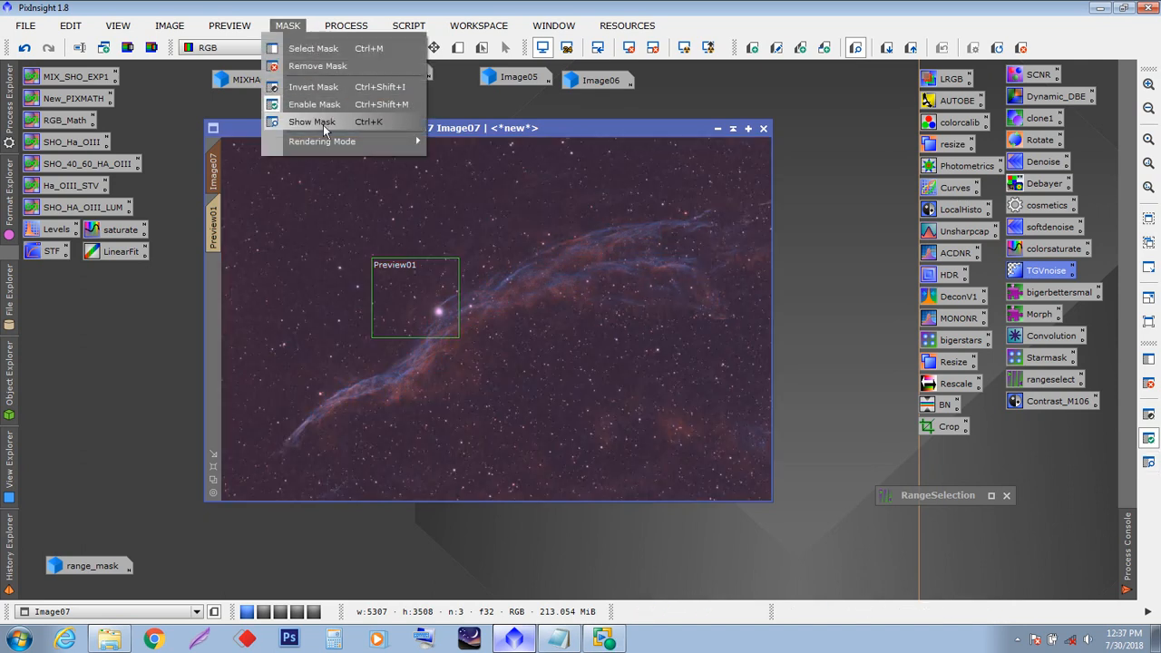
left_click(323, 125)
left_click(287, 26)
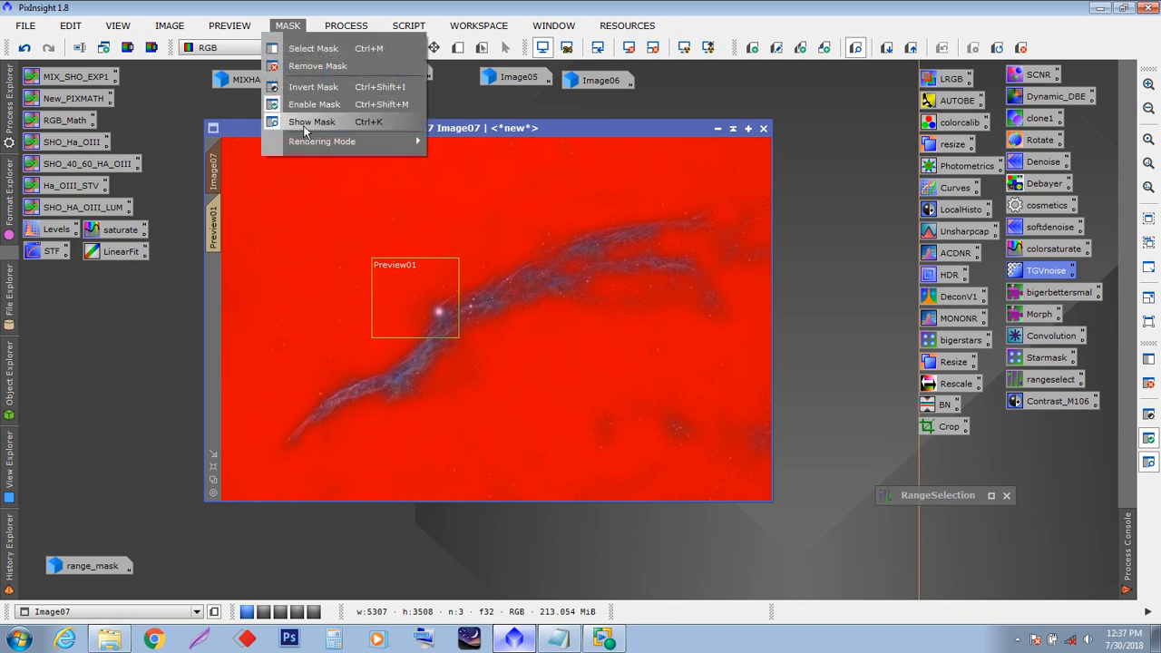
left_click(303, 126)
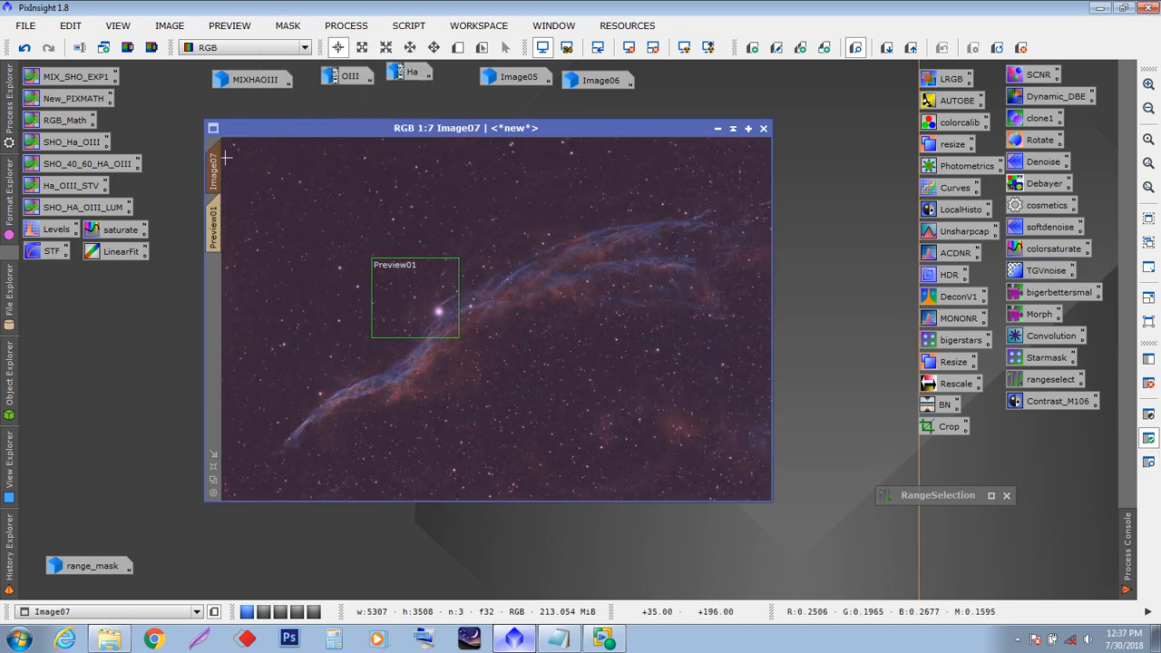
- Enlarge Preview01 to cover more of the nebula beside the bright star and view the preview
left_click(456, 47)
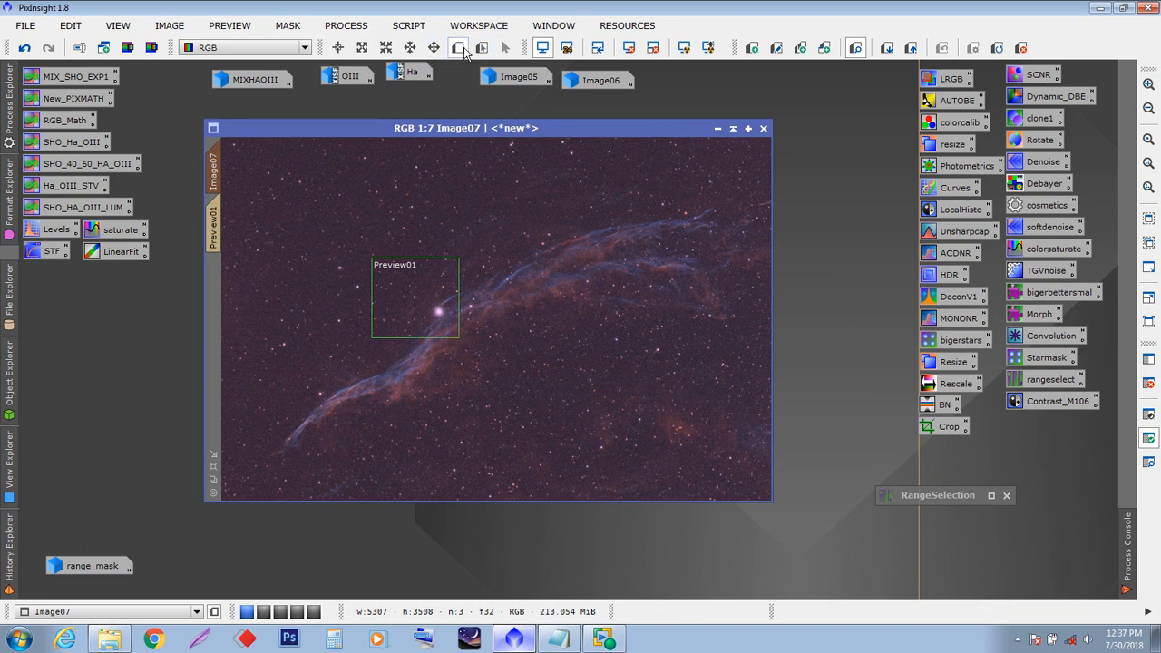
left_click(482, 47)
left_click_drag(459, 336, 499, 398)
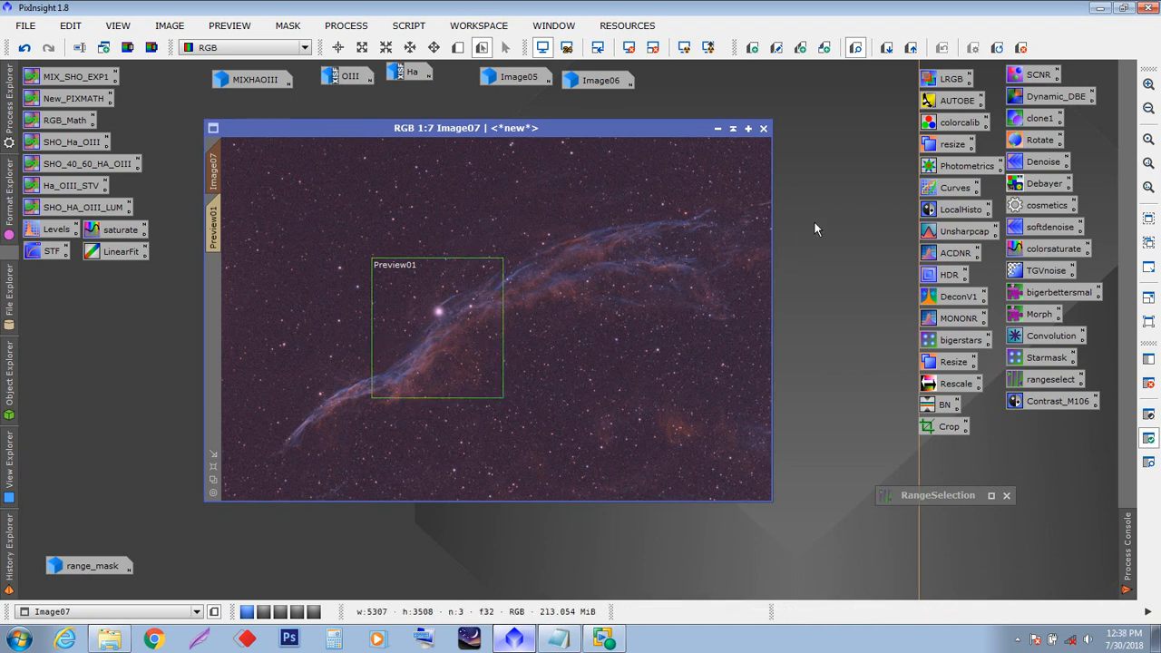
left_click(214, 226)
scroll(735, 249, "down", 3)
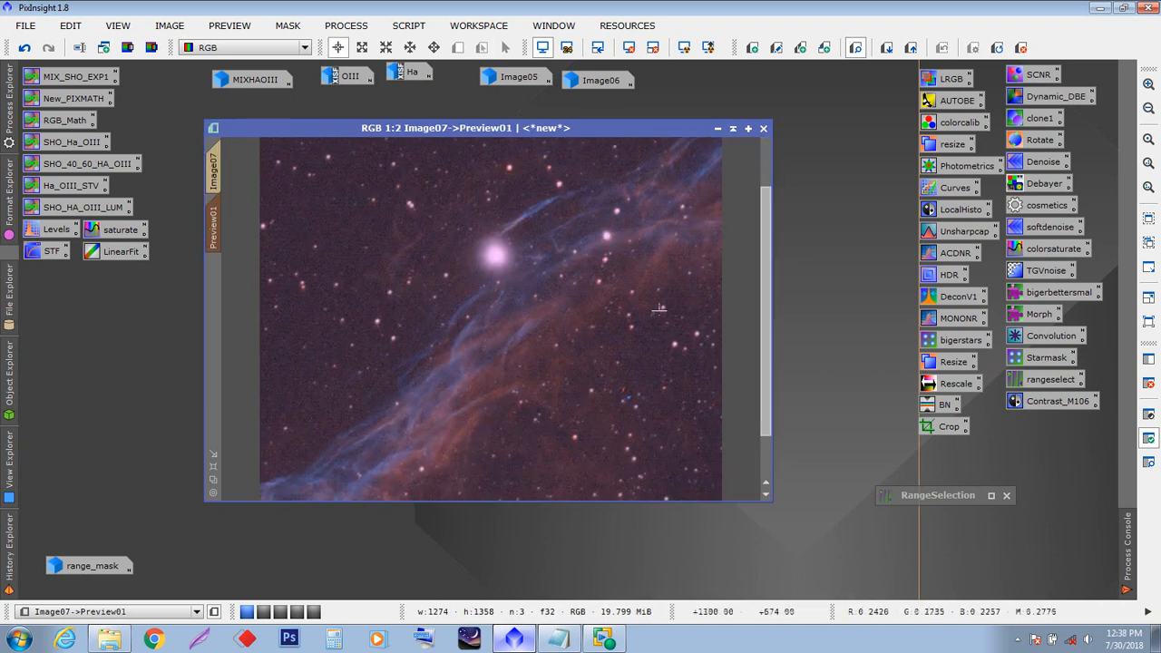
- Apply LocalHistogramEqualization with kernel radius 64, contrast limit 3.5 and amount 0.220 to Preview01 and to the full Image07
double_click(962, 210)
left_click_drag(1077, 264, 911, 243)
left_click_drag(754, 305, 561, 308)
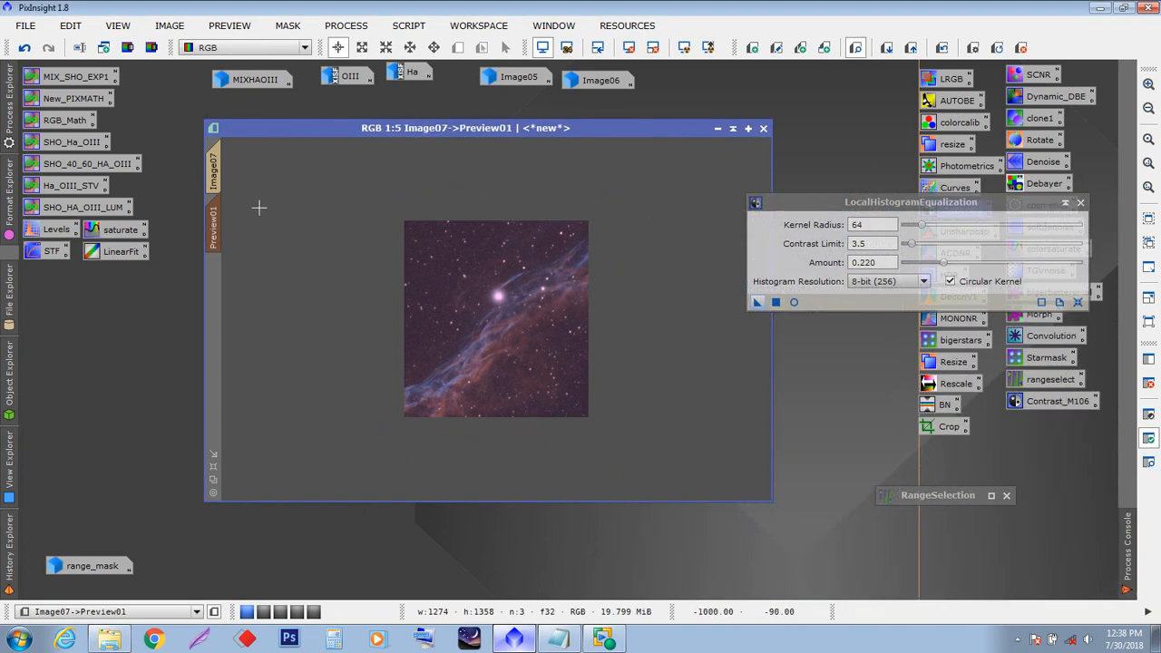
left_click(215, 176)
left_click_drag(752, 306, 557, 358)
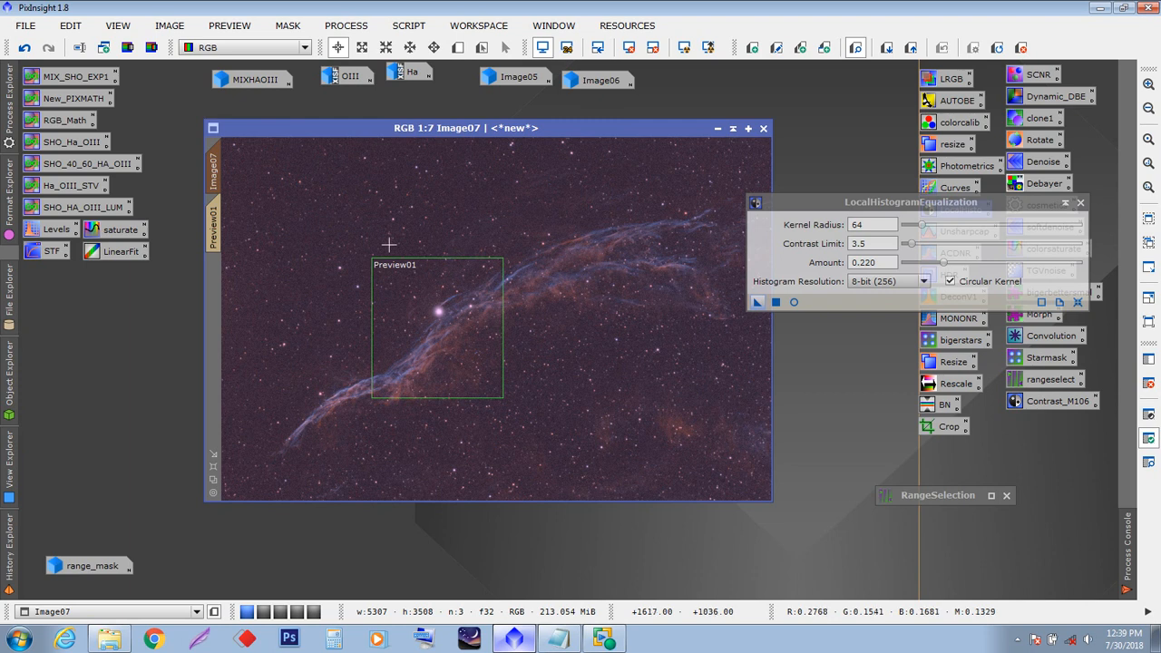
- Restore the Ha and OIII frames, offset the OIII window from the others and close LocalHistogramEqualization
double_click(411, 74)
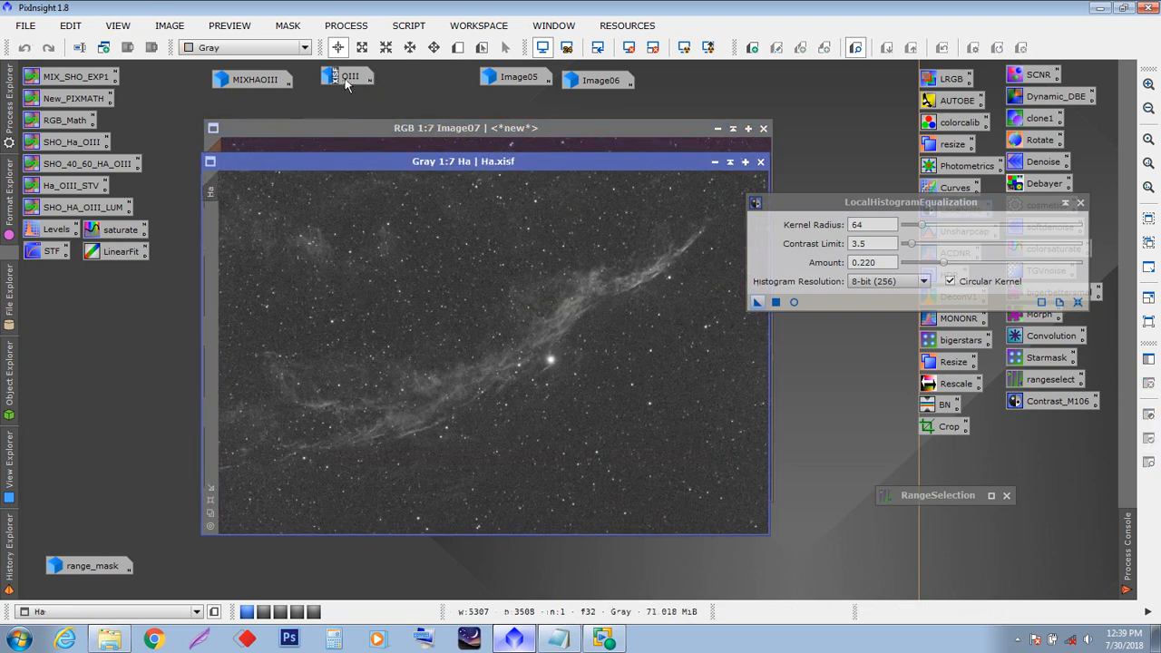
double_click(349, 77)
left_click_drag(467, 210, 560, 201)
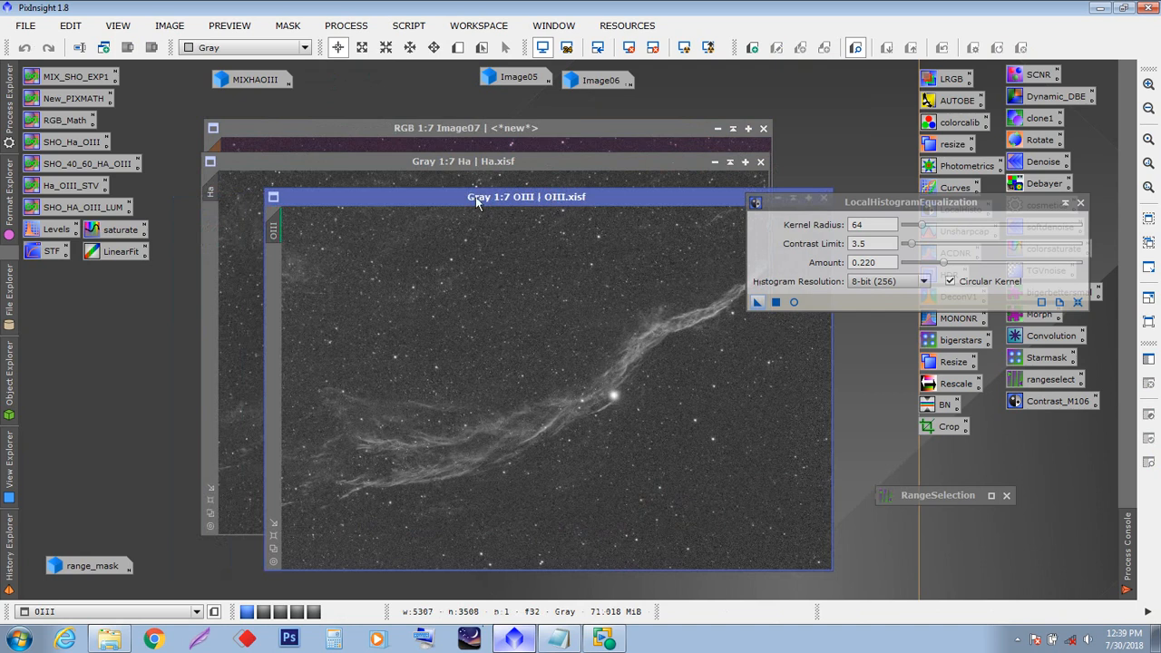
left_click(684, 48)
left_click_drag(336, 202, 317, 199)
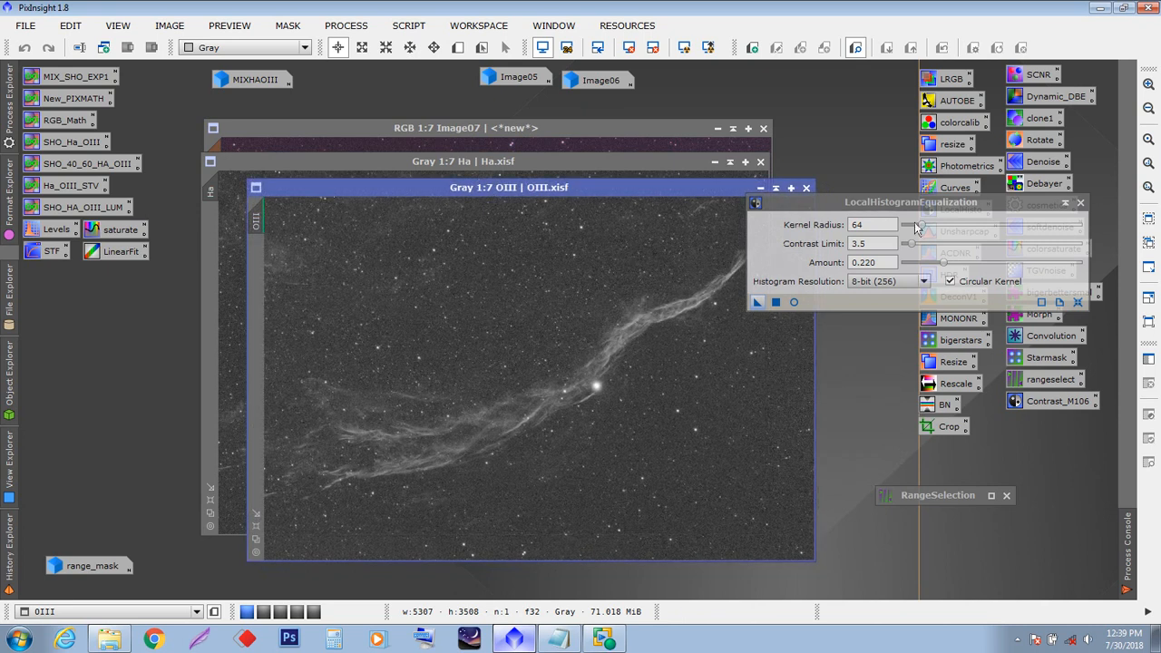
left_click(1079, 203)
left_click(581, 190)
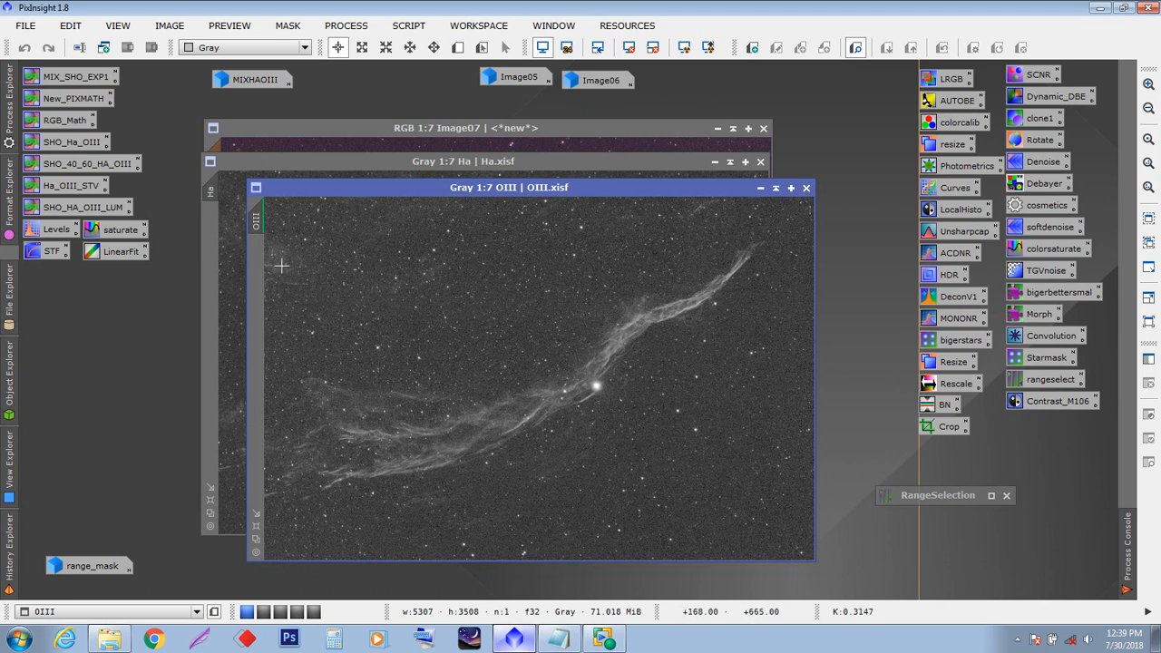
- Review the PixelMath expressions stored in Ha_OIII_STV alongside Image07 and close PixelMath
double_click(82, 191)
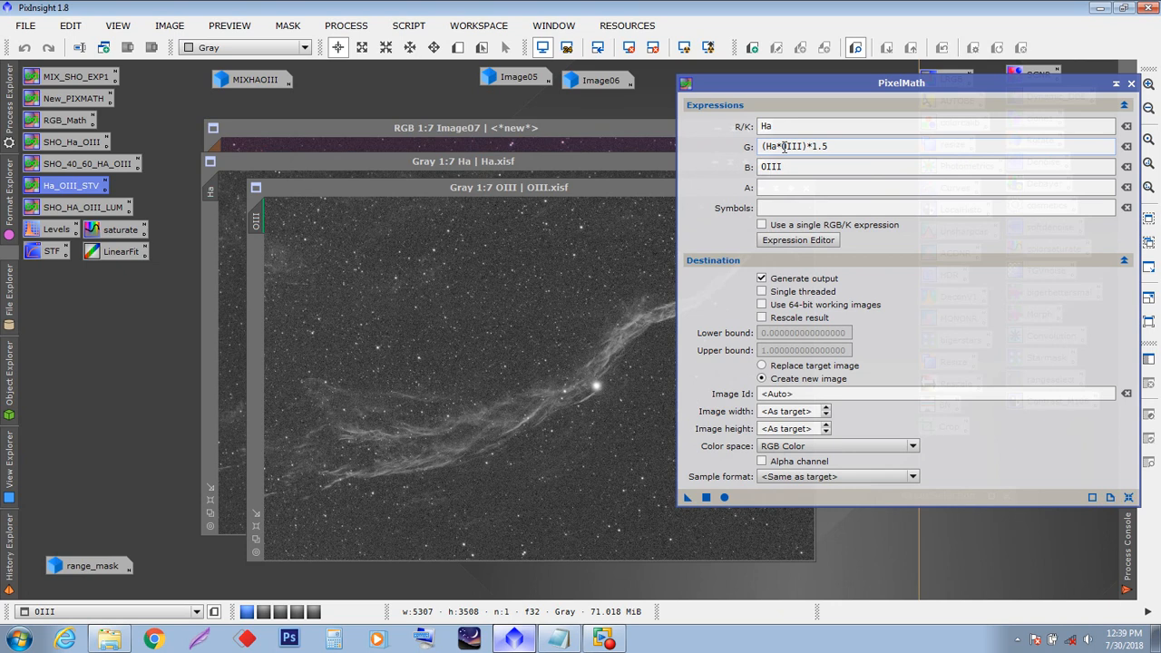
double_click(498, 129)
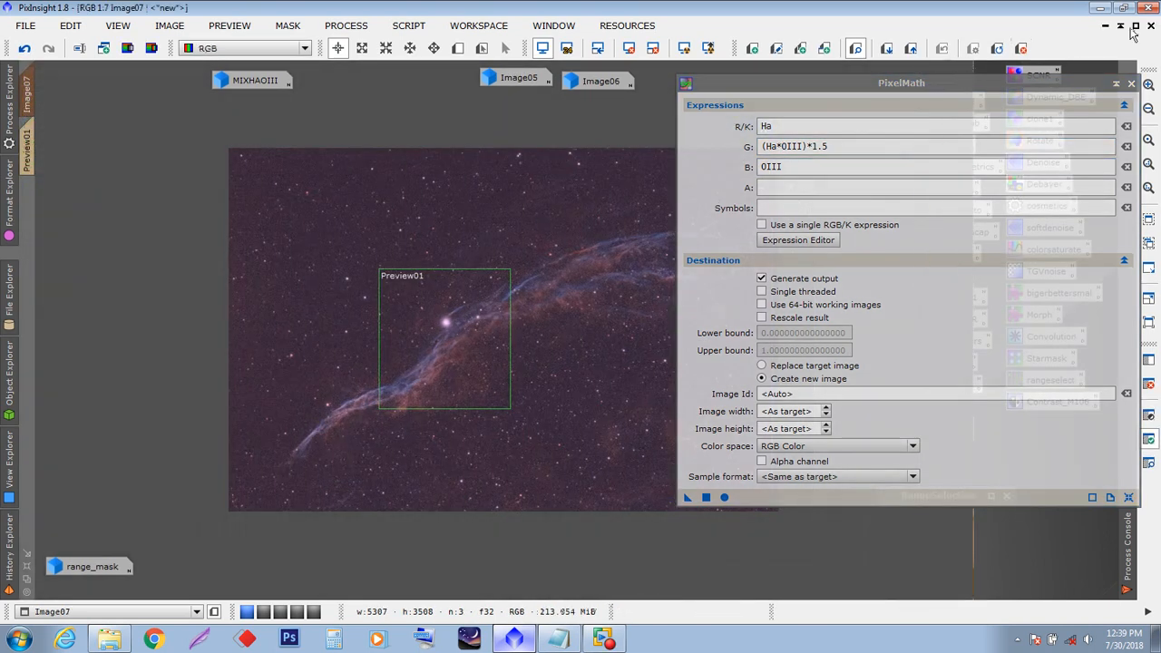
left_click(1135, 27)
left_click_drag(587, 131, 456, 124)
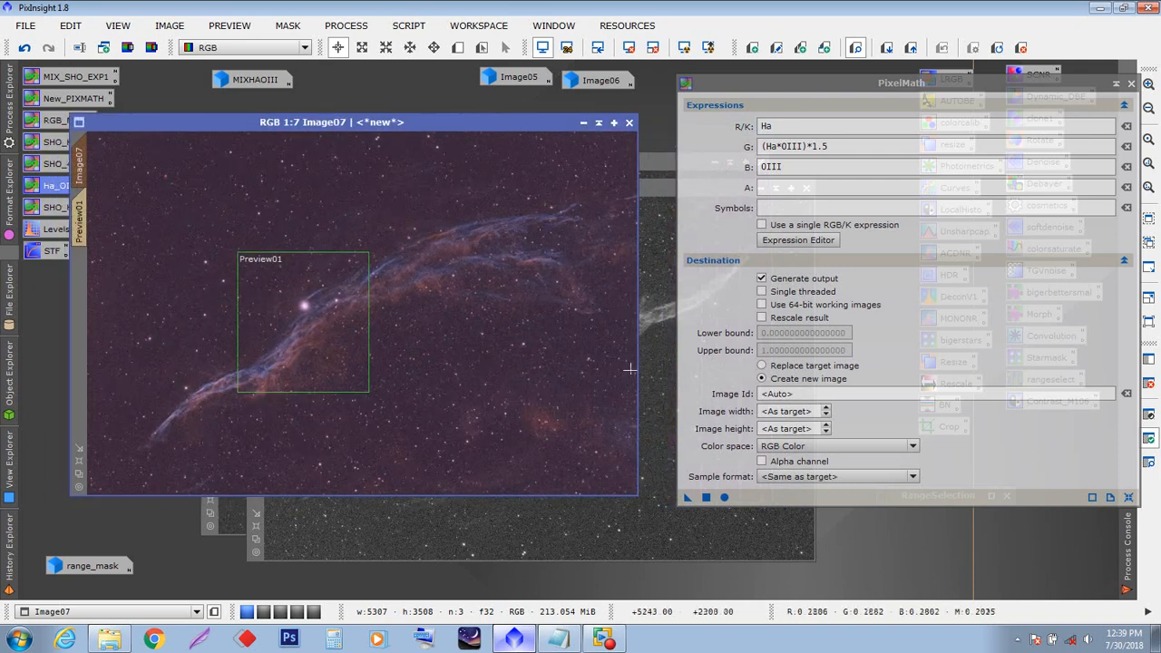
left_click(1131, 83)
- Reposition the Image07 window, delete its preview and remove its mask
left_click_drag(325, 128, 422, 145)
left_click(1021, 47)
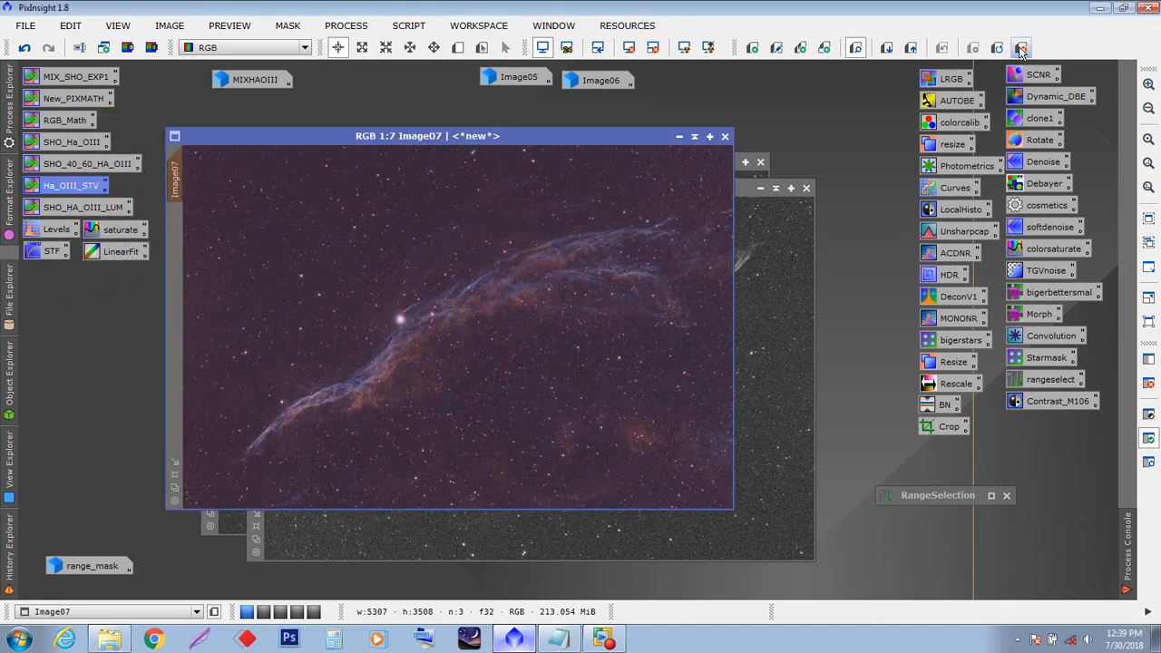
left_click(288, 25)
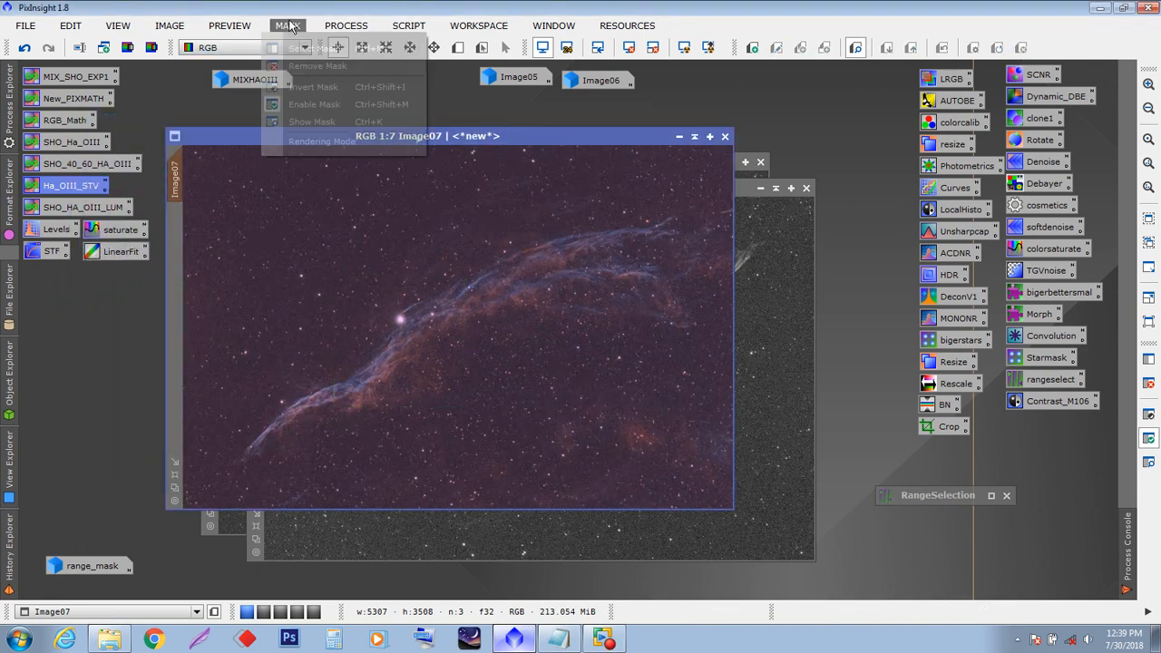
left_click(305, 67)
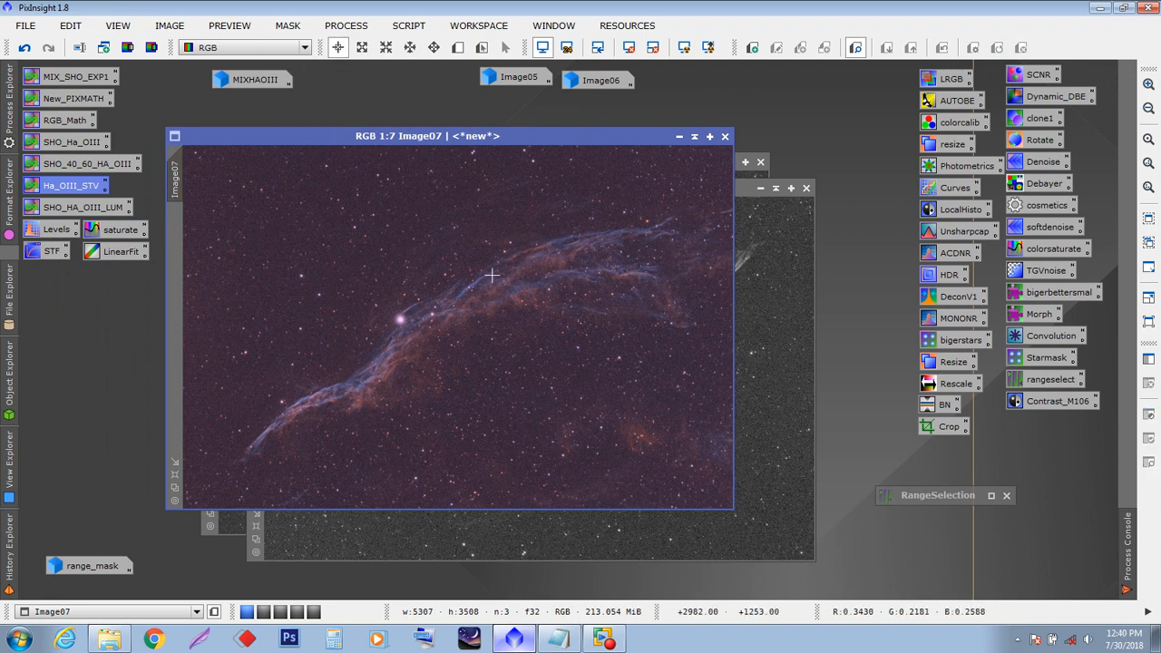
- Define a preview over a star-free patch of background sky in Image07 at 3:1
scroll(503, 308, "down", 4)
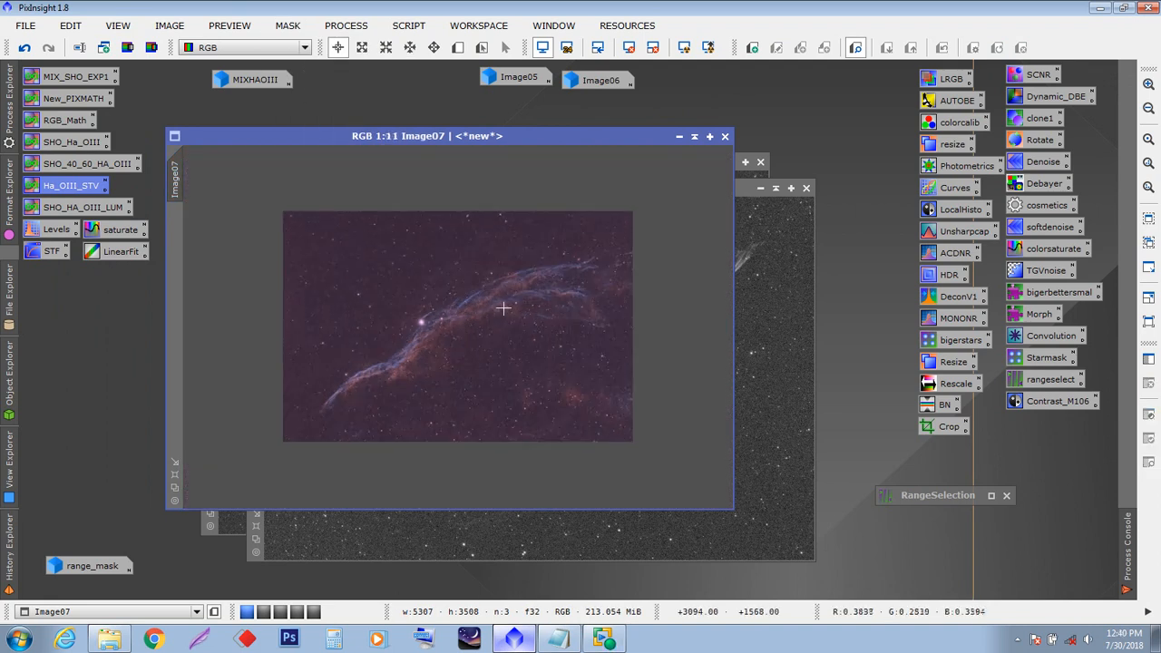
scroll(504, 308, "up", 12)
left_click_drag(727, 309, 715, 182)
left_click(460, 53)
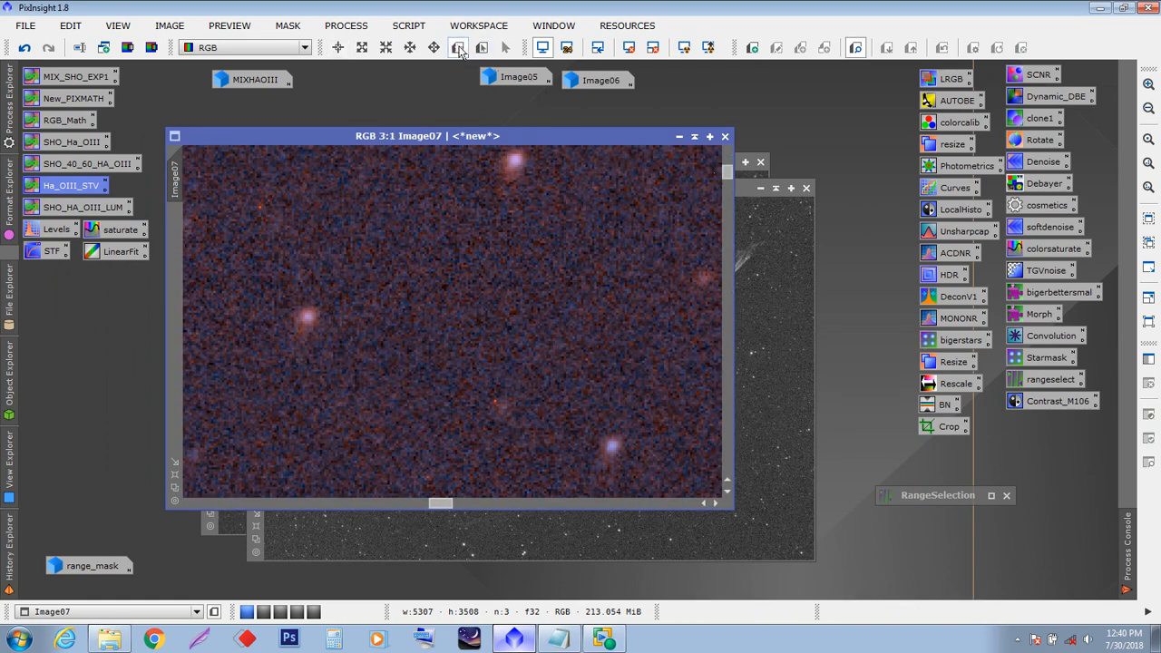
left_click_drag(337, 180, 665, 395)
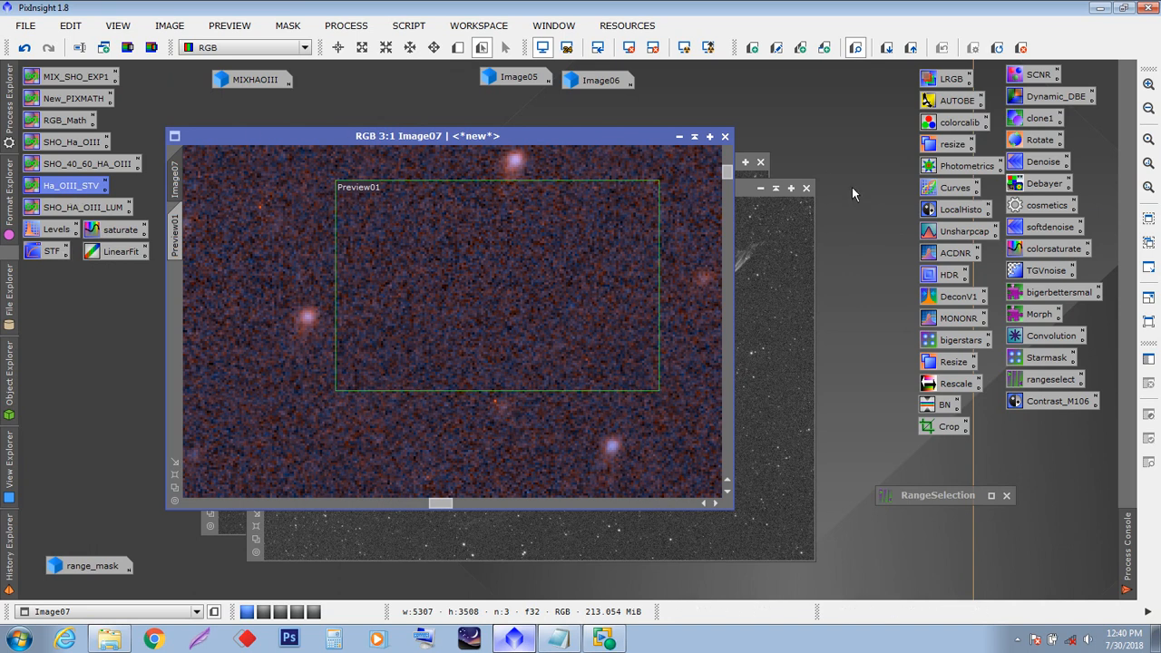
- Place the BN icon beside the LRGB icon, open BackgroundNeutralization and set its reference image to Image07->Preview01
left_click_drag(937, 405, 887, 80)
double_click(887, 80)
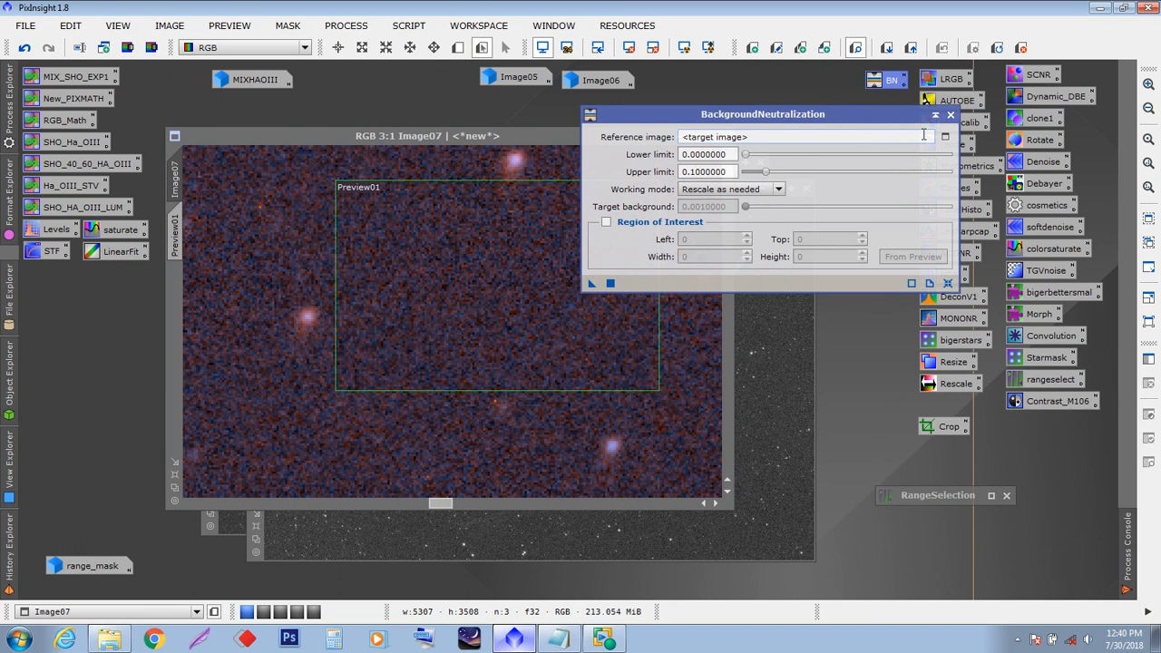
left_click(945, 137)
left_click(544, 294)
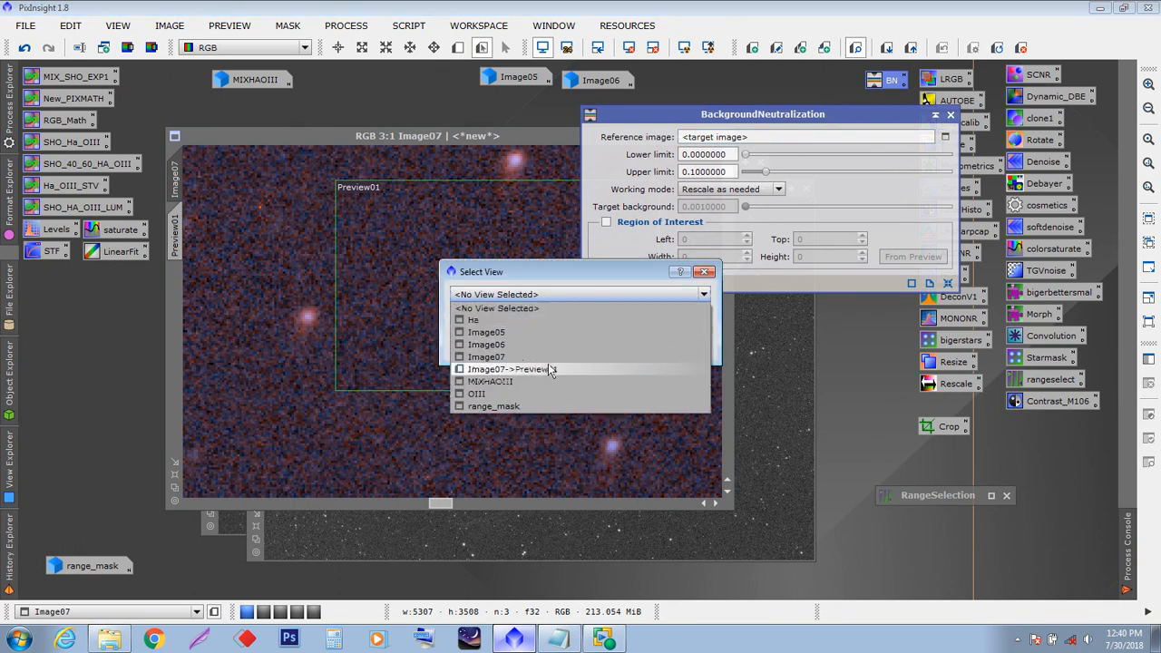
left_click(548, 368)
left_click(617, 346)
- Apply BackgroundNeutralization to Image07, close the tool and view the whole image
scroll(453, 319, "down", 6)
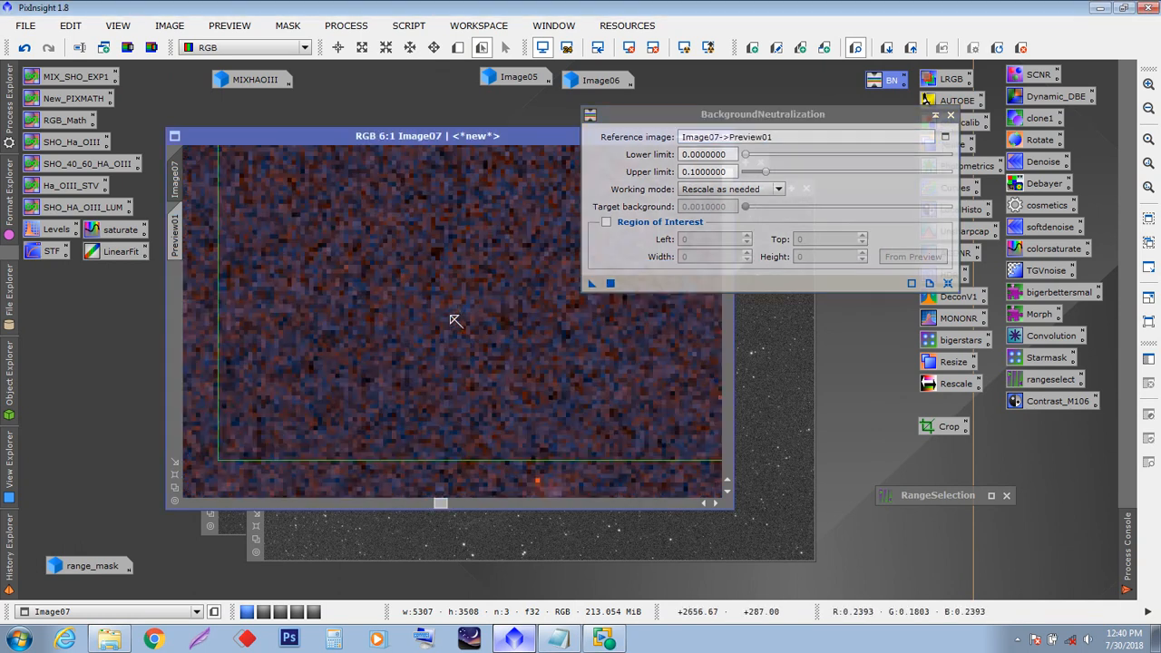
left_click(592, 284)
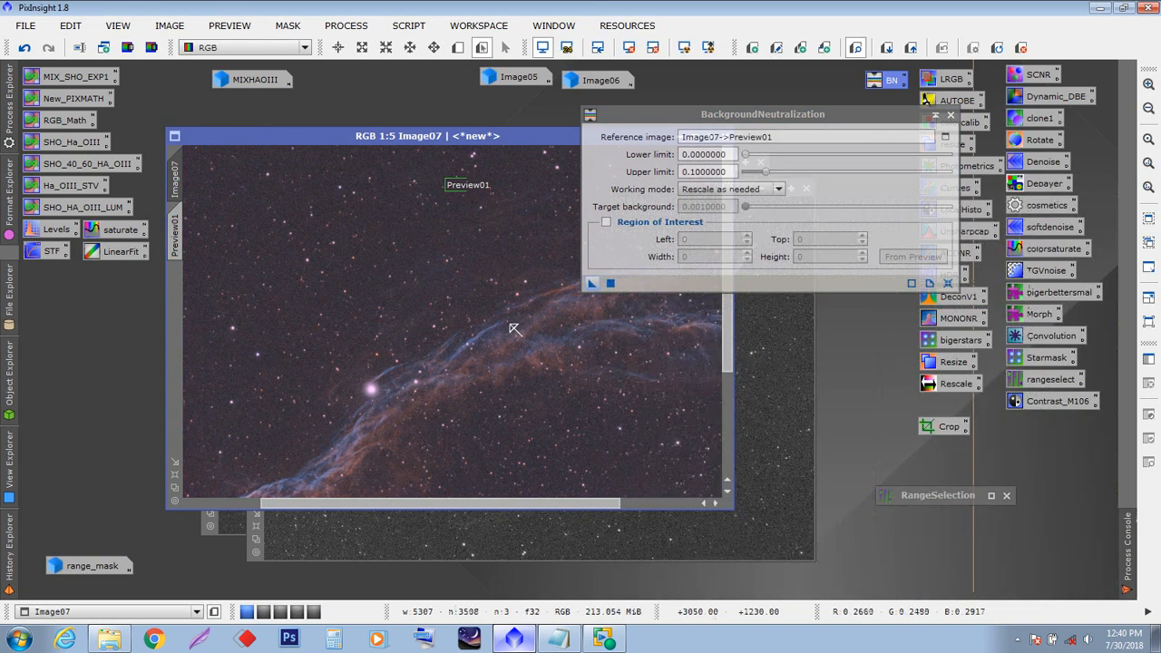
left_click(951, 116)
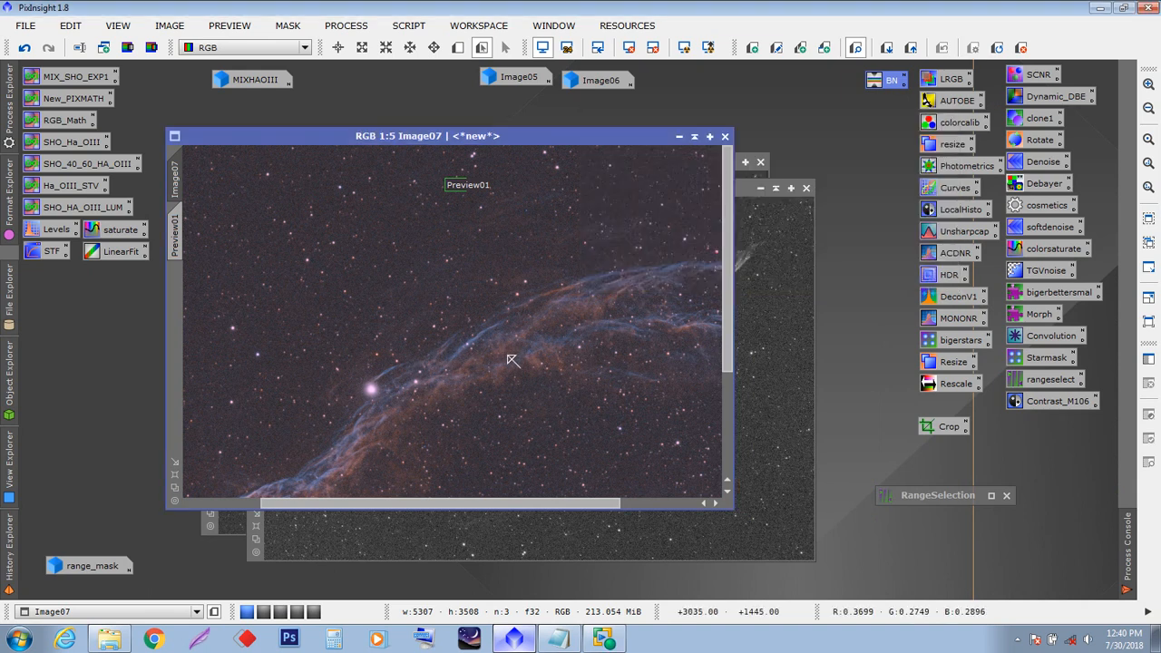
scroll(512, 360, "down", 3)
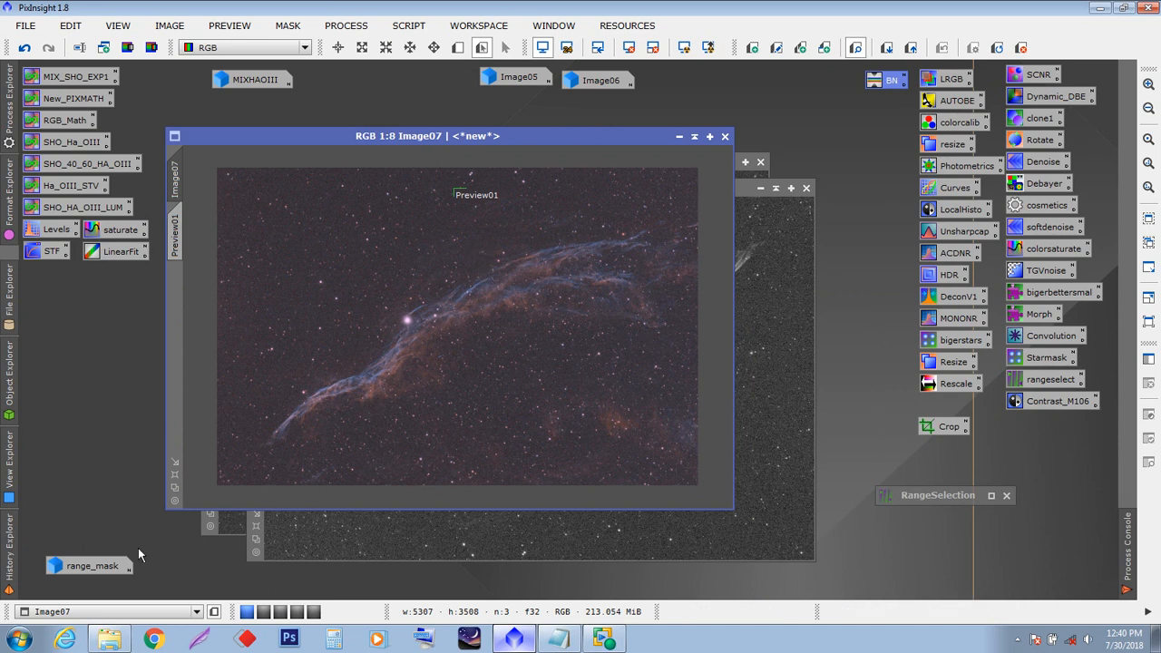
- Restore range_mask, apply it as the mask of Image07 and minimise the mask window
double_click(103, 568)
left_click_drag(515, 141, 648, 142)
left_click_drag(208, 289, 197, 314)
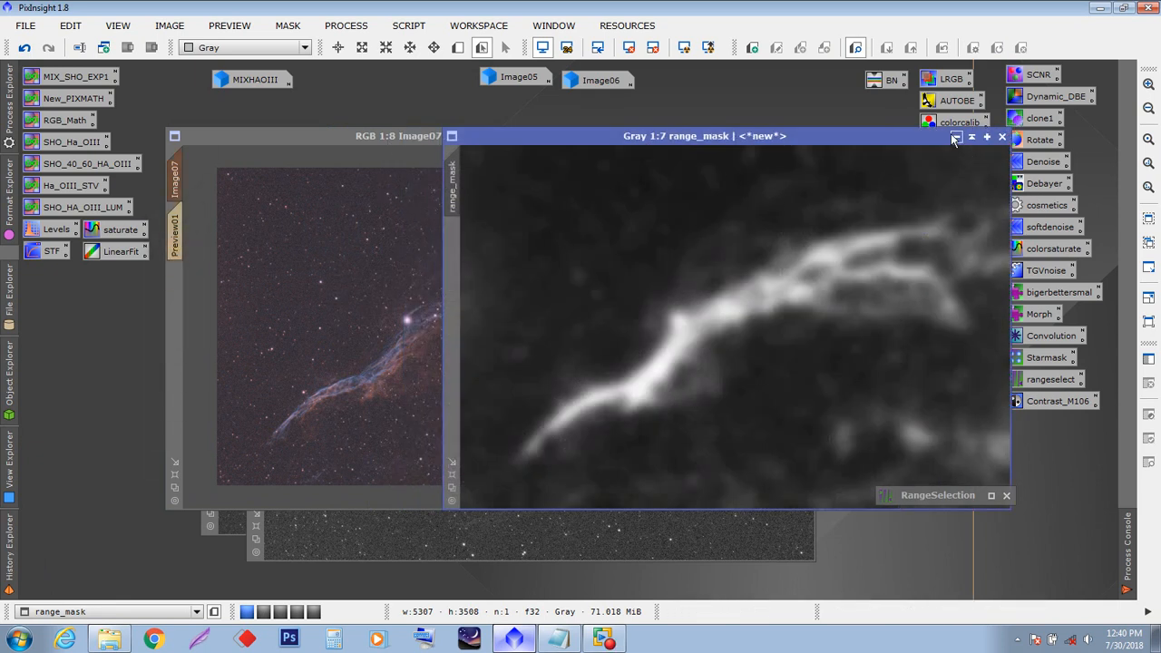
left_click(955, 137)
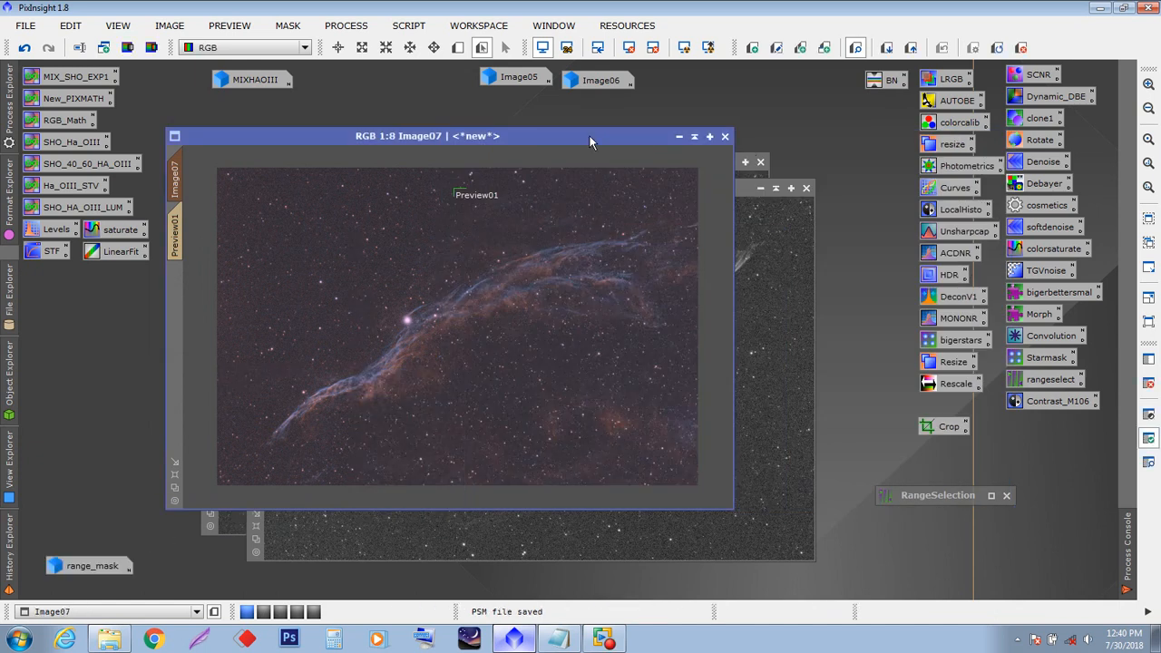
- Toggle the mask overlay on Image07 and invert the mask so it protects the nebula instead of the background
key("ctrl+k")
key("ctrl+k")
key("ctrl+k")
key("ctrl+k")
key("ctrl+k")
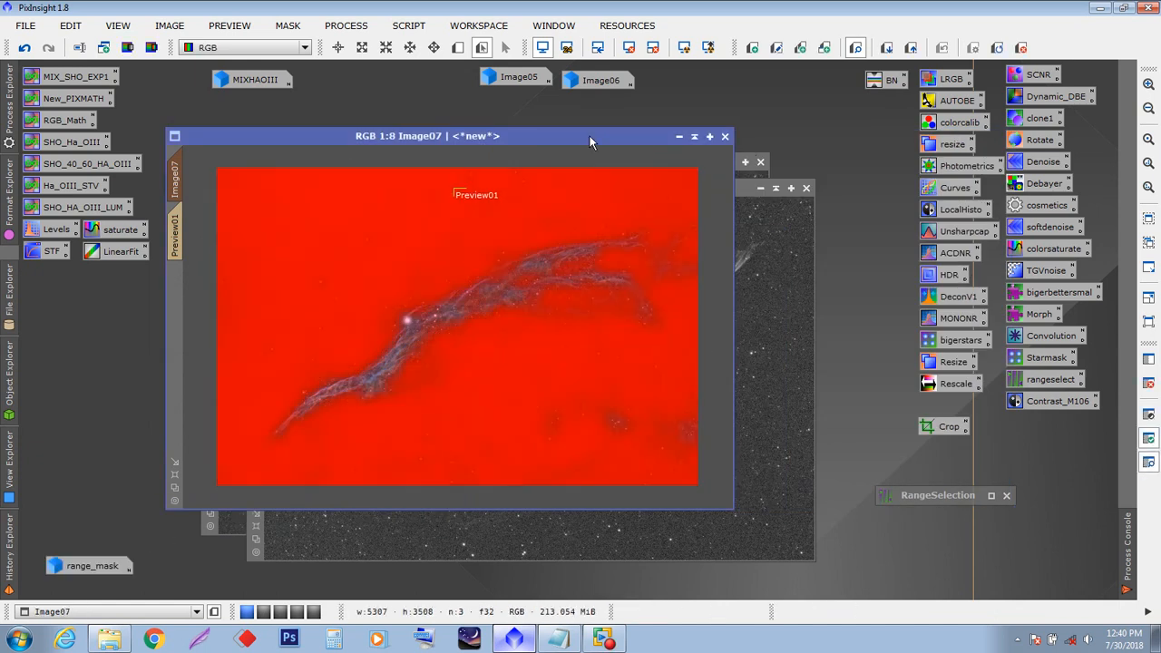
key("ctrl+k")
key("ctrl+k")
key("ctrl+k")
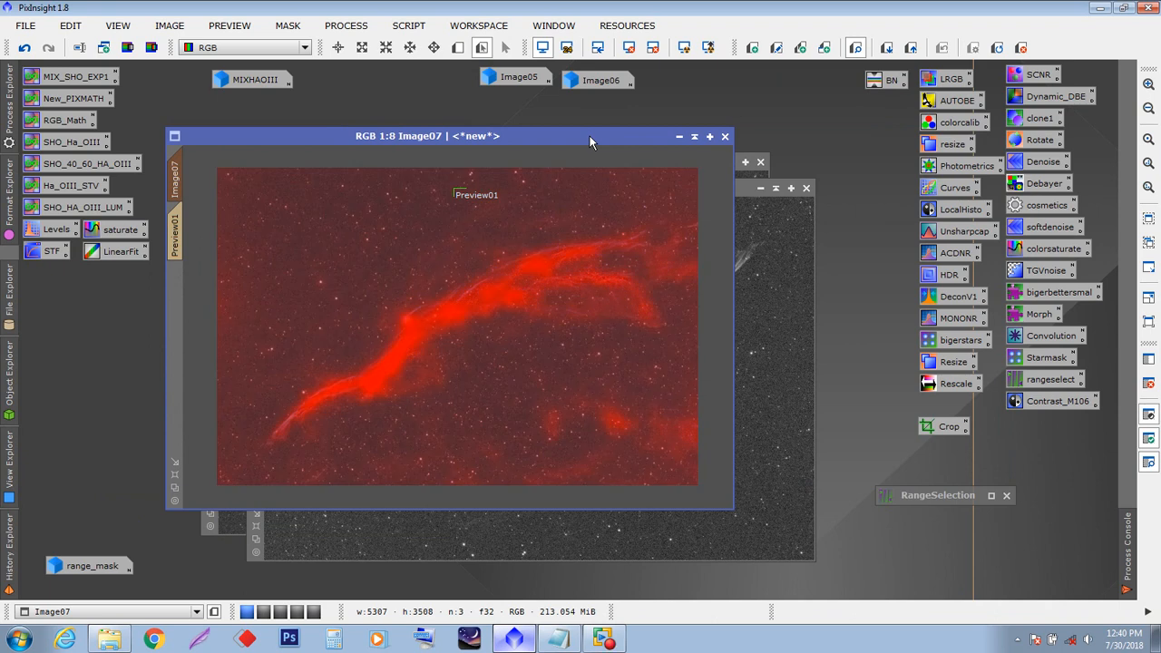
- Hide the mask overlay, move Preview01 over the bright star at about 1085 × 1065 pixels and show that preview
key("ctrl+k")
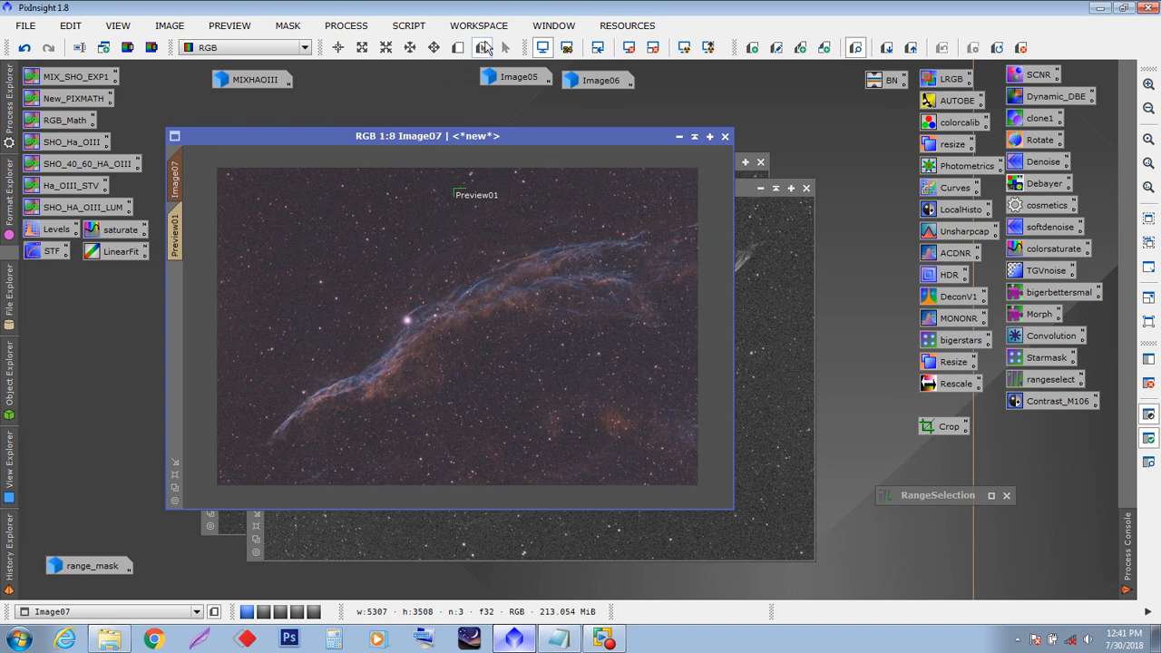
left_click_drag(464, 196, 592, 339)
left_click_drag(581, 310, 441, 350)
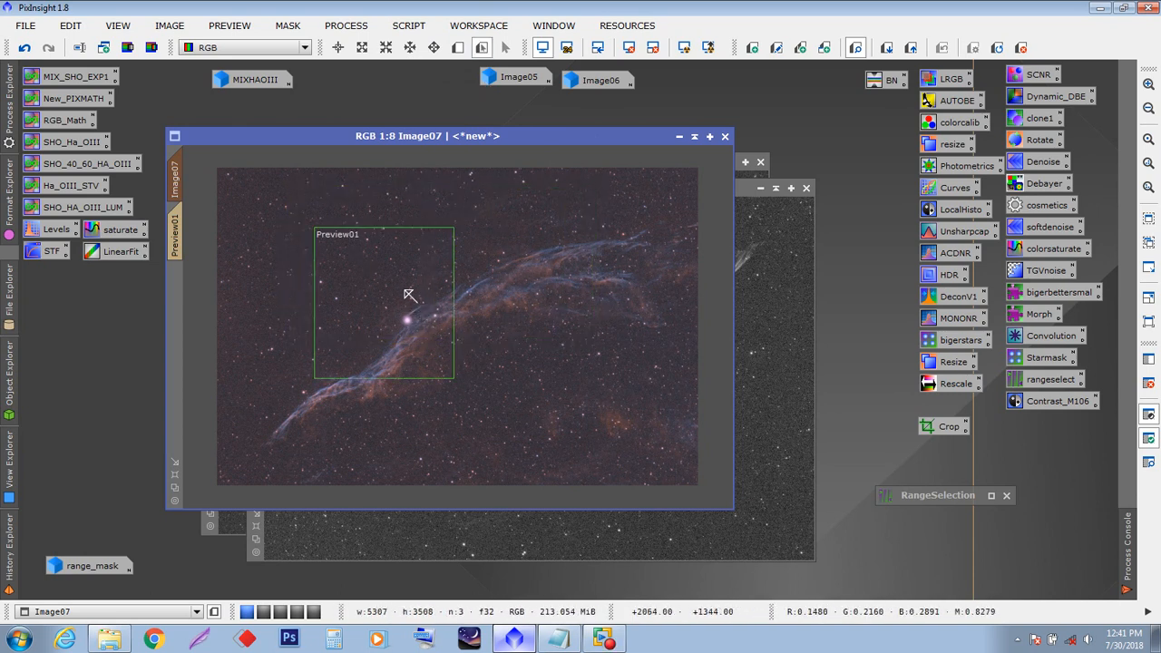
left_click_drag(311, 225, 353, 274)
left_click(177, 237)
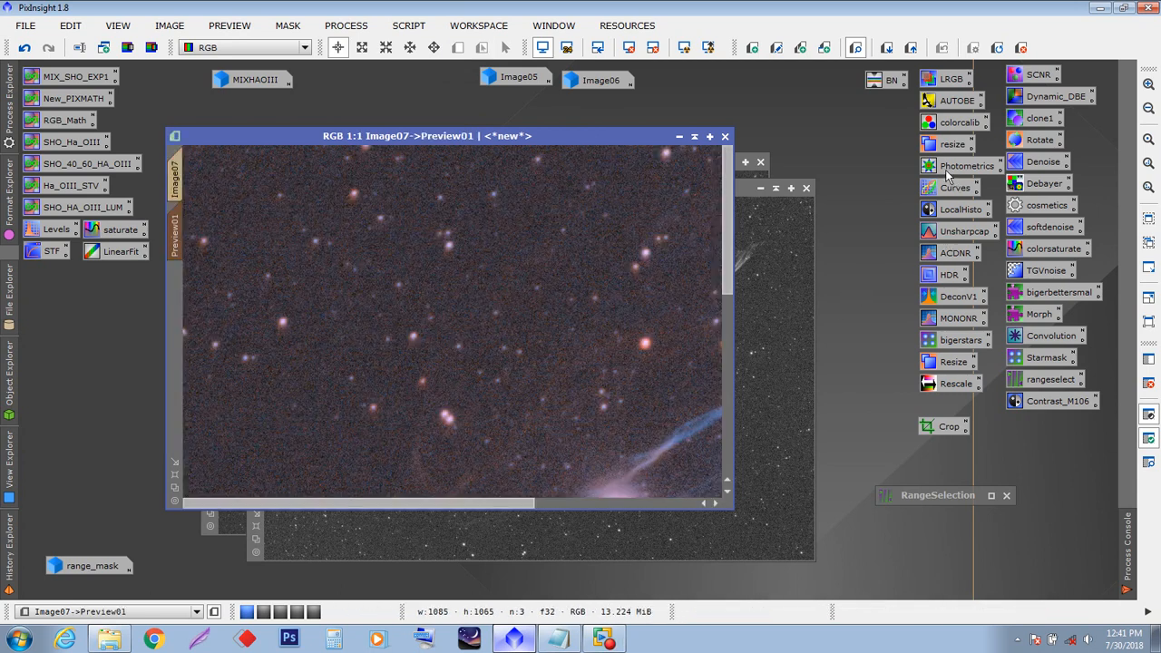
- Open HistogramTransformation with a real-time preview and make it track the active view
double_click(56, 229)
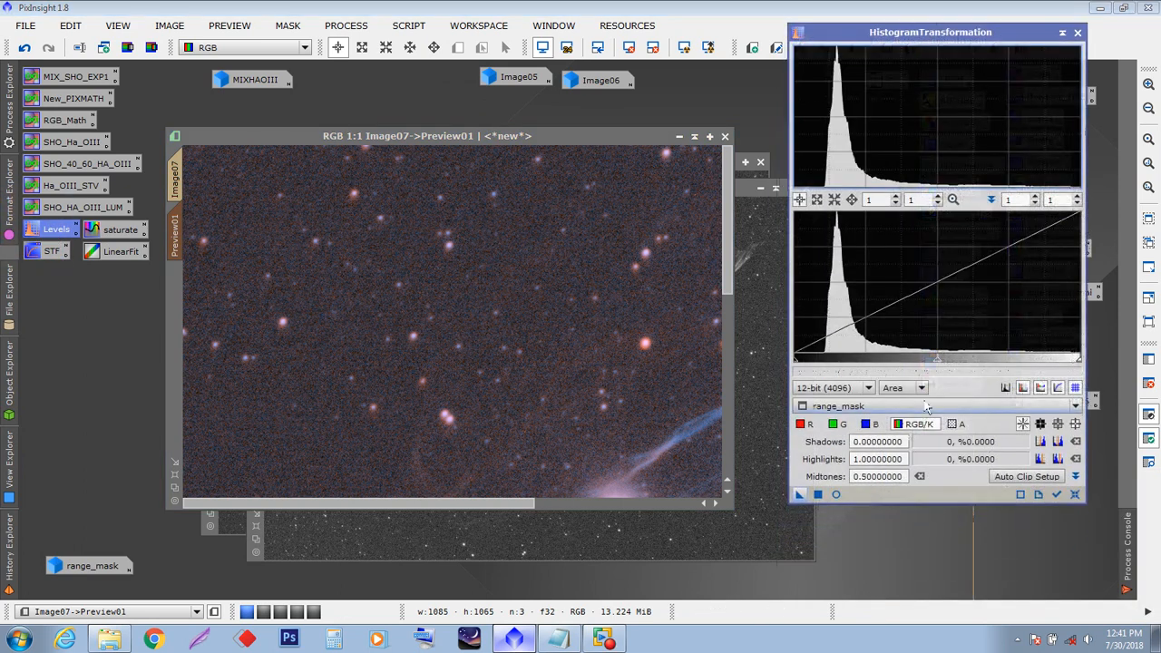
left_click(836, 495)
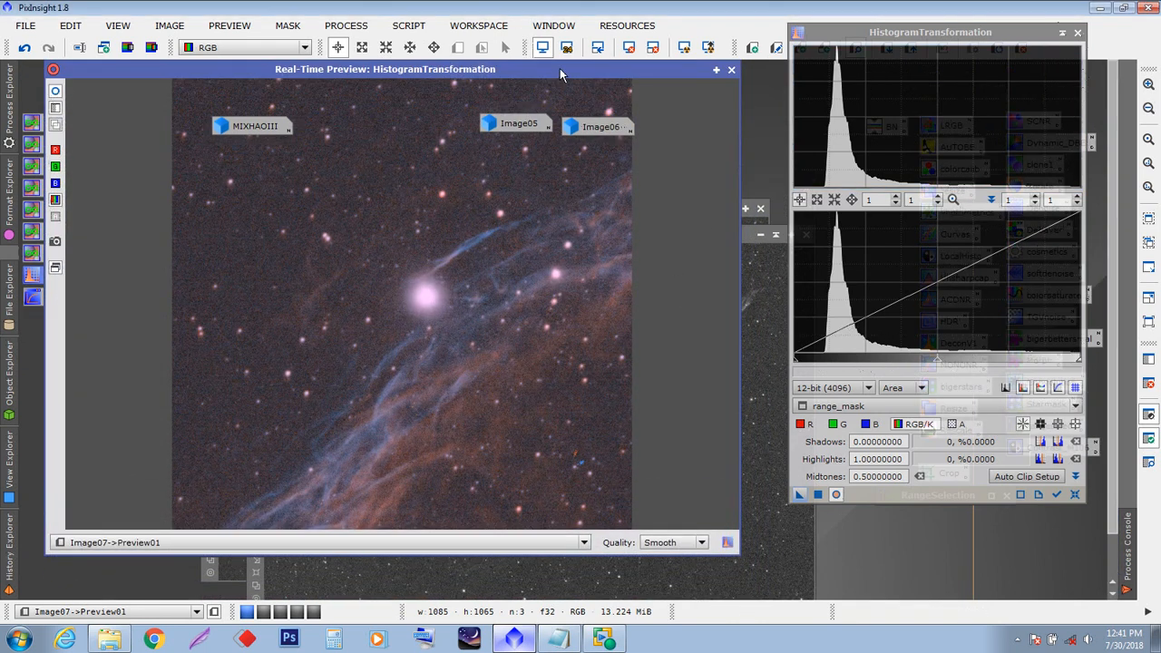
left_click_drag(563, 76, 578, 106)
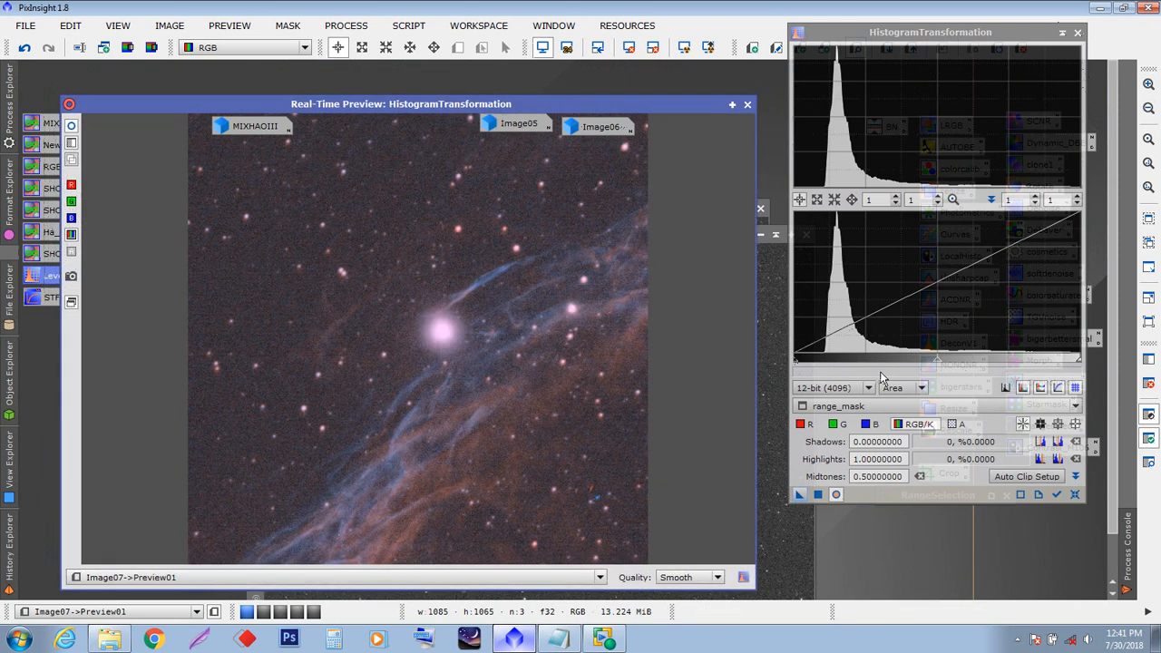
left_click(1057, 495)
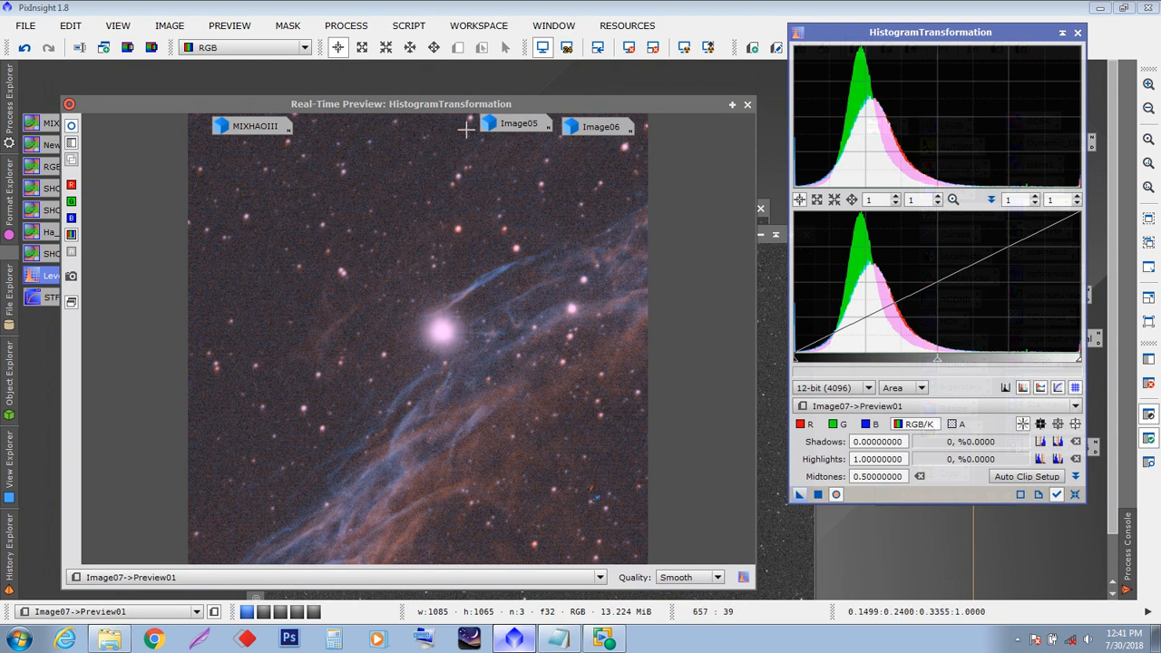
left_click_drag(588, 107, 613, 499)
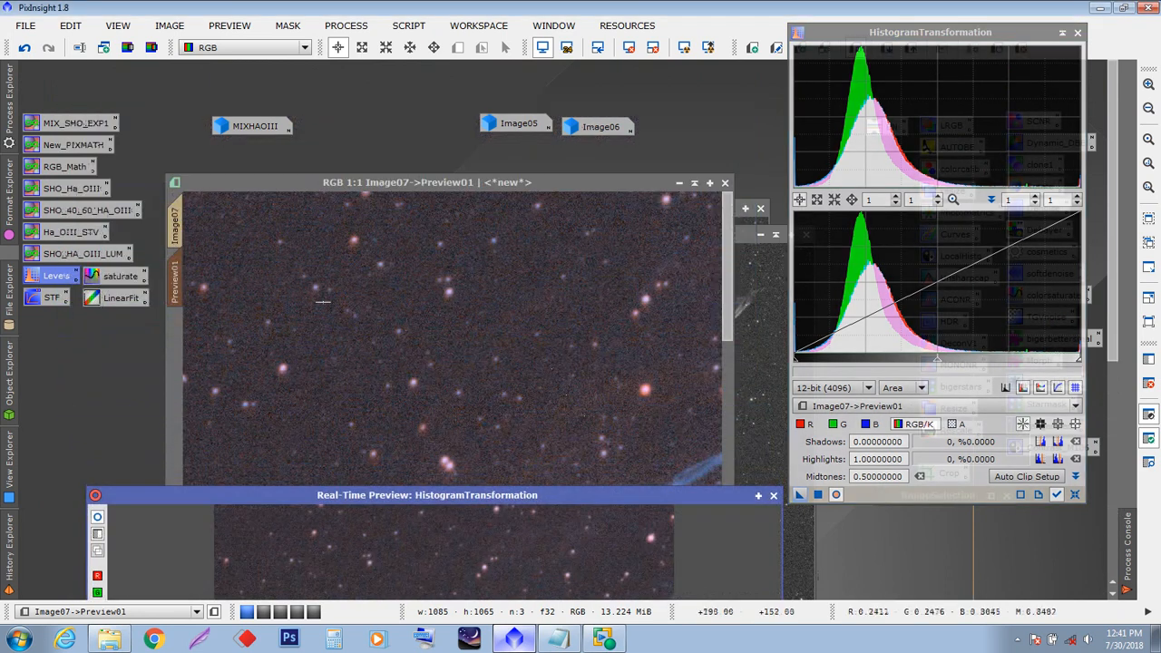
- Shrink Preview01 on Image07 around the sky beside the bright star and bring the real-time preview back into view
left_click(175, 225)
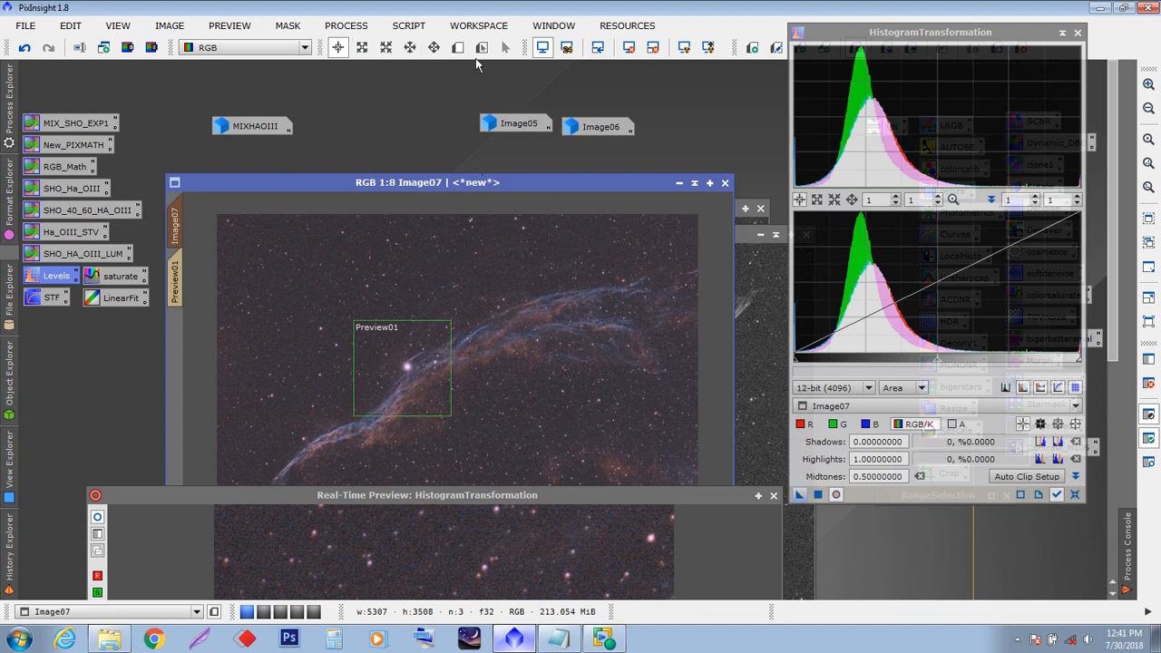
left_click(482, 50)
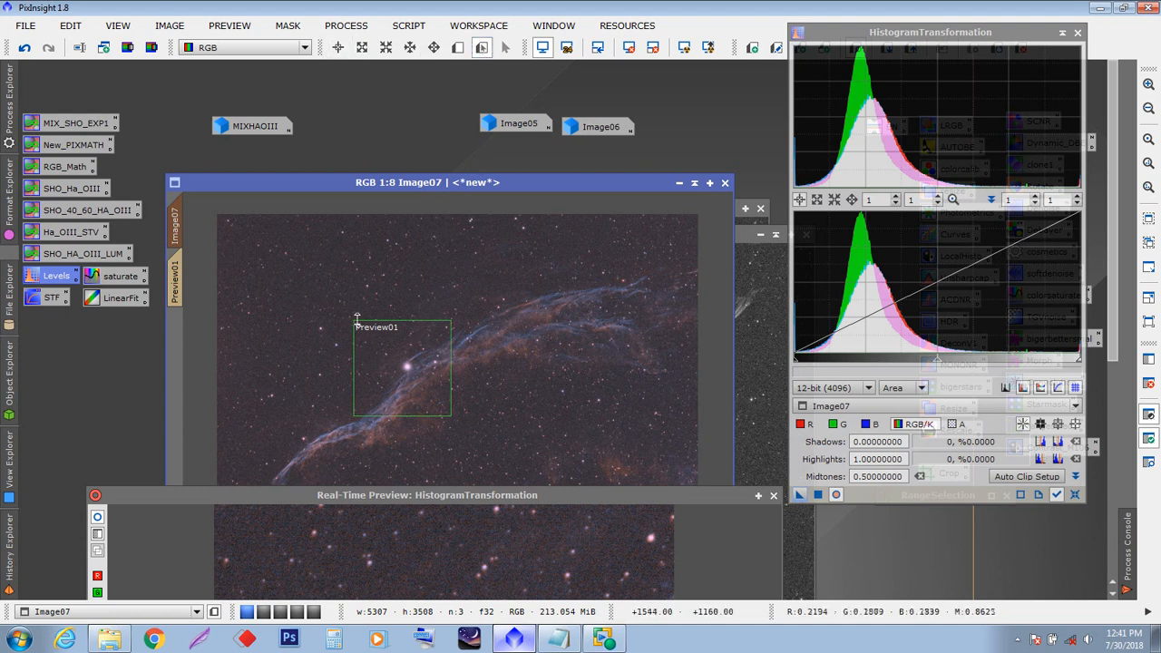
left_click_drag(351, 320, 381, 327)
left_click_drag(508, 495, 470, 95)
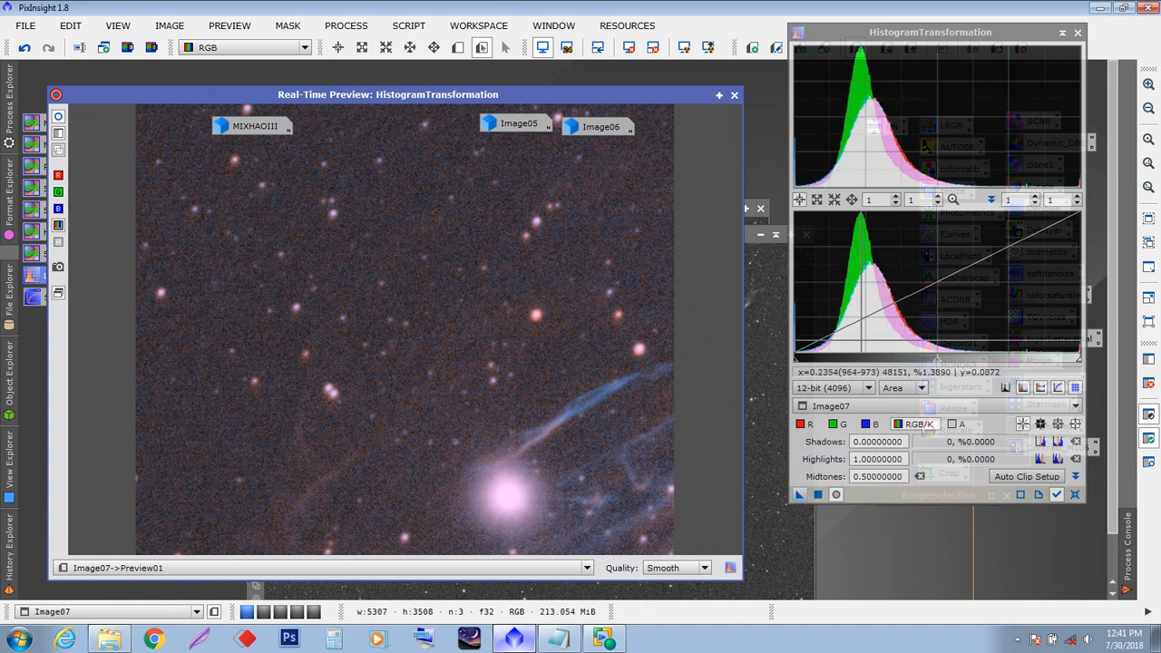
- Set the HistogramTransformation midtones to about 0.608 for red, 0.565 for green and 0.603 for blue
left_click(804, 426)
left_click_drag(938, 363, 968, 363)
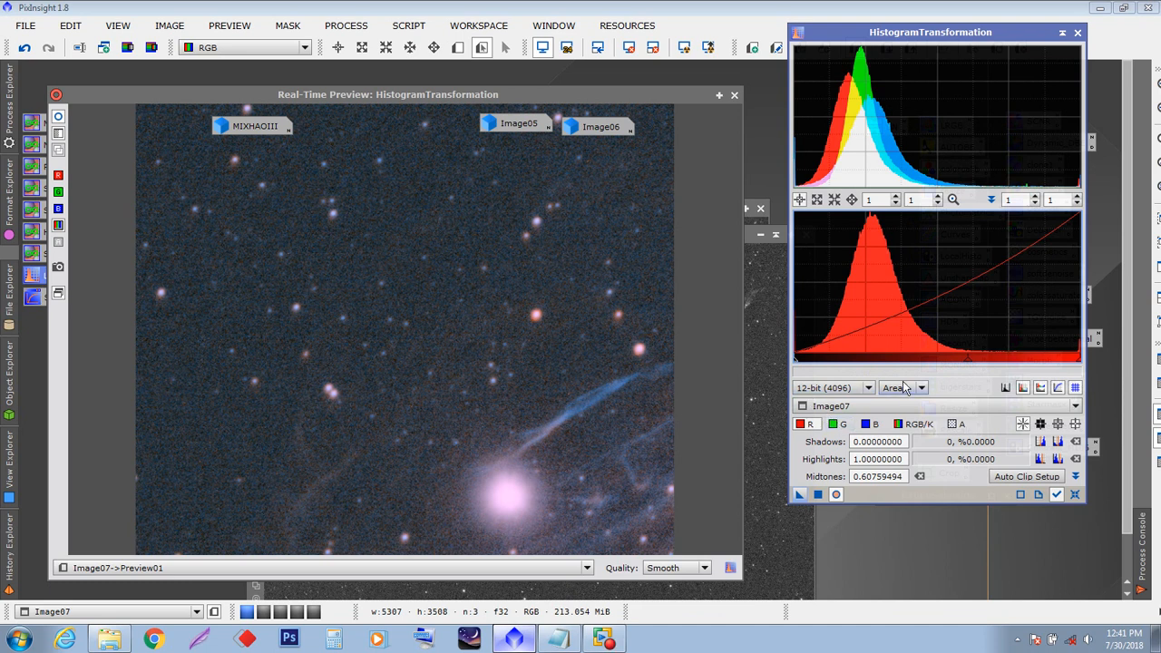
left_click(866, 424)
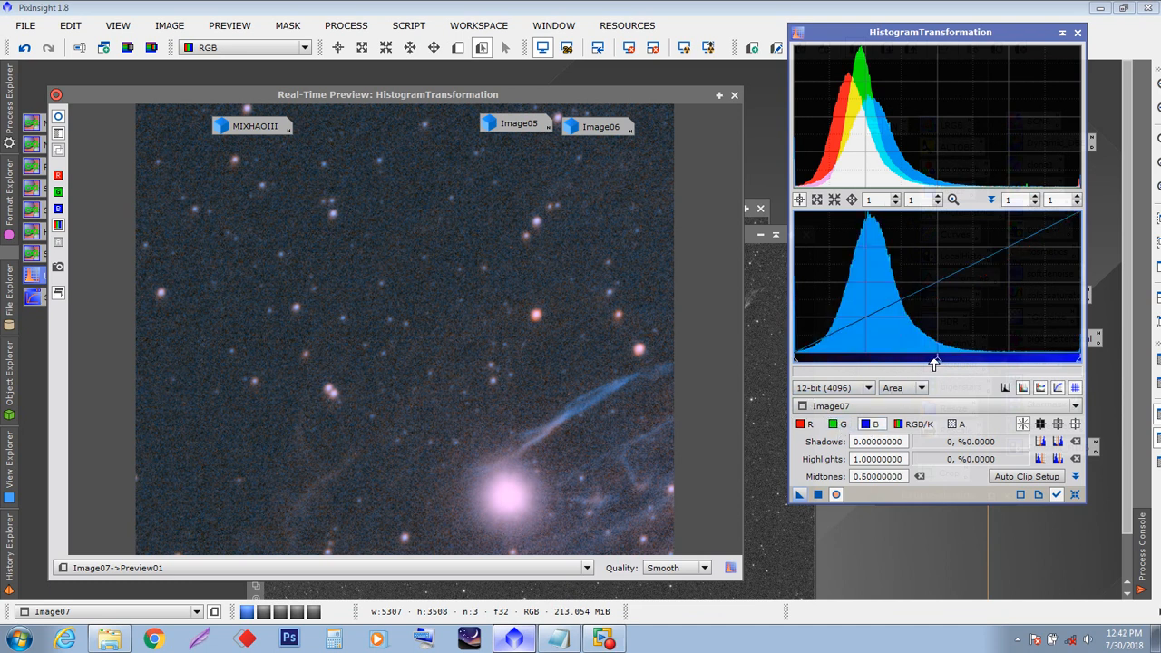
left_click_drag(935, 364, 961, 354)
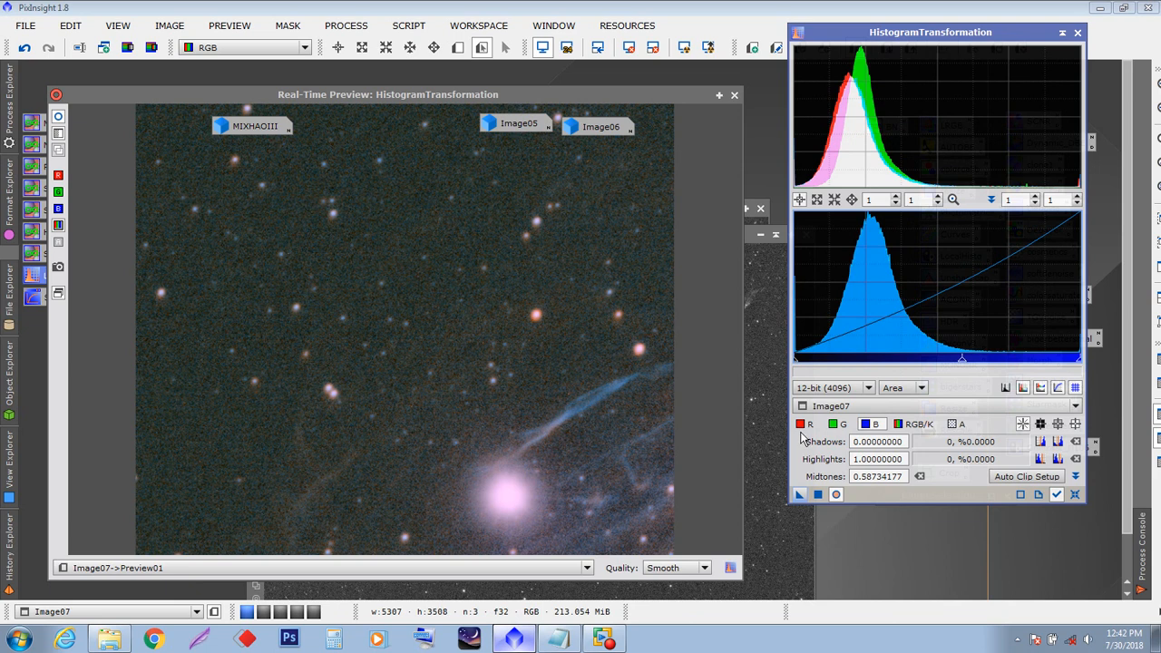
left_click(835, 426)
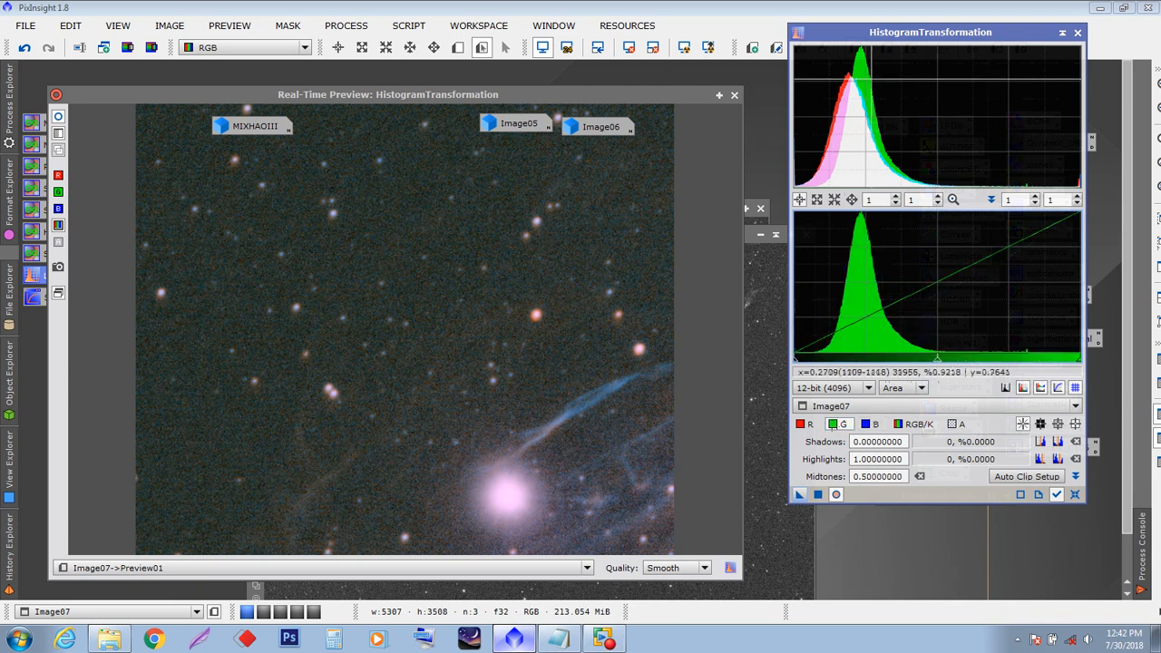
left_click_drag(938, 363, 955, 359)
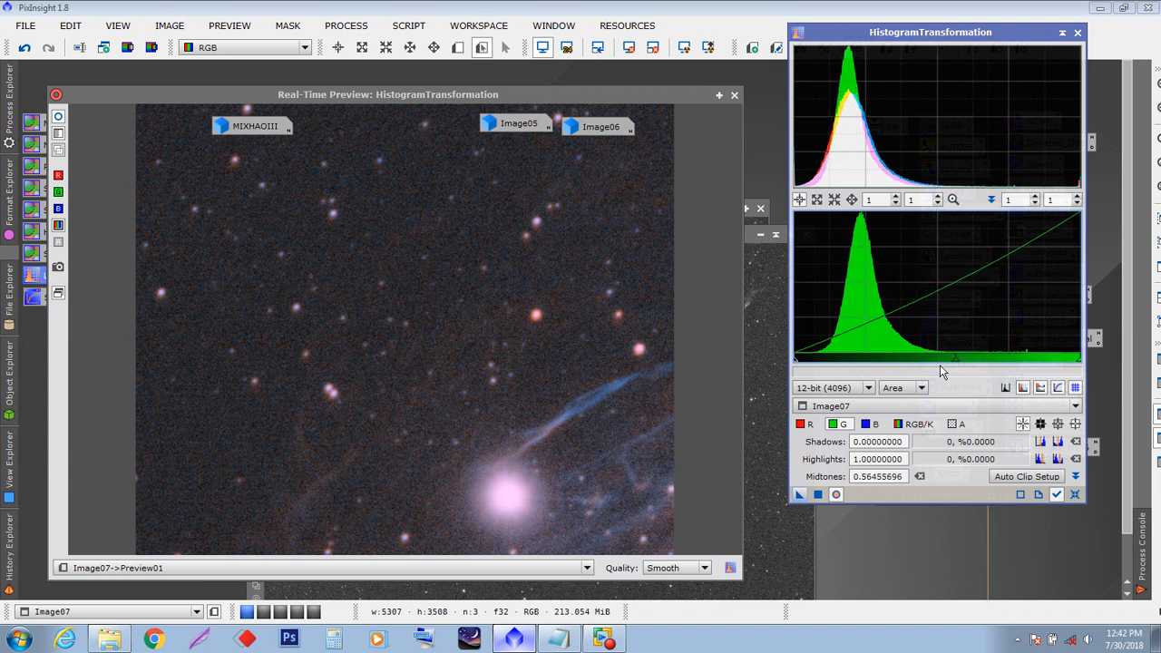
left_click(873, 426)
mouse_move(961, 363)
left_mouse_down()
mouse_move(980, 358)
mouse_move(967, 361)
left_mouse_up()
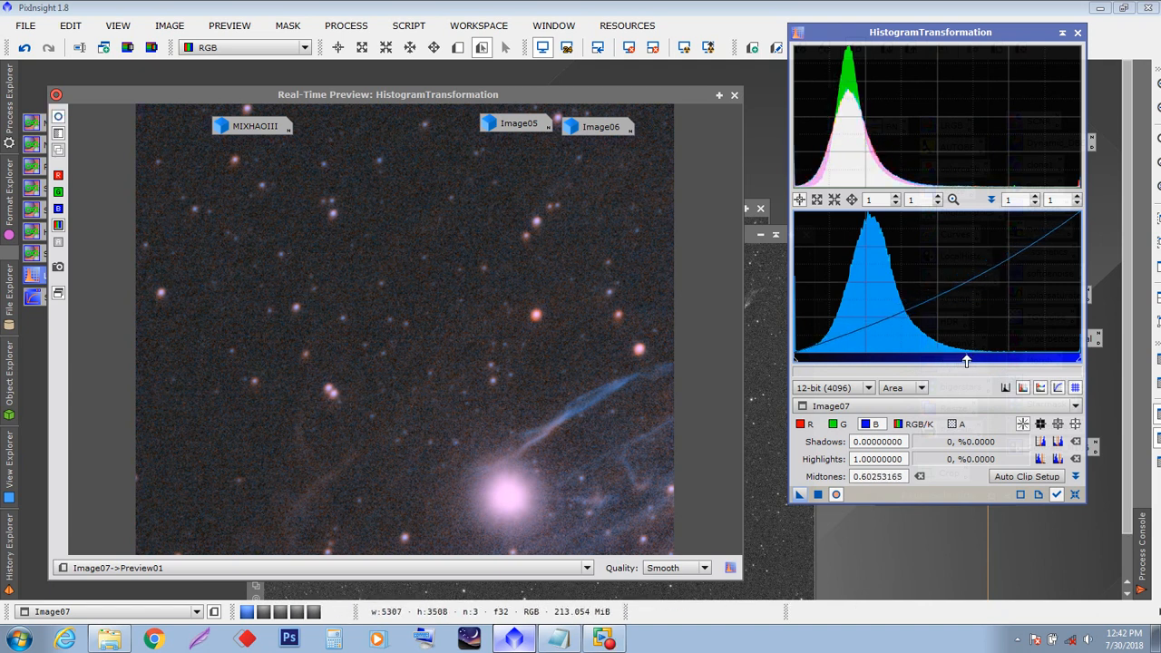
- Close the real-time preview and apply the HistogramTransformation to Image07
left_click(734, 96)
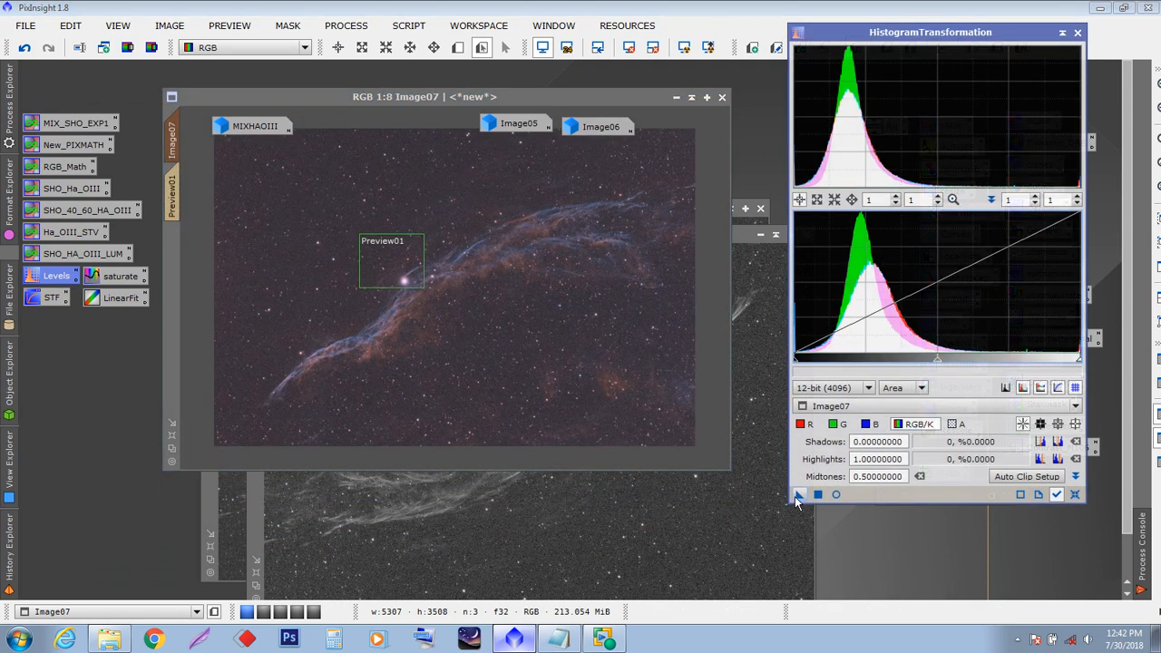
left_click_drag(799, 496, 534, 358)
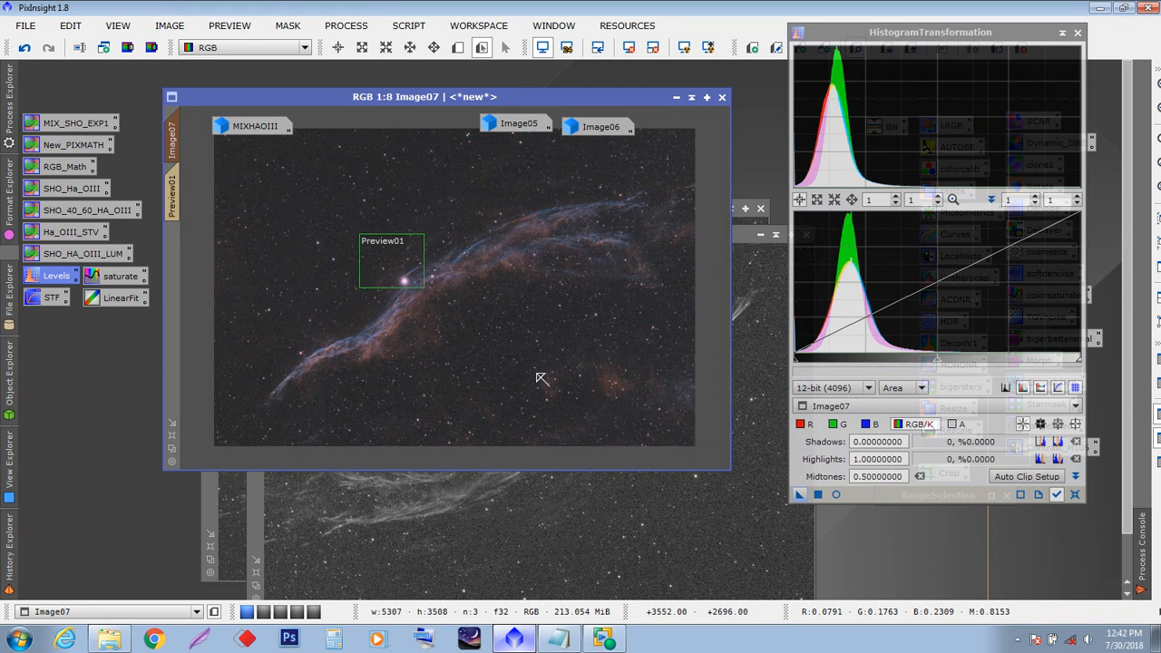
- Toggle the mask overlay on Image07 repeatedly to compare the protected nebula with the adjusted background
left_click(470, 99)
key("ctrl+k")
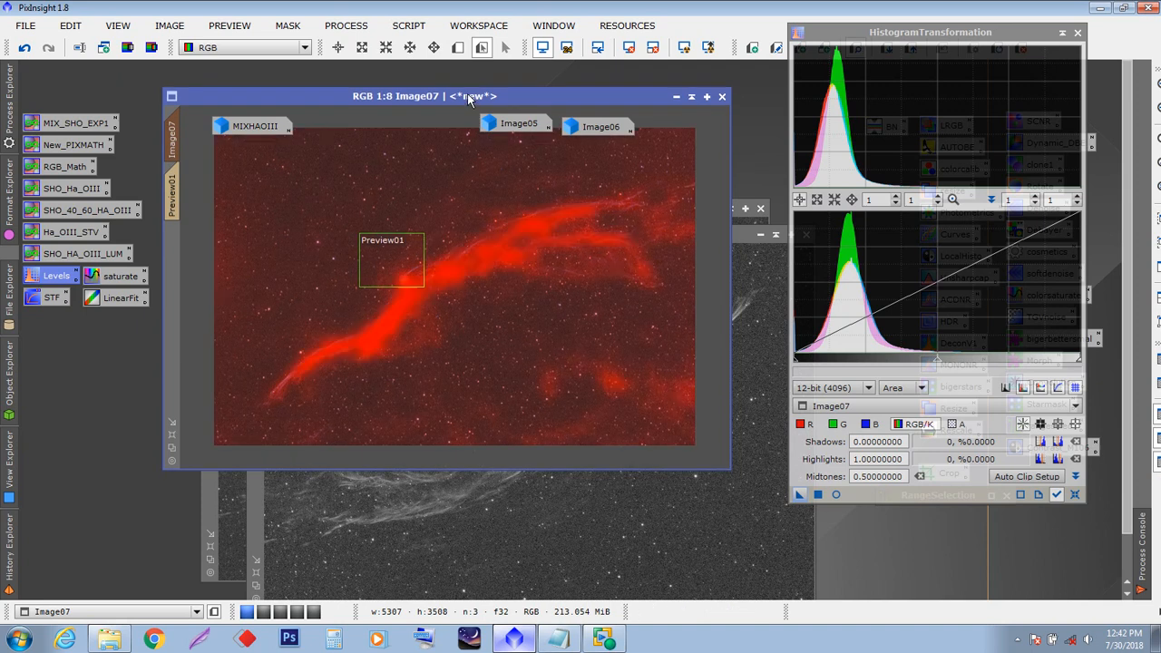
key("ctrl+k")
key("ctrl+k")
key("ctrl+k")
key("ctrl+k")
key("ctrl+k")
key("ctrl+k")
key("ctrl+k")
key("ctrl+k")
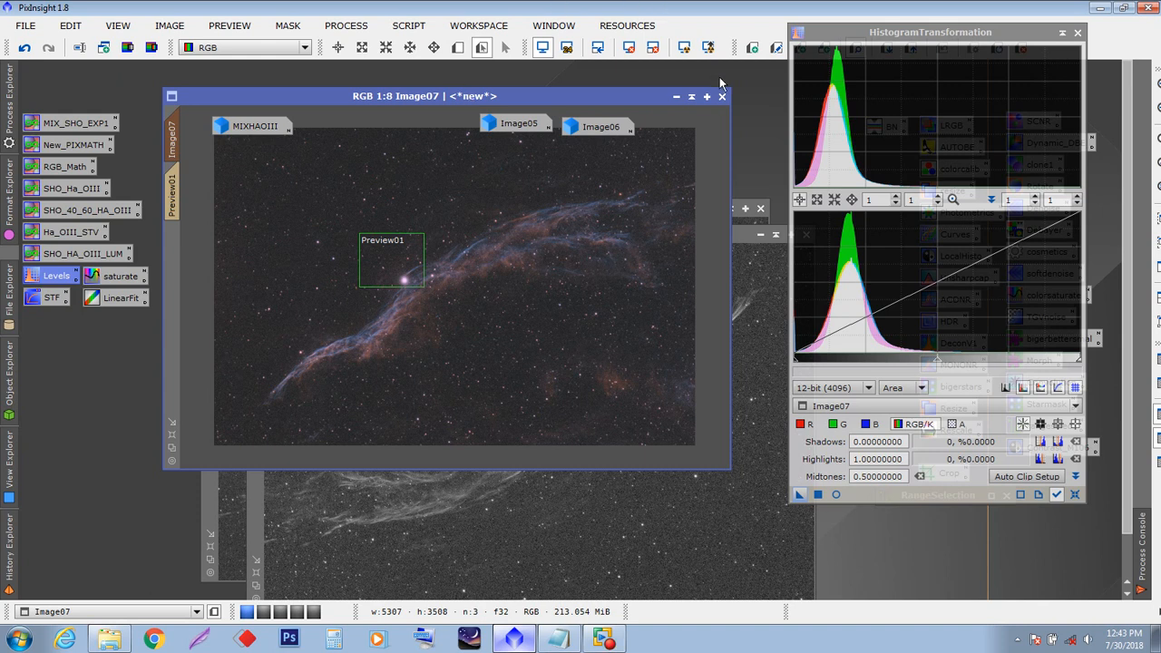
- Close HistogramTransformation and line up the MIXHAOIII, Image05 and Image06 icons above the lowered Image07 window
left_click(1076, 34)
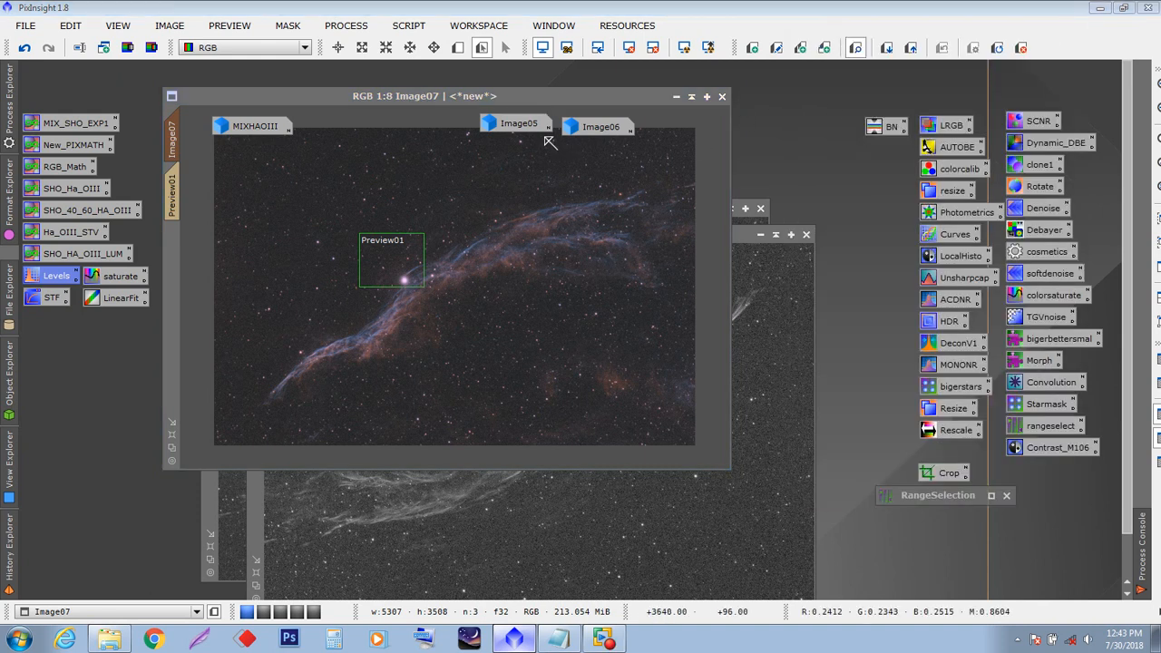
left_click_drag(456, 96, 468, 225)
left_click_drag(255, 126, 221, 72)
left_click_drag(522, 124, 313, 74)
left_click_drag(593, 127, 385, 79)
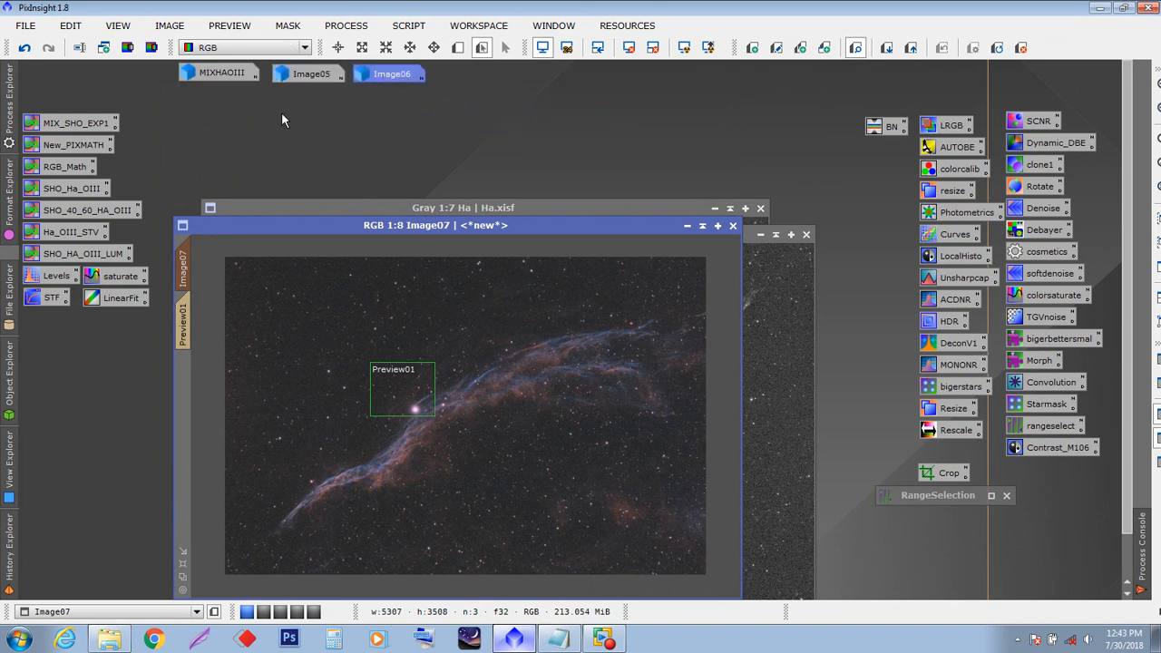
- Remove the mask from Image07, reposition its window and enlarge the view to 1:7
left_click(287, 25)
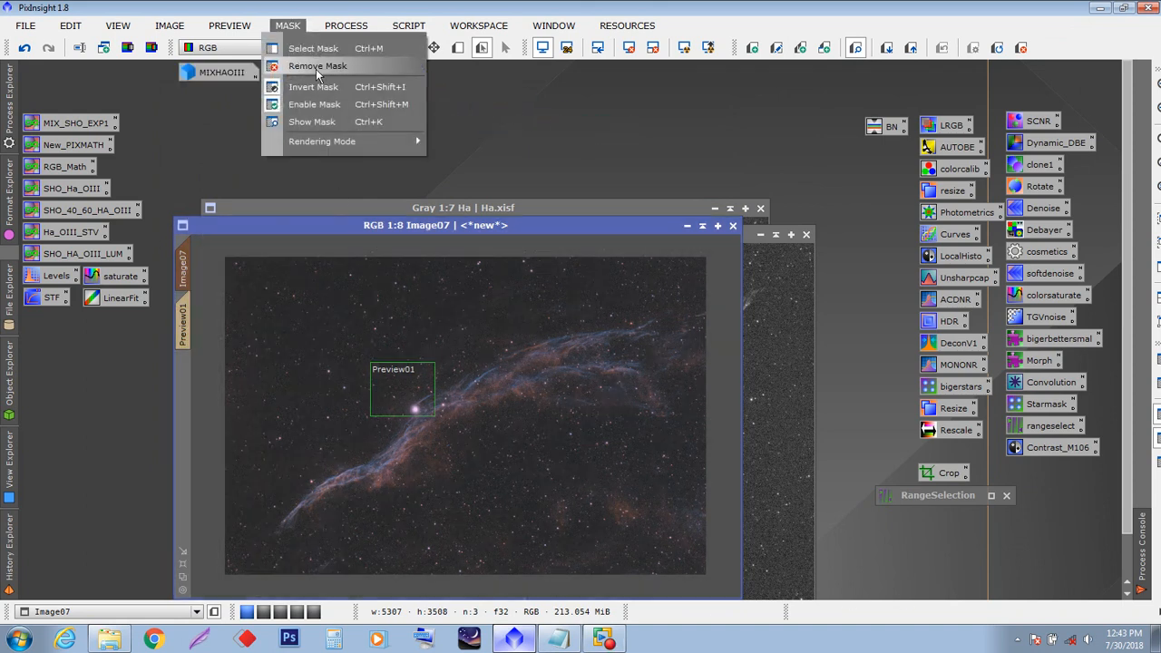
left_click(316, 69)
left_click_drag(375, 229, 411, 114)
left_click(234, 498)
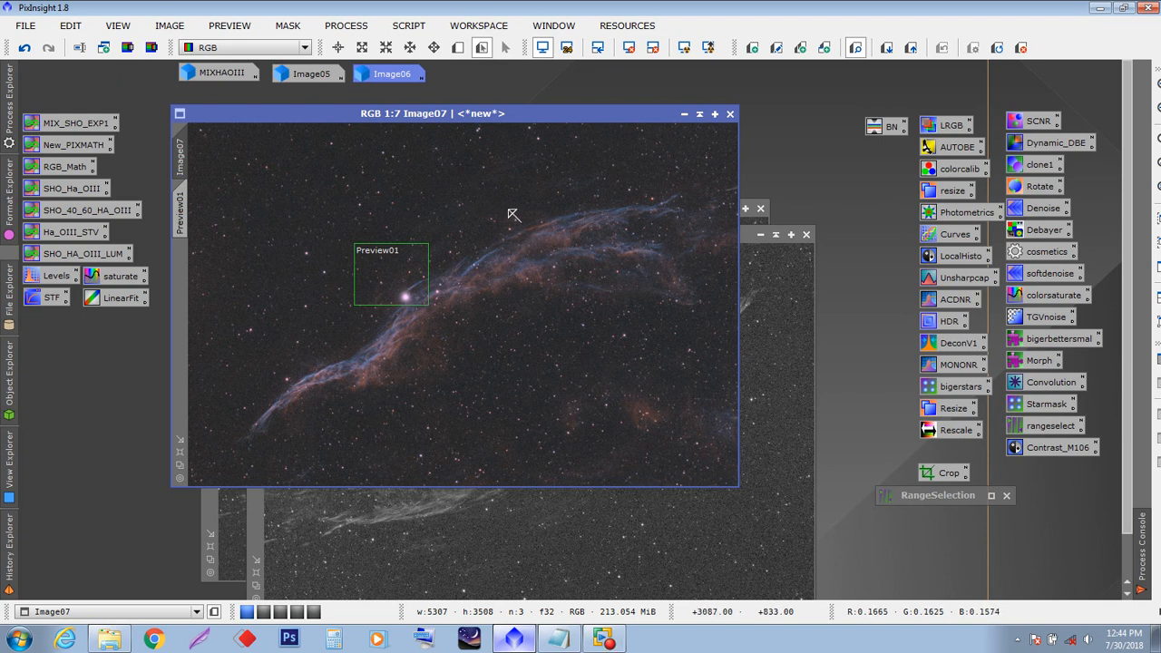
- Minimise Image07 and open SHO_Light_B.xisf from the workload folder
left_click_drag(513, 114, 637, 104)
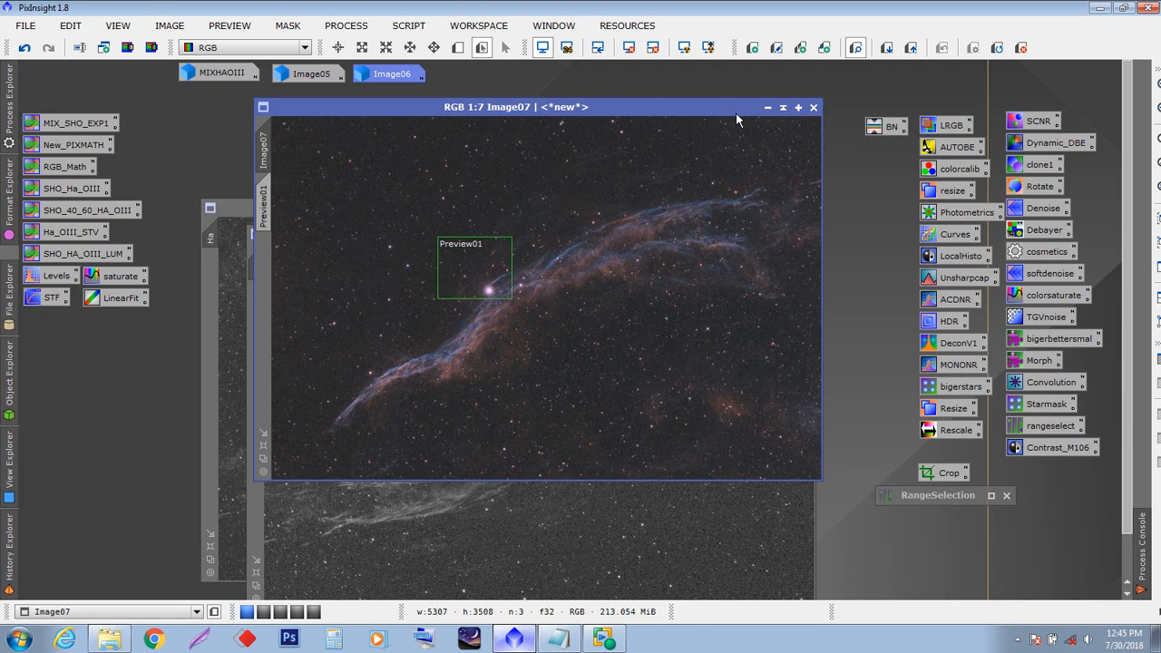
left_click(767, 108)
double_click(477, 143)
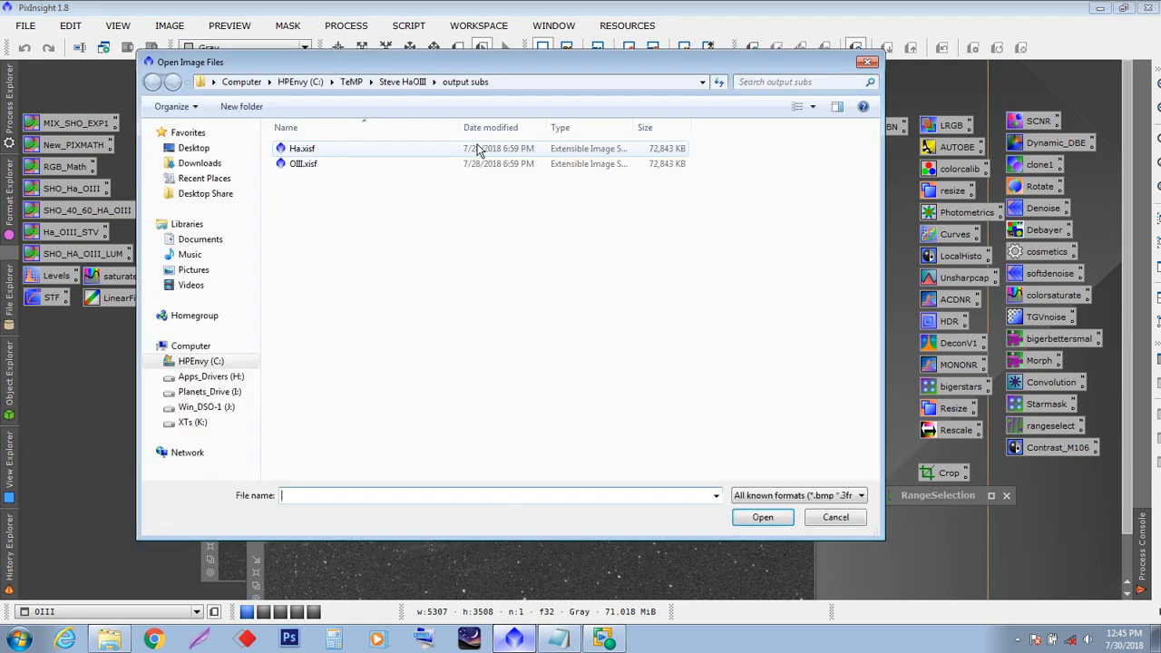
left_click(401, 82)
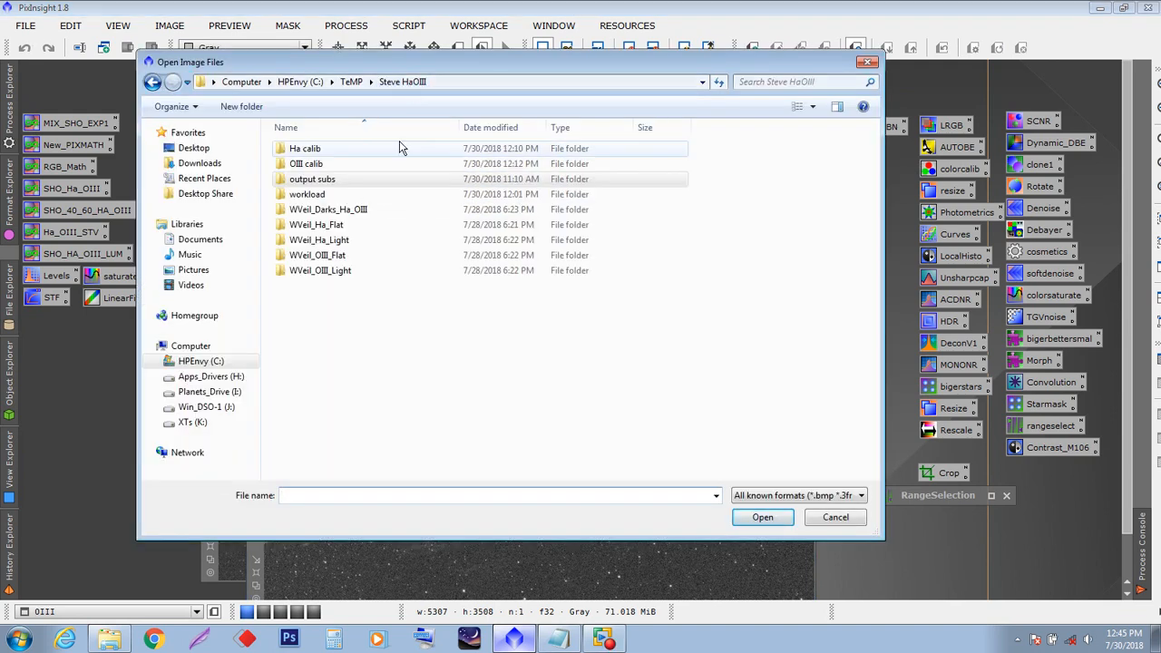
double_click(317, 195)
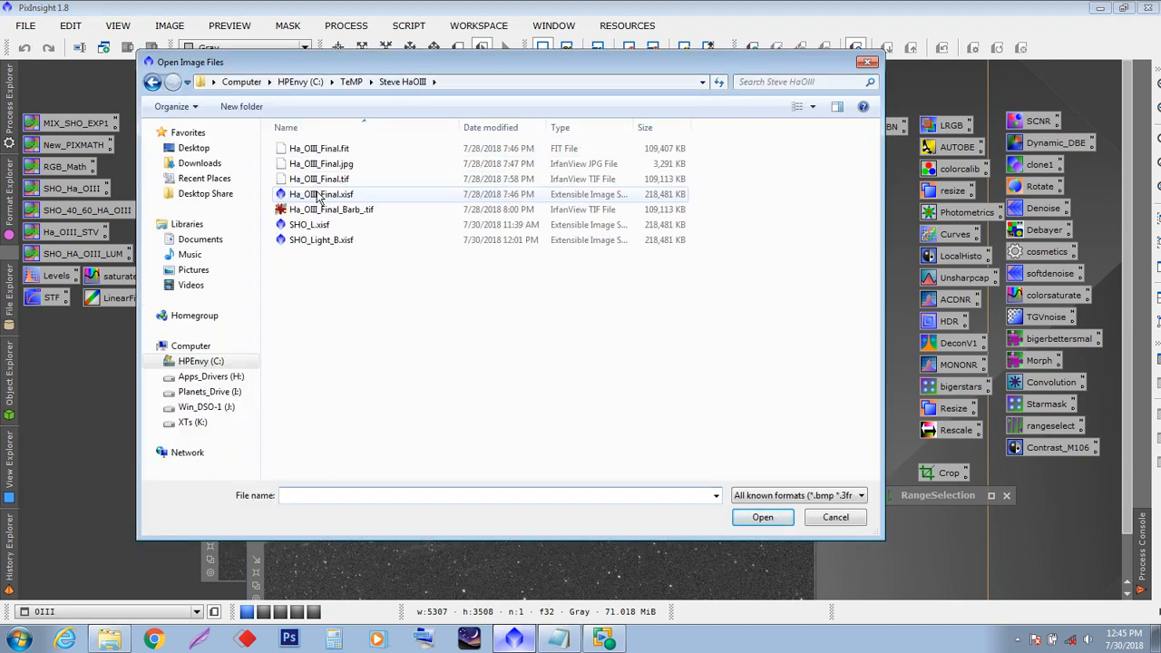
left_click(499, 128)
left_click(321, 149)
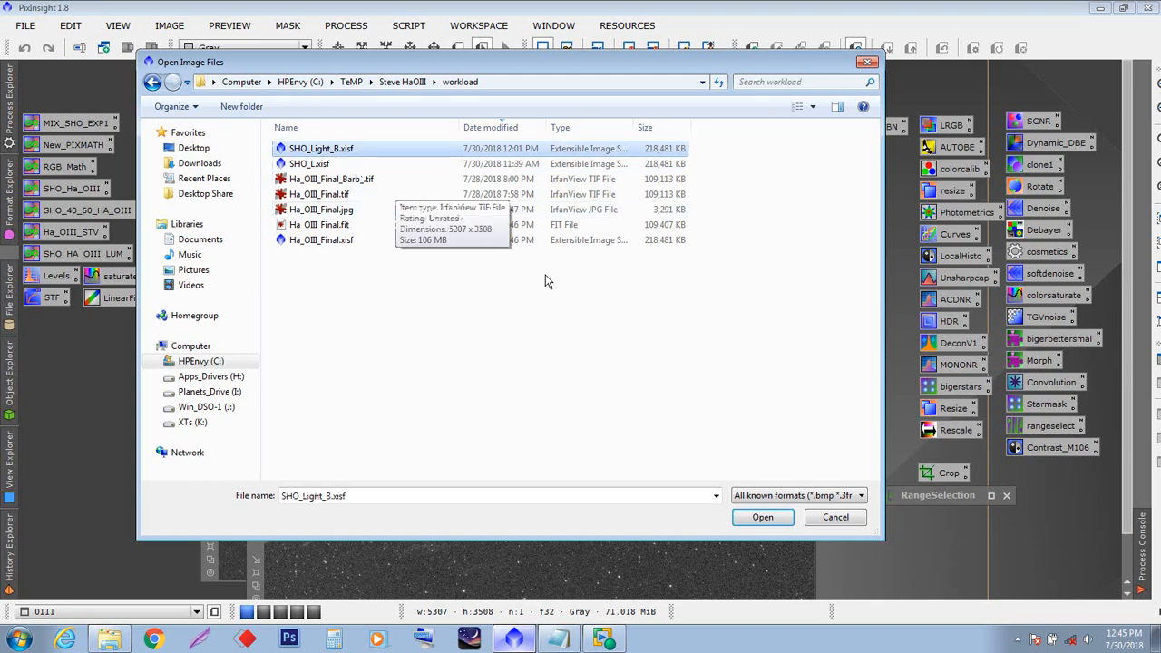
left_click(762, 518)
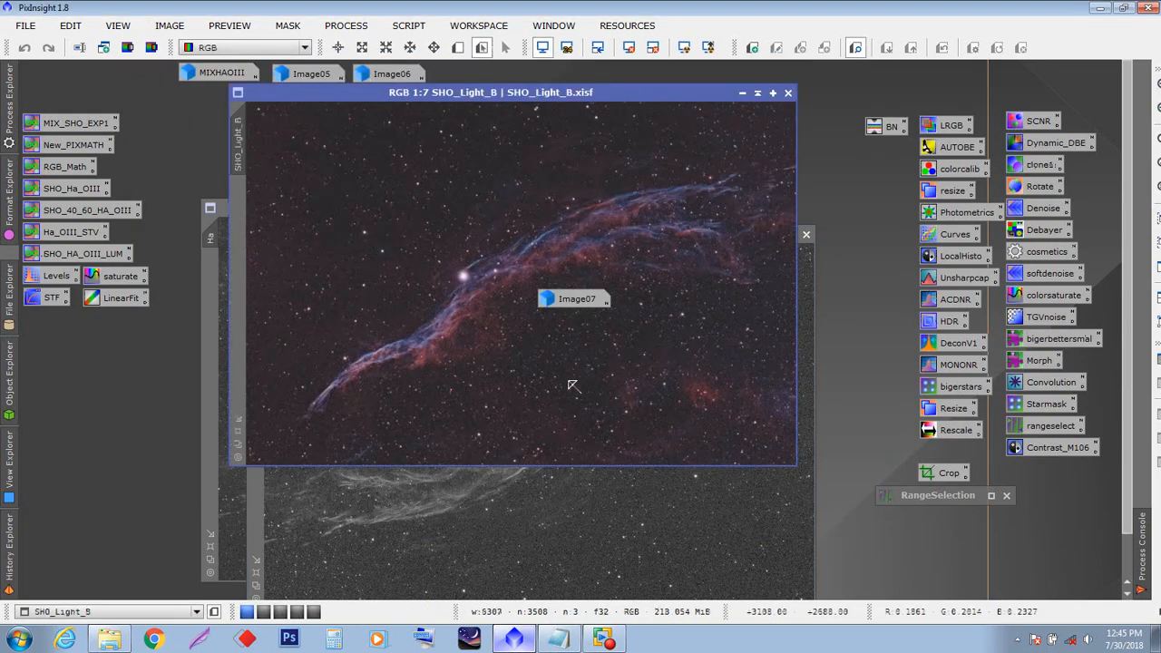
- Restore Image07, arrange it beside SHO_Light_B and compare the colours of the two images
left_click_drag(527, 92, 342, 181)
left_click_drag(559, 298, 707, 85)
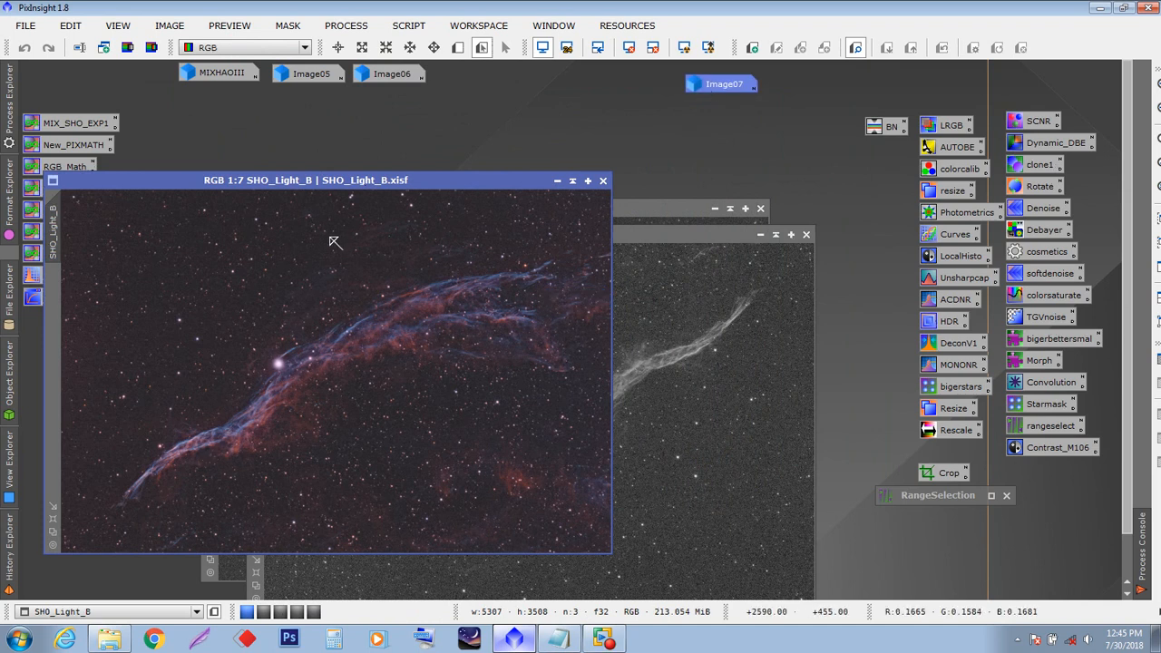
left_click_drag(349, 179, 421, 150)
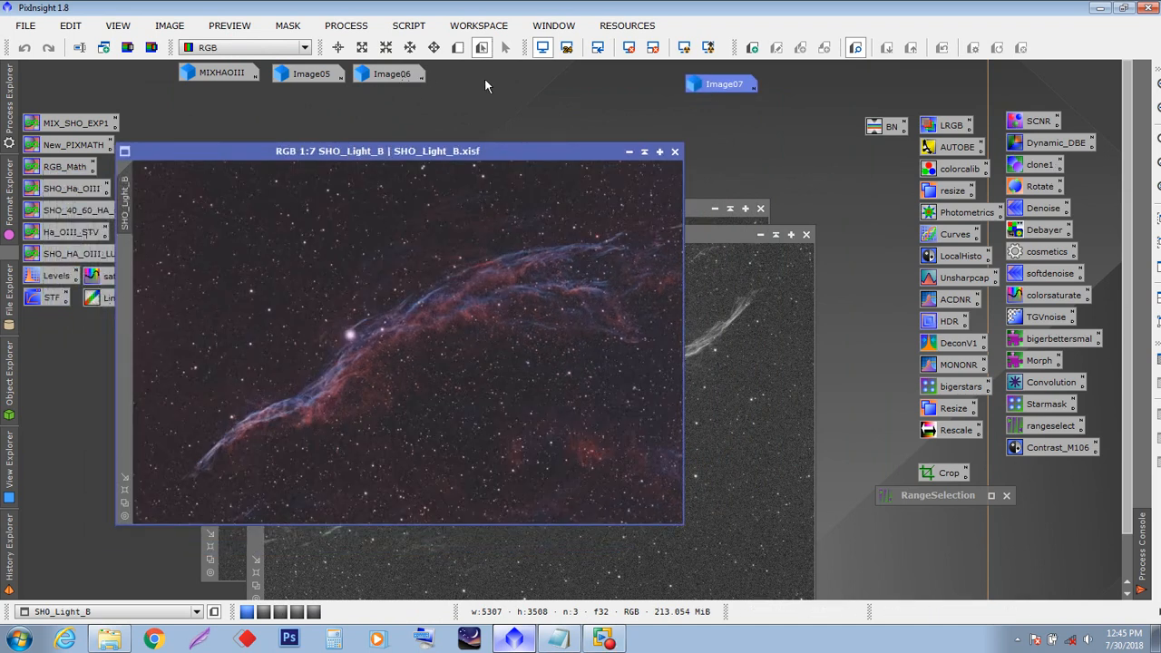
double_click(705, 90)
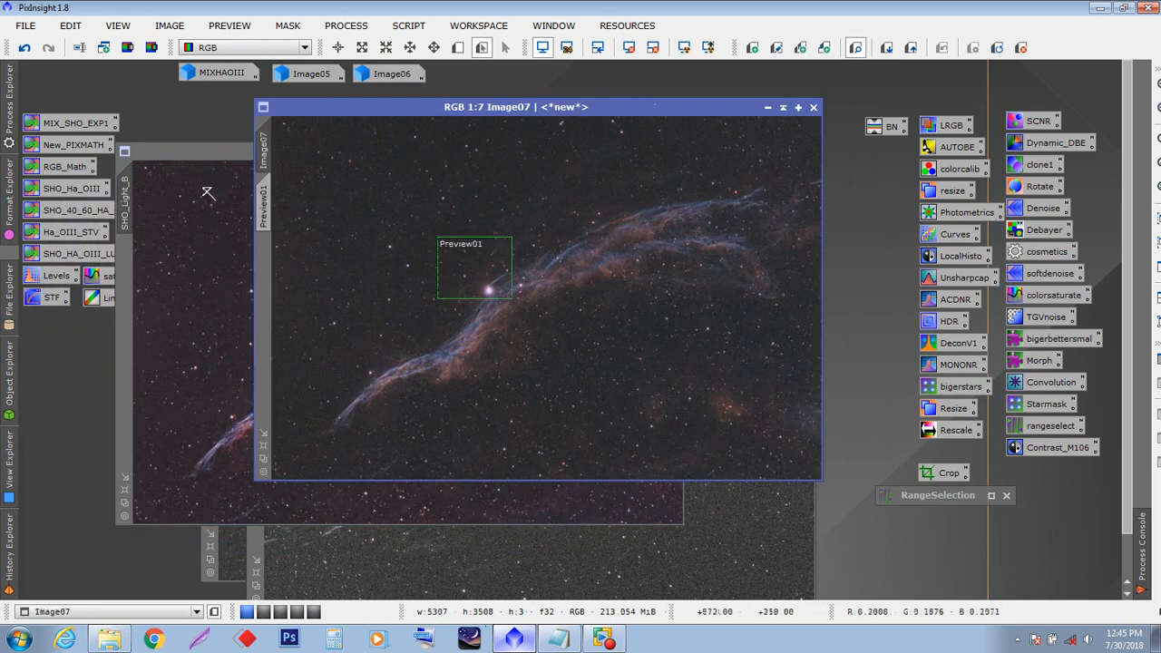
left_click_drag(370, 103, 444, 121)
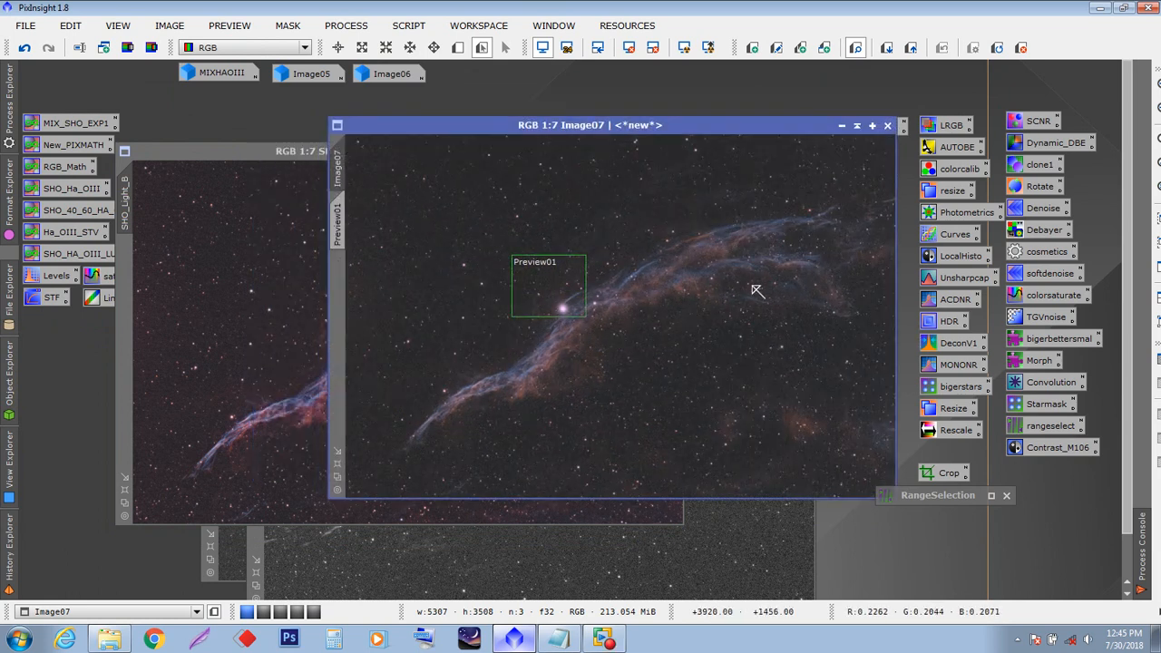
left_click(299, 159)
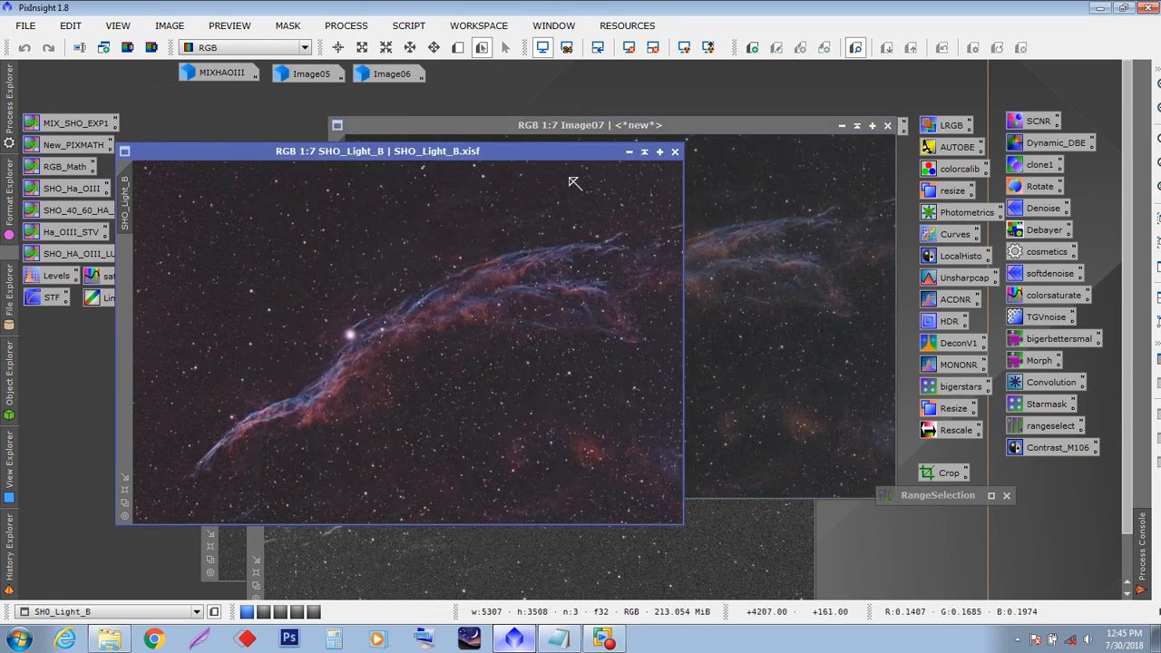
- Close SHO_Light_B and Image07, discarding the unsaved pixel data of Image07
left_click(675, 153)
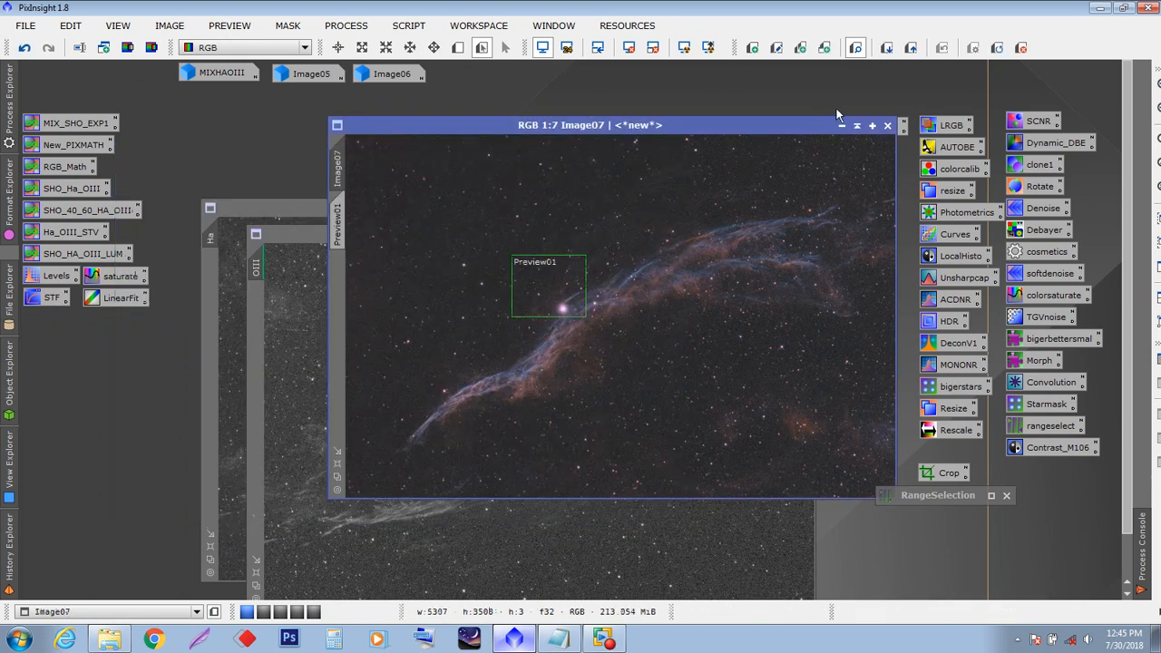
left_click(887, 125)
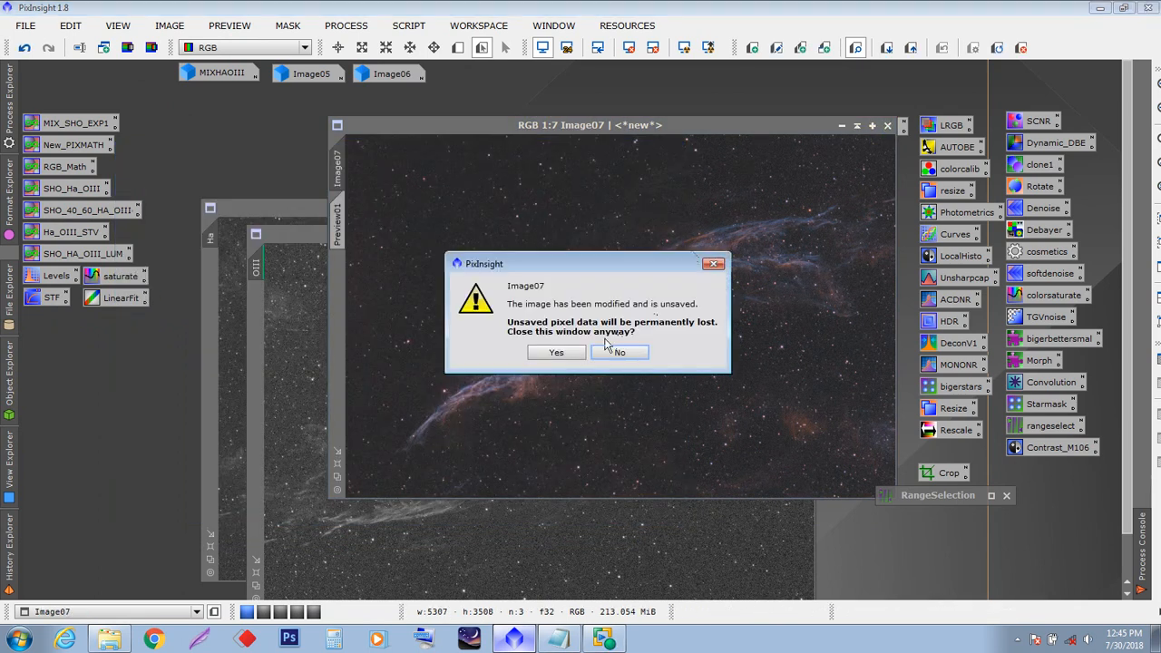
left_click(556, 352)
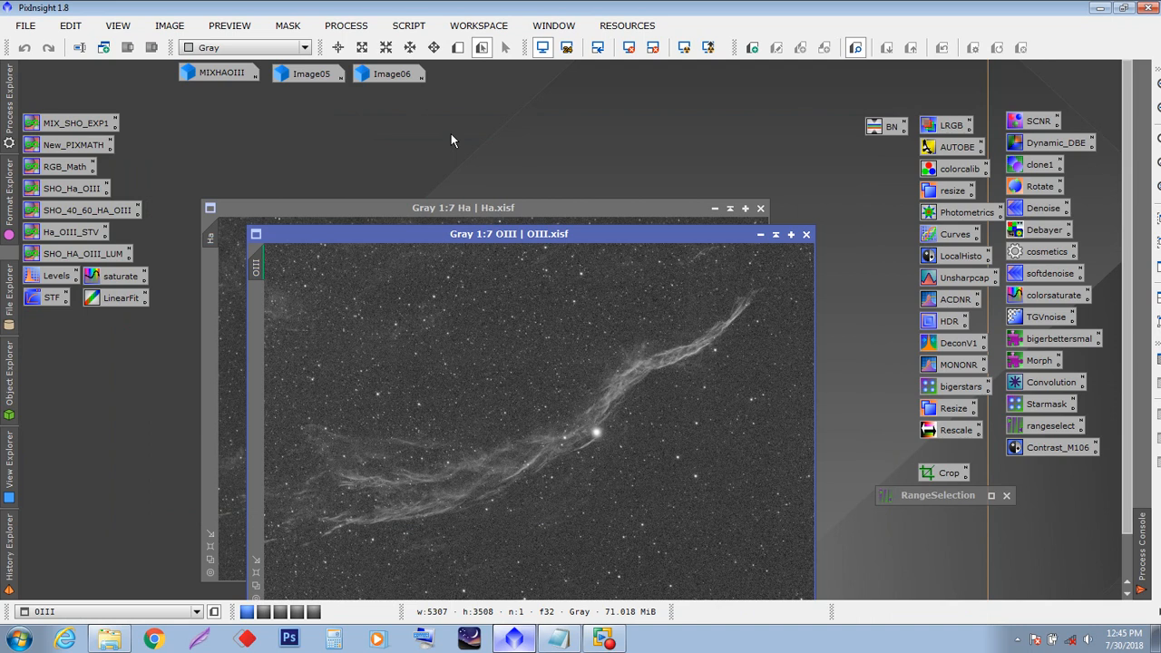